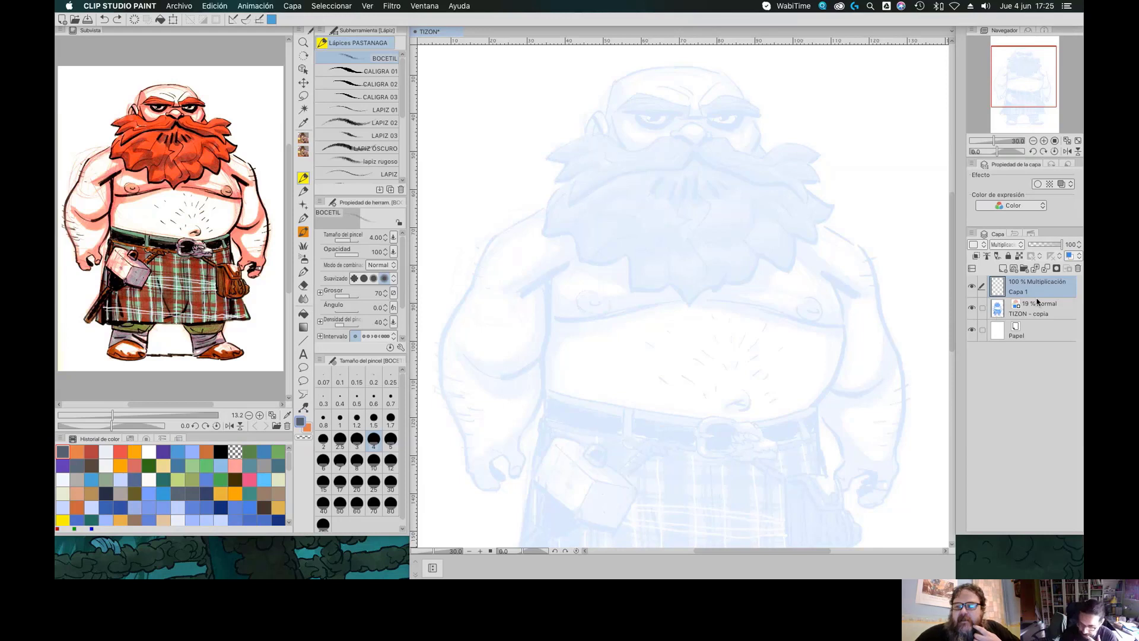
Fade TIZON - copia to 19% blue and add Capa 1 above it in Multiply mode
click(1056, 247)
Lower TIZON - copia to 13% opacity and pick orange from the colour history for drawing on Capa 1
mouse_move(1059, 248)
mouse_down()
mouse_move(1071, 245)
mouse_move(1033, 248)
mouse_up()
click(1049, 307)
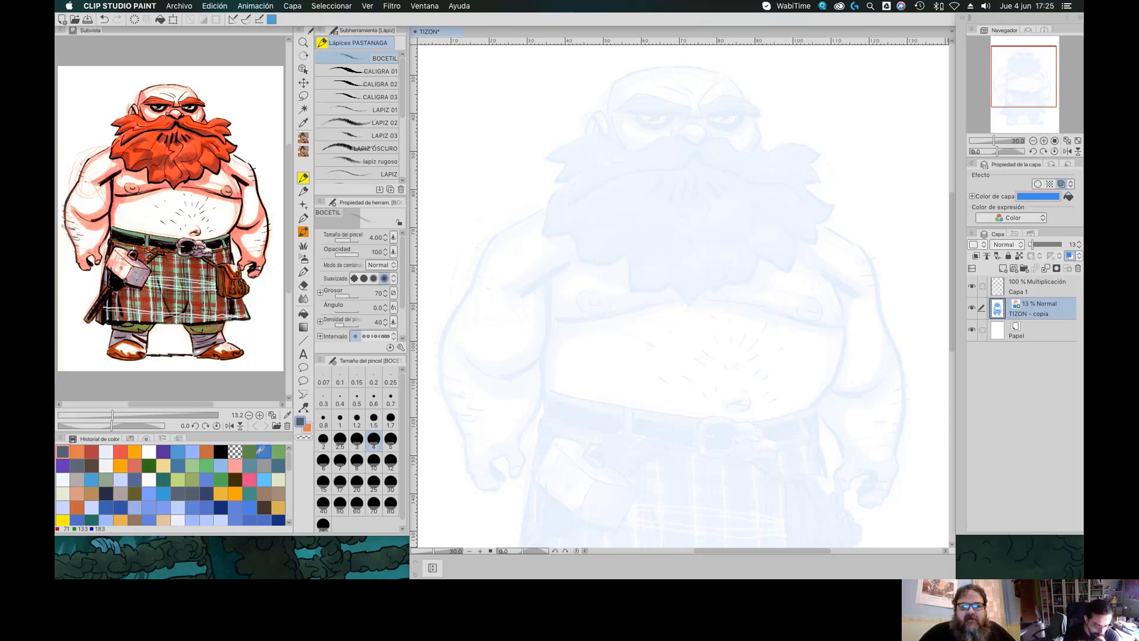
click(135, 452)
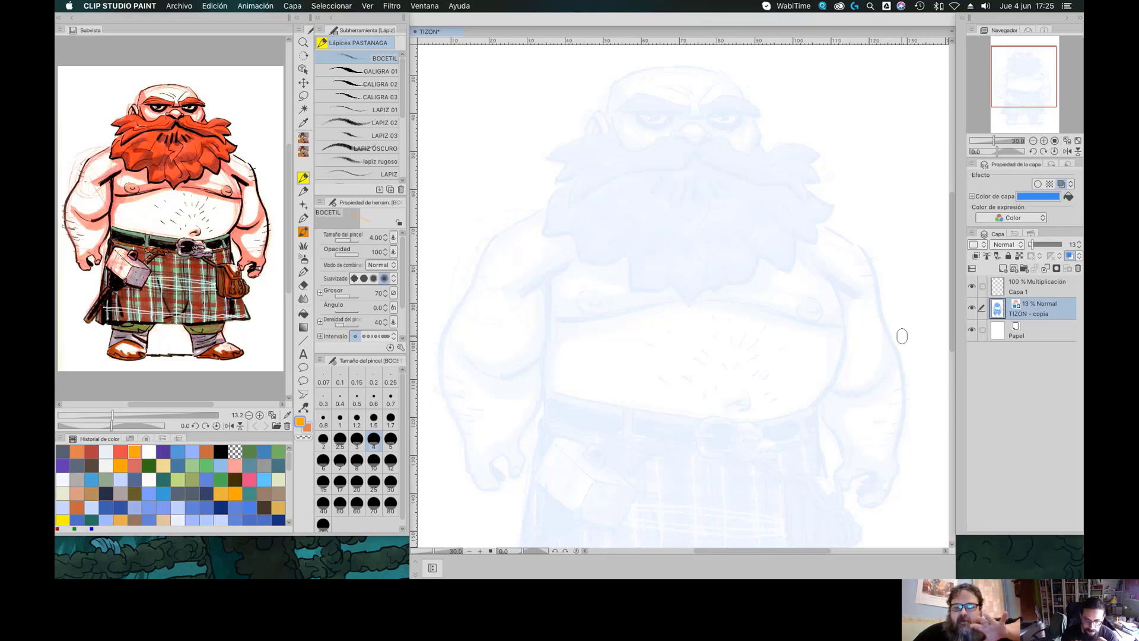
drag(628, 76, 605, 115)
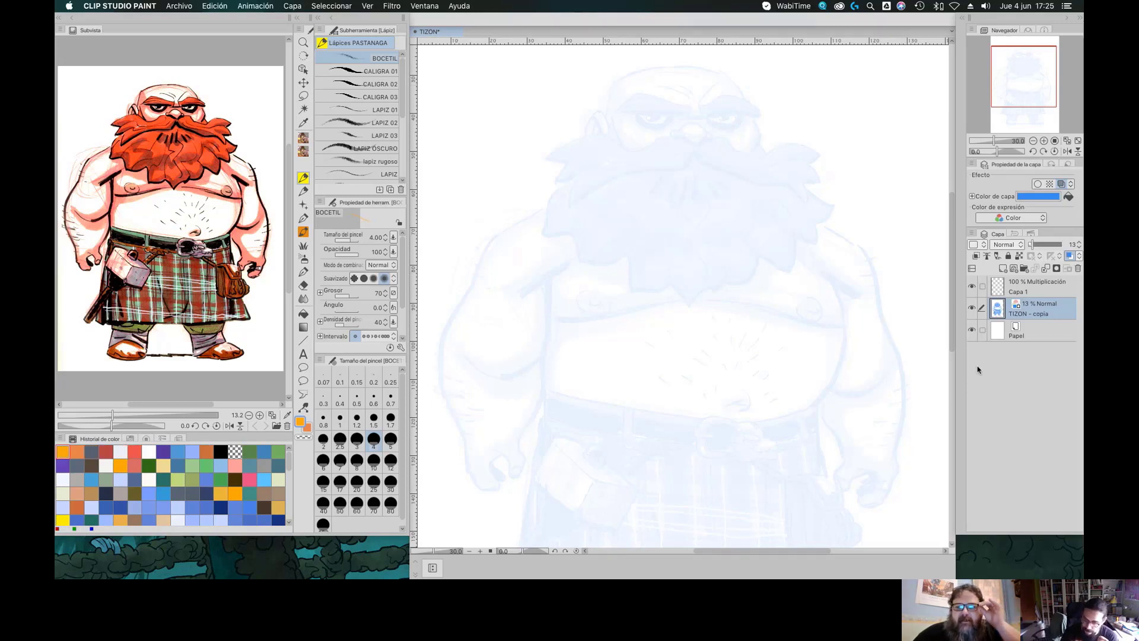
click(1033, 292)
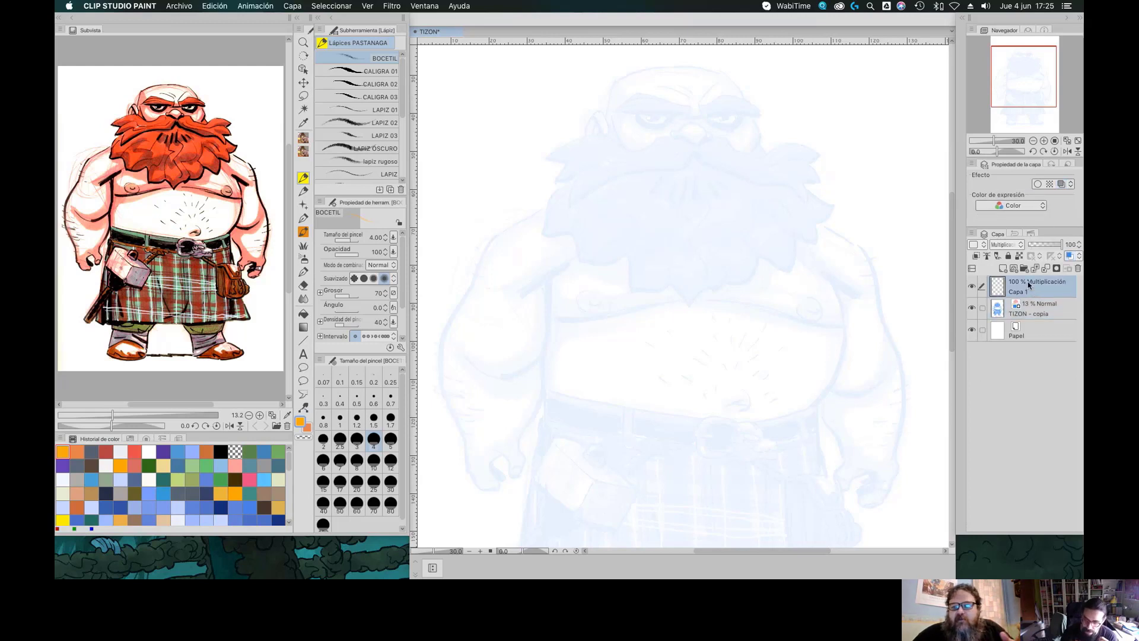
Trace the bald head's top and sides, the brow line and the nose bridge in orange
mouse_move(620, 76)
mouse_down()
mouse_move(605, 111)
mouse_move(696, 61)
mouse_move(731, 75)
mouse_move(748, 106)
mouse_up()
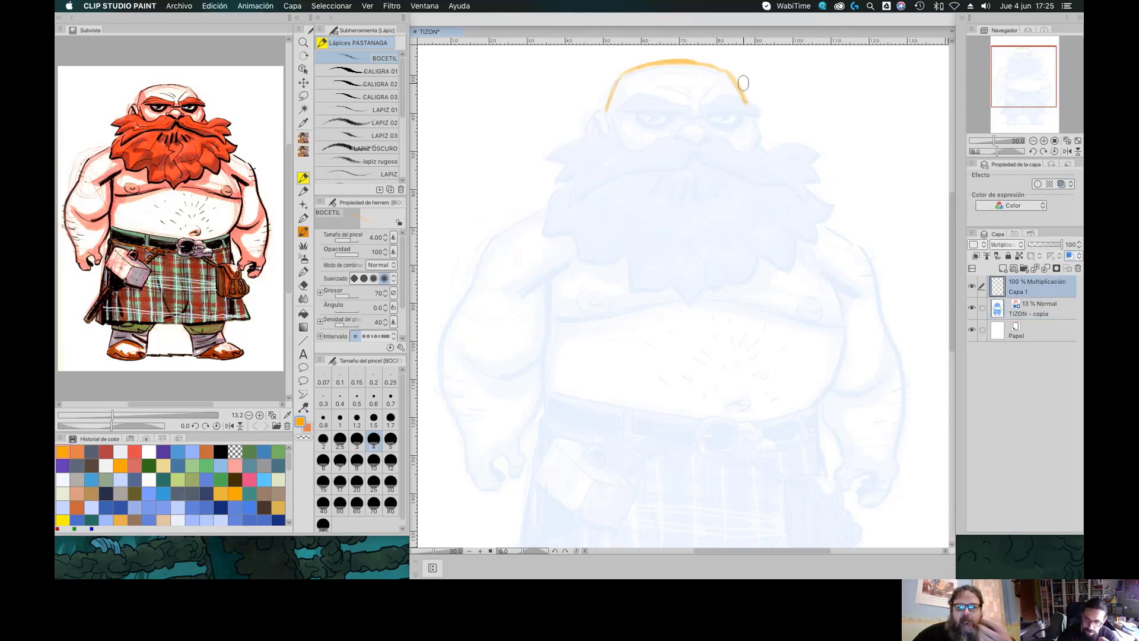
mouse_move(621, 106)
mouse_down()
mouse_move(617, 130)
mouse_move(639, 149)
mouse_up()
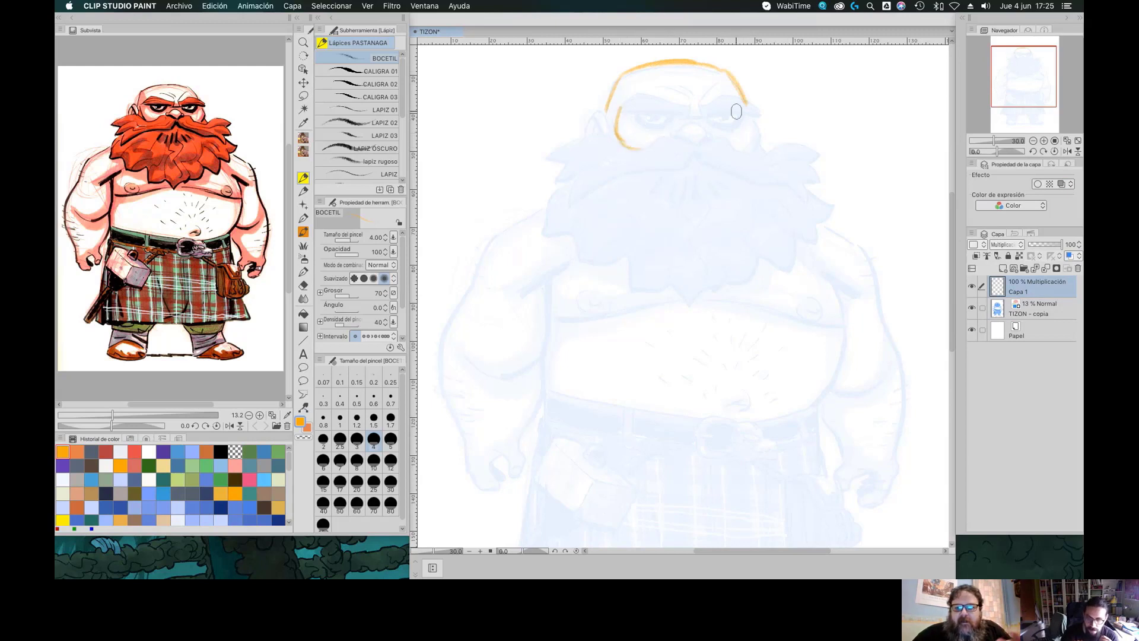
mouse_move(743, 147)
mouse_down()
mouse_move(757, 130)
mouse_move(749, 110)
mouse_move(693, 102)
mouse_move(707, 111)
mouse_up()
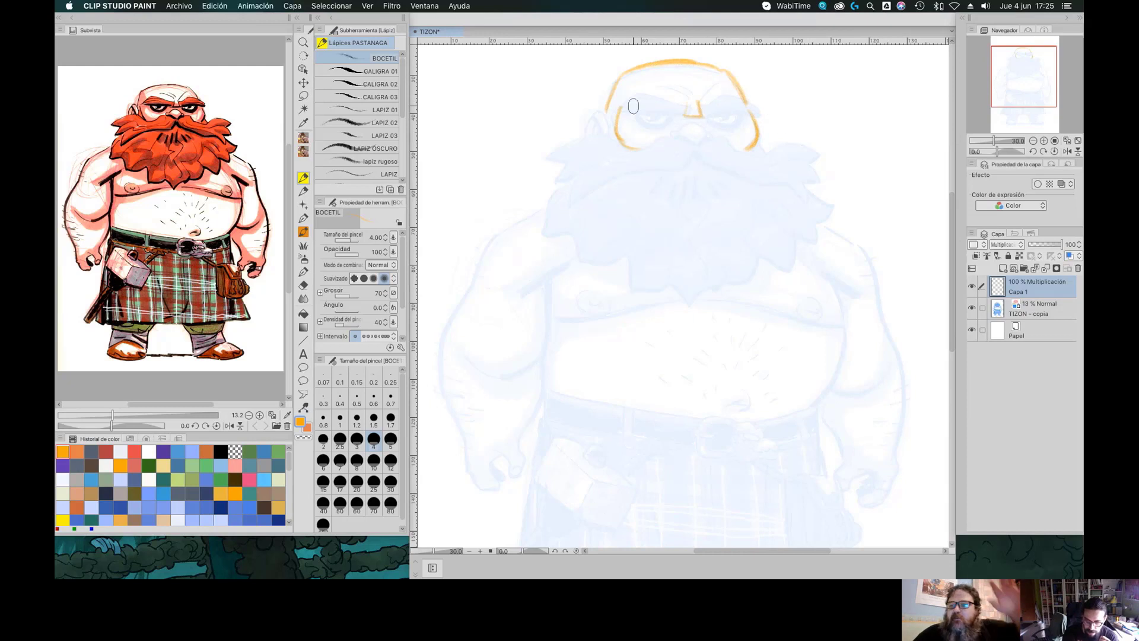
drag(617, 108, 771, 114)
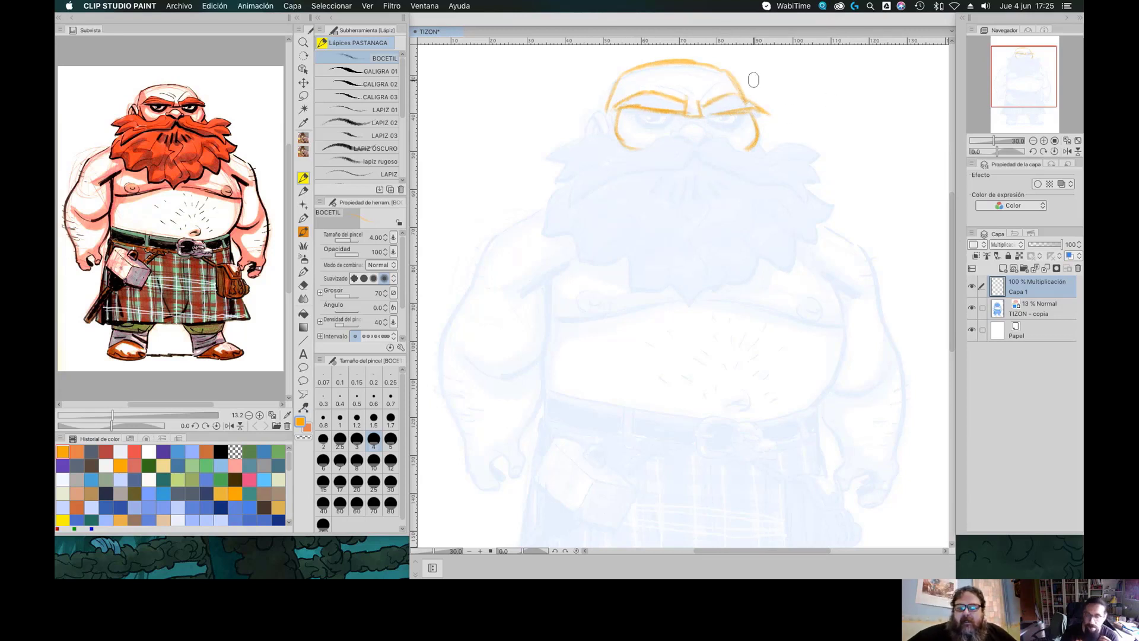
mouse_move(668, 133)
mouse_down()
mouse_move(695, 144)
mouse_move(714, 135)
mouse_up()
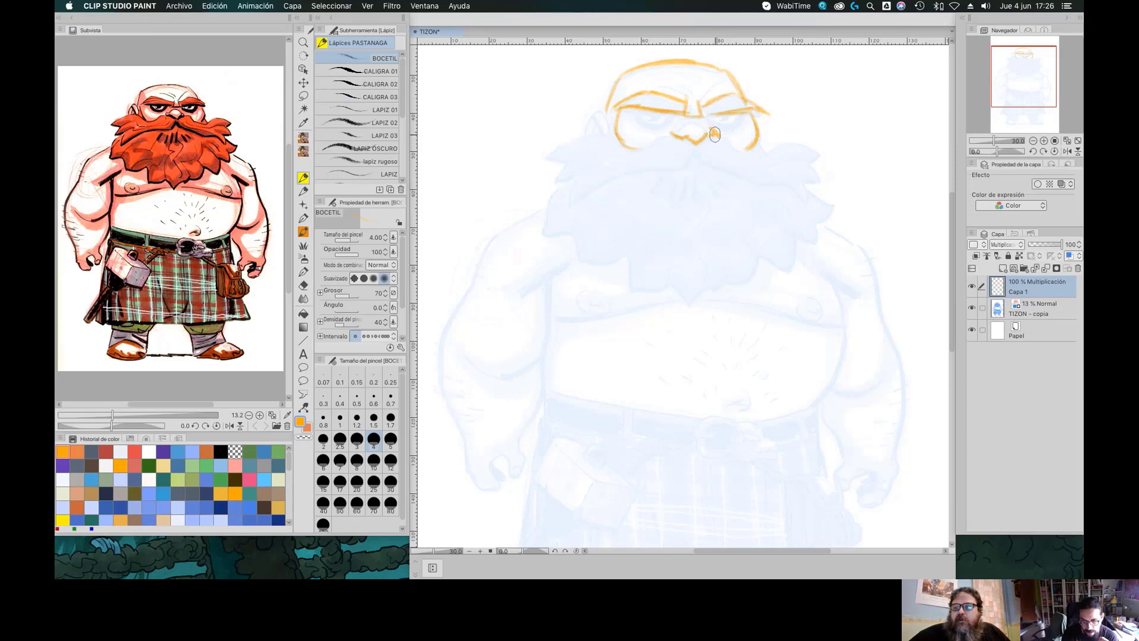
Draw the moustache out to the right and switch to the eraser to trim its edge
mouse_move(646, 148)
mouse_down()
mouse_move(605, 139)
mouse_move(544, 182)
mouse_move(579, 178)
mouse_move(579, 192)
mouse_move(700, 156)
mouse_move(808, 187)
mouse_up()
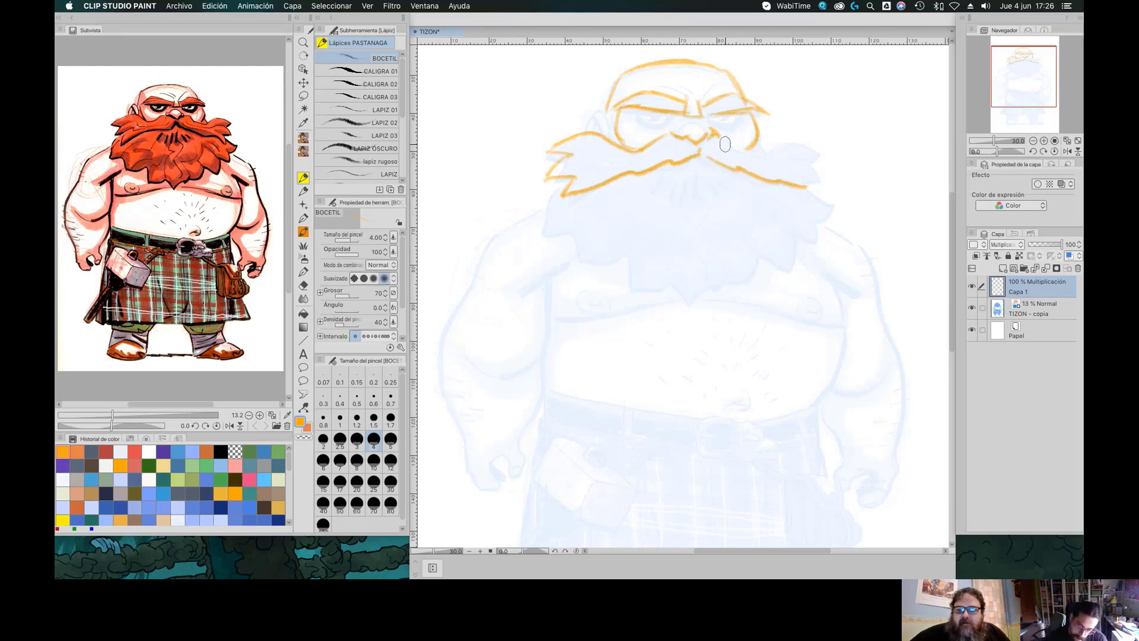
mouse_move(754, 153)
mouse_down()
mouse_move(822, 153)
mouse_move(803, 160)
mouse_move(820, 174)
mouse_move(805, 177)
mouse_up()
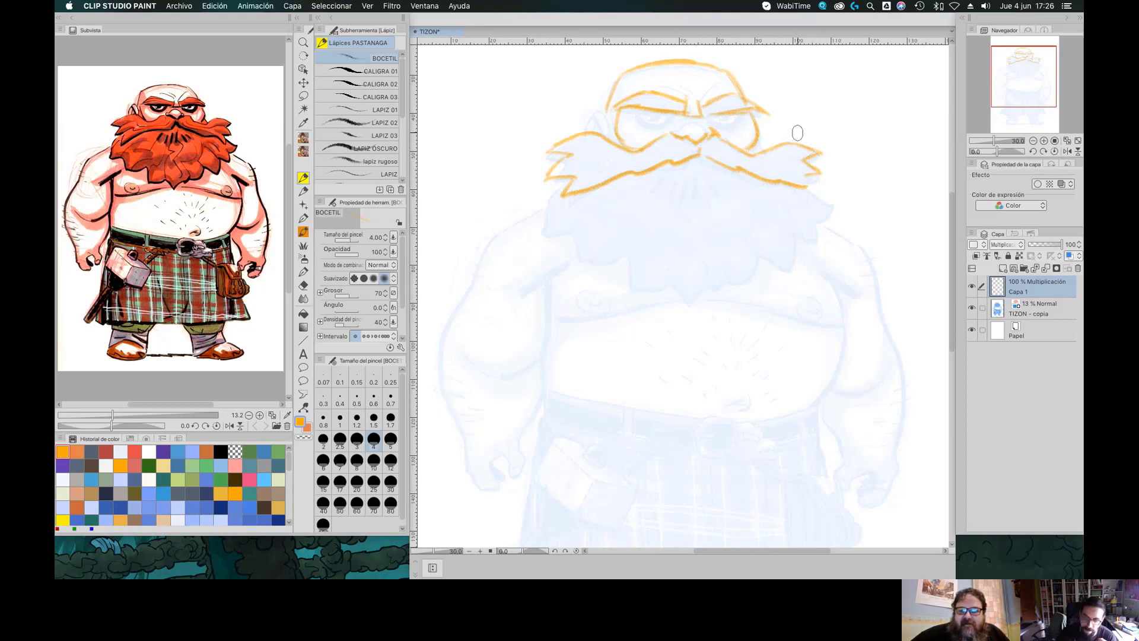
mouse_move(720, 141)
mouse_down()
mouse_move(804, 140)
mouse_move(822, 153)
mouse_move(758, 158)
mouse_move(821, 145)
mouse_move(811, 168)
mouse_up()
key(e)
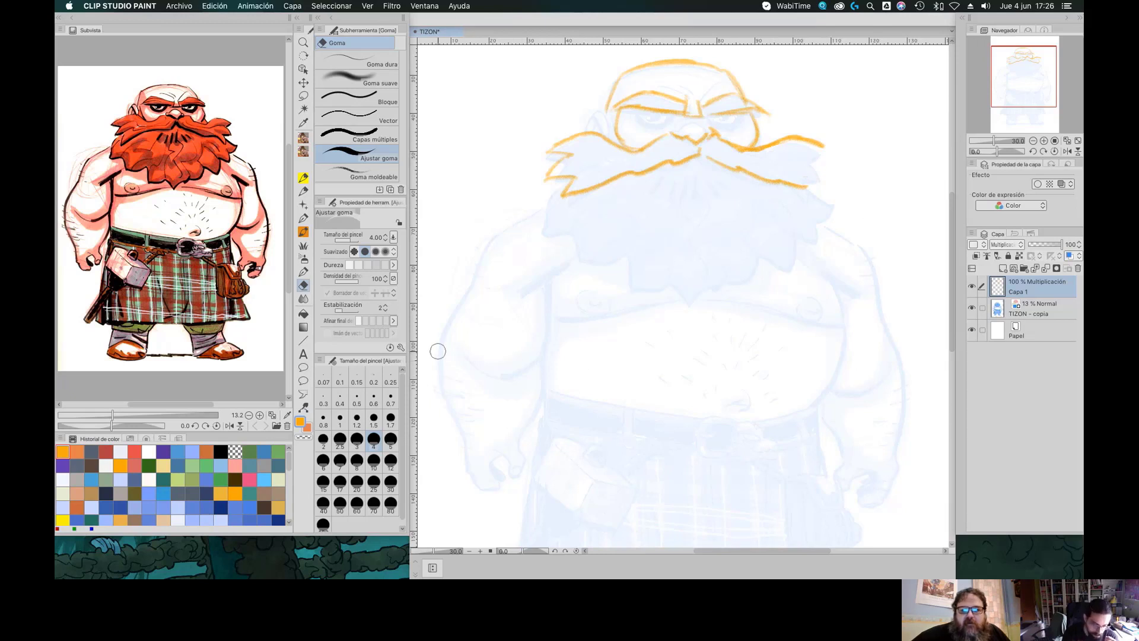
With the BOCETIL pencil, add the ear, heavier eyelids, nose edges and moustache details
key(p)
key(p)
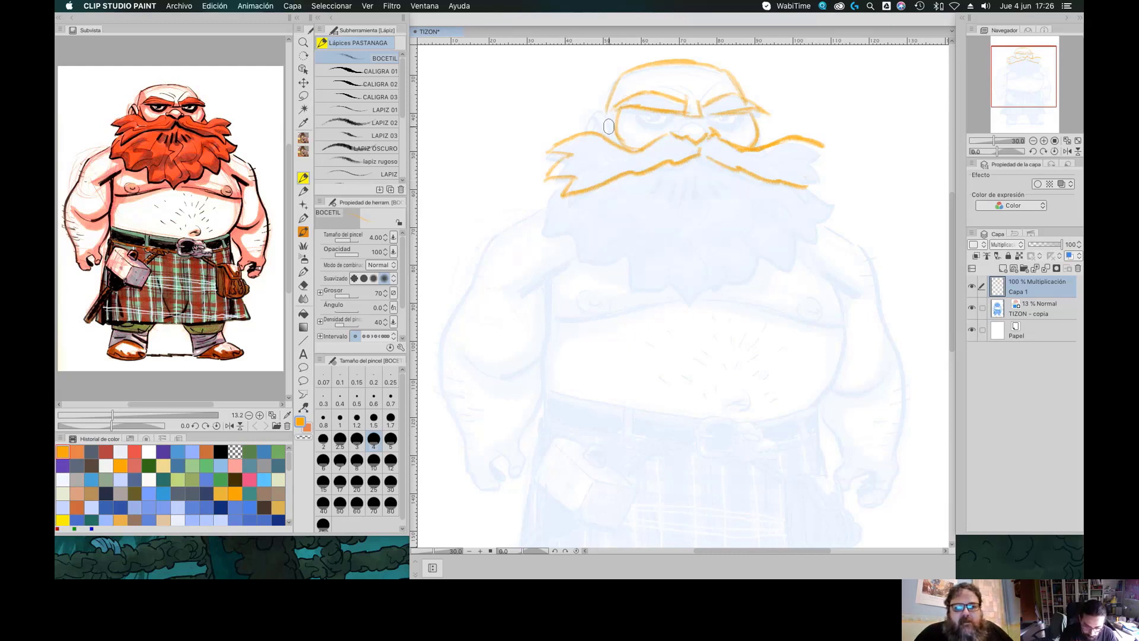
mouse_move(609, 109)
mouse_down()
mouse_move(585, 127)
mouse_move(599, 111)
mouse_move(587, 128)
mouse_move(601, 128)
mouse_move(586, 135)
mouse_move(596, 111)
mouse_move(641, 118)
mouse_up()
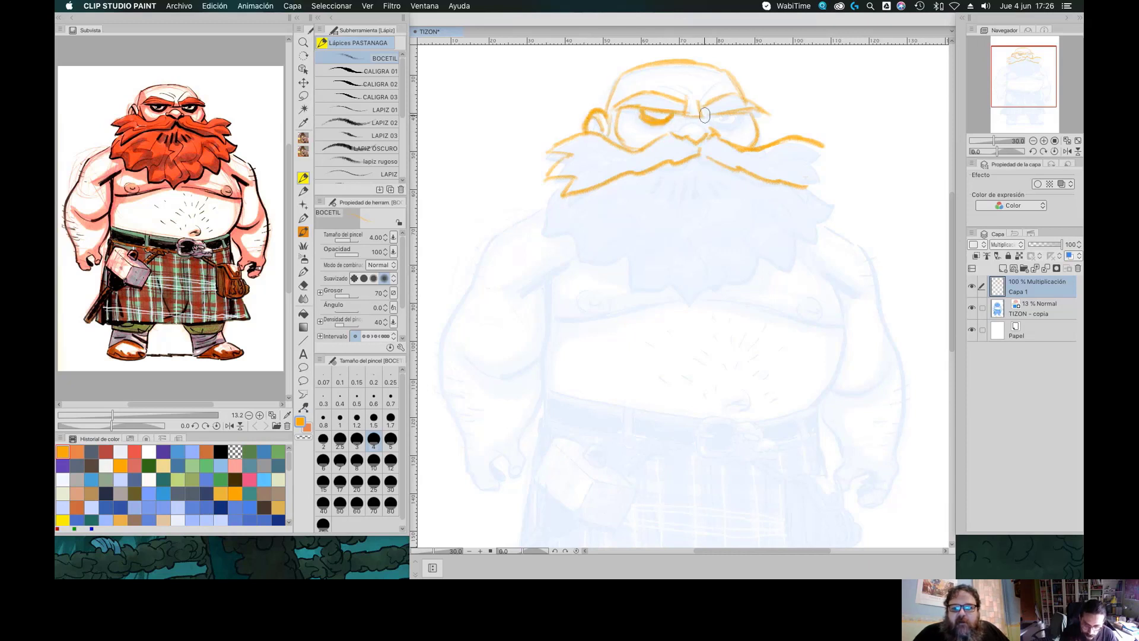
mouse_move(710, 122)
mouse_down()
mouse_move(736, 118)
mouse_move(715, 116)
mouse_up()
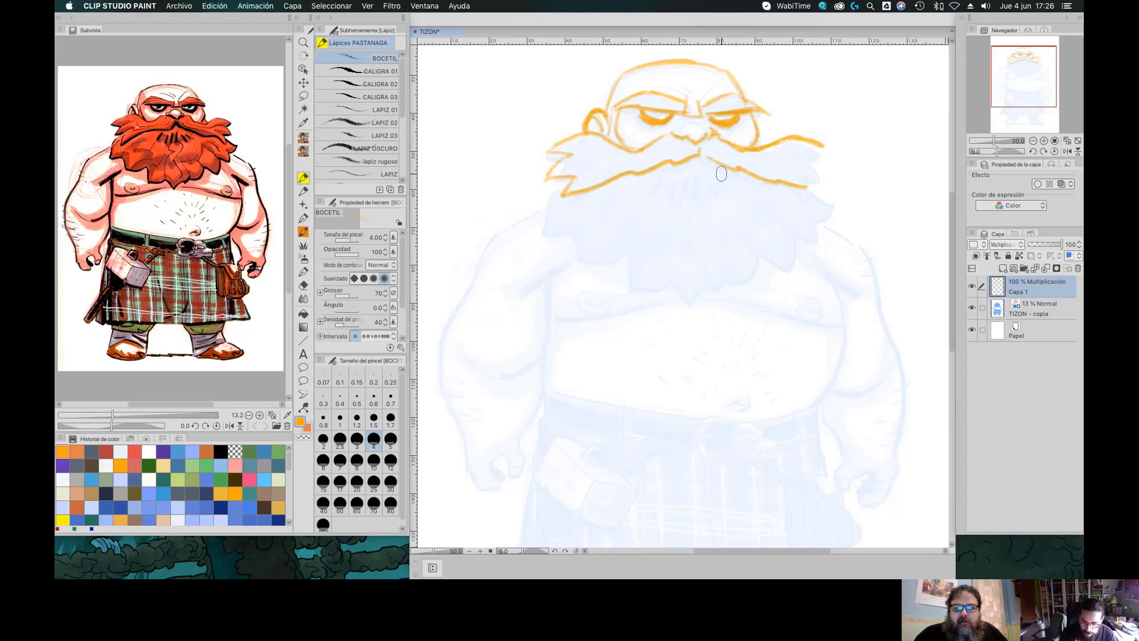
mouse_move(684, 171)
mouse_down()
mouse_move(680, 181)
mouse_move(722, 182)
mouse_up()
drag(675, 131, 694, 121)
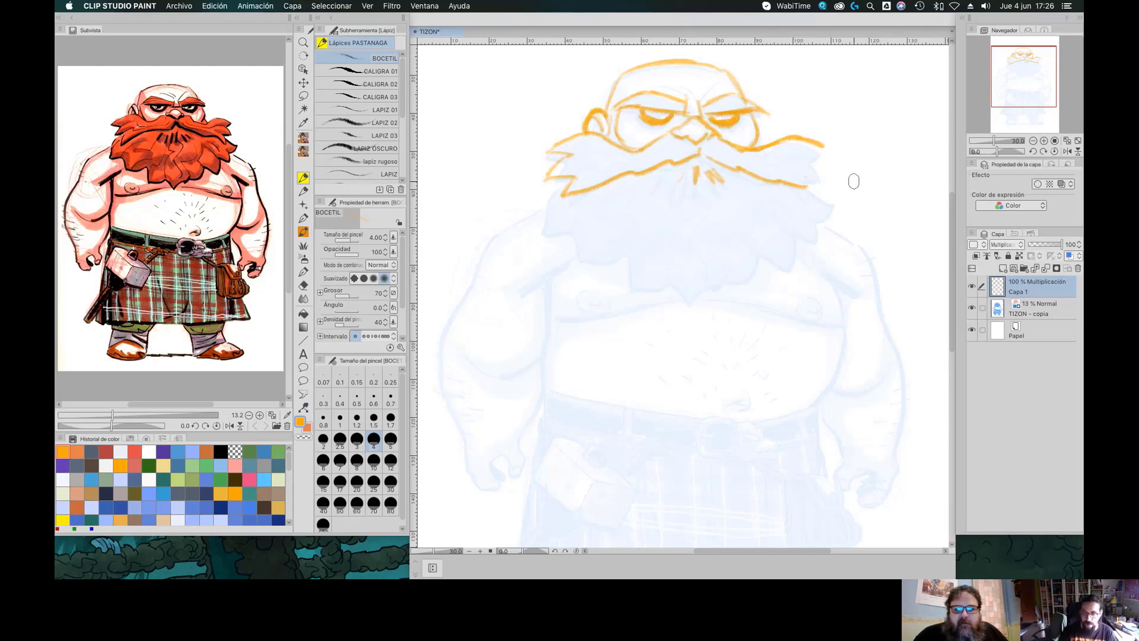
mouse_move(823, 148)
mouse_down()
mouse_move(803, 161)
mouse_move(827, 171)
mouse_move(811, 173)
mouse_move(820, 200)
mouse_up()
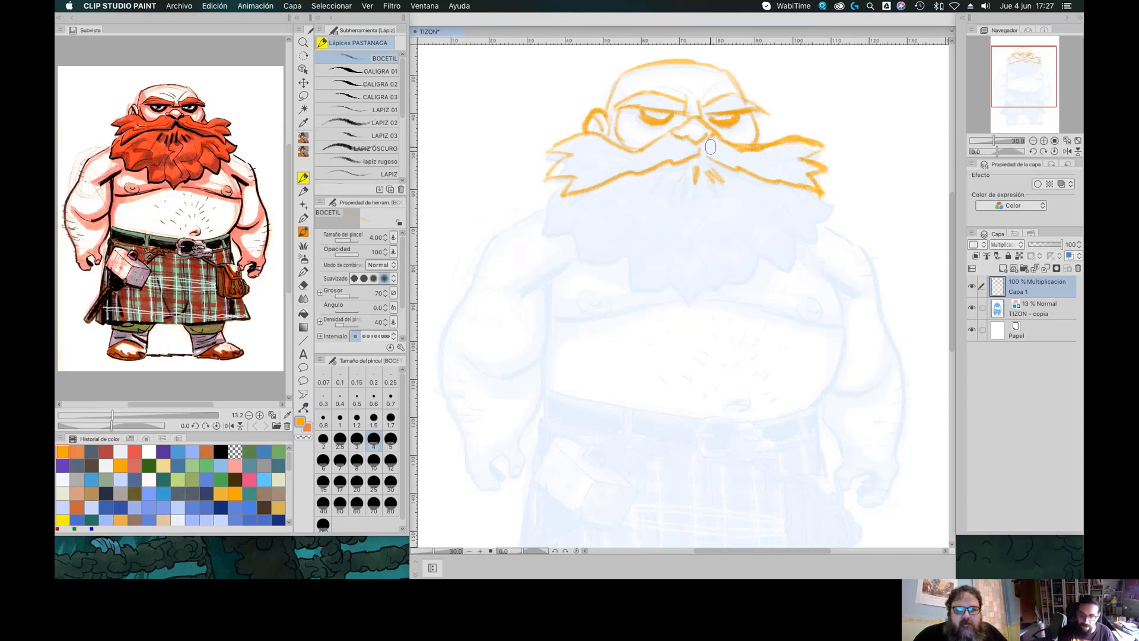
mouse_move(648, 146)
mouse_down()
mouse_move(572, 142)
mouse_move(670, 136)
mouse_move(622, 148)
mouse_up()
Outline the beard's left edge and strands down to the chest, then hide the palettes
key(c)
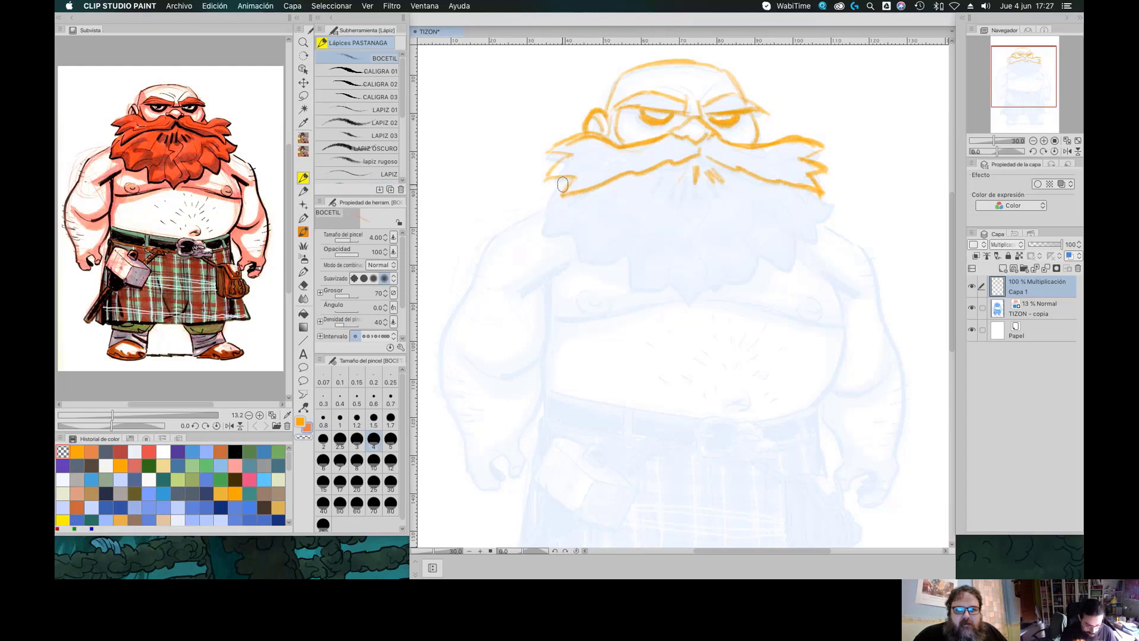
mouse_move(541, 188)
mouse_down()
mouse_move(676, 302)
mouse_move(692, 289)
mouse_move(741, 297)
mouse_move(819, 209)
mouse_up()
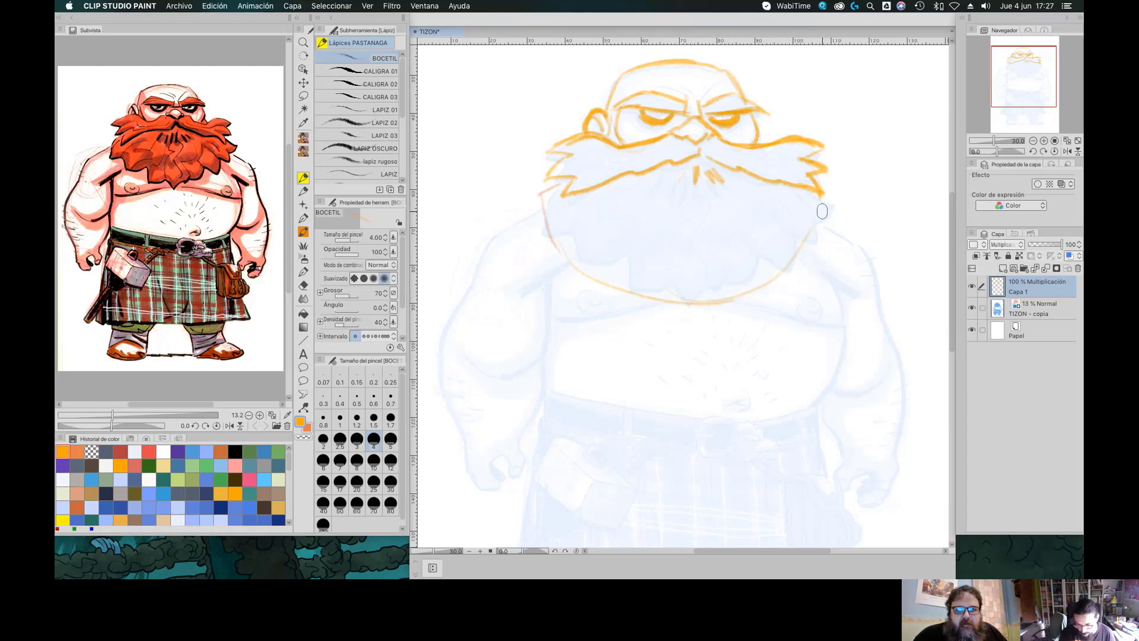
mouse_move(553, 157)
mouse_down()
mouse_move(519, 161)
mouse_move(520, 182)
mouse_move(545, 206)
mouse_move(536, 232)
mouse_move(583, 286)
mouse_move(727, 297)
mouse_move(809, 262)
mouse_move(846, 205)
mouse_move(846, 174)
mouse_move(850, 193)
mouse_move(848, 178)
mouse_move(826, 231)
mouse_up()
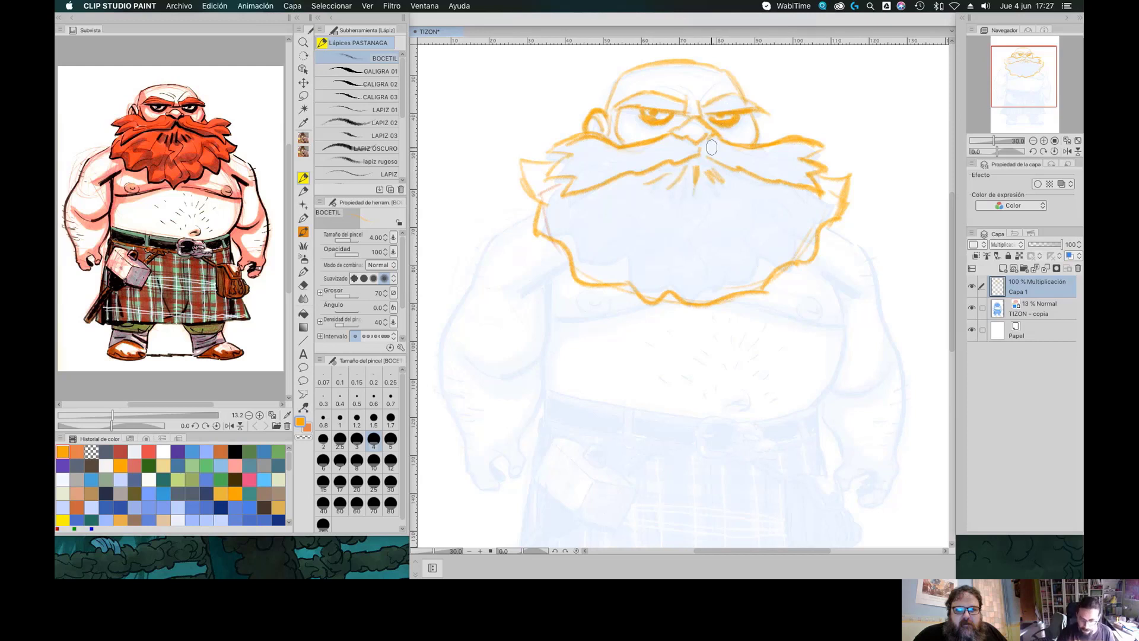
drag(587, 246, 629, 204)
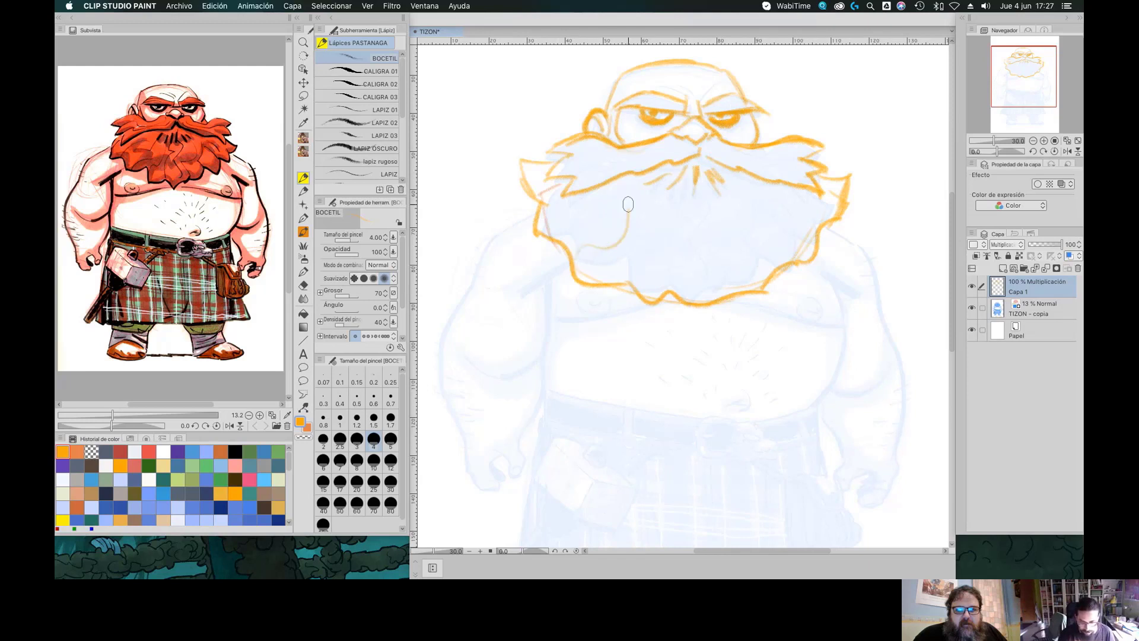
drag(552, 250, 629, 193)
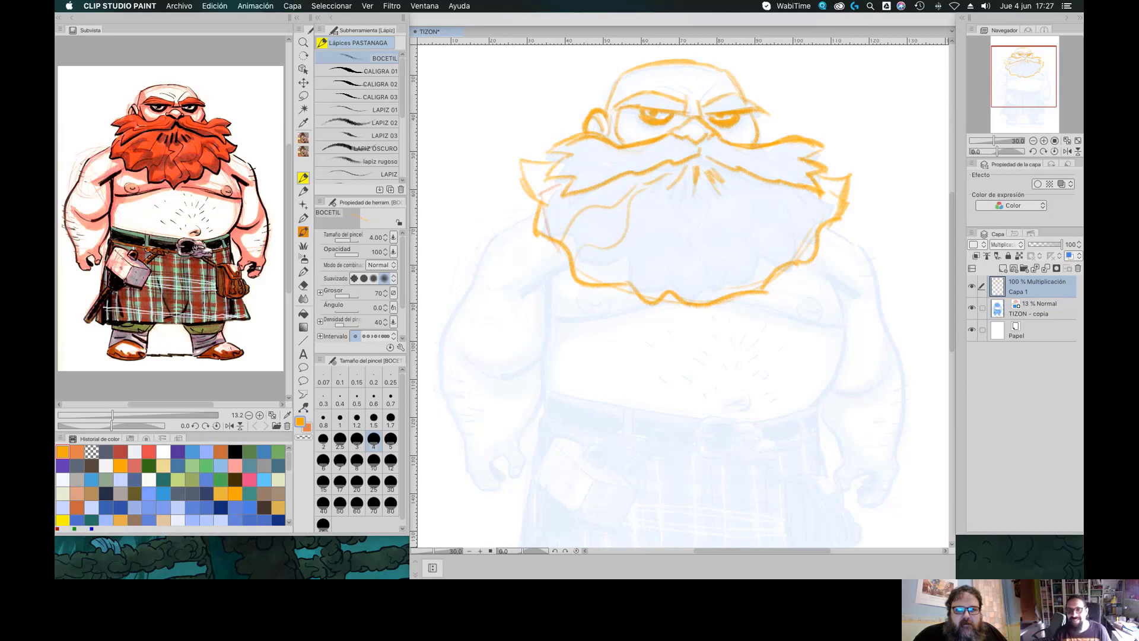
key(Tab)
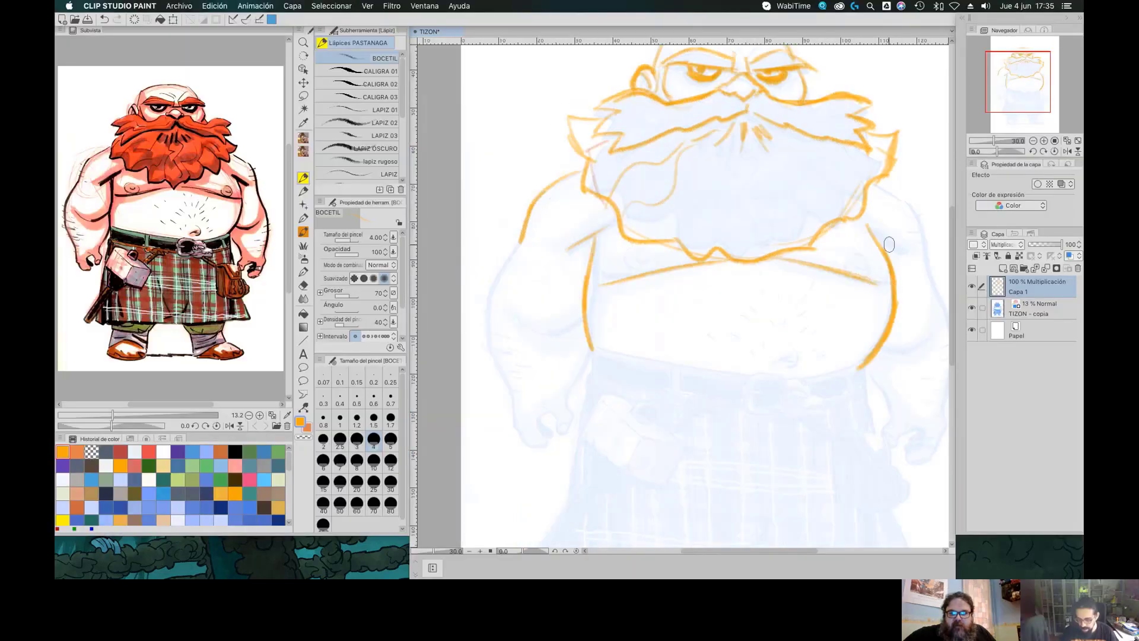
Outline the belly's right and lower contours and the left arm's outer edge
mouse_move(870, 225)
mouse_down()
mouse_move(900, 290)
mouse_move(867, 365)
mouse_up()
drag(898, 311, 892, 330)
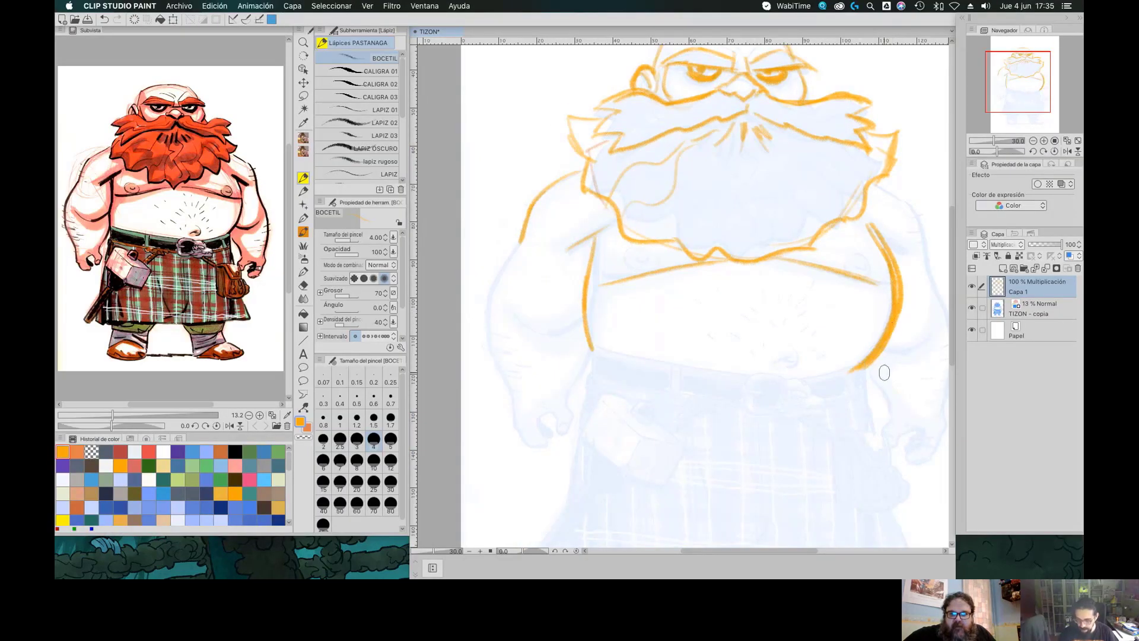
mouse_move(593, 350)
mouse_down()
mouse_move(753, 378)
mouse_move(863, 367)
mouse_move(712, 384)
mouse_up()
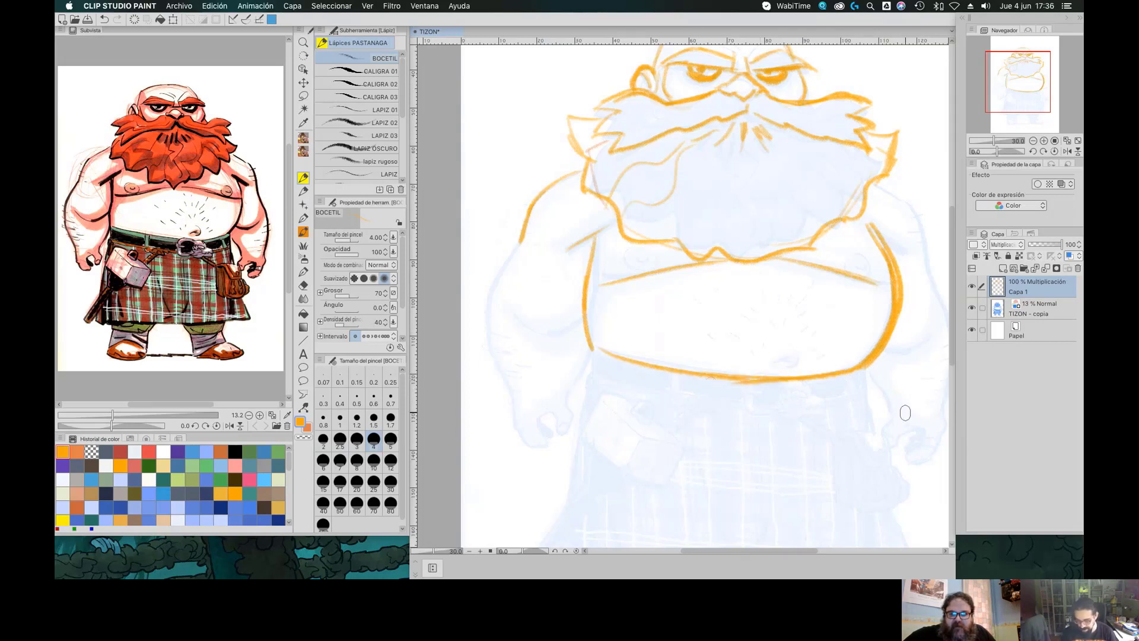
mouse_move(528, 226)
mouse_down()
mouse_move(488, 328)
mouse_move(501, 371)
mouse_up()
mouse_move(502, 276)
mouse_down()
mouse_move(531, 205)
mouse_move(486, 308)
mouse_move(515, 422)
mouse_move(570, 405)
mouse_move(597, 349)
mouse_up()
key(super+z)
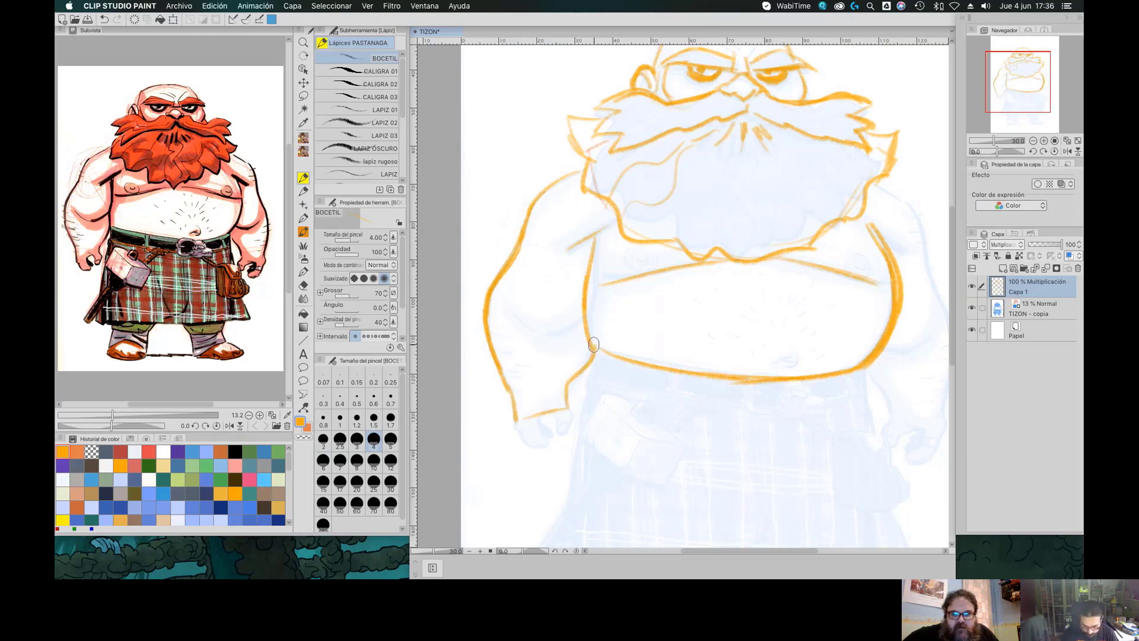
Add the left shoulder line, forearm curve, wrist line and fist fingers
drag(514, 317, 563, 330)
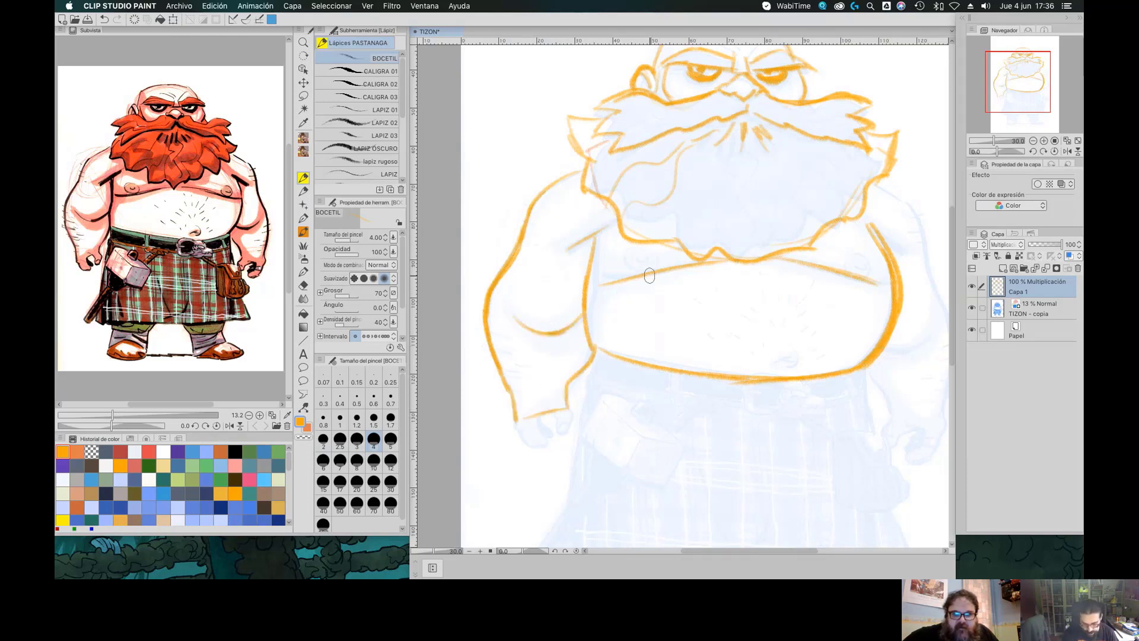
drag(562, 249, 617, 223)
drag(560, 253, 618, 221)
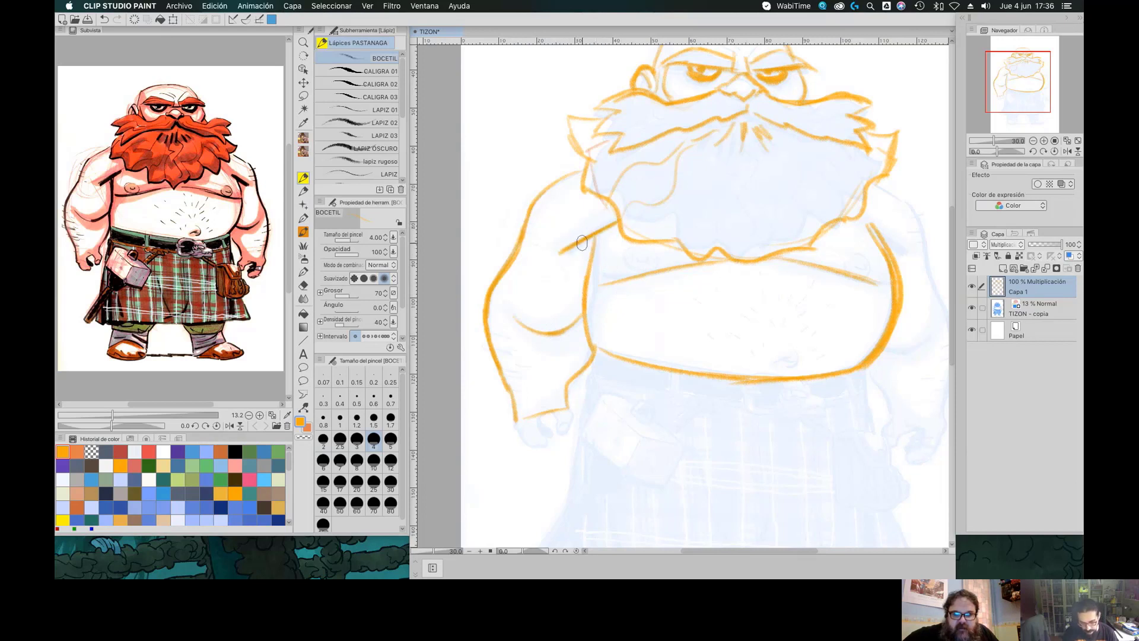
mouse_move(538, 411)
mouse_down()
mouse_move(567, 410)
mouse_move(559, 431)
mouse_move(575, 408)
mouse_move(540, 426)
mouse_move(516, 418)
mouse_move(514, 429)
mouse_move(533, 440)
mouse_move(545, 432)
mouse_move(538, 422)
mouse_move(535, 440)
mouse_move(525, 438)
mouse_move(545, 423)
mouse_up()
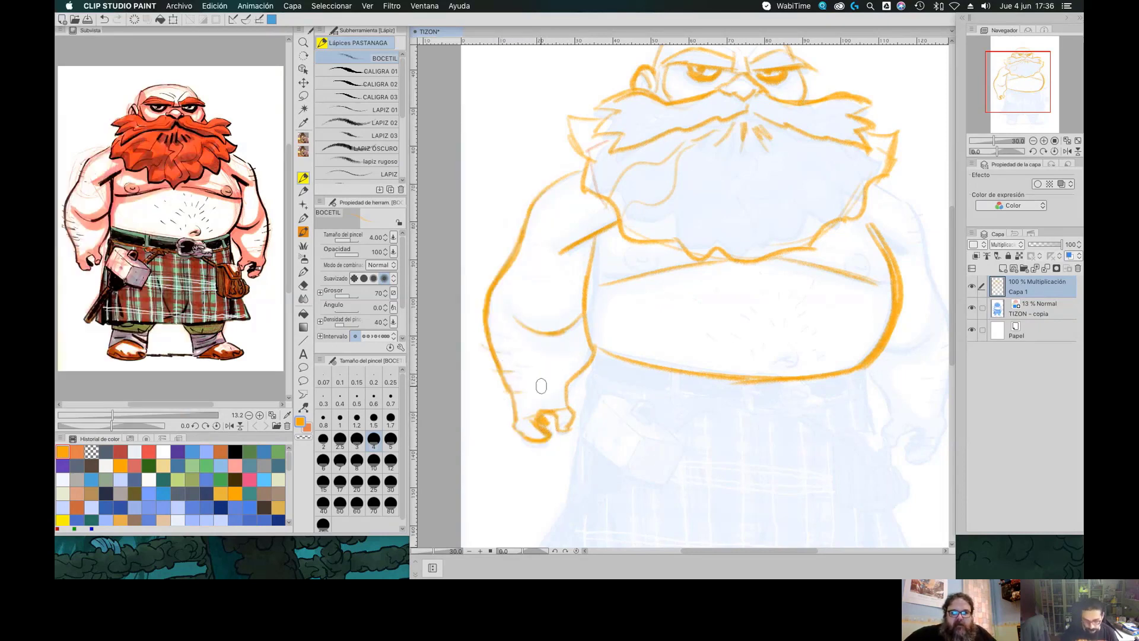
drag(572, 421, 571, 415)
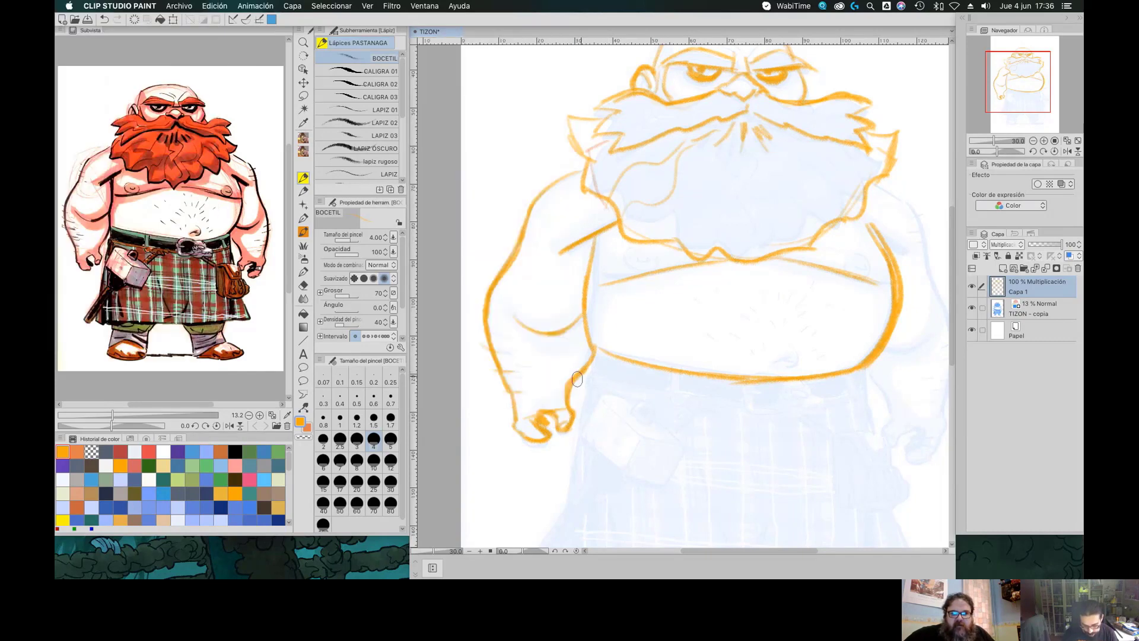
Draw the torso's left side and both nipples on the chest
mouse_move(593, 350)
mouse_down()
mouse_move(590, 377)
mouse_move(583, 283)
mouse_move(586, 340)
mouse_move(593, 245)
mouse_up()
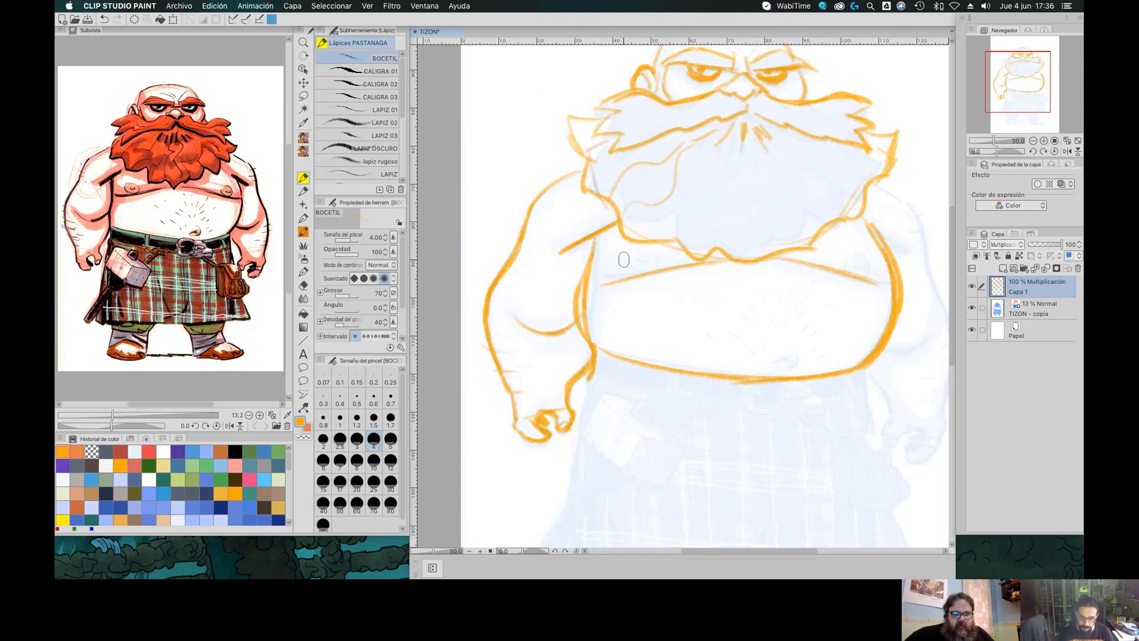
drag(596, 233, 577, 304)
mouse_move(638, 254)
mouse_down()
mouse_move(658, 259)
mouse_move(623, 264)
mouse_move(639, 261)
mouse_up()
mouse_move(877, 266)
mouse_down()
mouse_move(849, 259)
mouse_move(879, 274)
mouse_up()
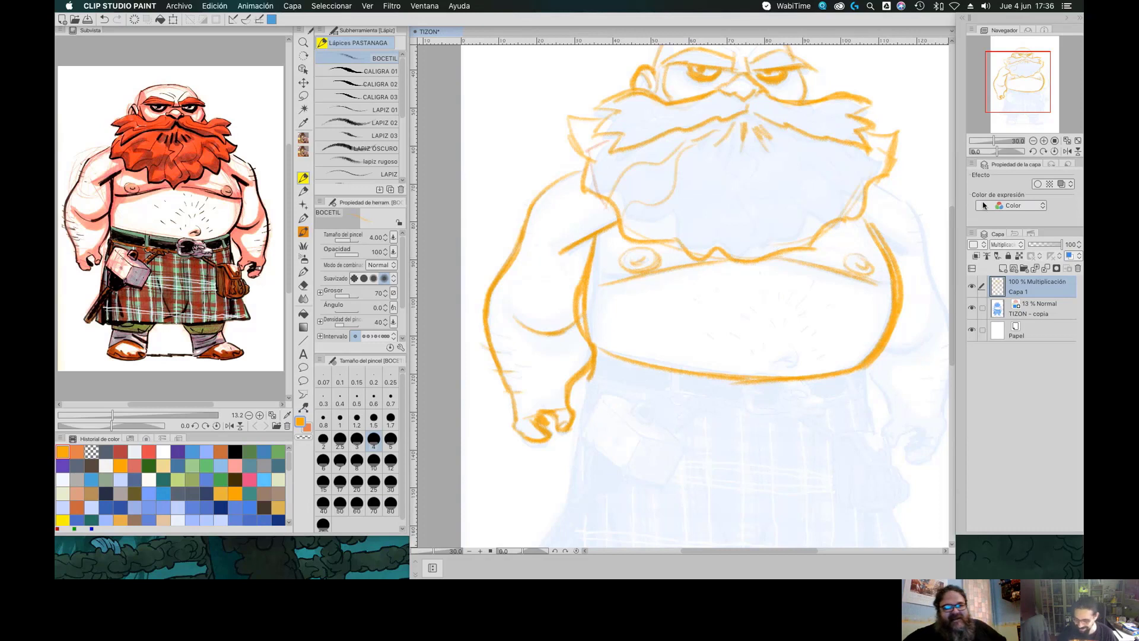
Sketch the right arm contours, shoulder line and right fist with fingers in orange
click(1025, 86)
drag(860, 189, 871, 248)
mouse_move(863, 208)
mouse_down()
mouse_move(897, 304)
mouse_move(891, 378)
mouse_up()
mouse_move(805, 353)
mouse_down()
mouse_move(832, 385)
mouse_move(892, 390)
mouse_up()
mouse_move(832, 424)
mouse_down()
mouse_move(889, 406)
mouse_move(860, 439)
mouse_up()
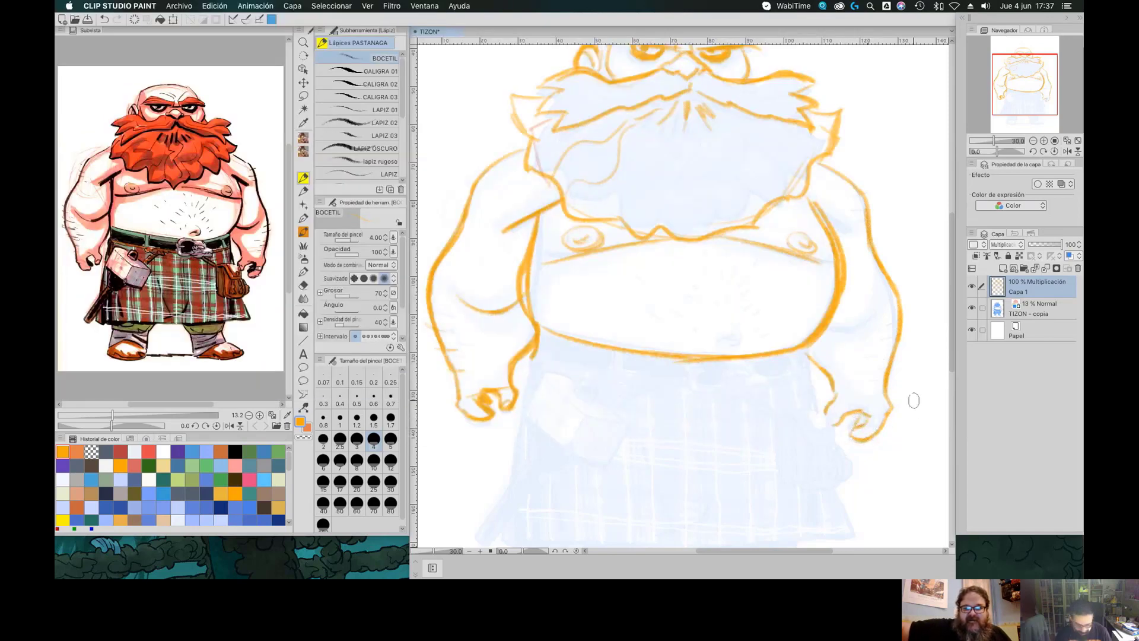
drag(846, 422, 860, 429)
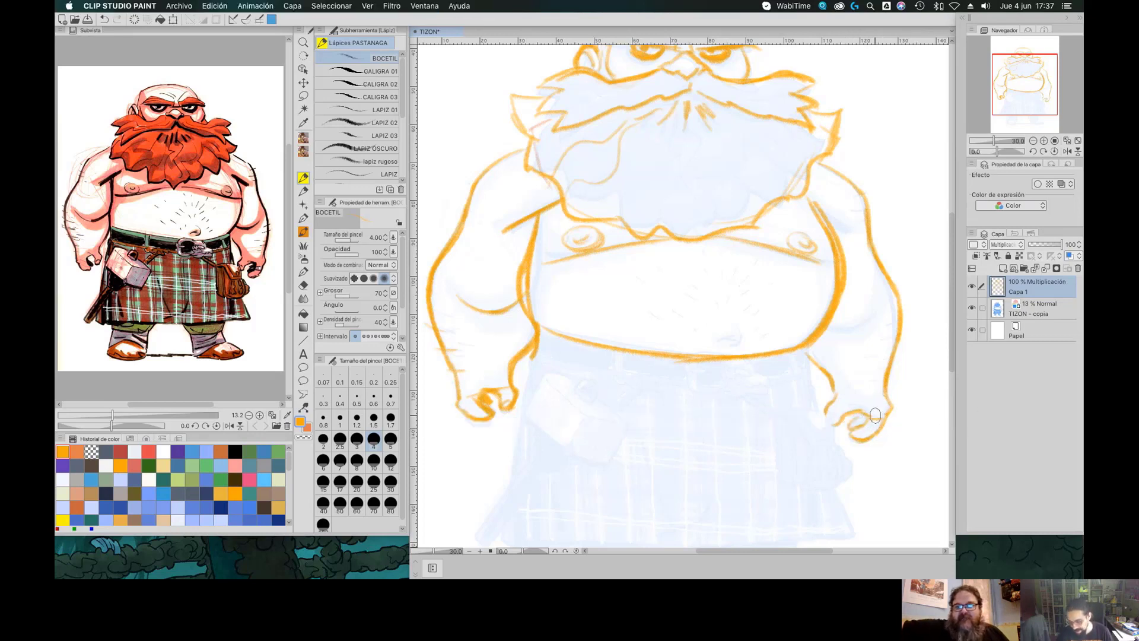
drag(829, 328, 862, 321)
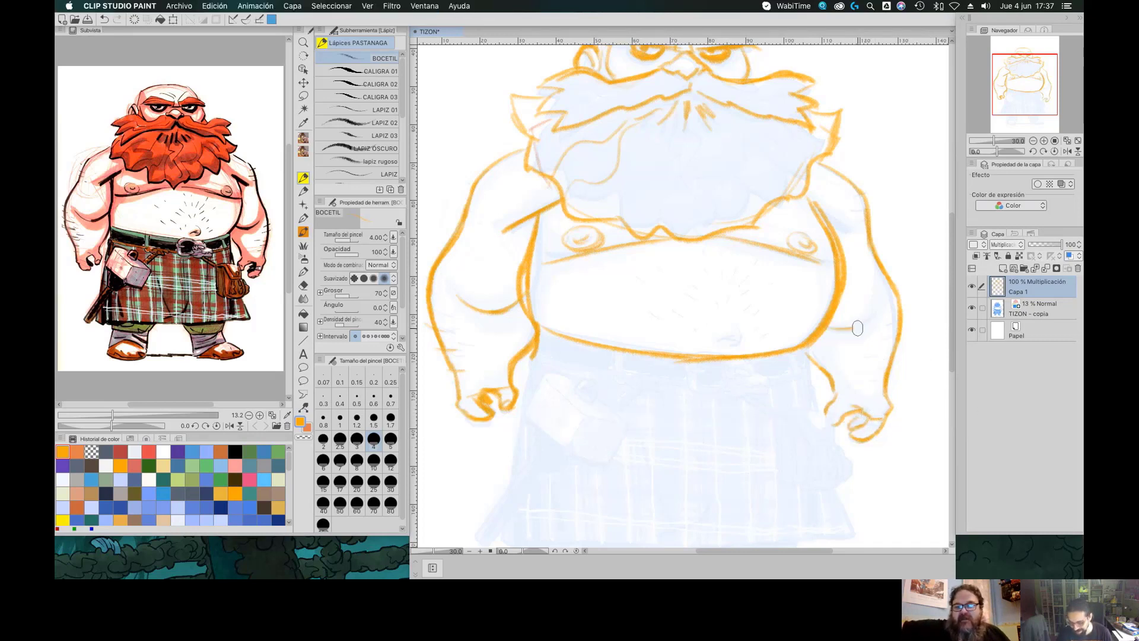
mouse_move(874, 252)
mouse_down()
mouse_move(865, 315)
mouse_move(884, 305)
mouse_move(833, 326)
mouse_move(871, 313)
mouse_move(877, 289)
mouse_up()
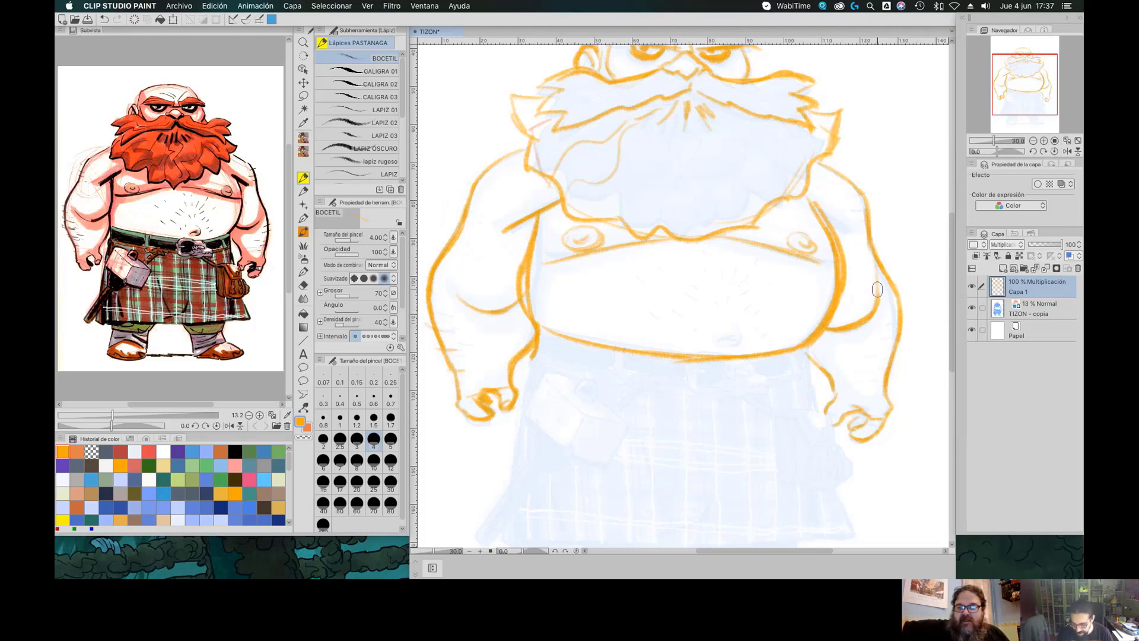
drag(807, 198, 848, 231)
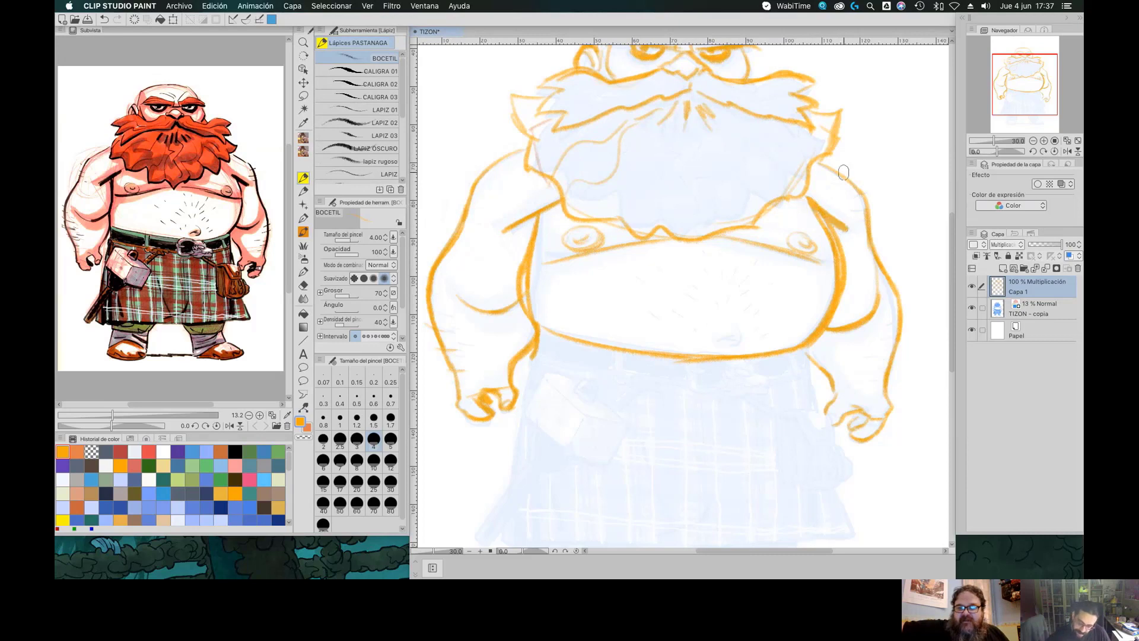
Redraw the left shoulder line, erase excess torso lines, and add a stroke below the belly with BOCETIL
drag(501, 231, 559, 203)
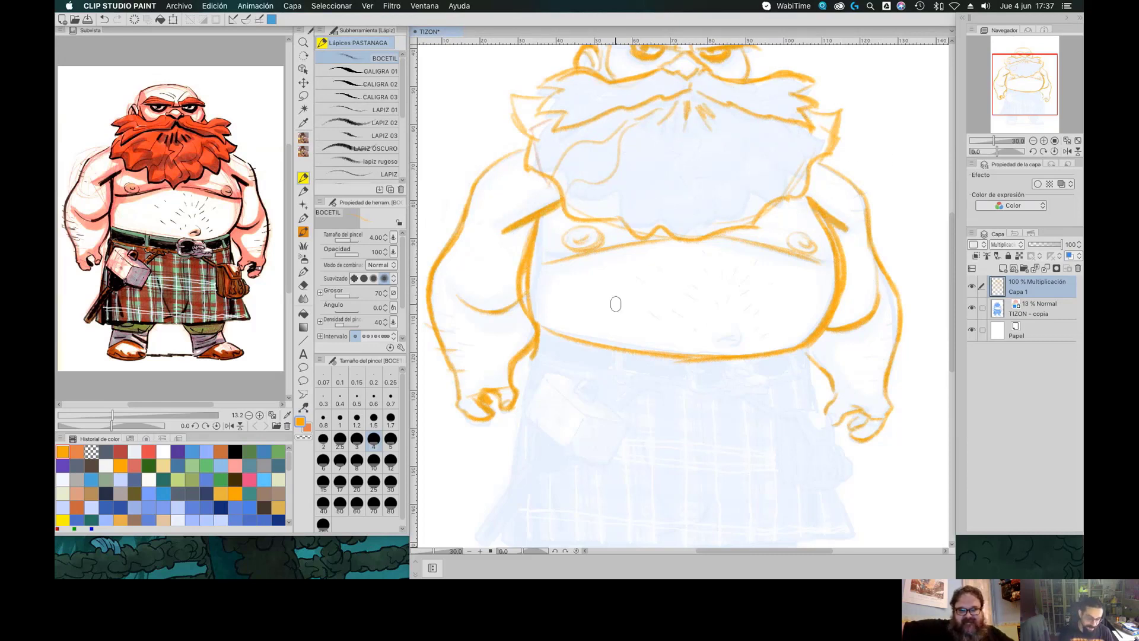
key(e)
mouse_move(535, 265)
mouse_down()
mouse_move(536, 311)
mouse_move(537, 243)
mouse_up()
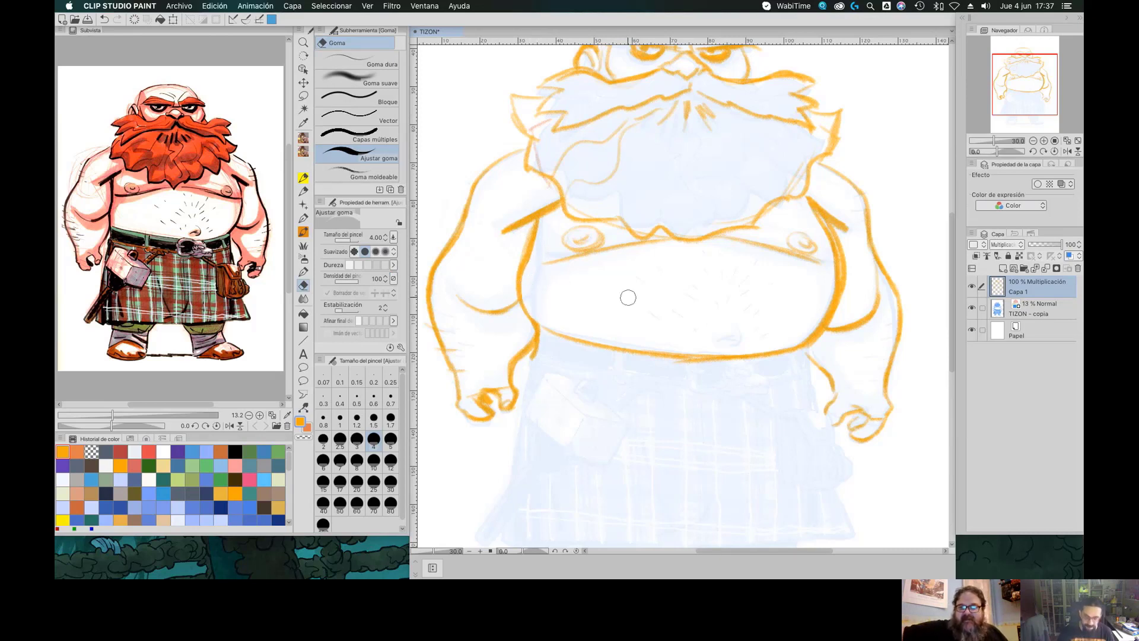
mouse_move(807, 210)
mouse_down()
mouse_move(831, 278)
mouse_move(835, 268)
mouse_up()
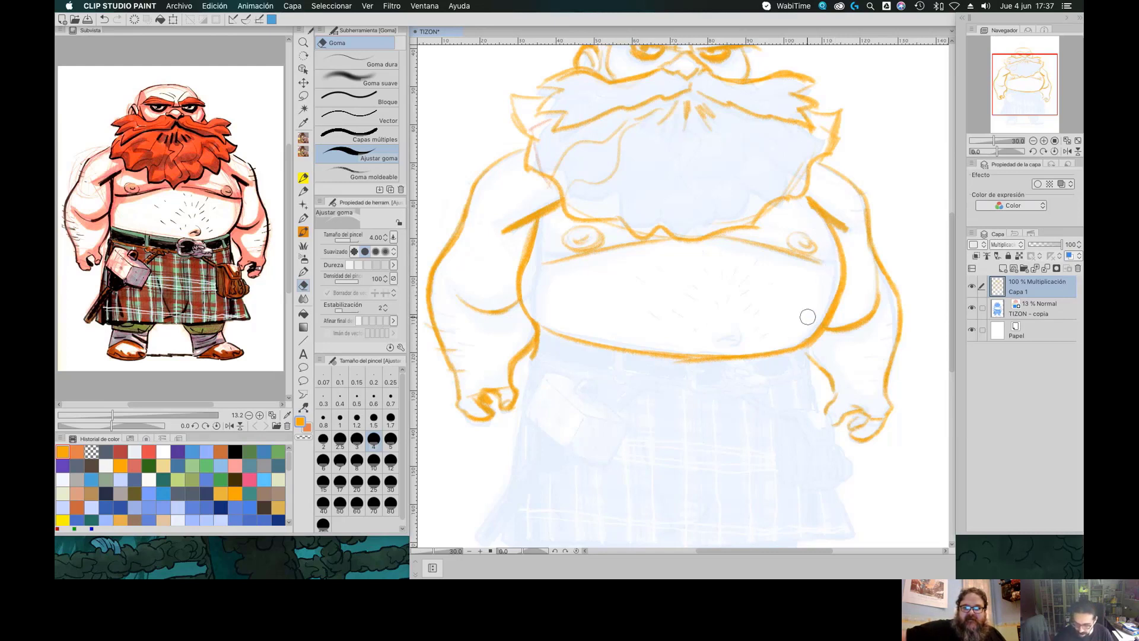
key(p)
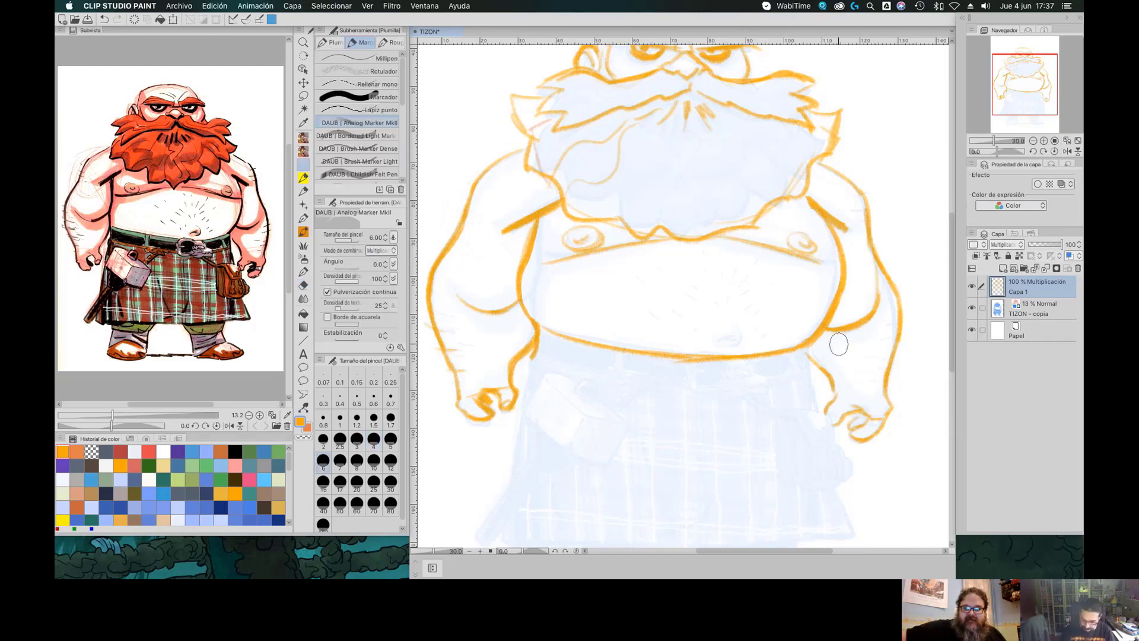
key(p)
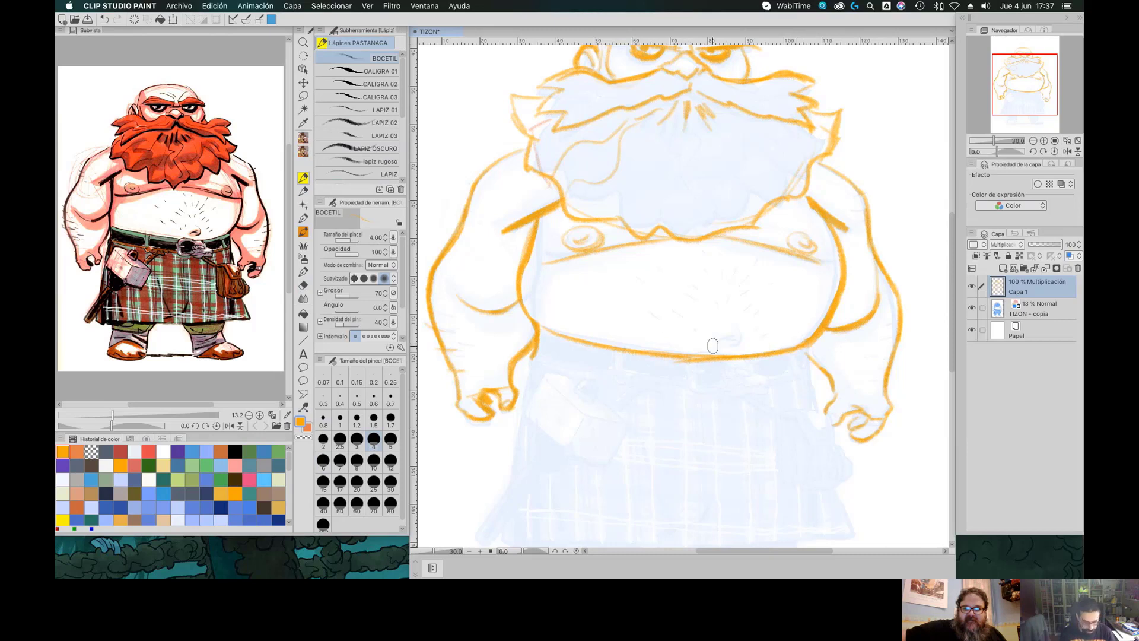
mouse_move(688, 357)
mouse_down()
mouse_move(697, 392)
mouse_move(730, 374)
mouse_move(734, 357)
mouse_up()
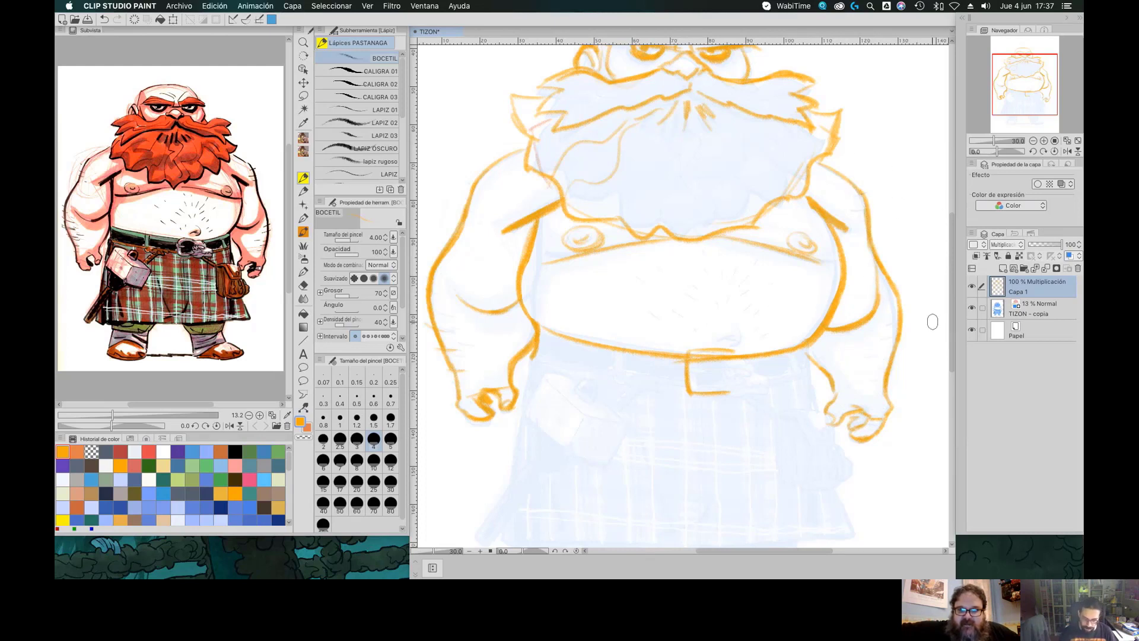
Create Capa 2 above the orange sketch and select the lapizaco01 pencil
click(1005, 268)
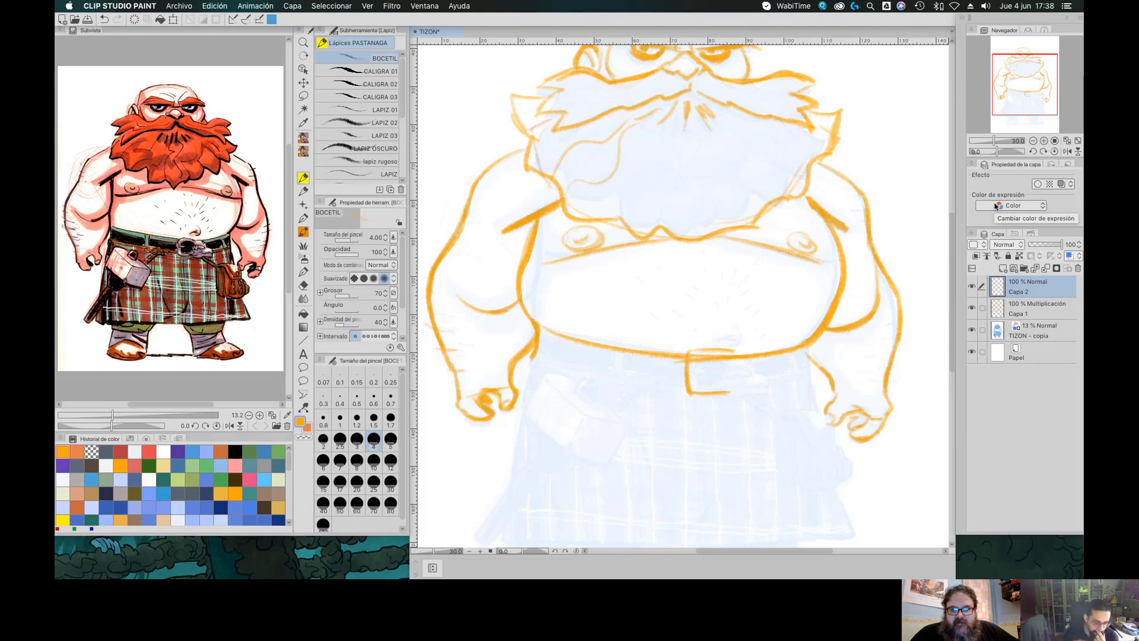
scroll(401, 134, down, 3)
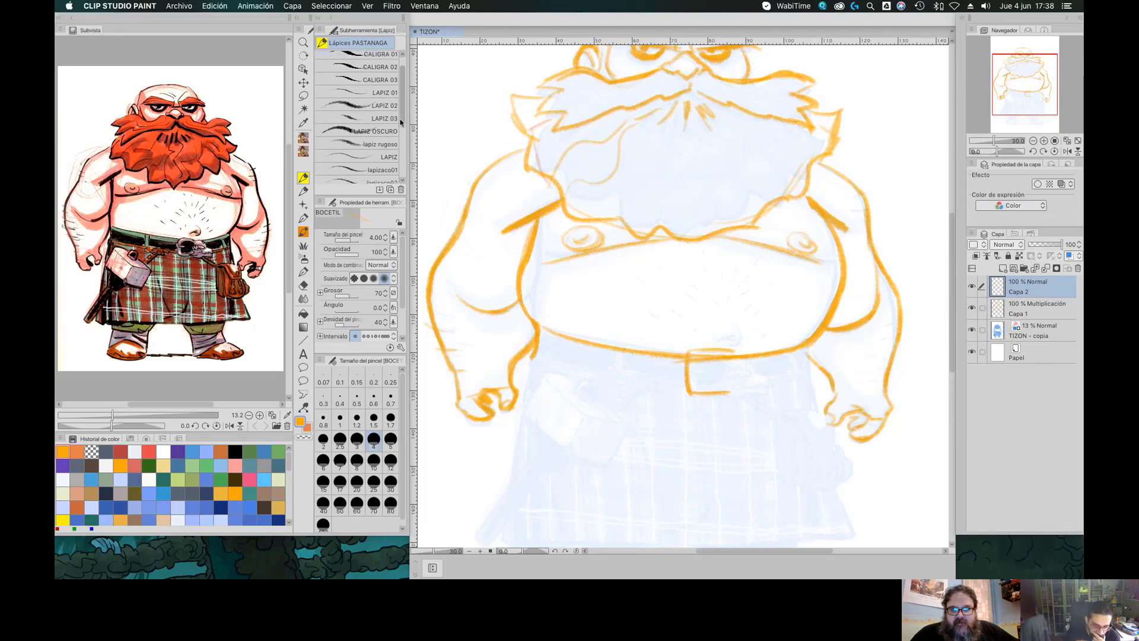
scroll(401, 129, up, 1)
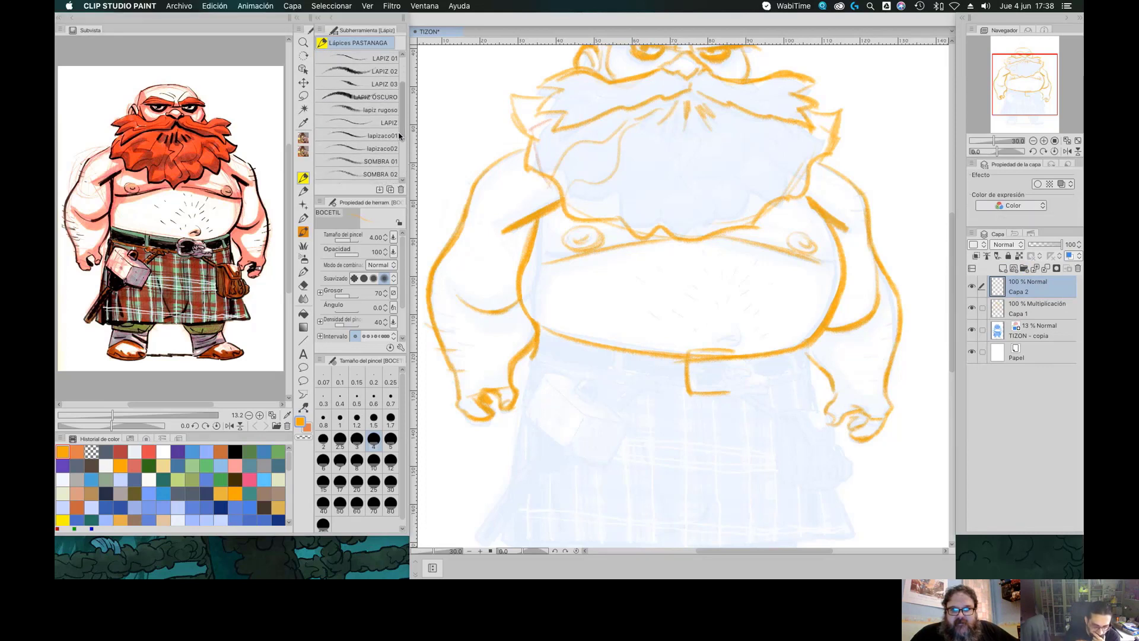
click(379, 140)
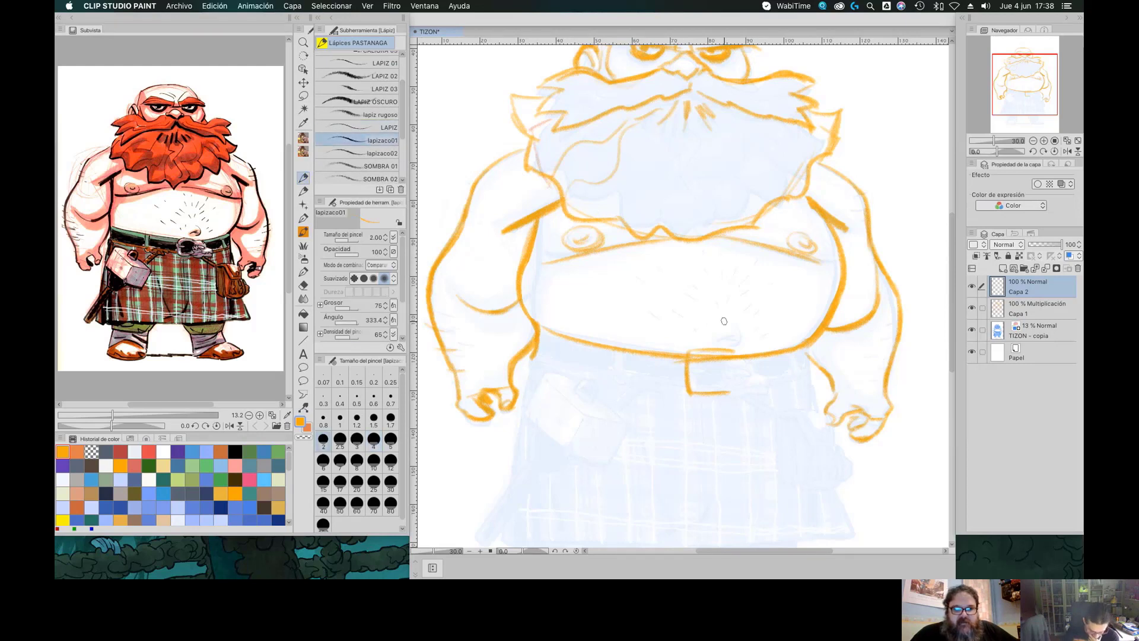
Set Capa 2's expression colour to Monocromático and undo the test stroke
click(121, 452)
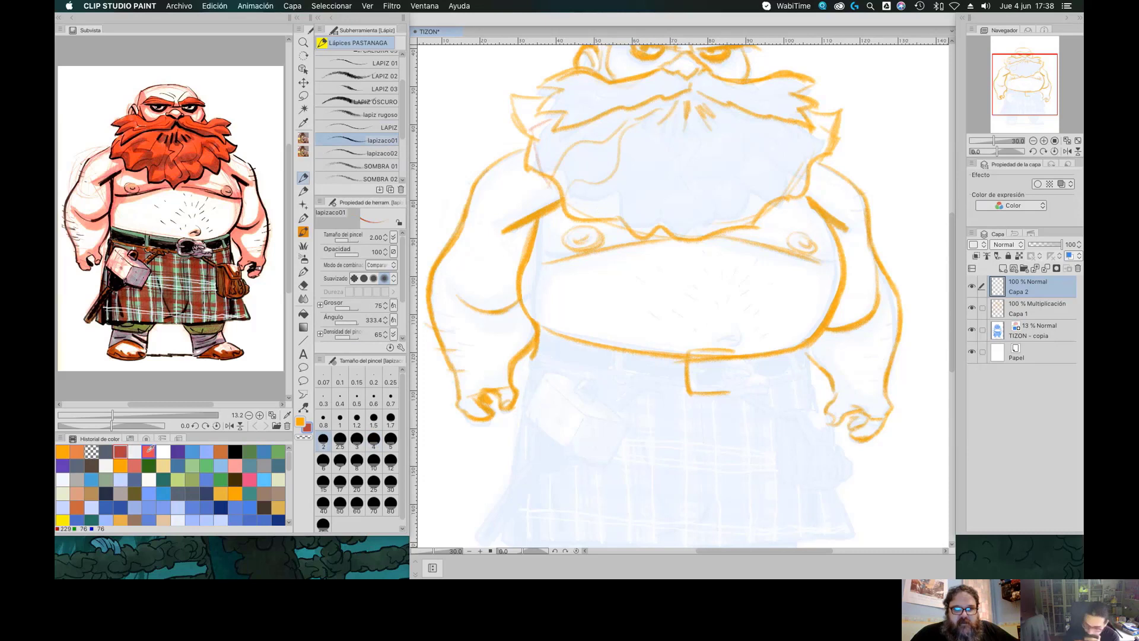
click(1019, 206)
click(1017, 244)
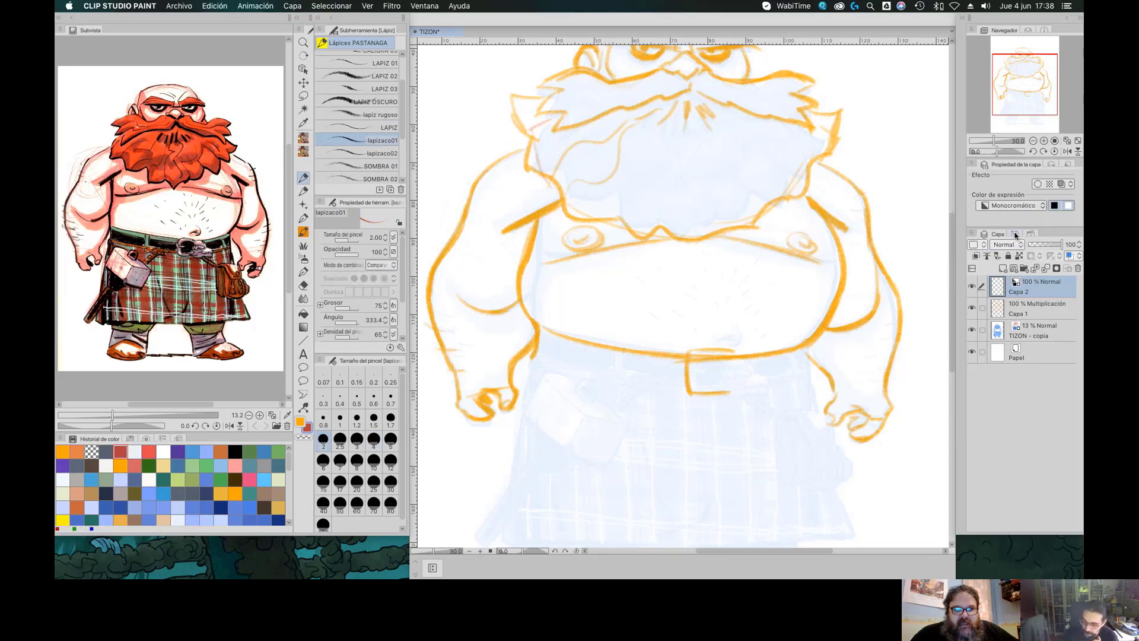
drag(523, 150, 477, 181)
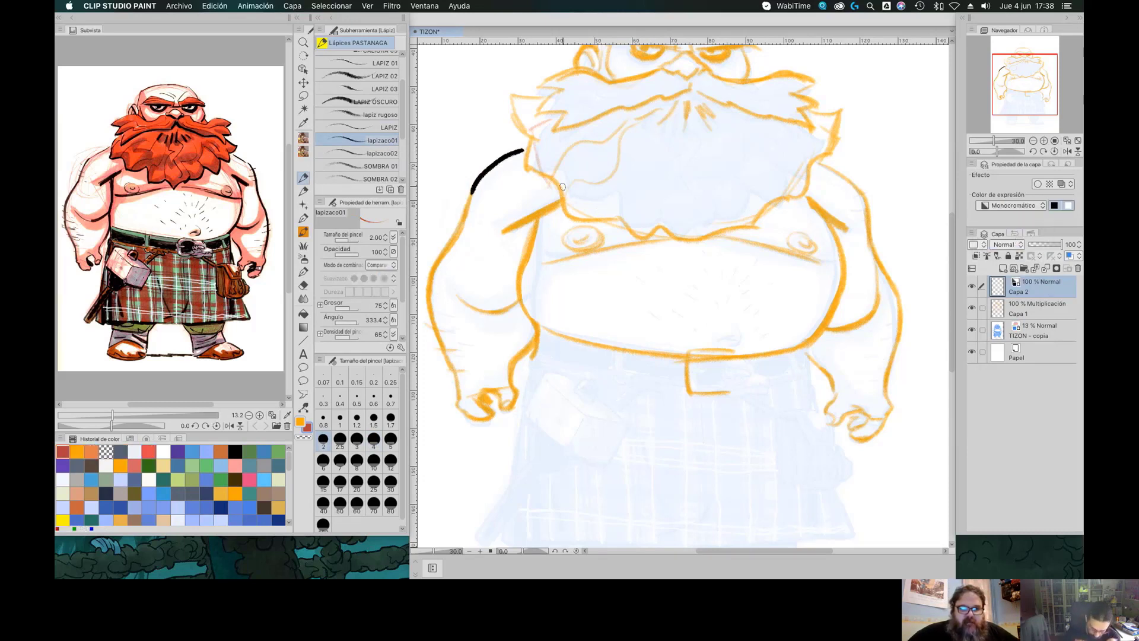
key(super+z)
Browse the brush groups and settle on the ざらつきペン改 pen from PINCELES
scroll(359, 119, down, 5)
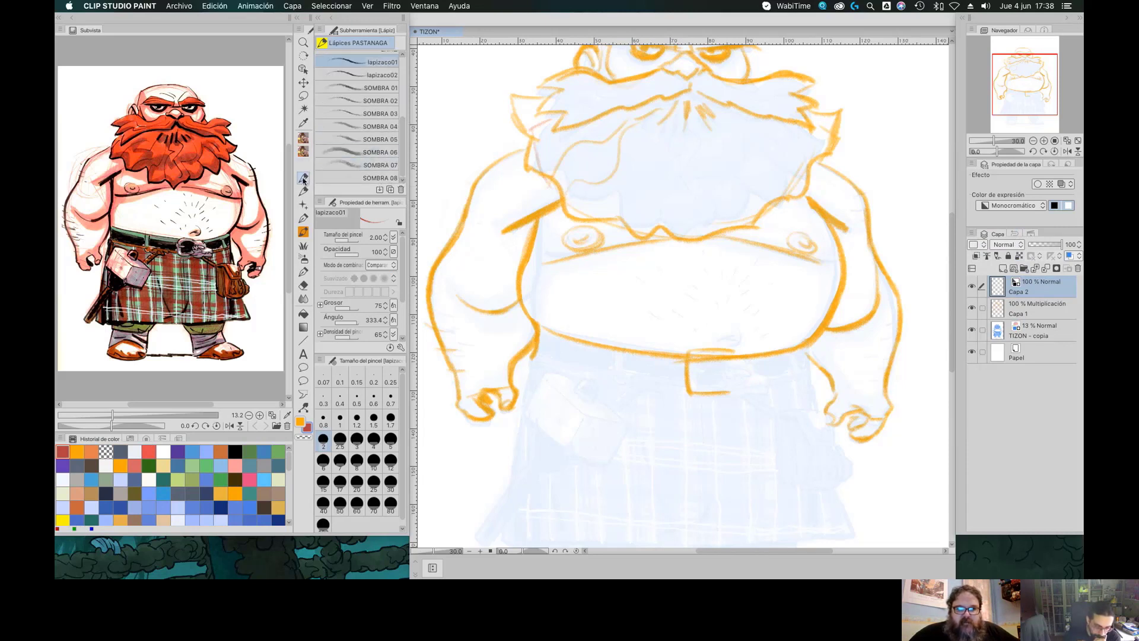
click(304, 164)
click(303, 205)
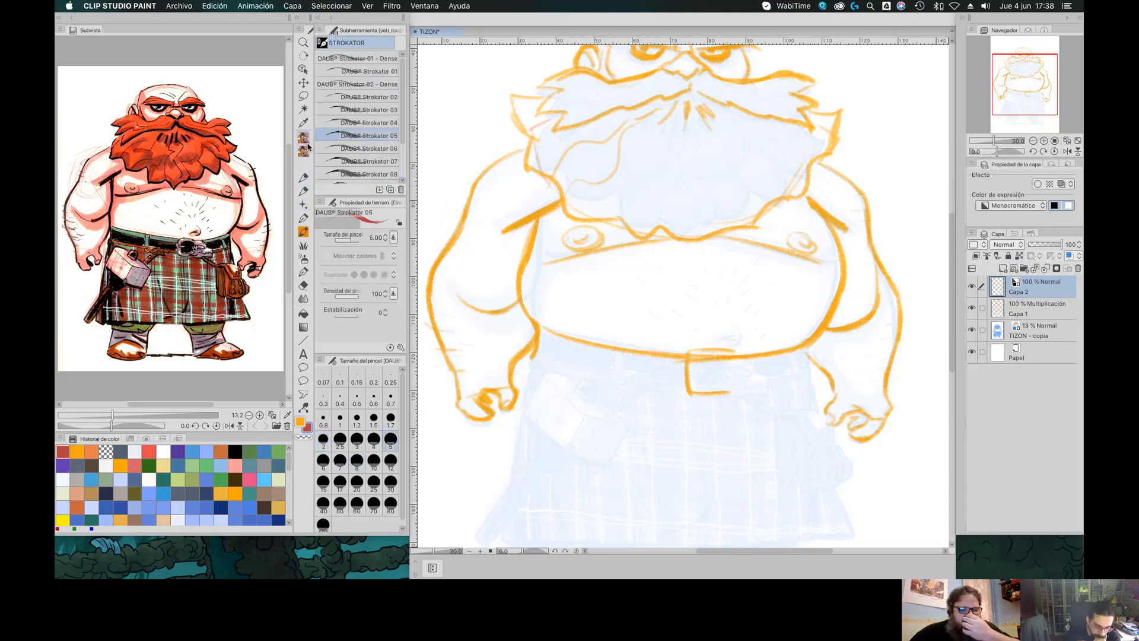
scroll(401, 180, down, 3)
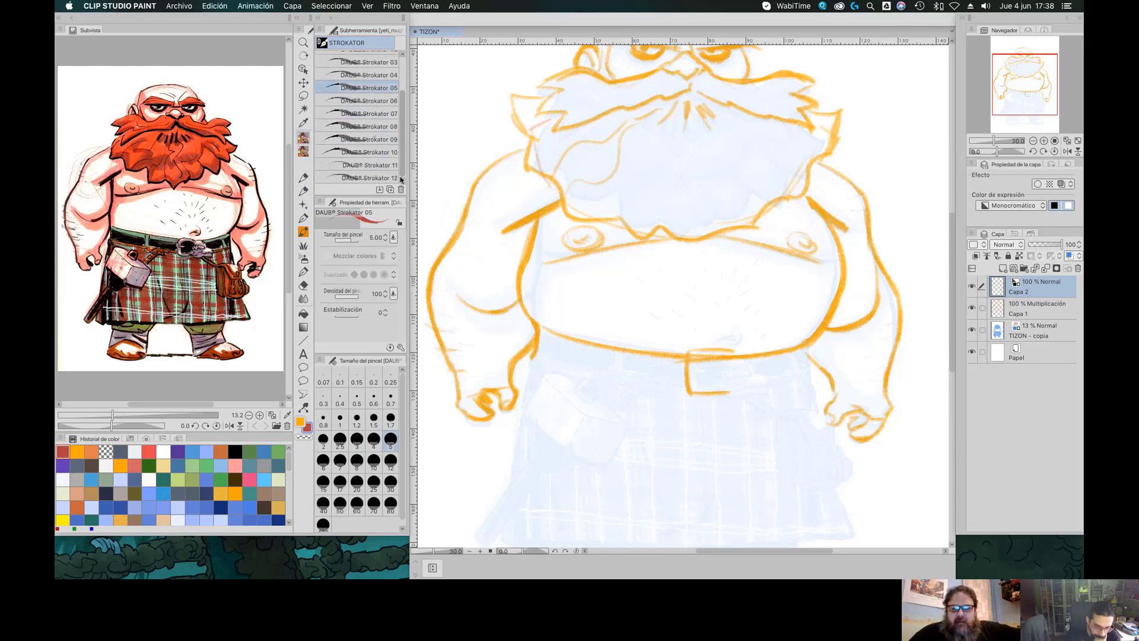
click(304, 165)
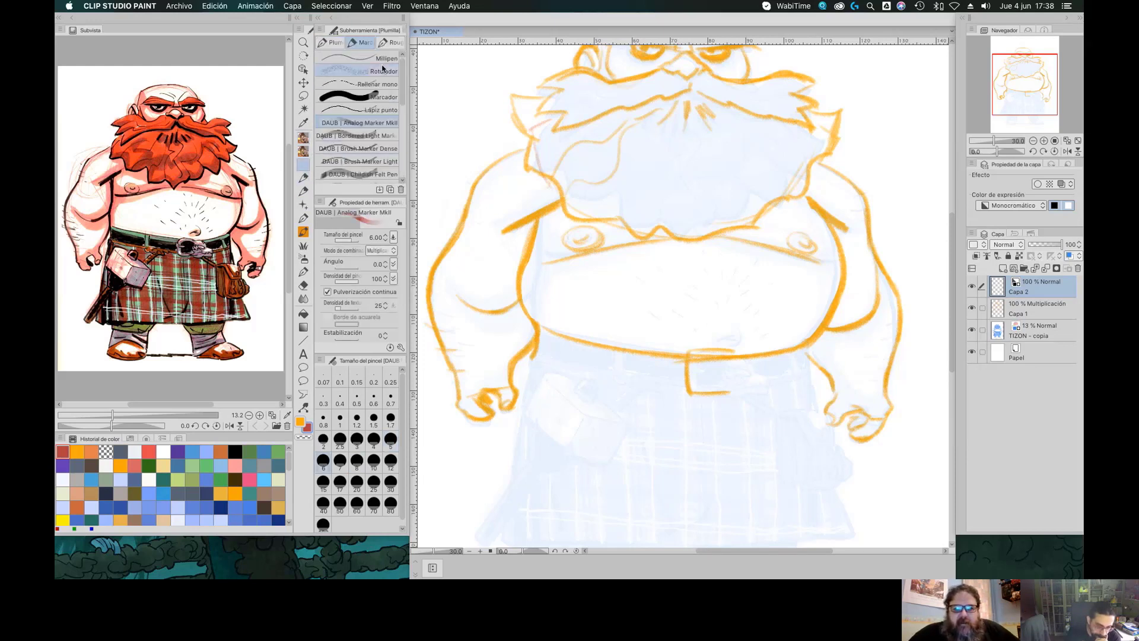
click(392, 42)
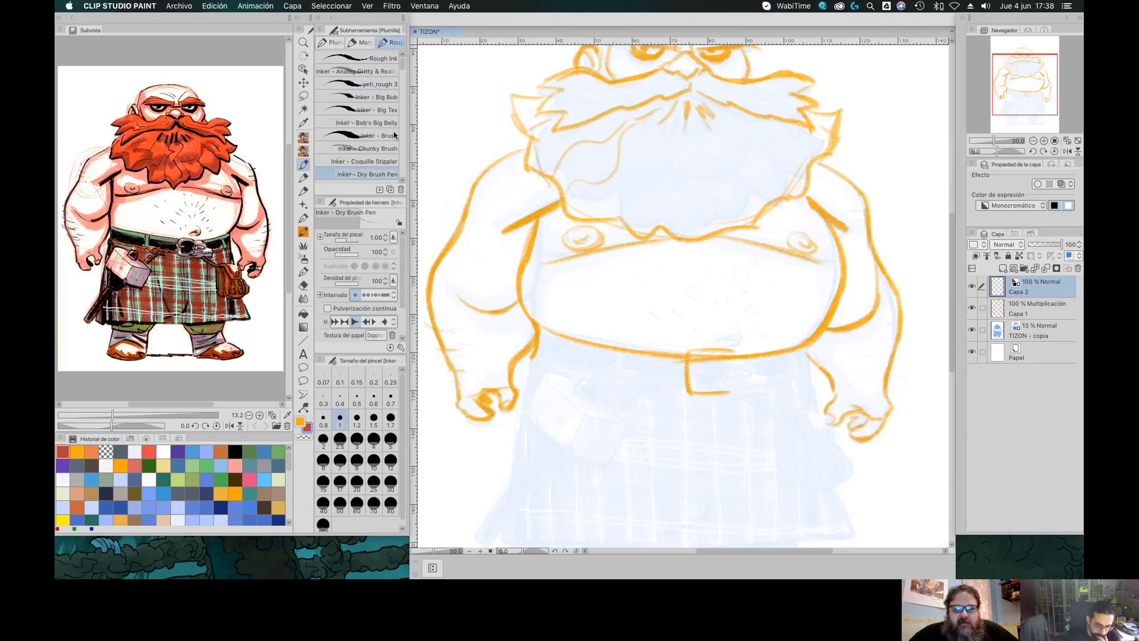
click(303, 177)
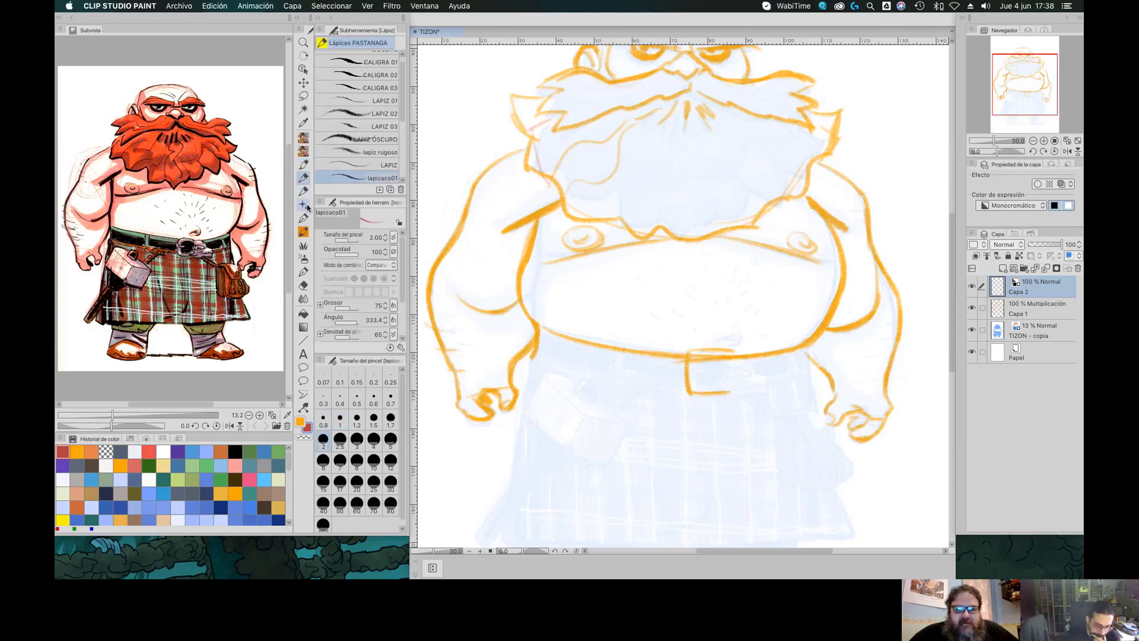
scroll(403, 161, down, 3)
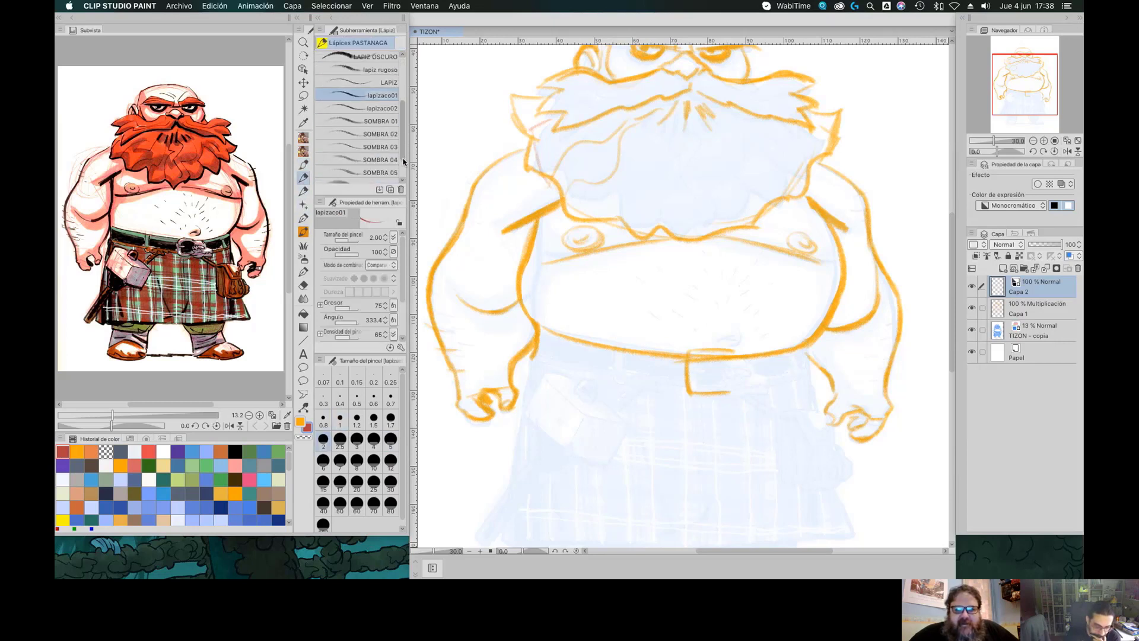
click(303, 191)
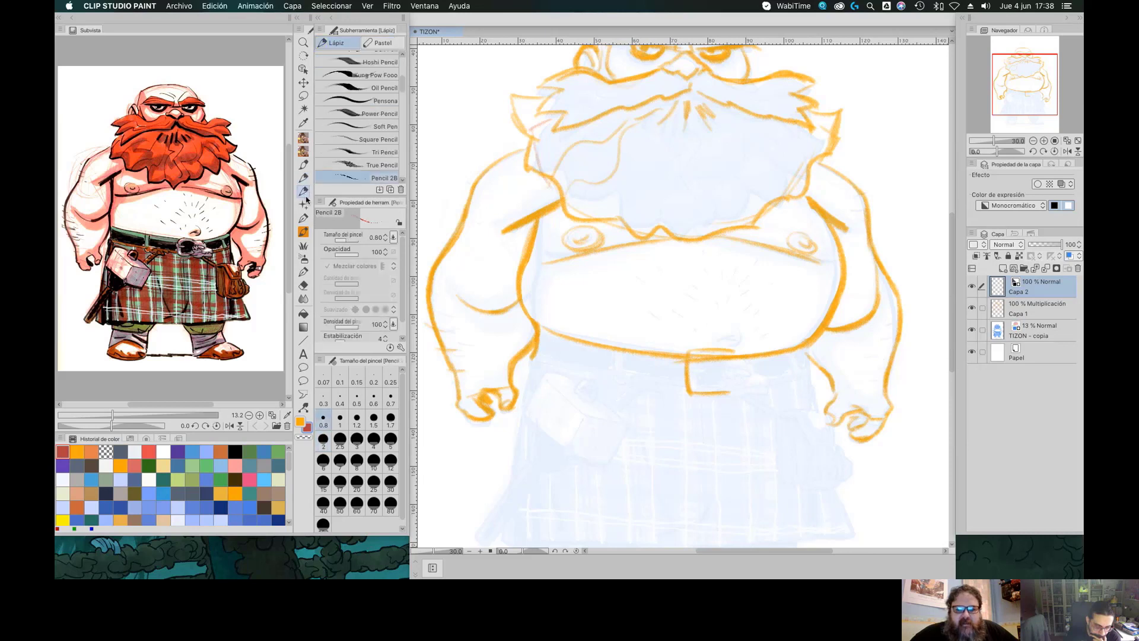
click(304, 206)
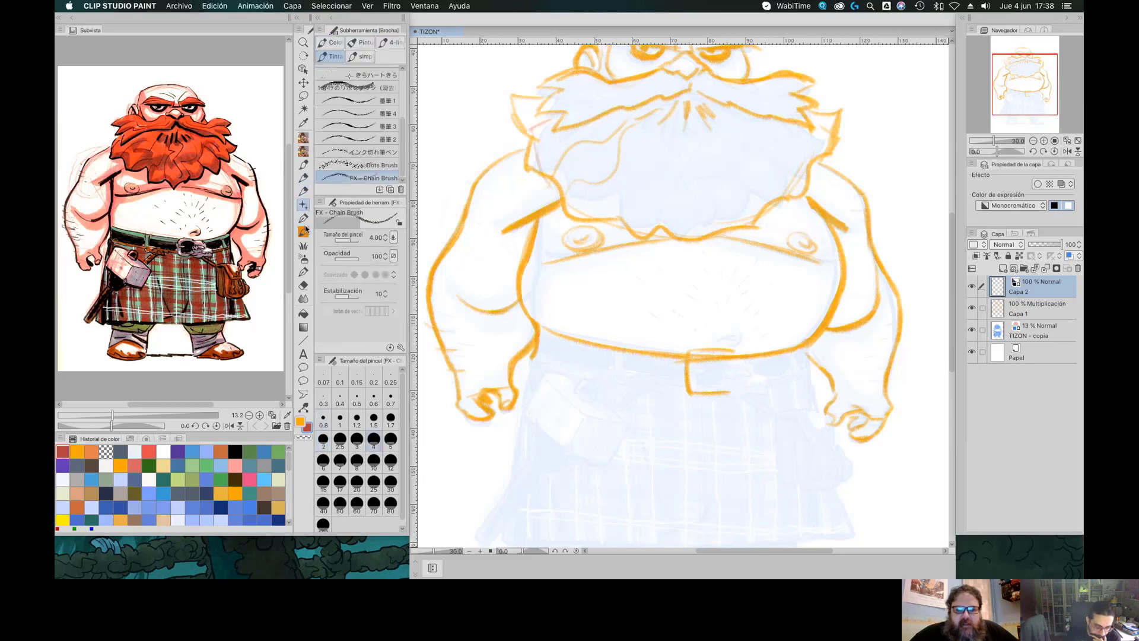
click(303, 219)
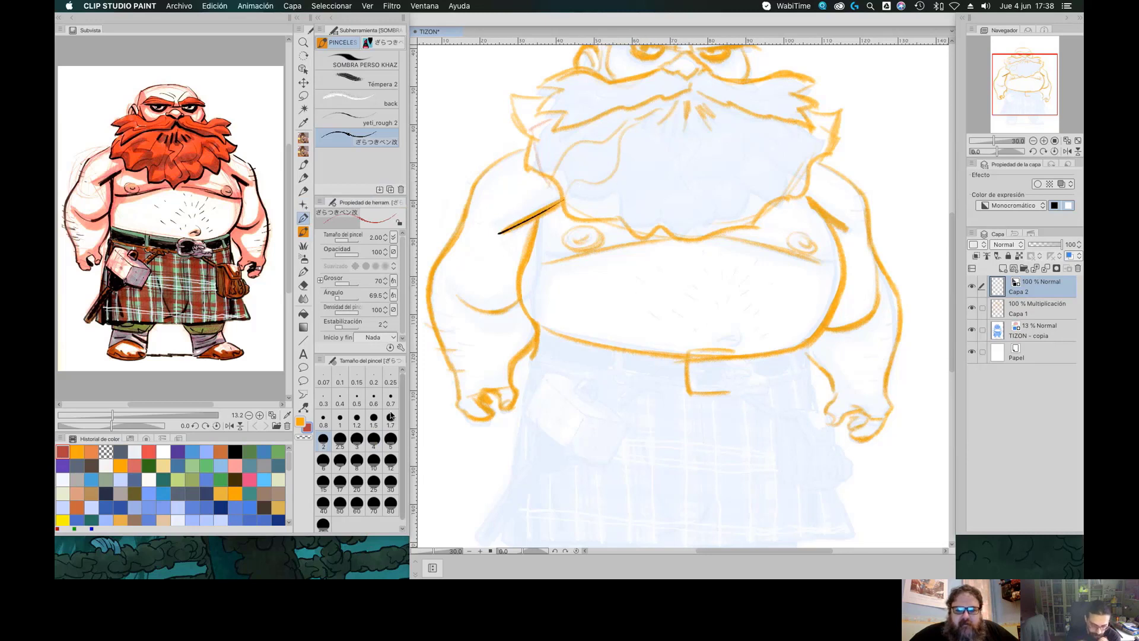
Raise the brush size to 4 and ink the left arm's inner edge and right shoulder stroke
click(340, 441)
drag(523, 149, 466, 215)
key(super+z)
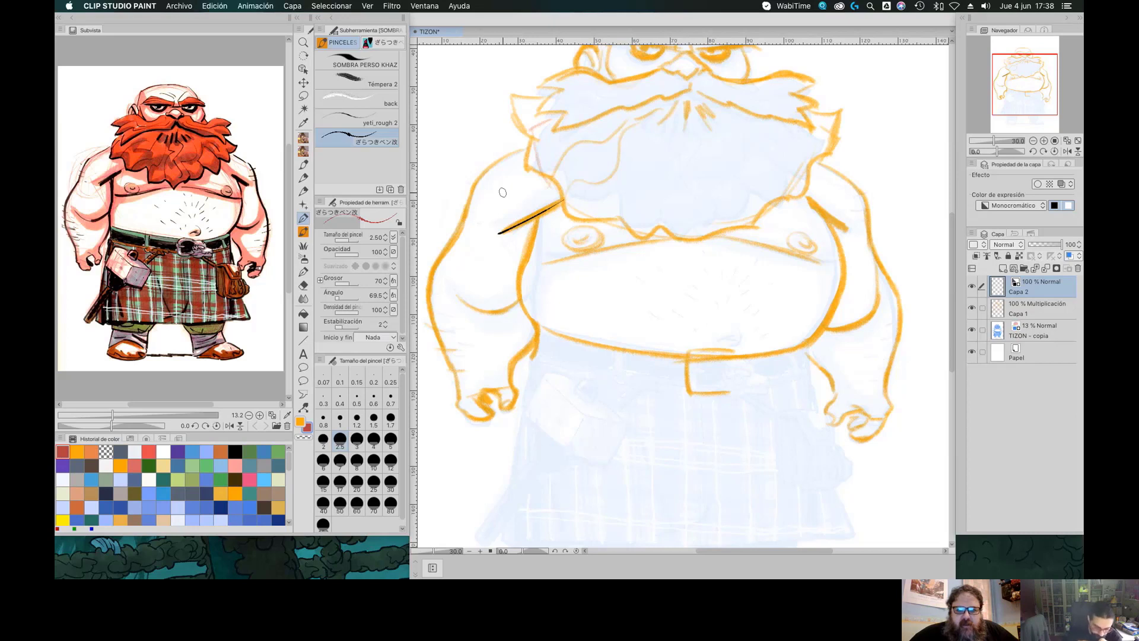
click(374, 441)
mouse_move(534, 222)
mouse_down()
mouse_move(519, 318)
mouse_move(532, 327)
mouse_move(524, 258)
mouse_up()
key(super+z)
key(super+z)
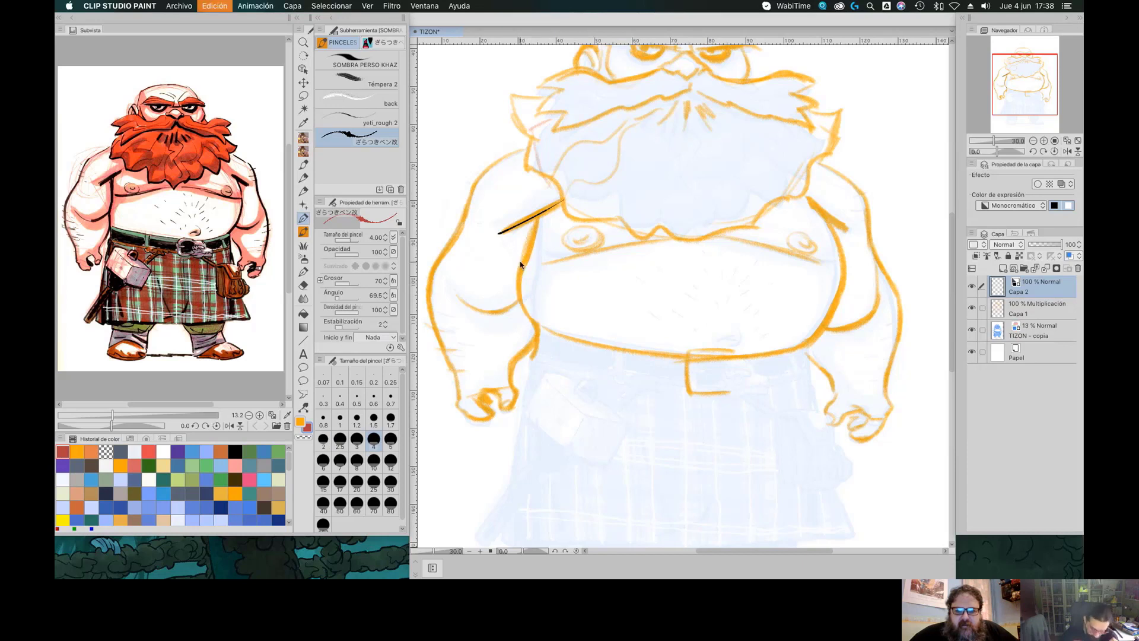
mouse_move(537, 326)
mouse_down()
mouse_move(528, 255)
mouse_move(520, 287)
mouse_move(537, 221)
mouse_up()
drag(805, 198, 847, 231)
Ink the left arm's outer edge, wrist, fist outline and the inner forearm curve
mouse_move(518, 153)
mouse_down()
mouse_move(482, 177)
mouse_move(431, 290)
mouse_move(460, 387)
mouse_move(496, 393)
mouse_move(500, 409)
mouse_move(510, 377)
mouse_up()
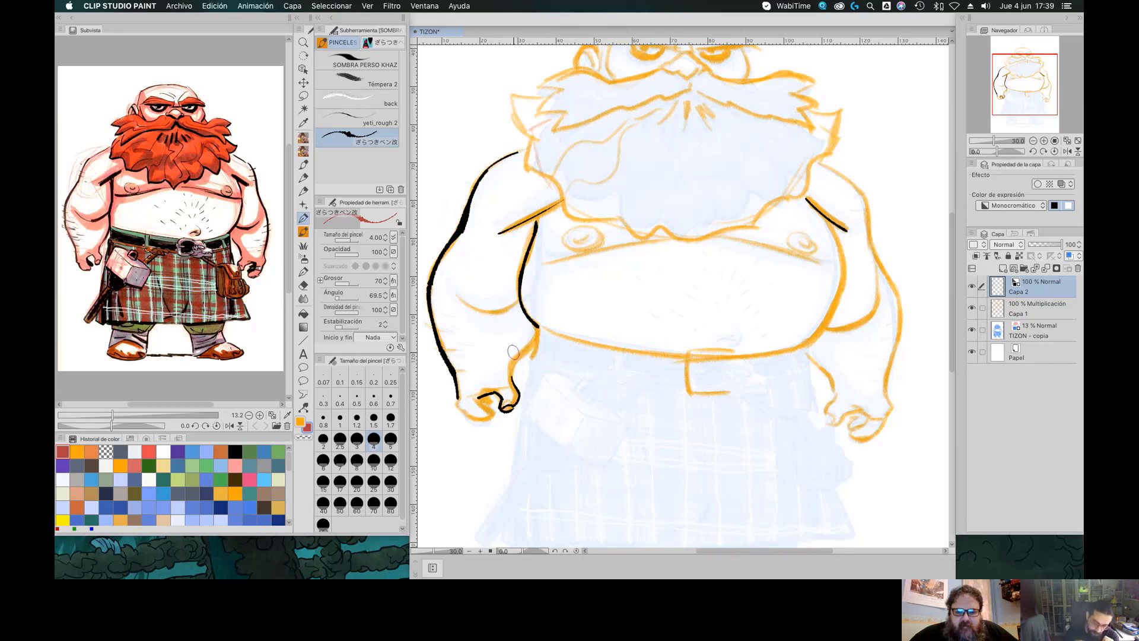
drag(510, 377, 539, 336)
mouse_move(457, 396)
mouse_down()
mouse_move(461, 413)
mouse_move(492, 414)
mouse_move(481, 400)
mouse_up()
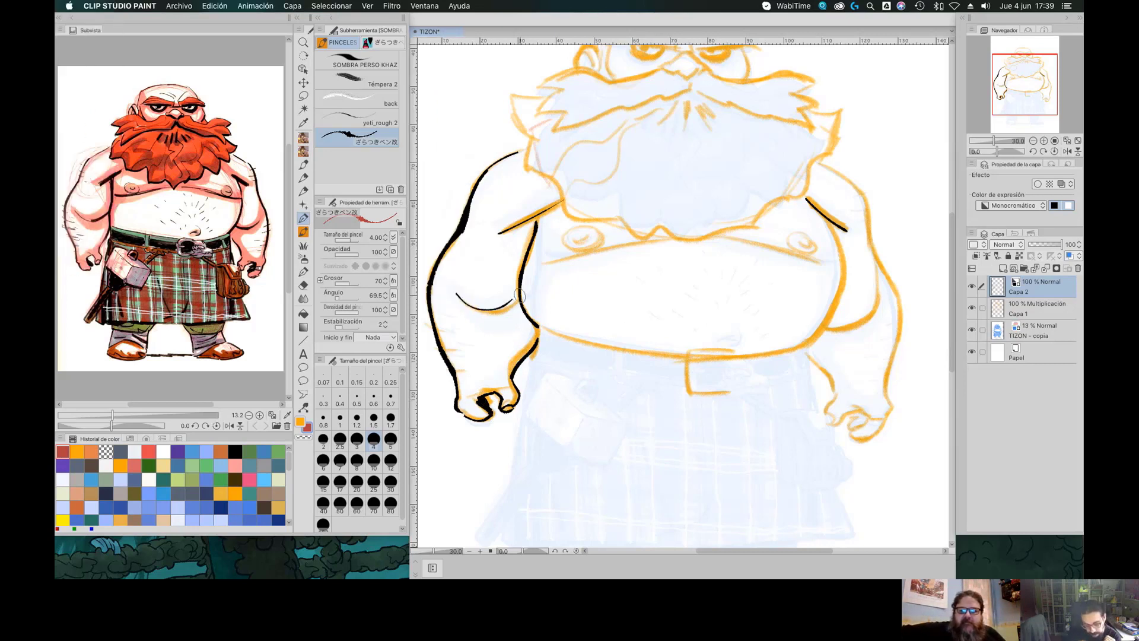
drag(457, 293, 522, 304)
key(super+z)
key(super+z)
drag(452, 290, 516, 303)
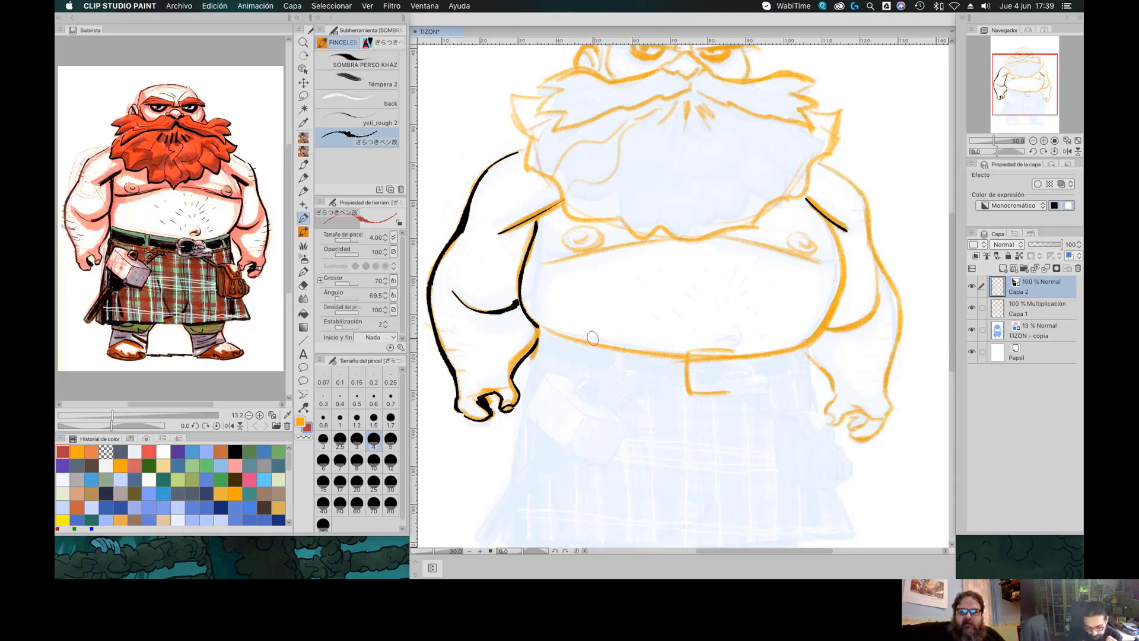
drag(517, 302, 489, 311)
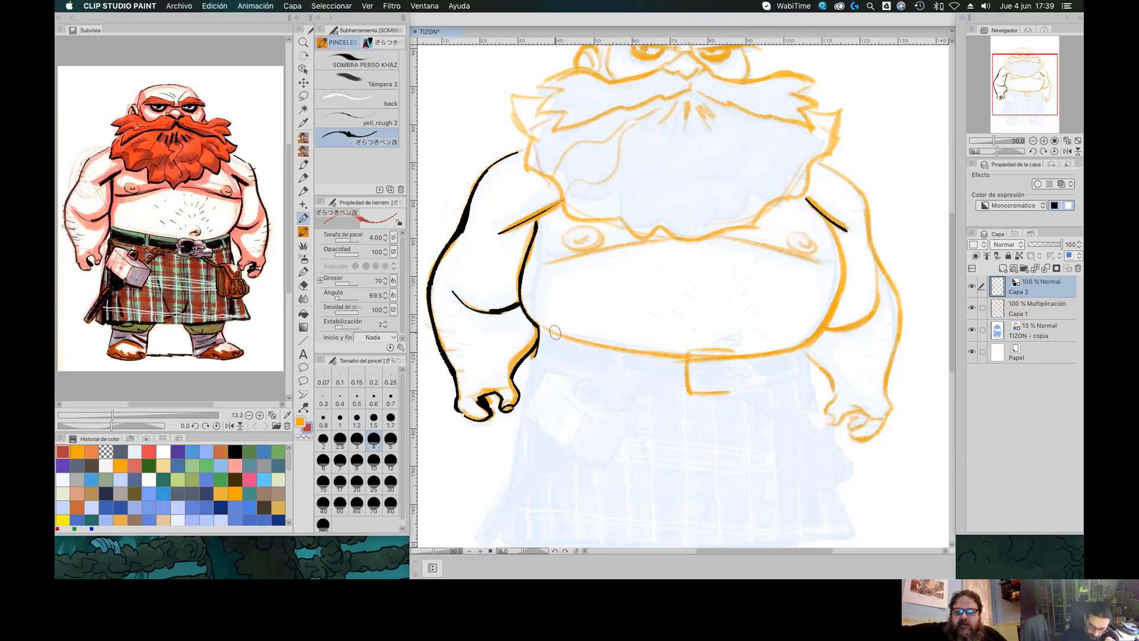
Ink the buckle mark and the belt's lower edge across the waist
drag(614, 354, 621, 378)
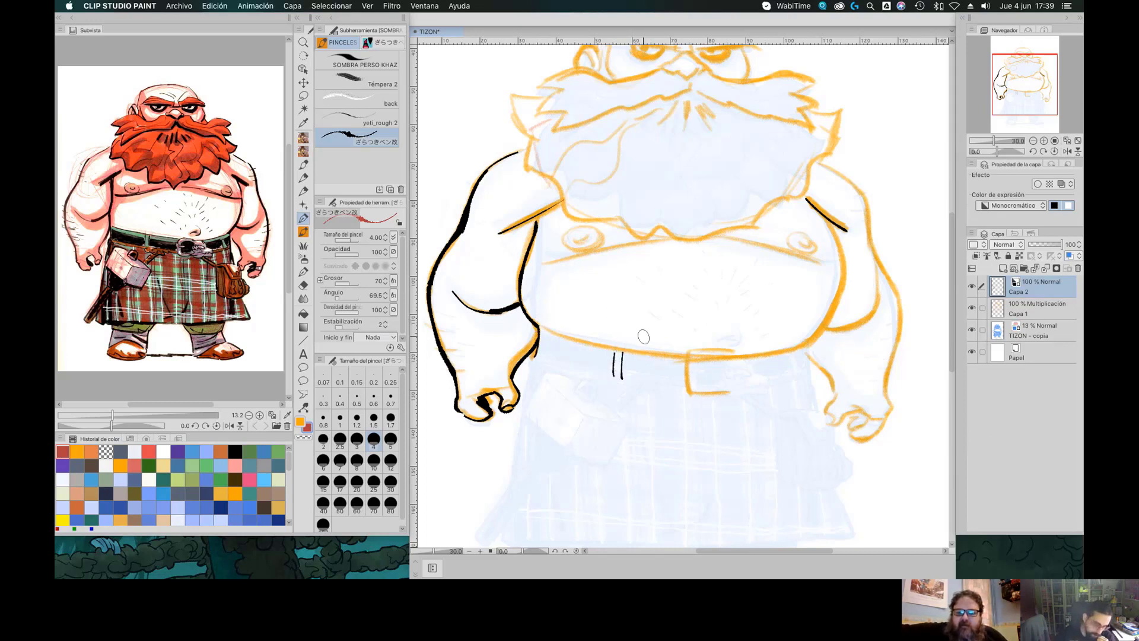
drag(544, 336, 614, 354)
drag(540, 357, 606, 373)
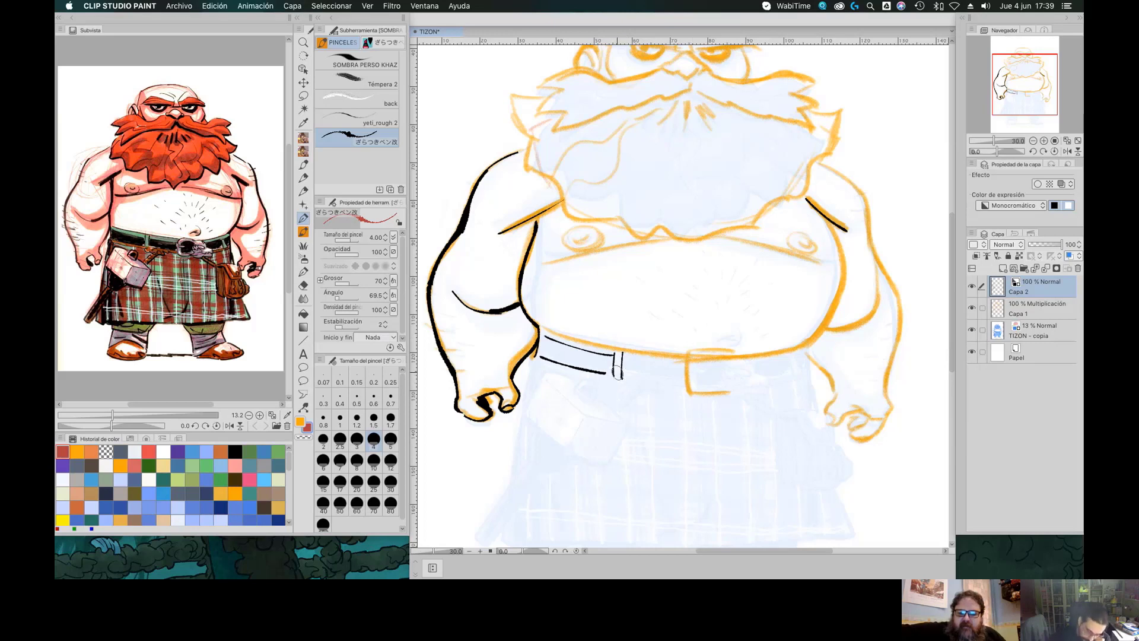
mouse_move(622, 375)
mouse_down()
mouse_move(664, 379)
mouse_move(681, 362)
mouse_up()
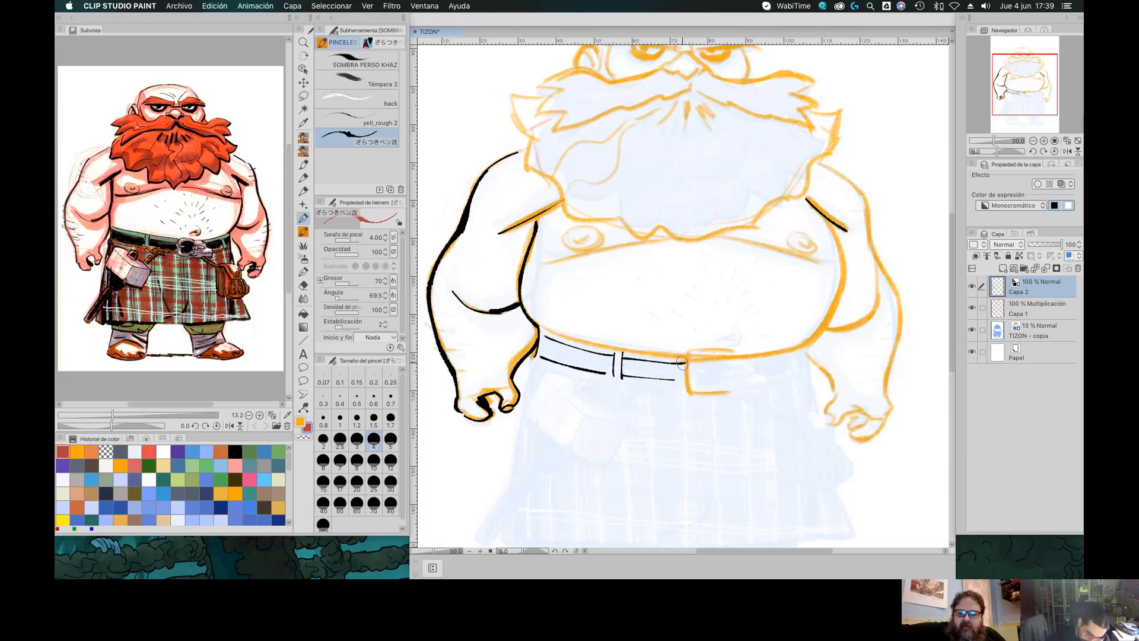
Ink the belt's top edge after two retries, and try a navel stroke above it
drag(541, 331, 683, 355)
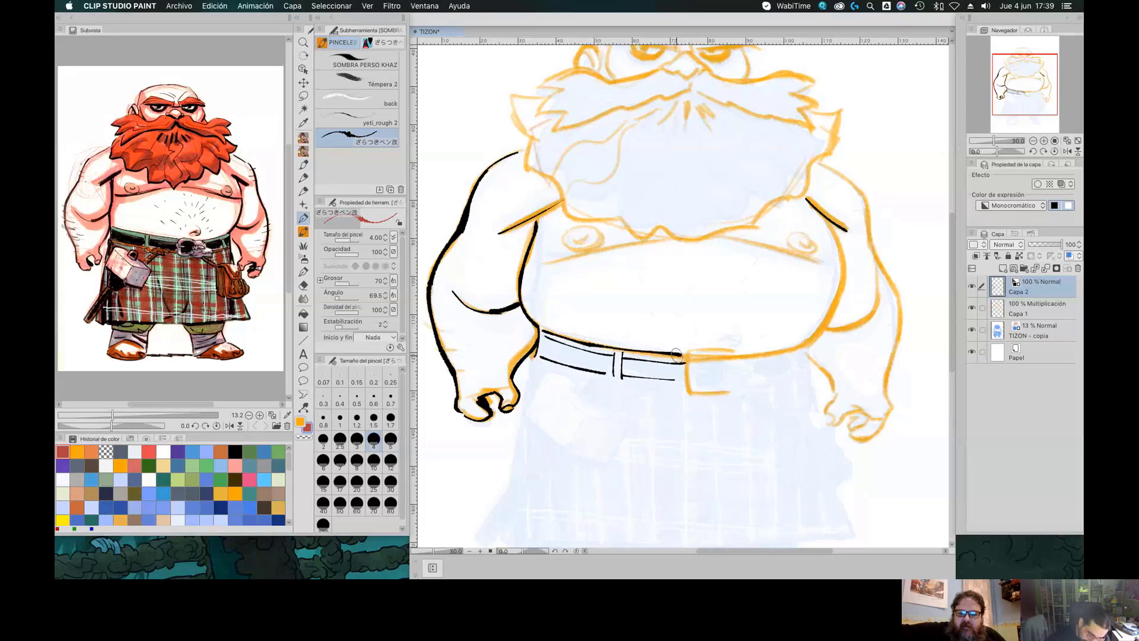
key(super+z)
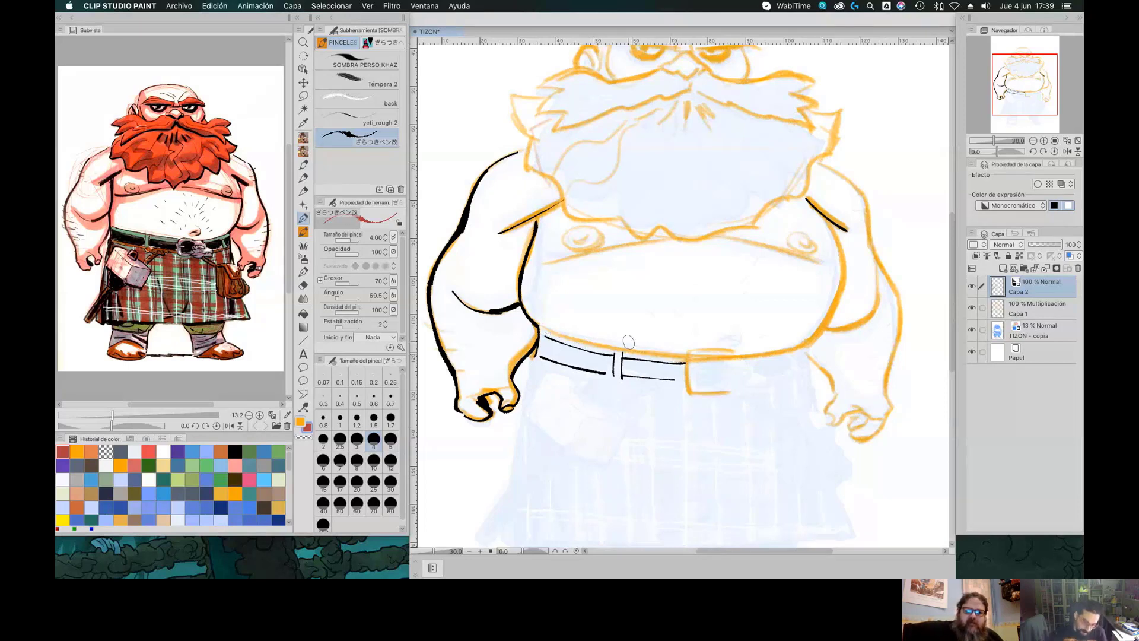
drag(540, 329, 683, 356)
key(super+z)
drag(543, 329, 686, 355)
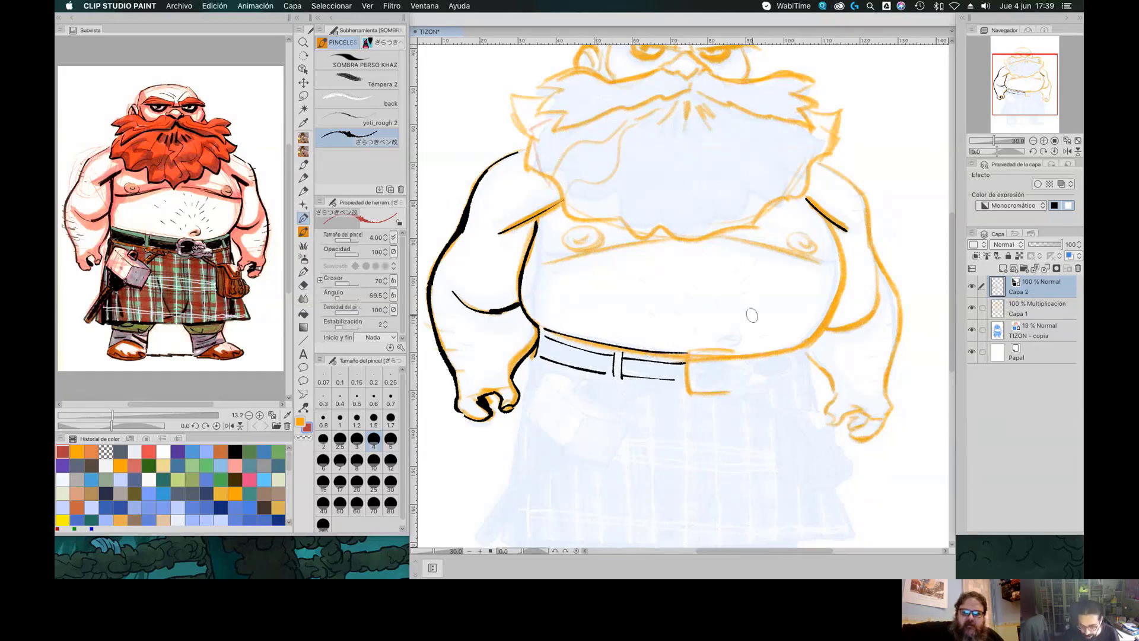
mouse_move(714, 342)
mouse_down()
mouse_move(734, 336)
mouse_move(725, 325)
mouse_up()
key(super+z)
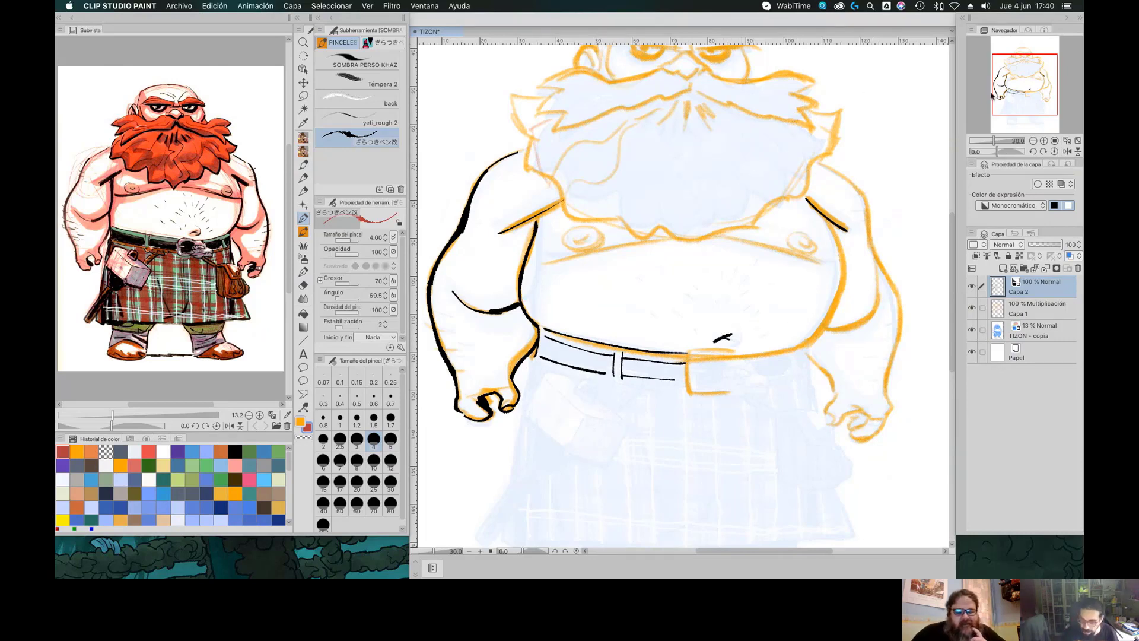
scroll(618, 148, up, 4)
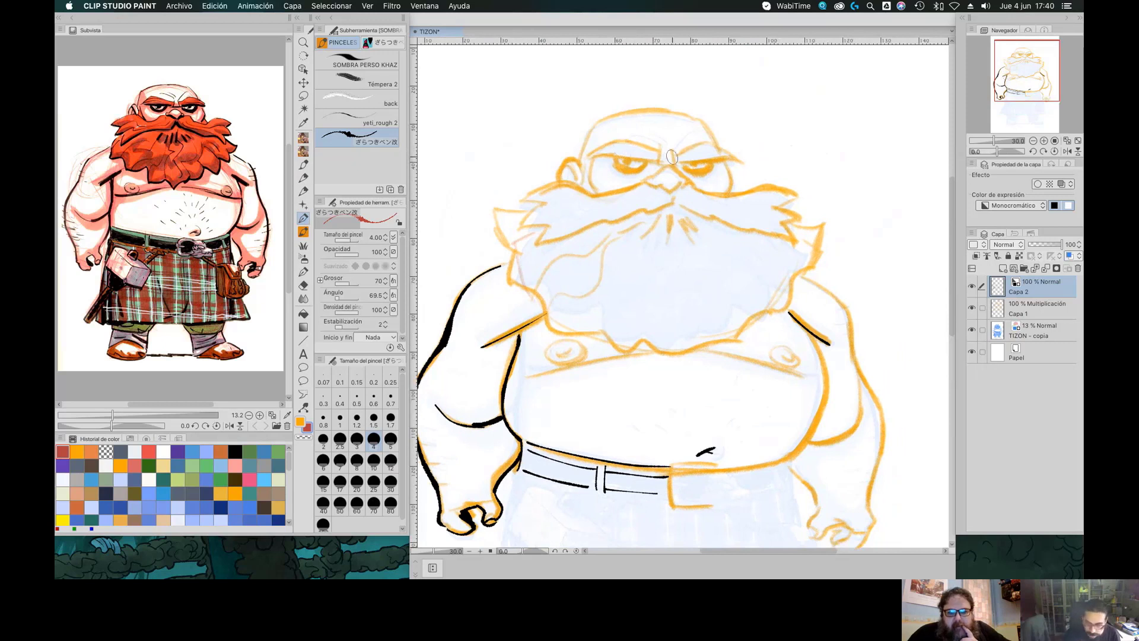
Ink the stroke between the brows, then the left brow with a thinner size-2 brush
drag(615, 163, 712, 166)
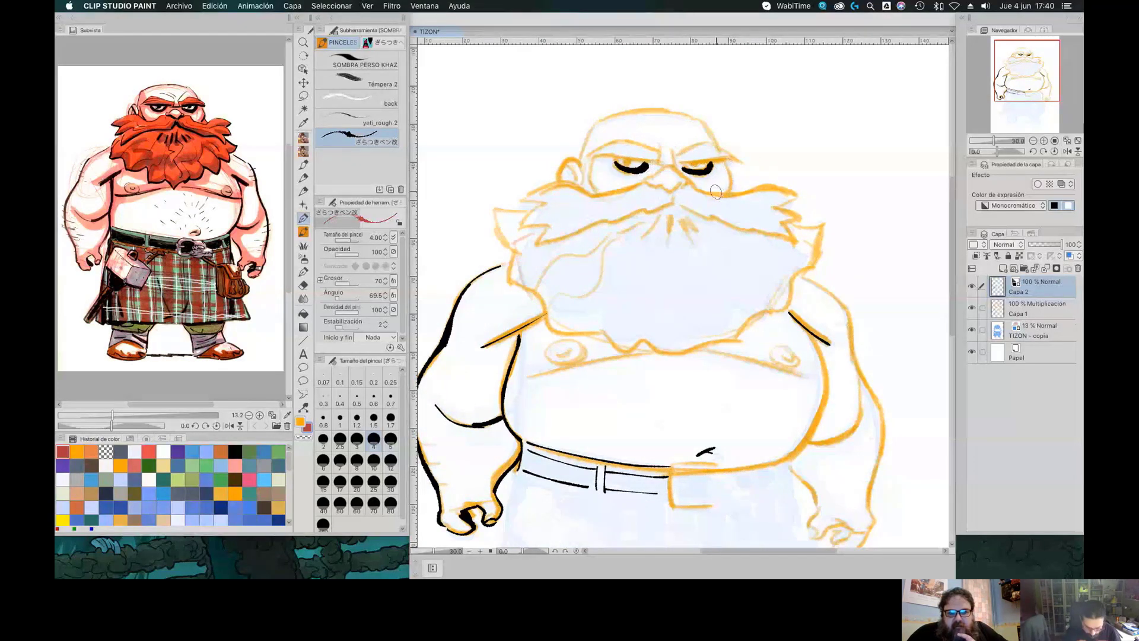
key(super+z)
key(super+z)
mouse_move(660, 145)
mouse_down()
mouse_move(656, 162)
mouse_move(675, 163)
mouse_up()
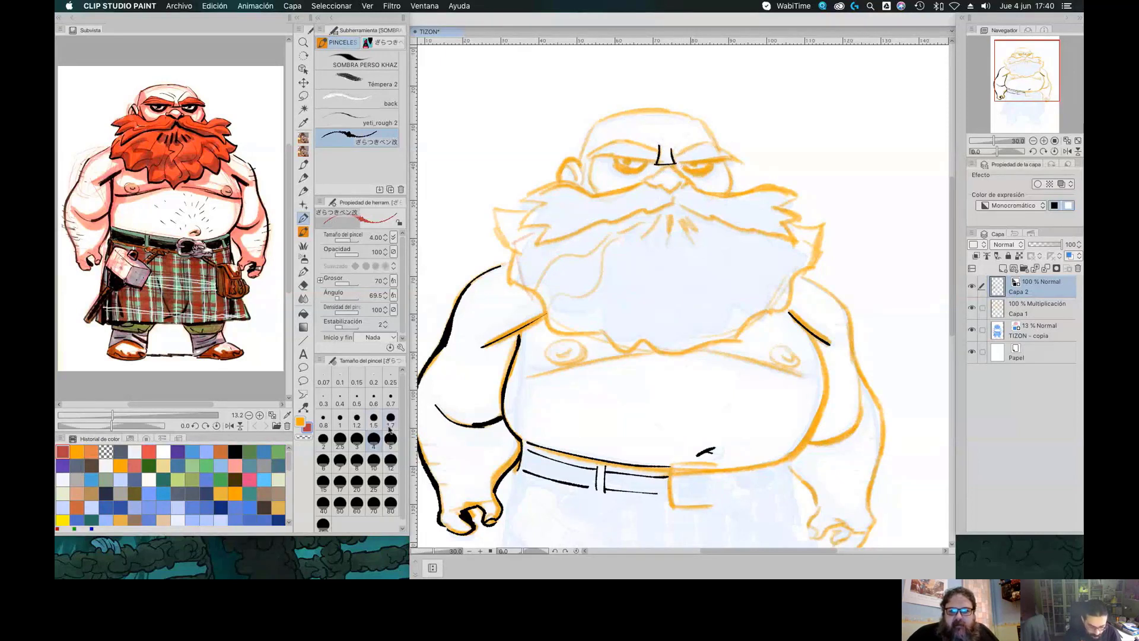
click(323, 439)
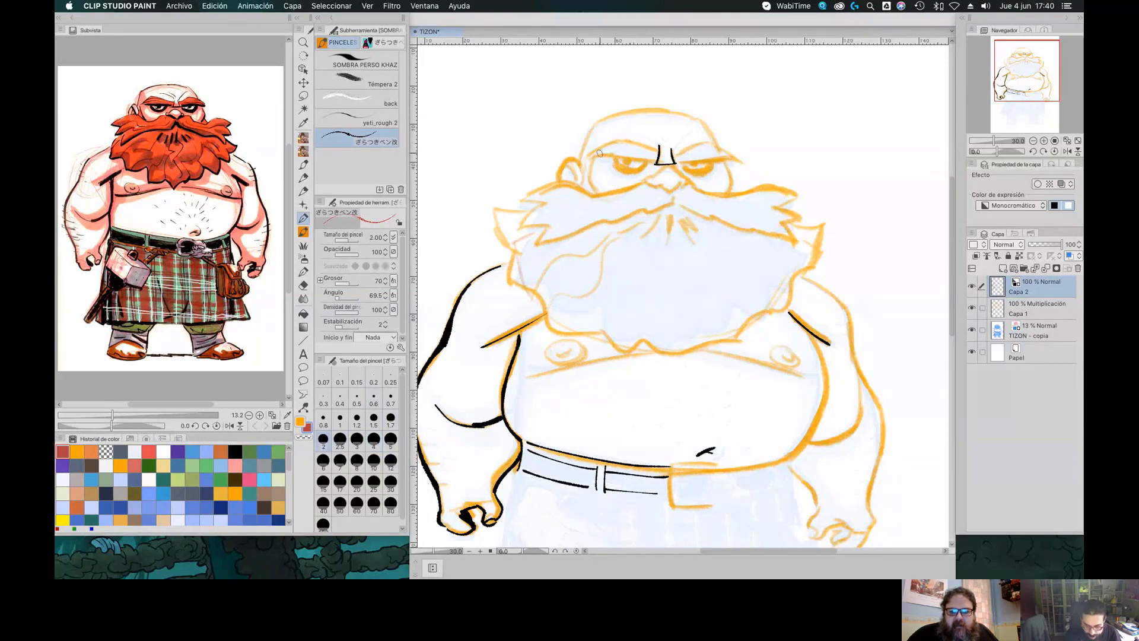
mouse_move(583, 156)
mouse_down()
mouse_move(622, 143)
mouse_move(607, 154)
mouse_move(668, 156)
mouse_move(632, 169)
mouse_move(645, 163)
mouse_move(616, 158)
mouse_move(644, 160)
mouse_up()
key(super+z)
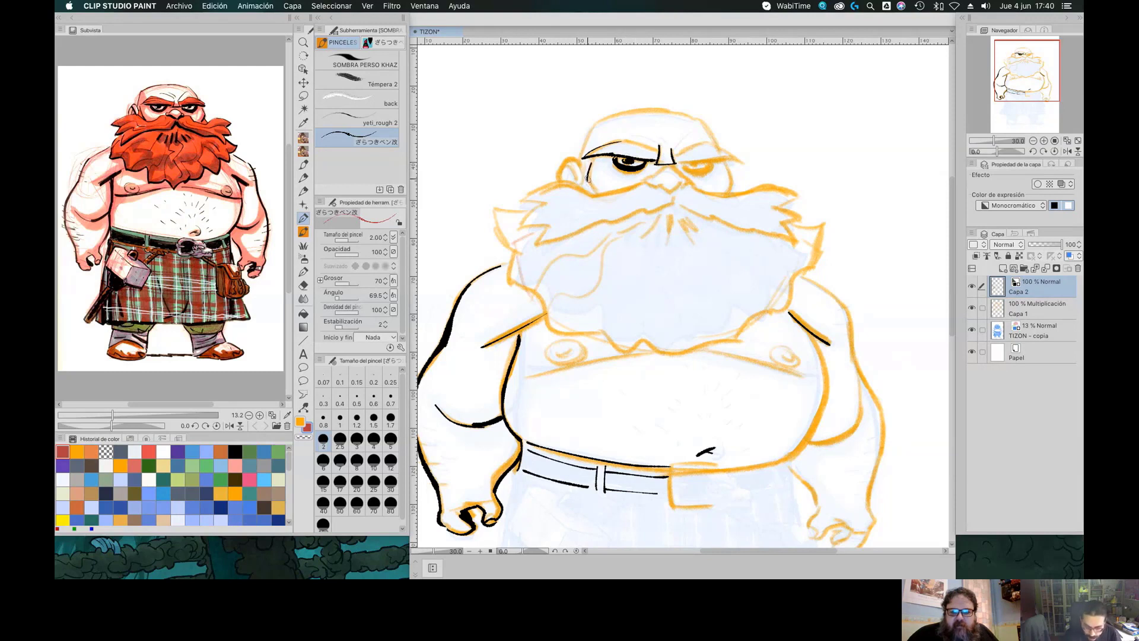
Ink the ear's outline and inner line, continuing into the top of the skull
drag(581, 164, 582, 187)
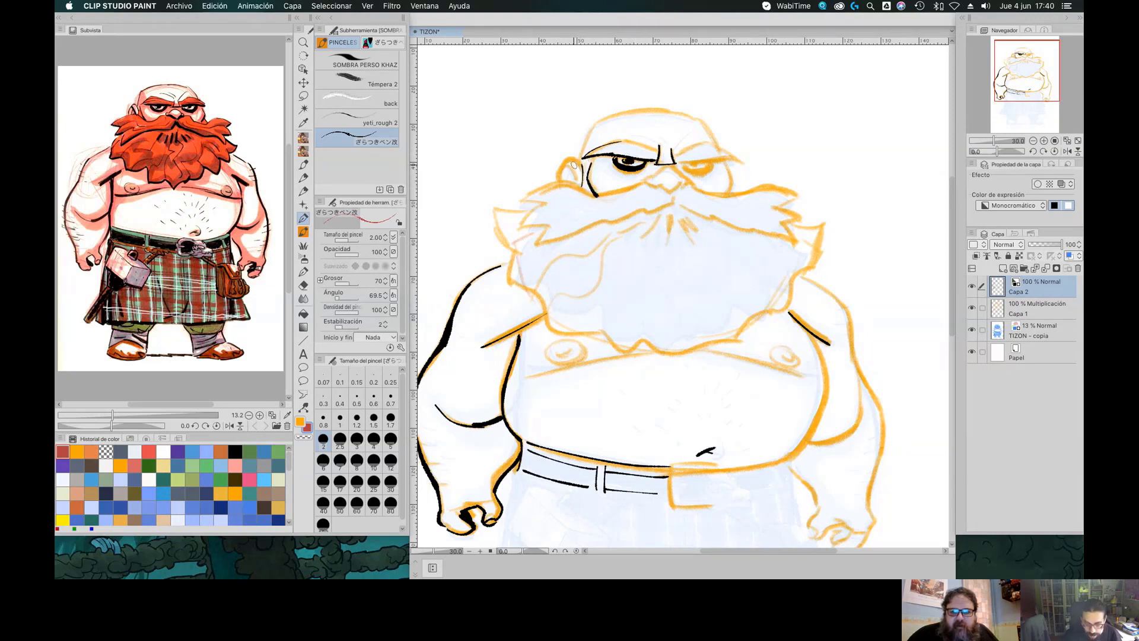
key(super+z)
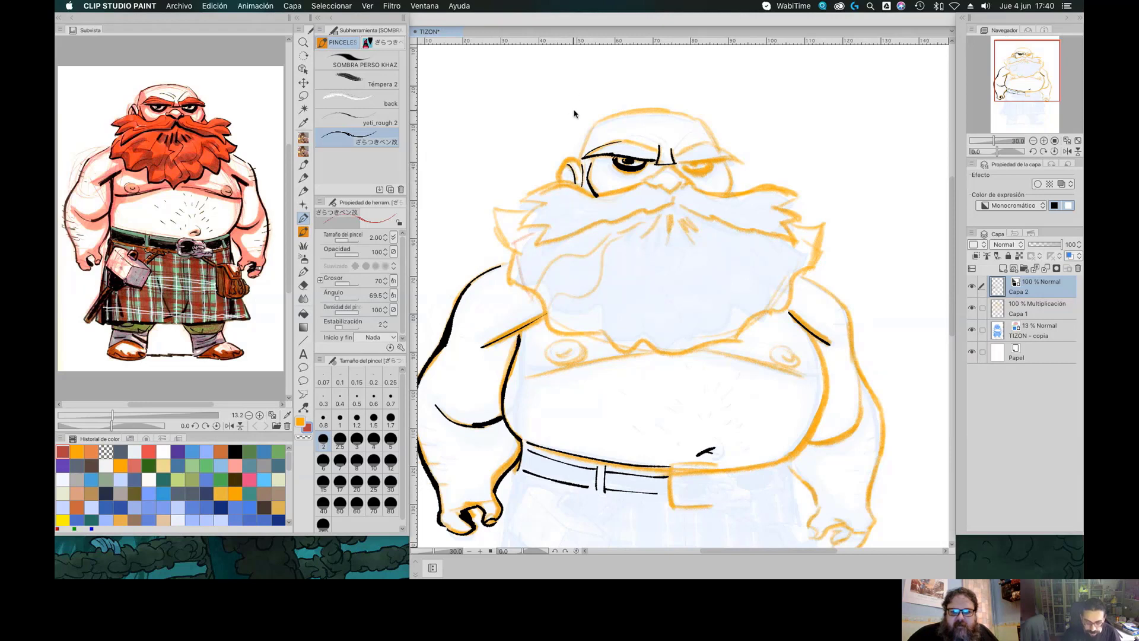
drag(568, 166, 578, 185)
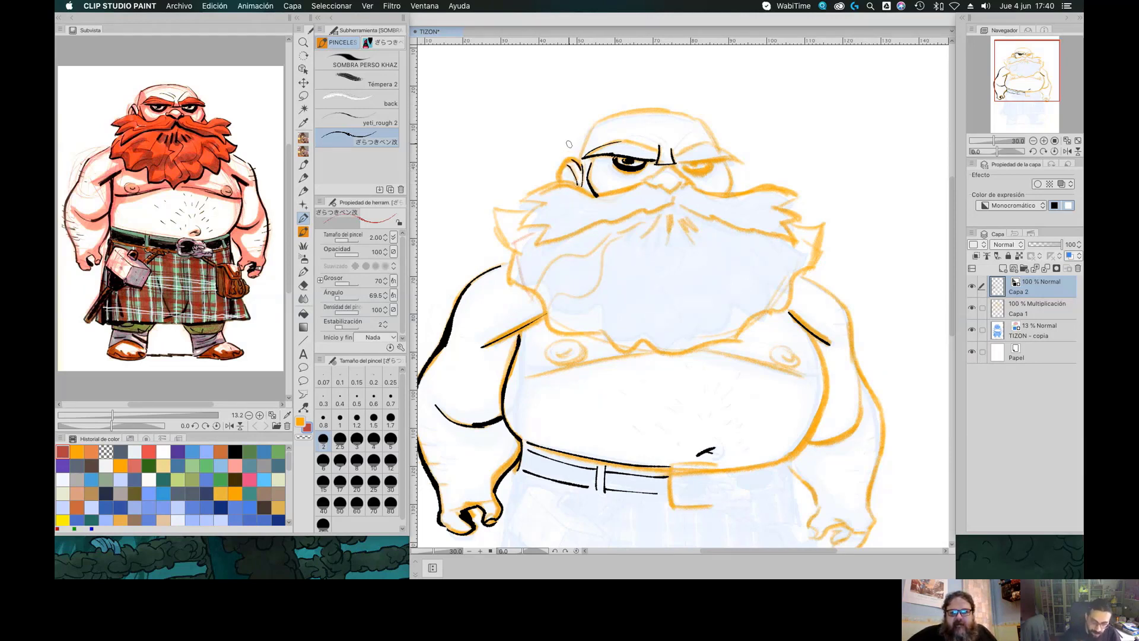
mouse_move(574, 160)
mouse_down()
mouse_move(560, 183)
mouse_move(599, 120)
mouse_move(682, 117)
mouse_move(715, 145)
mouse_up()
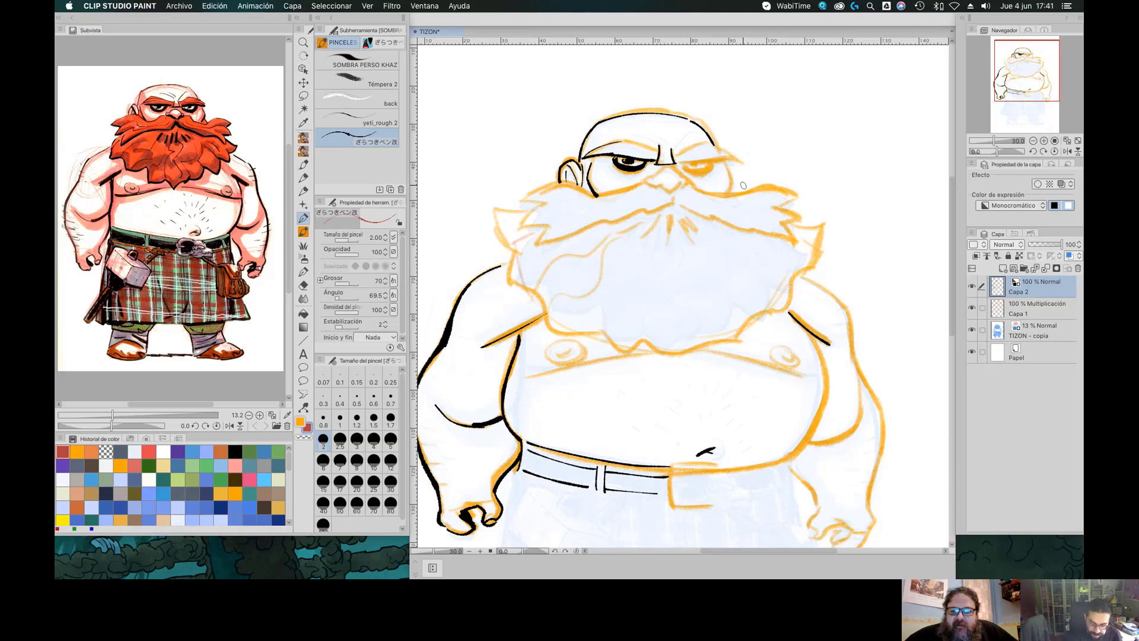
mouse_move(518, 202)
mouse_down()
mouse_move(571, 184)
mouse_move(639, 183)
mouse_up()
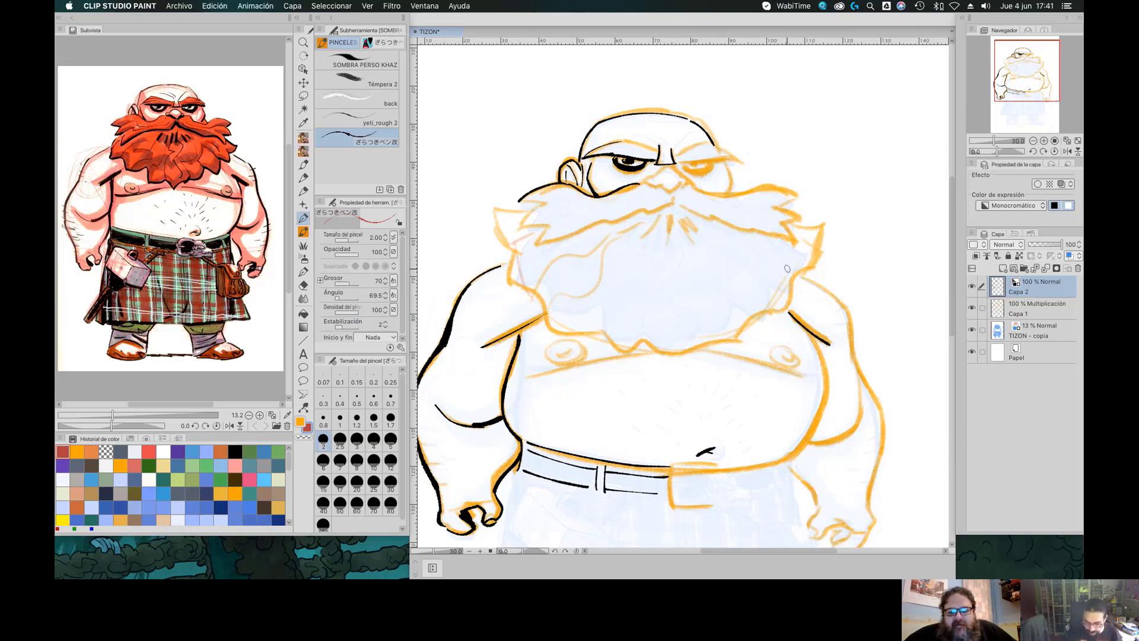
key(super+z)
drag(596, 198, 649, 184)
mouse_move(519, 203)
mouse_down()
mouse_move(542, 205)
mouse_move(521, 226)
mouse_move(546, 228)
mouse_move(537, 246)
mouse_move(673, 204)
mouse_up()
key(super+z)
key(super+z)
drag(541, 243, 672, 194)
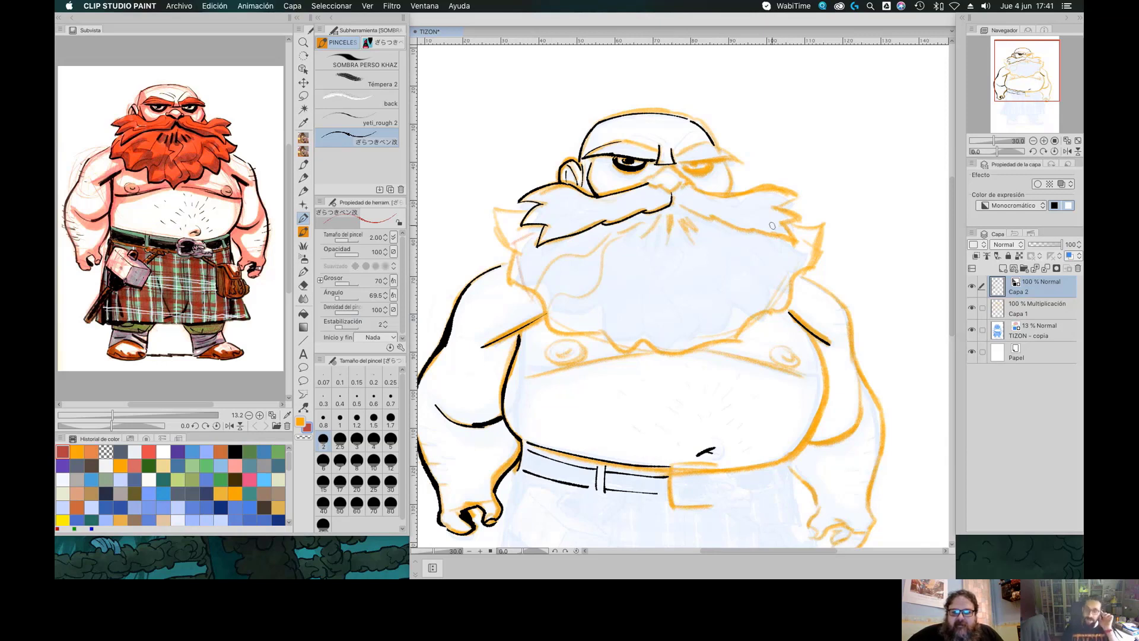
key(super+z)
key(super+z)
key(super+z)
key(super+z)
key(super+z)
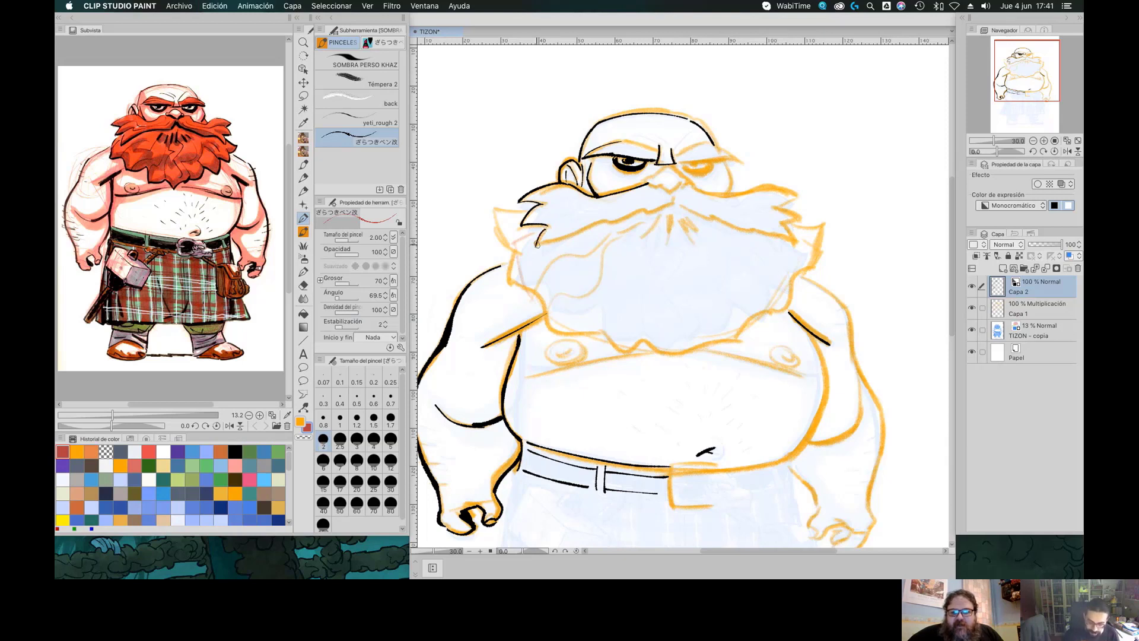
drag(559, 236, 645, 211)
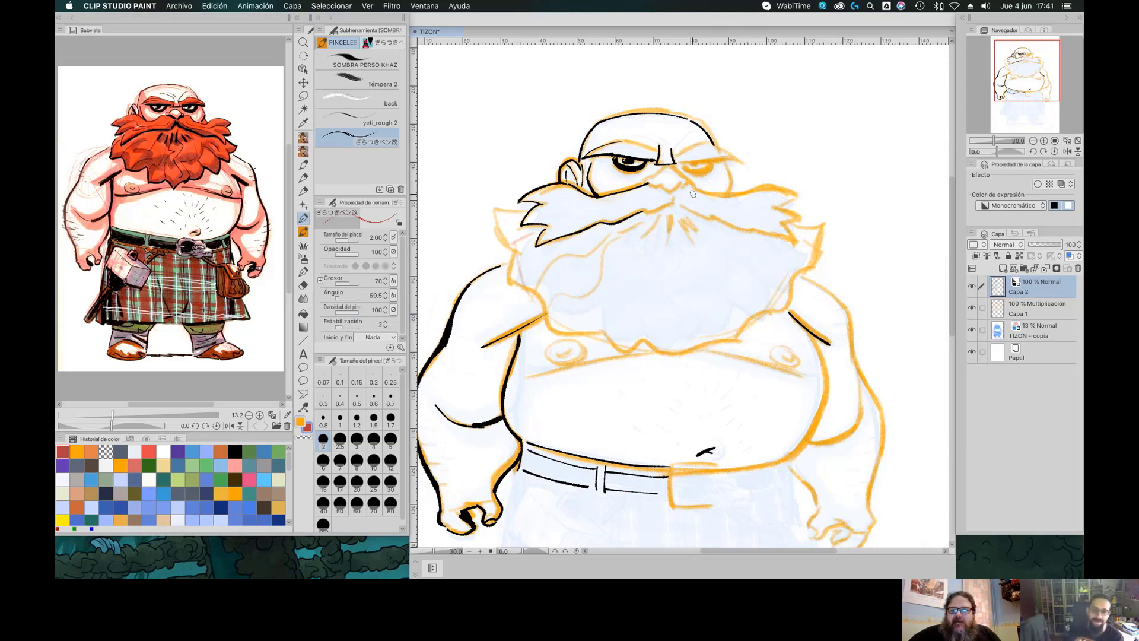
drag(643, 212, 676, 201)
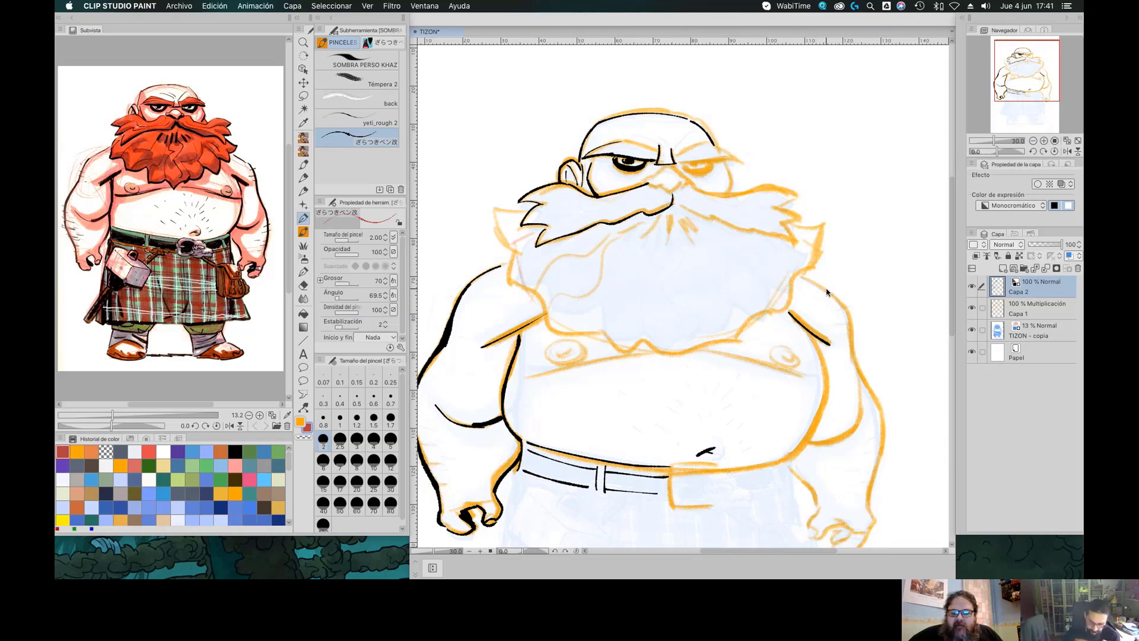
key(super+z)
key(super+z)
key(super+z)
key(super+z)
key(super+z)
key(super+z)
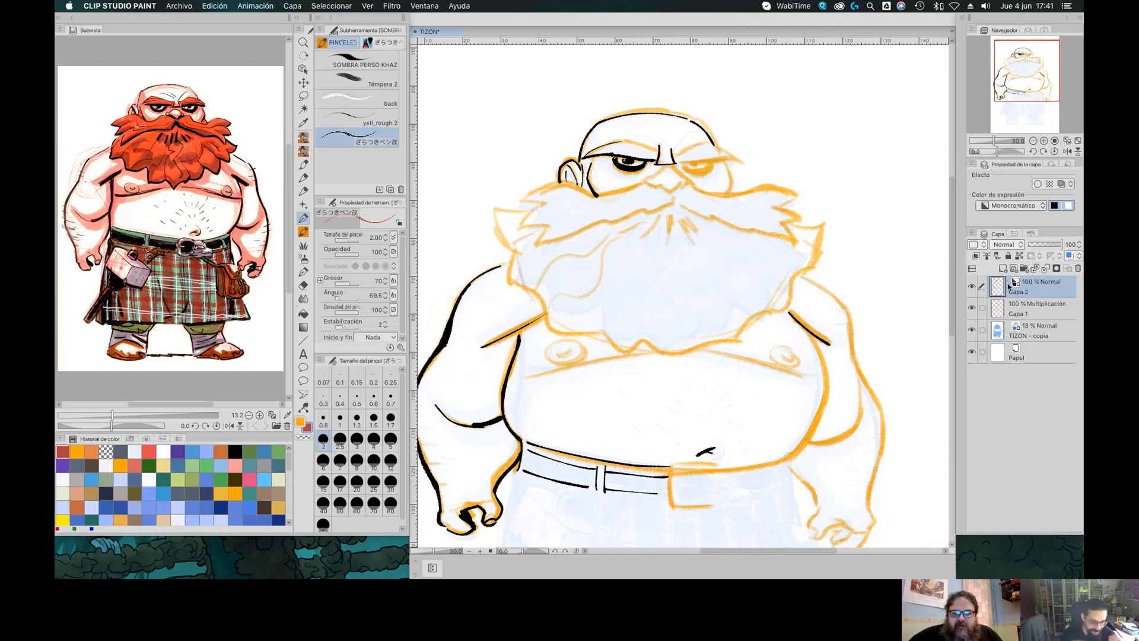
drag(1012, 80, 1010, 86)
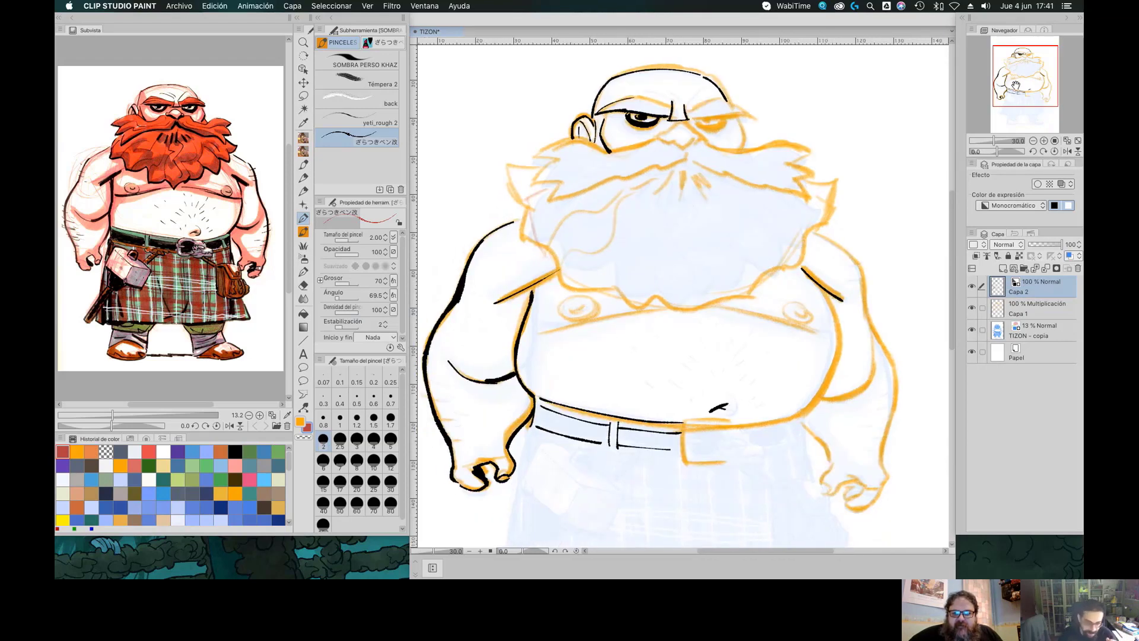
Browse the BASILISCUS and STROKATOR groups, then pick CALIGRA 02 in Lápices PASTANAGA
click(304, 151)
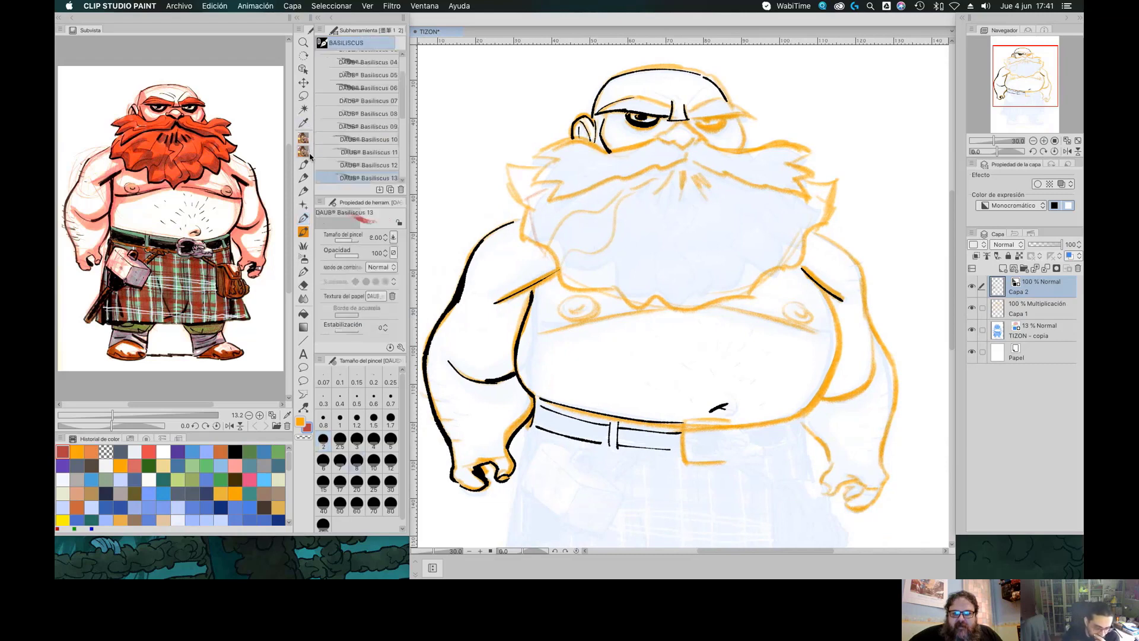
click(303, 137)
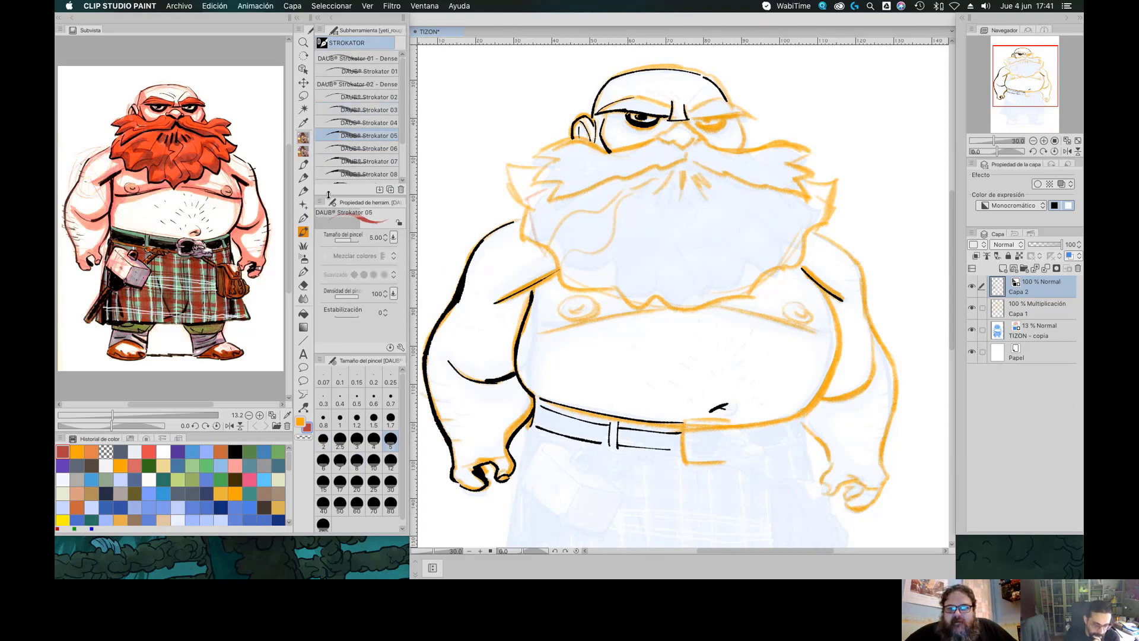
click(303, 181)
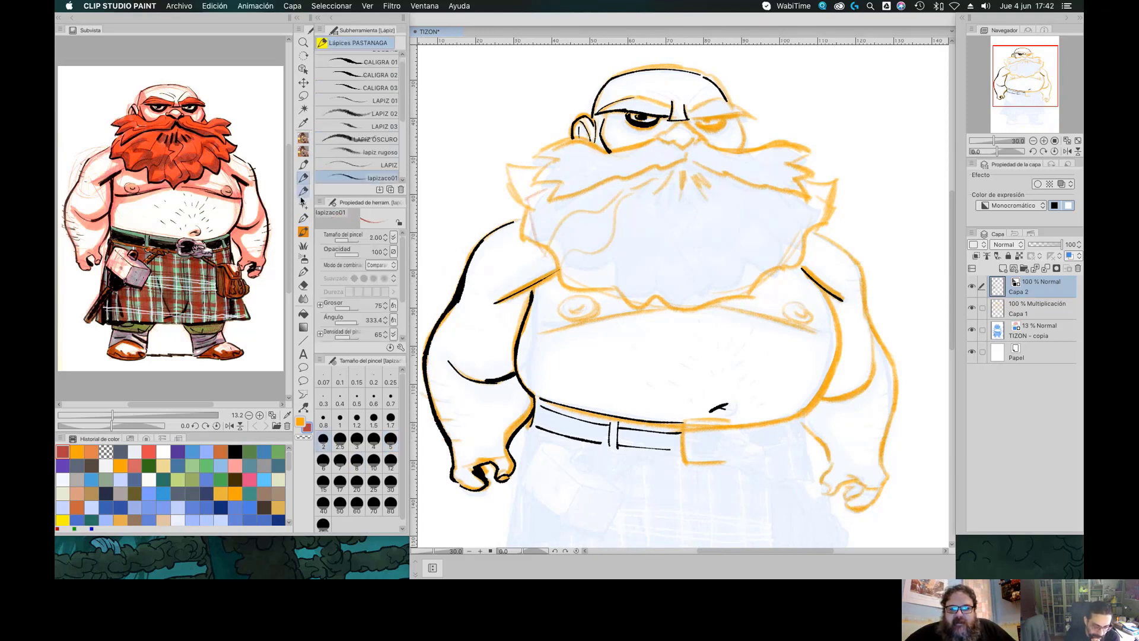
scroll(401, 125, down, 2)
scroll(401, 126, up, 3)
click(383, 71)
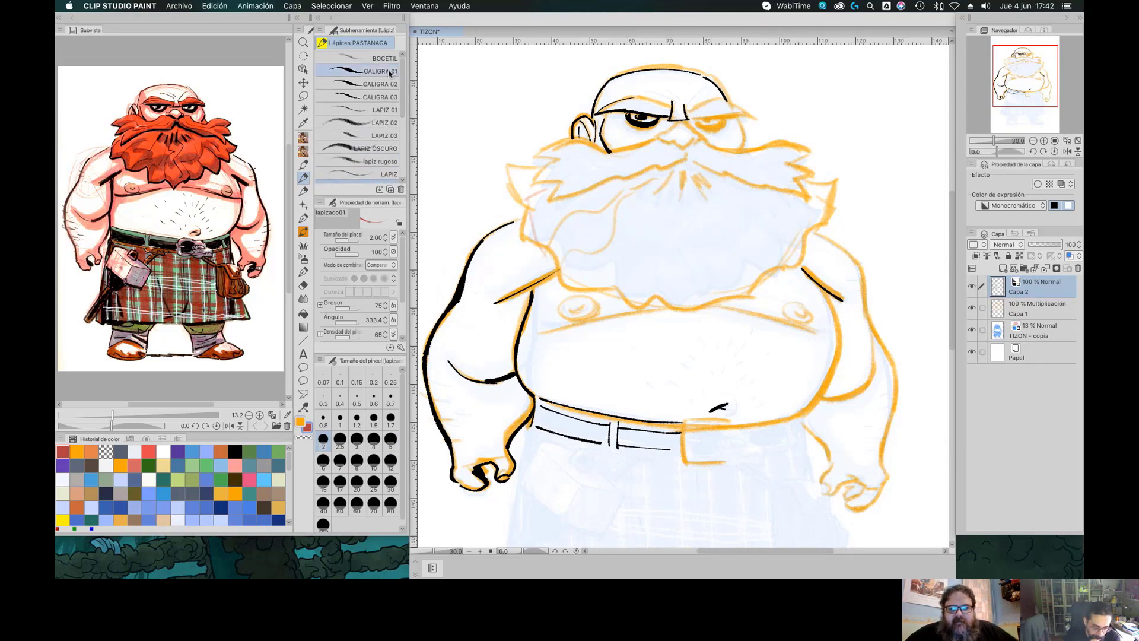
click(387, 87)
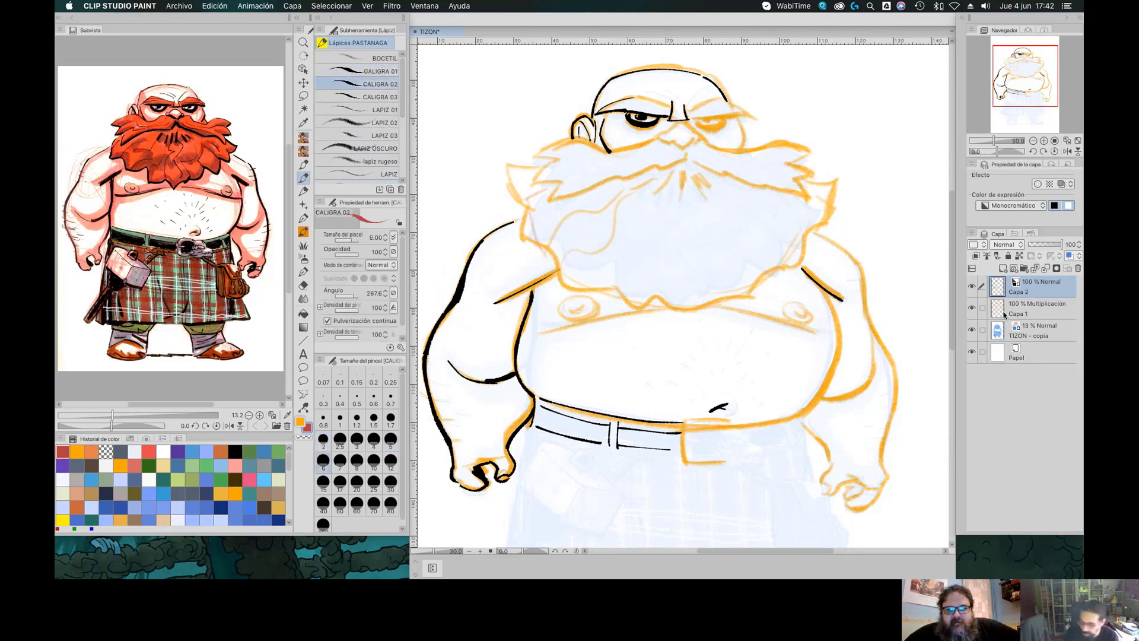
Hide the old ink layer, add a new layer, and set it to Monocromático
click(972, 286)
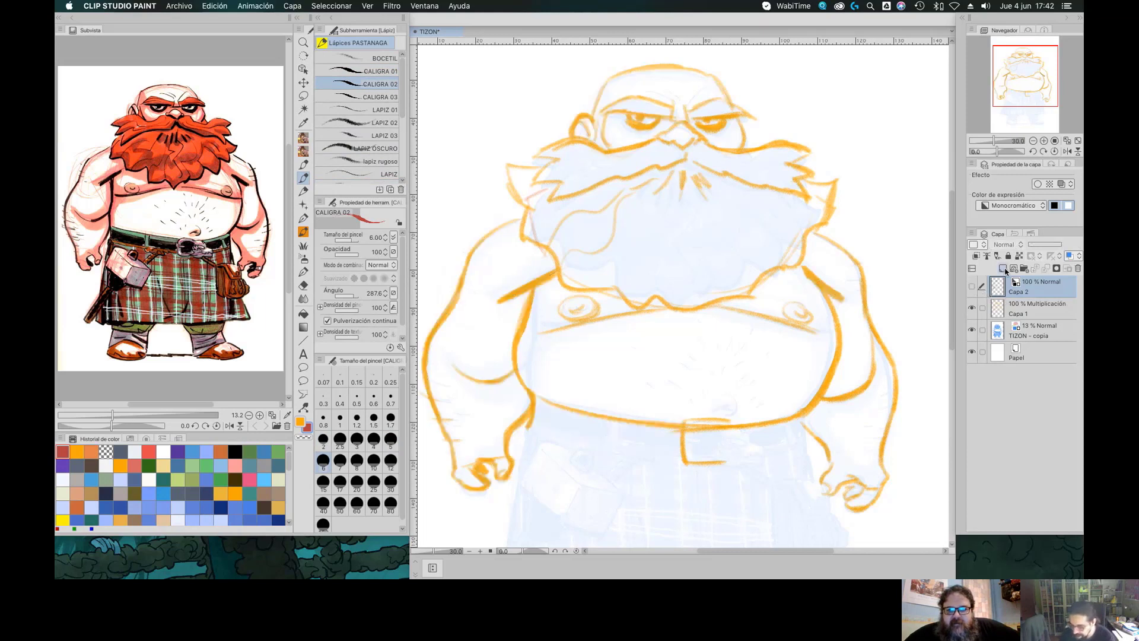
click(1002, 268)
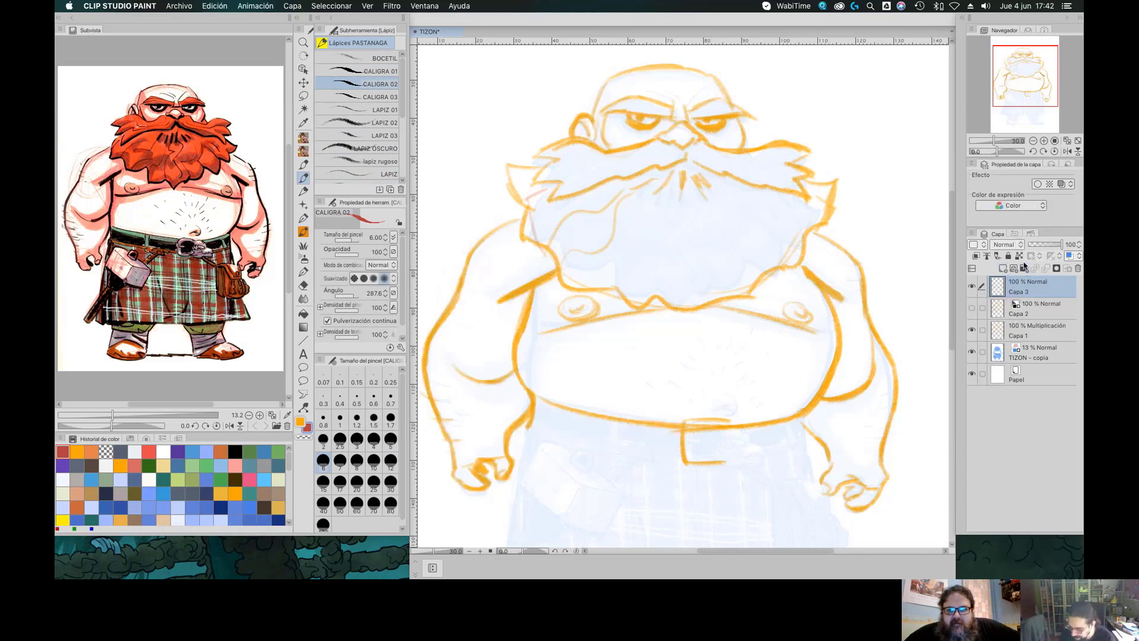
click(1013, 206)
click(1013, 243)
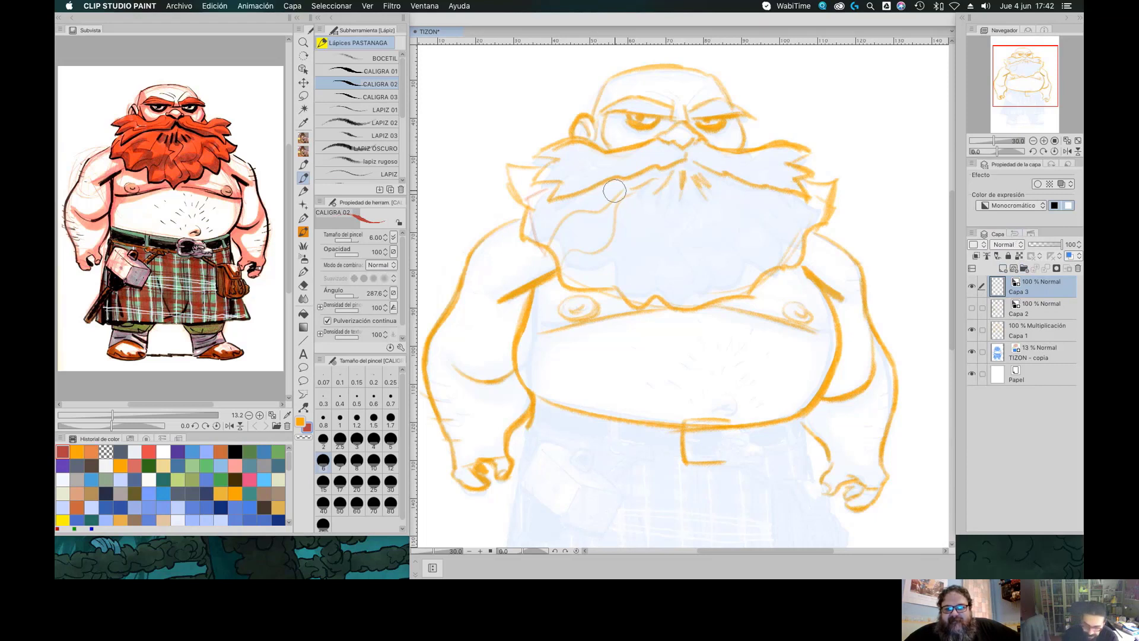
Ink the moustache's left side with CALIGRA 02, extending its end with CALIGRA 03
drag(549, 200, 687, 156)
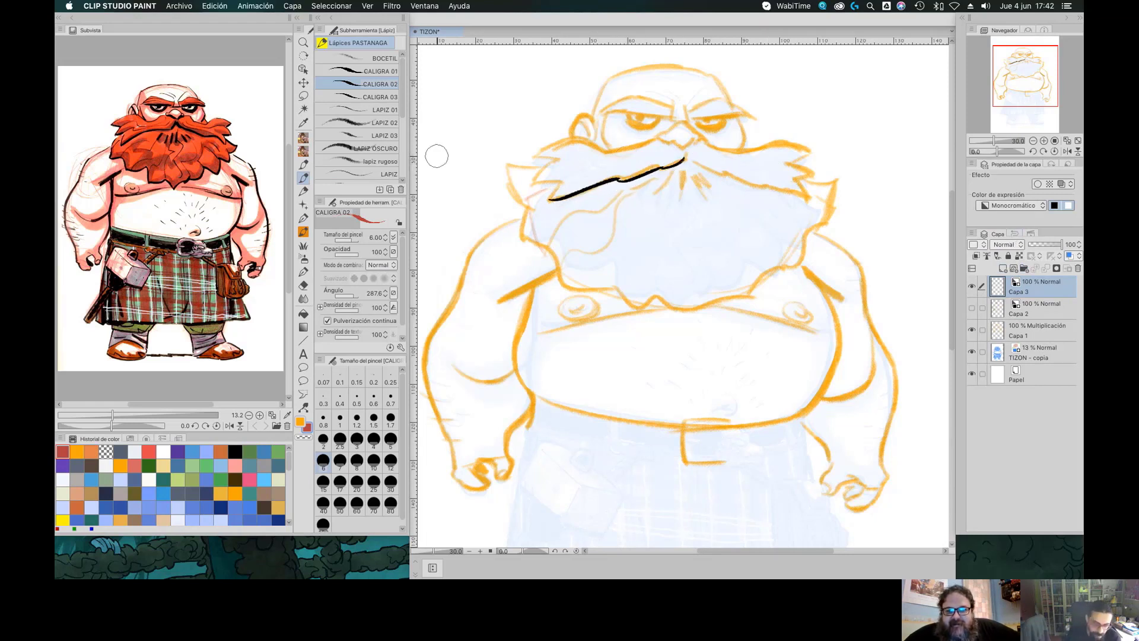
click(373, 97)
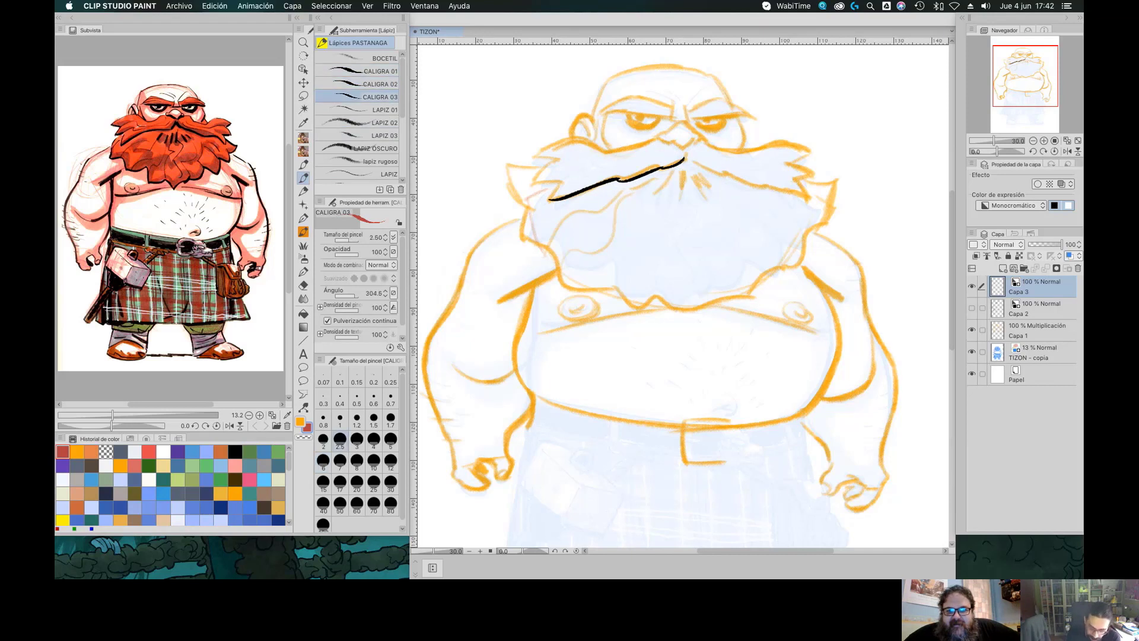
mouse_move(532, 184)
mouse_down()
mouse_move(562, 179)
mouse_move(533, 158)
mouse_move(610, 155)
mouse_up()
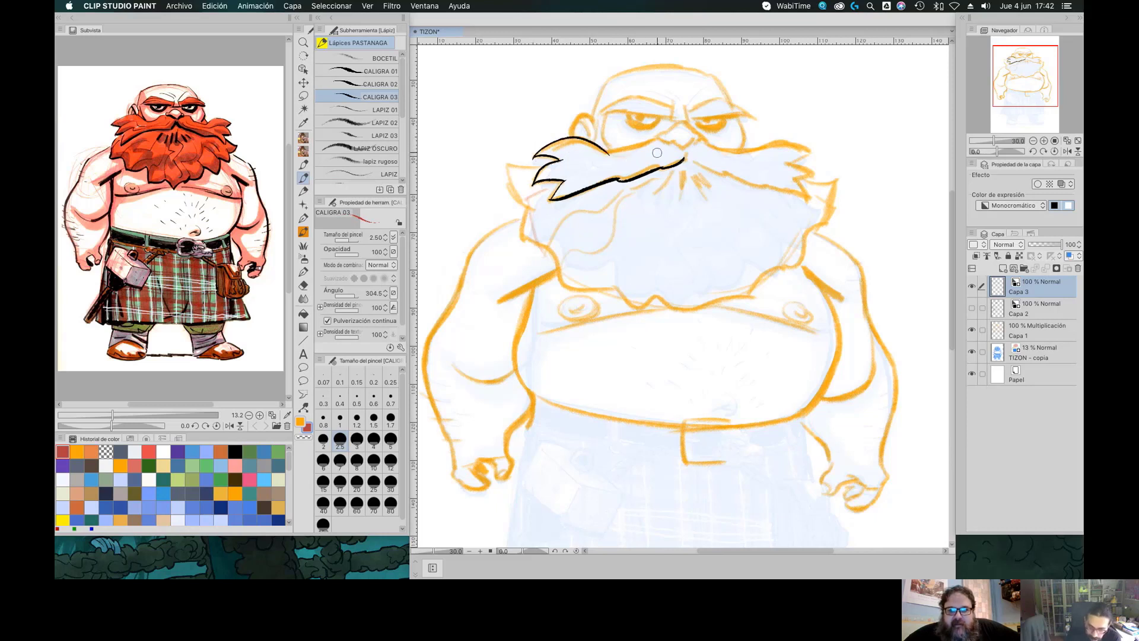
key(super+z)
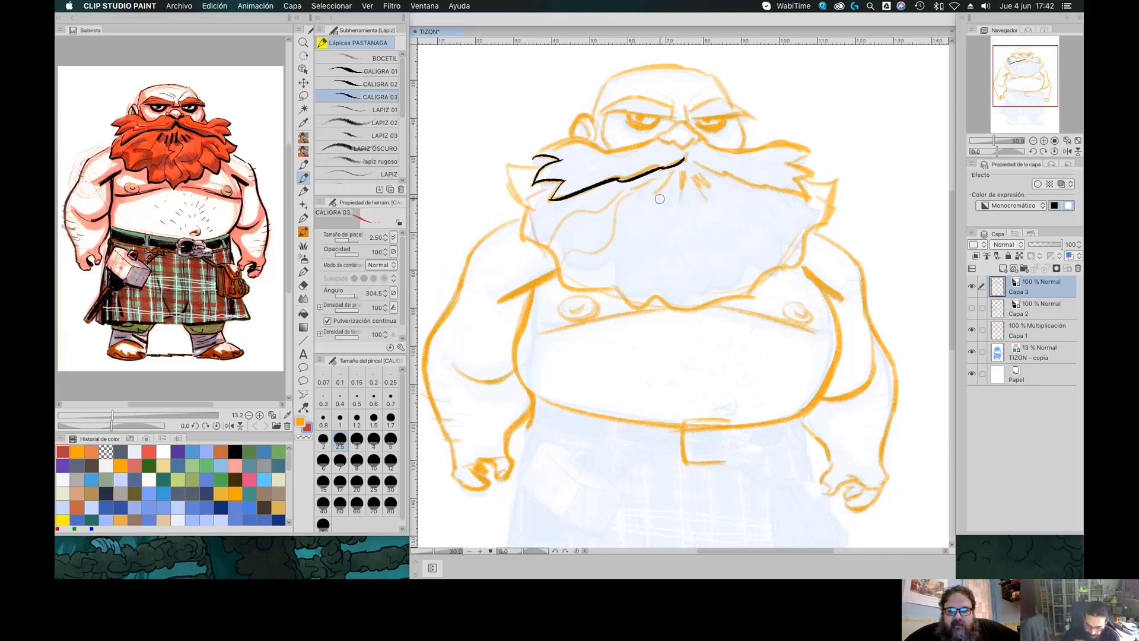
Ink two short belt-loop lines at the waist and a small mark in the buckle
drag(1020, 83, 1008, 101)
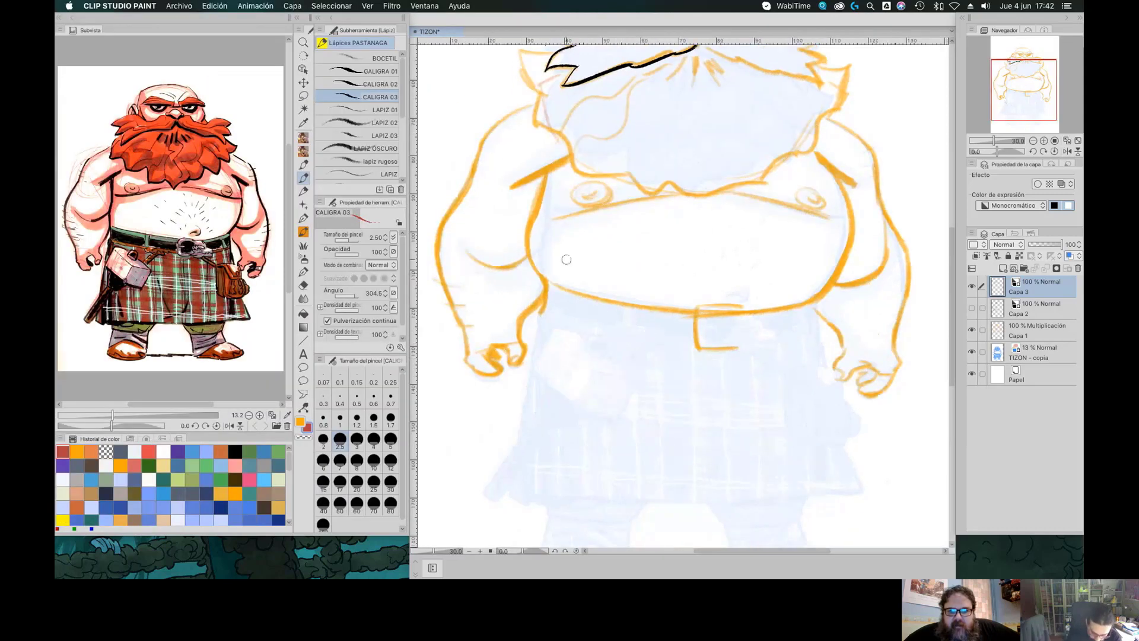
mouse_move(624, 305)
mouse_down()
mouse_move(623, 329)
mouse_move(632, 331)
mouse_up()
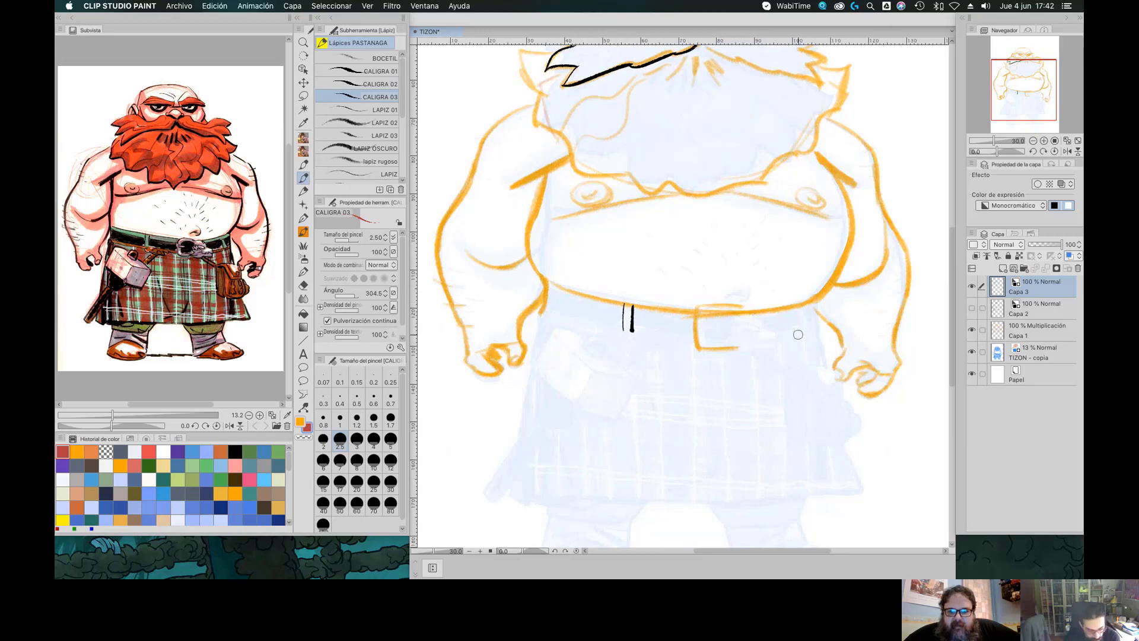
drag(743, 328, 759, 331)
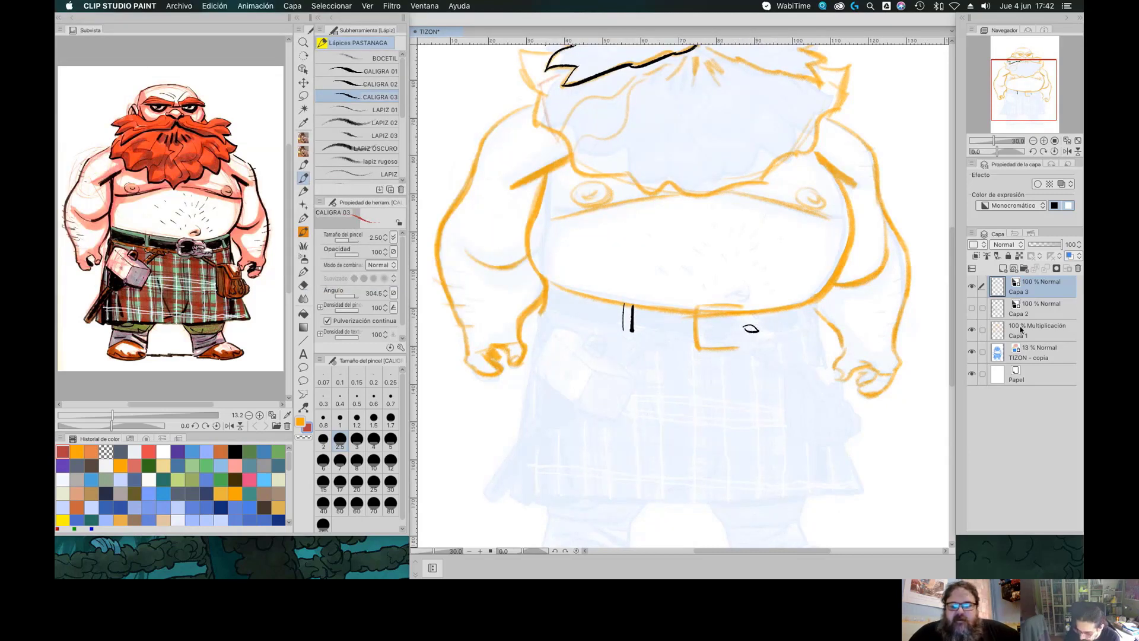
Raise the TIZON - copia sketch layer to 21% opacity and return to Capa 3
click(1033, 352)
click(1035, 244)
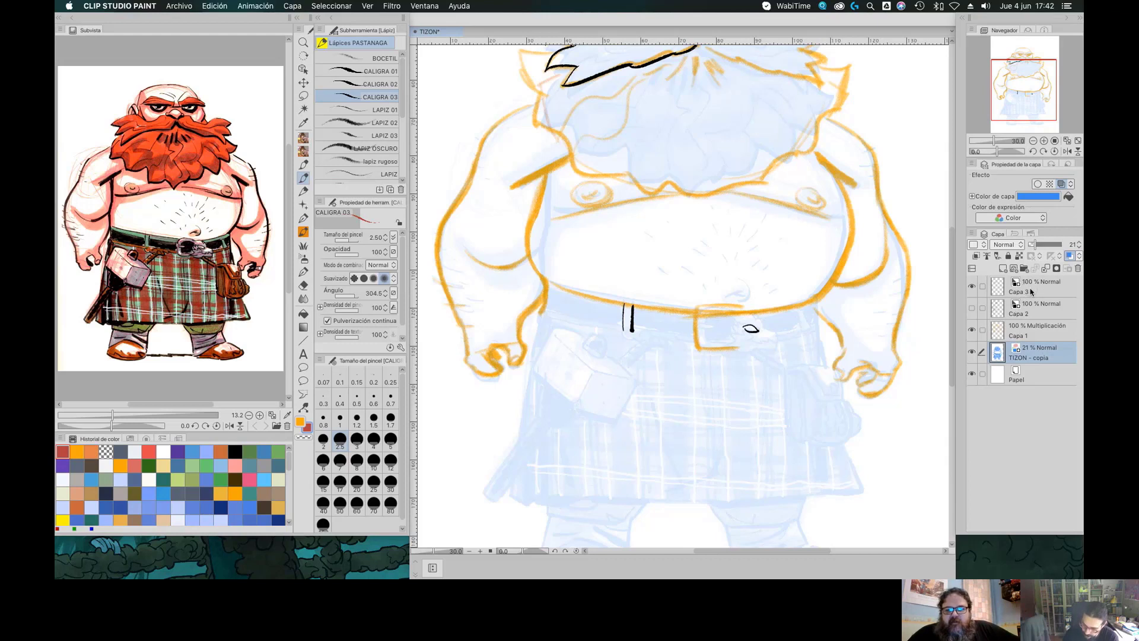
click(1031, 291)
key(super+z)
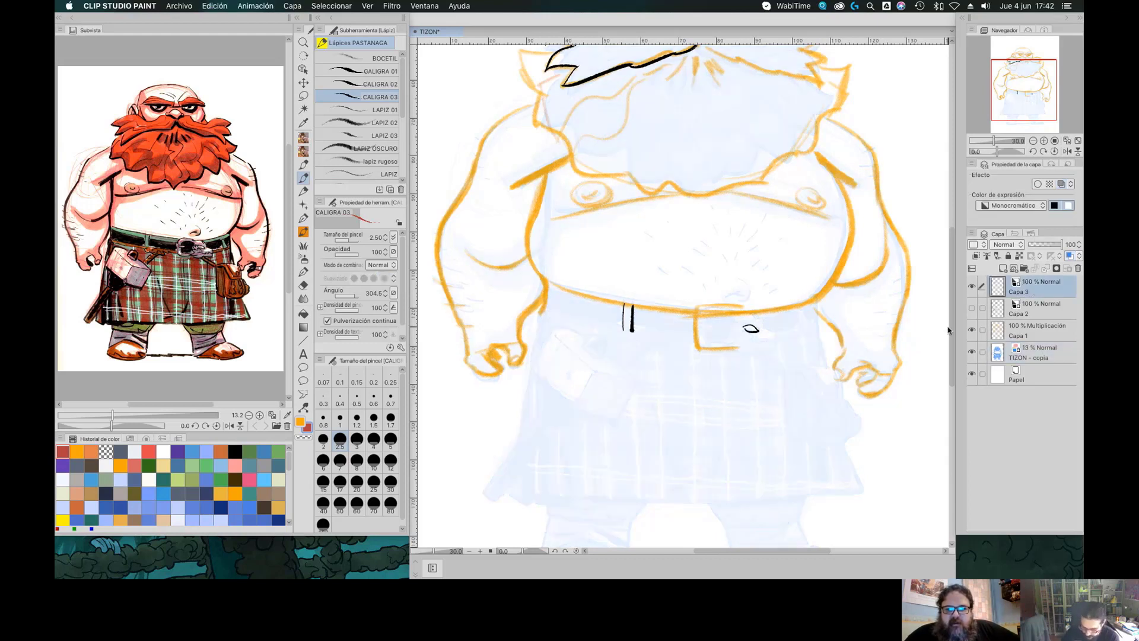
key(super+shift+z)
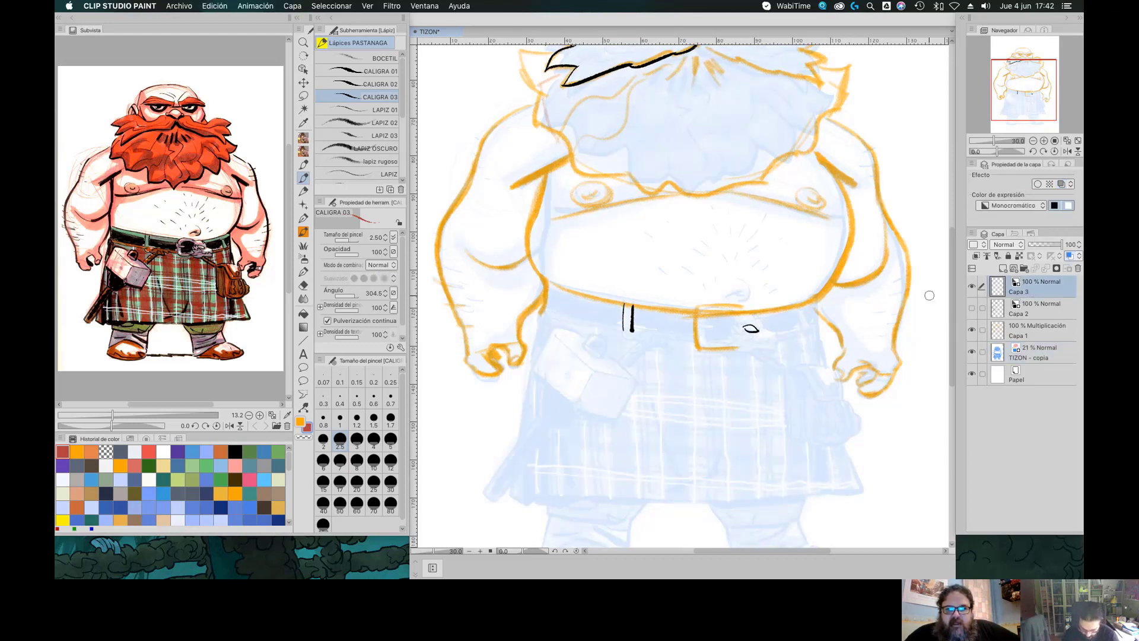
Erase the stray almond mark inside the buckle and return to the pen
key(e)
drag(745, 328, 756, 326)
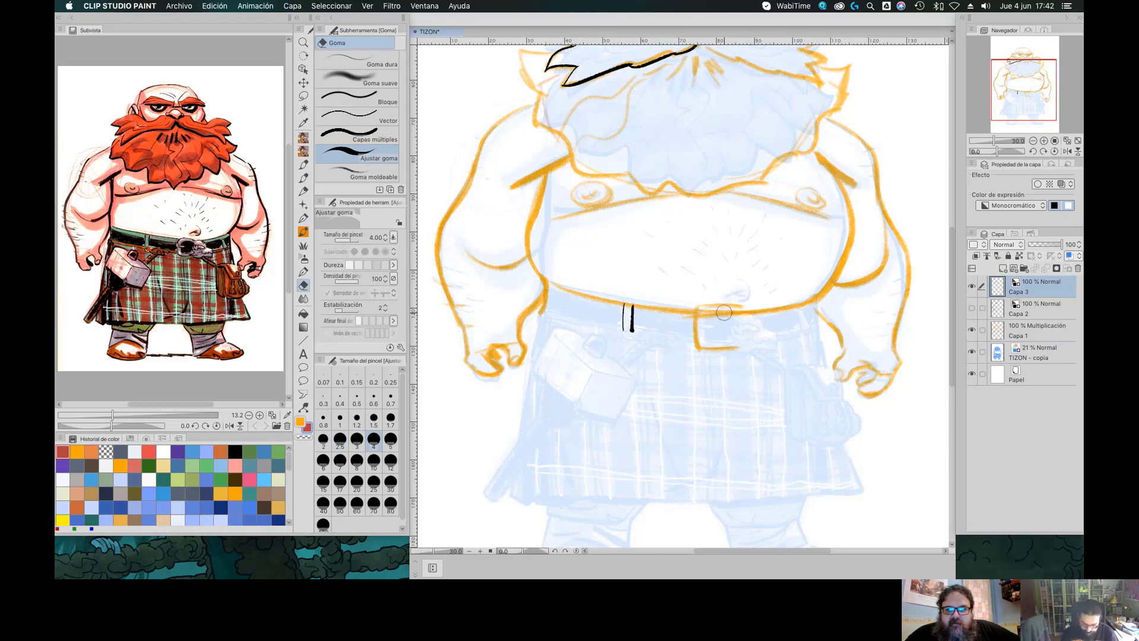
key(p)
key(p)
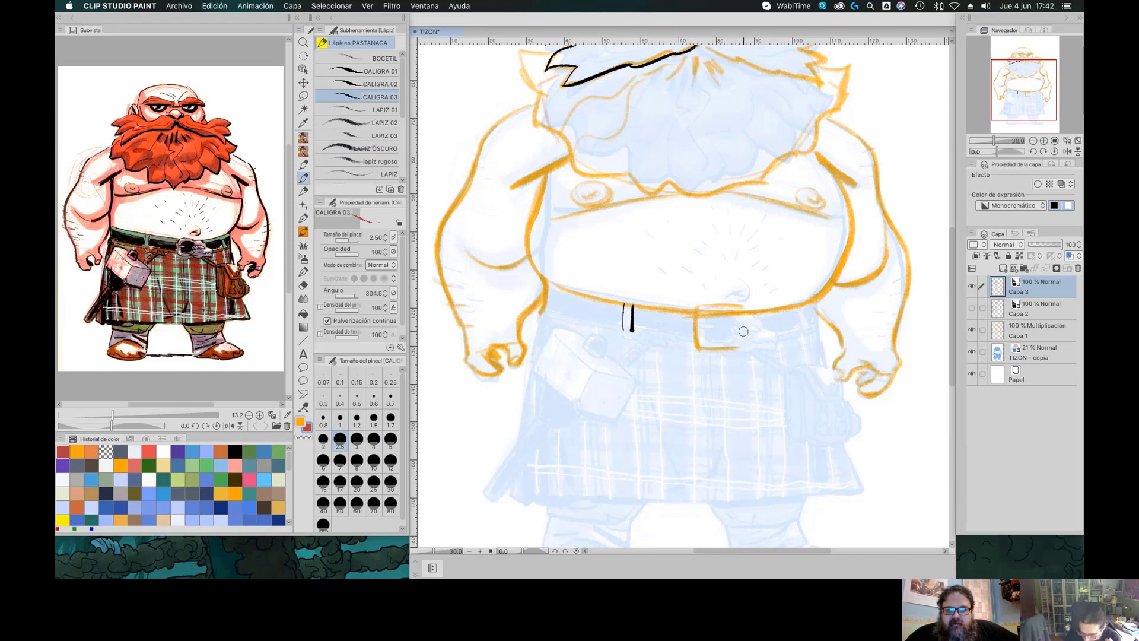
Ink the buckle's dragon-head motif and its top and left frame edges
mouse_move(727, 330)
mouse_down()
mouse_move(718, 342)
mouse_move(752, 337)
mouse_move(747, 324)
mouse_move(760, 331)
mouse_up()
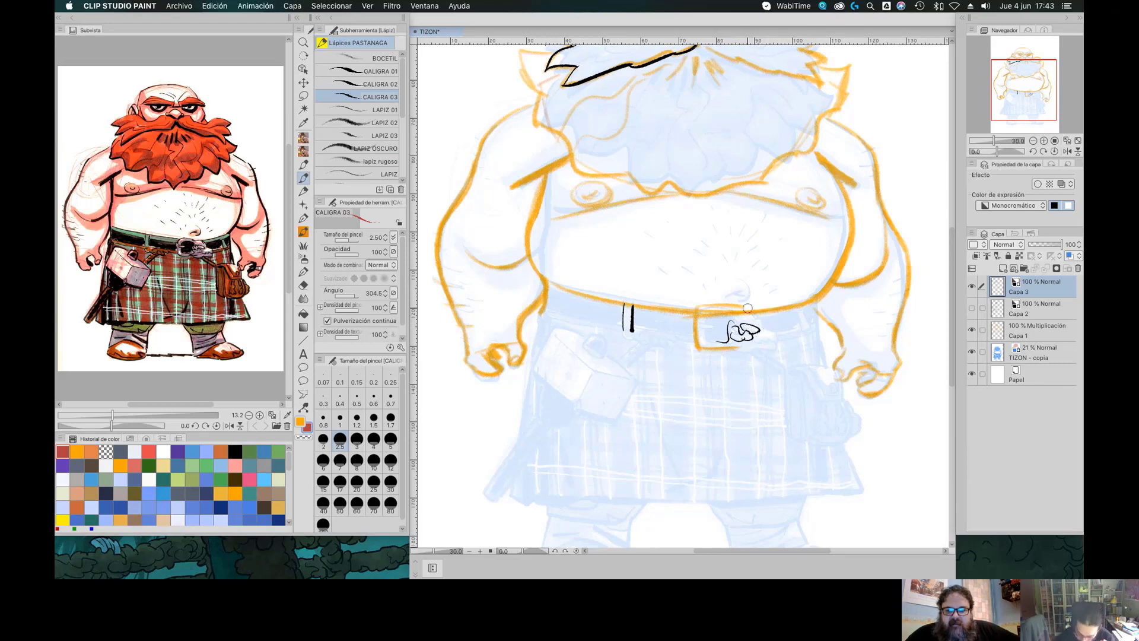
mouse_move(743, 306)
mouse_down()
mouse_move(779, 331)
mouse_move(763, 340)
mouse_move(783, 343)
mouse_move(743, 351)
mouse_move(779, 349)
mouse_up()
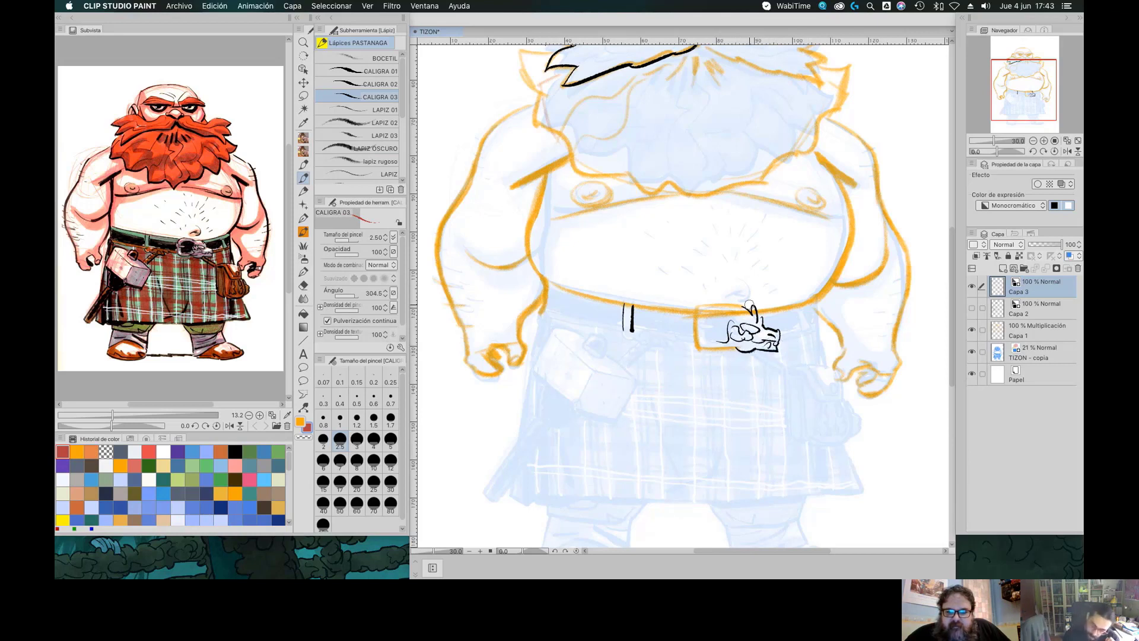
mouse_move(743, 316)
mouse_down()
mouse_move(723, 309)
mouse_move(748, 304)
mouse_move(726, 338)
mouse_move(736, 318)
mouse_up()
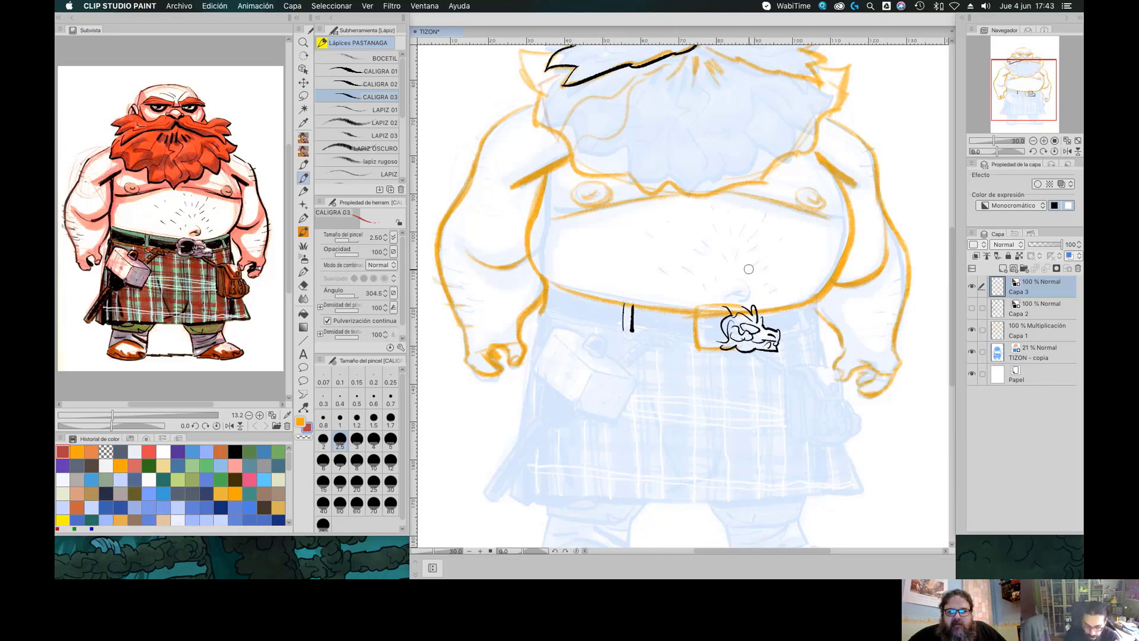
mouse_move(698, 326)
mouse_down()
mouse_move(725, 313)
mouse_move(710, 341)
mouse_move(721, 344)
mouse_up()
key(super+z)
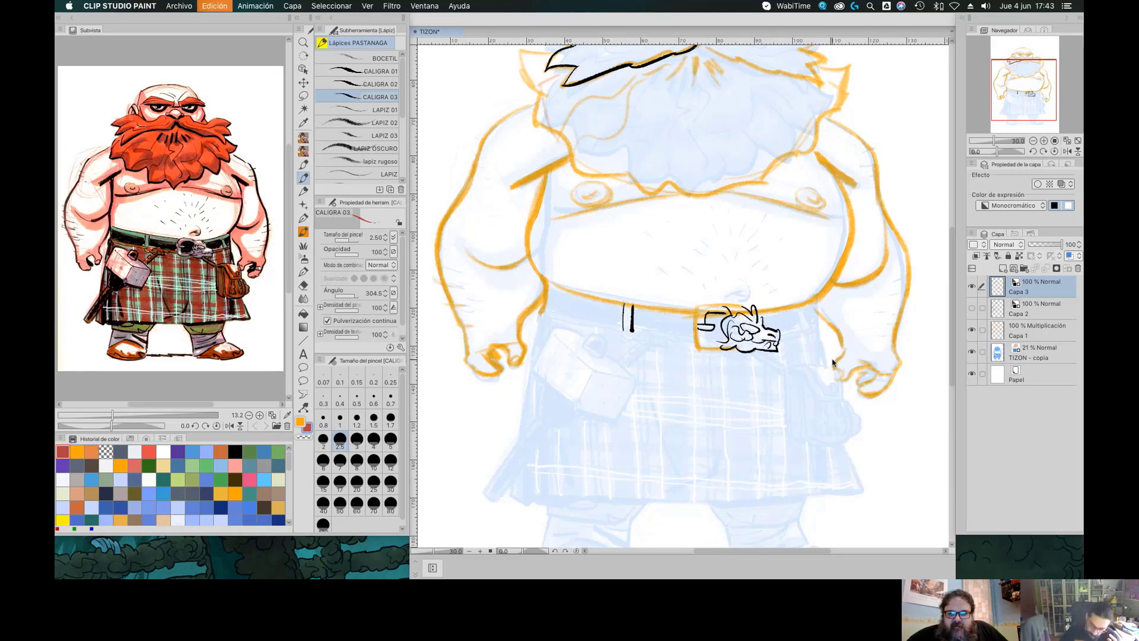
mouse_move(706, 339)
mouse_down()
mouse_move(724, 335)
mouse_move(709, 303)
mouse_move(751, 303)
mouse_move(697, 306)
mouse_move(686, 340)
mouse_move(727, 349)
mouse_up()
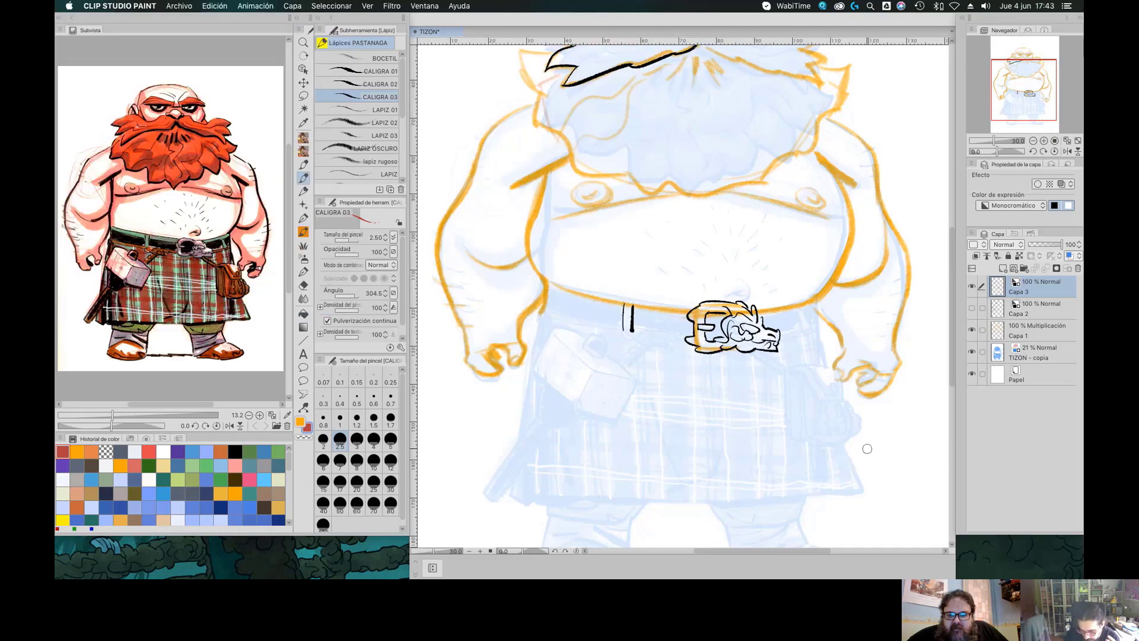
key(super+z)
key(super+z)
key(super+z)
key(super+z)
key(super+z)
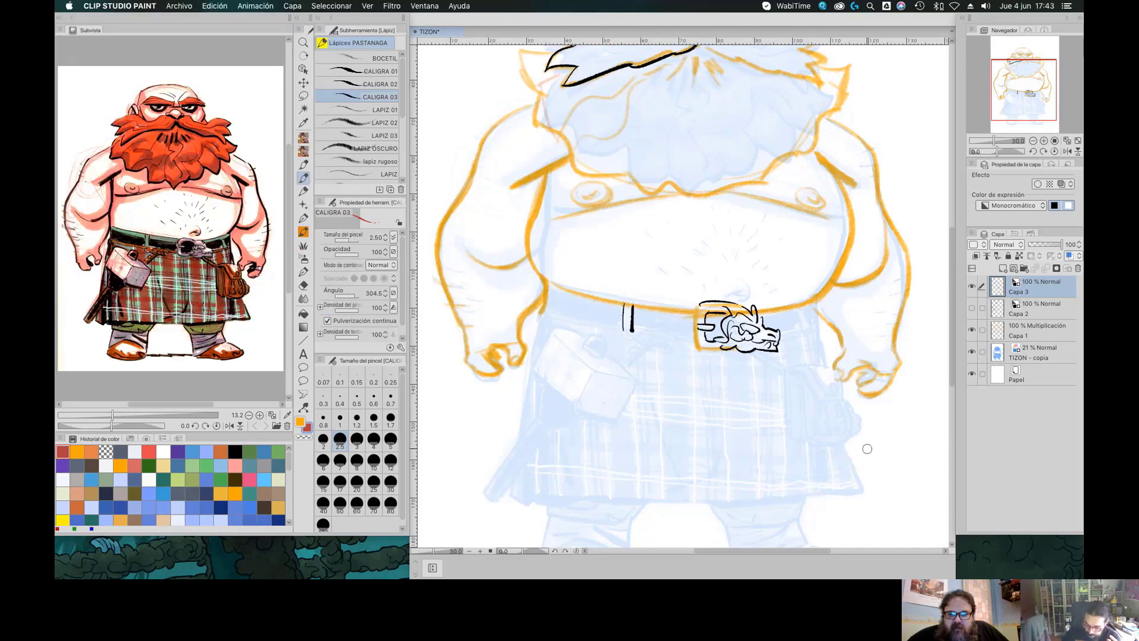
drag(738, 300, 744, 306)
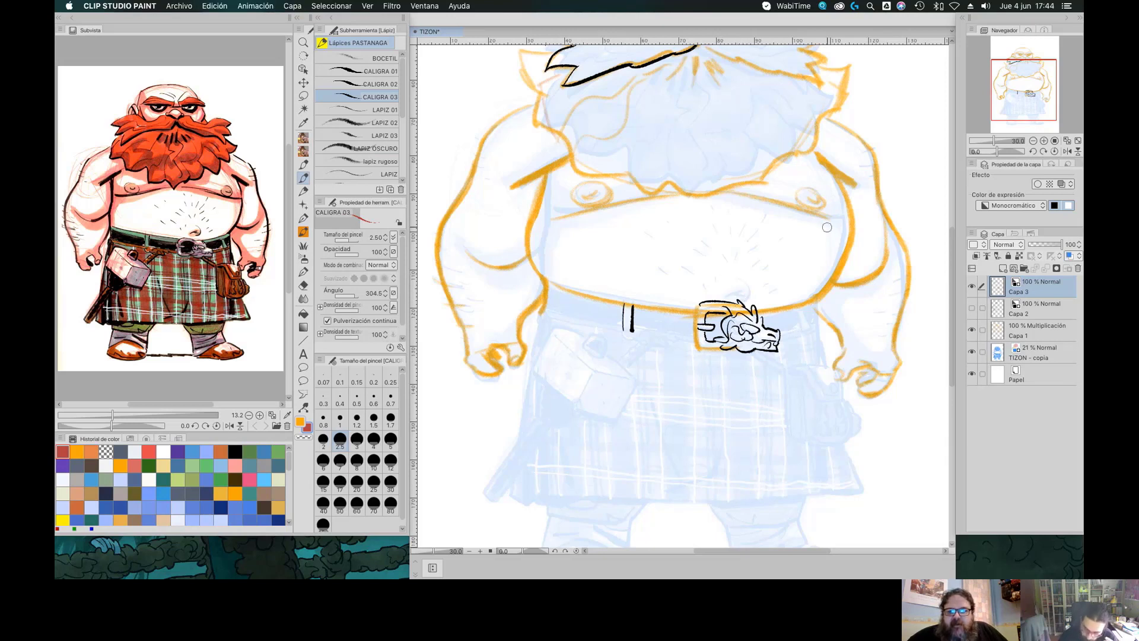
mouse_move(693, 310)
mouse_down()
mouse_move(695, 346)
mouse_move(723, 349)
mouse_up()
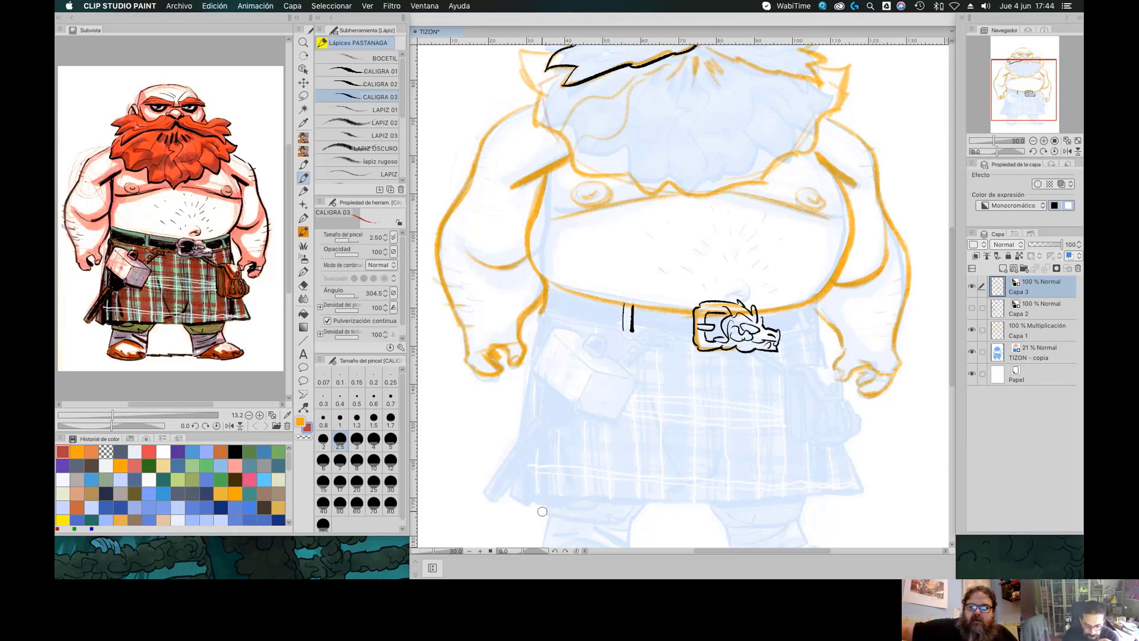
Ink a left-shoulder line, belt loops right of the buckle, and the belt line leftward
drag(521, 182, 568, 156)
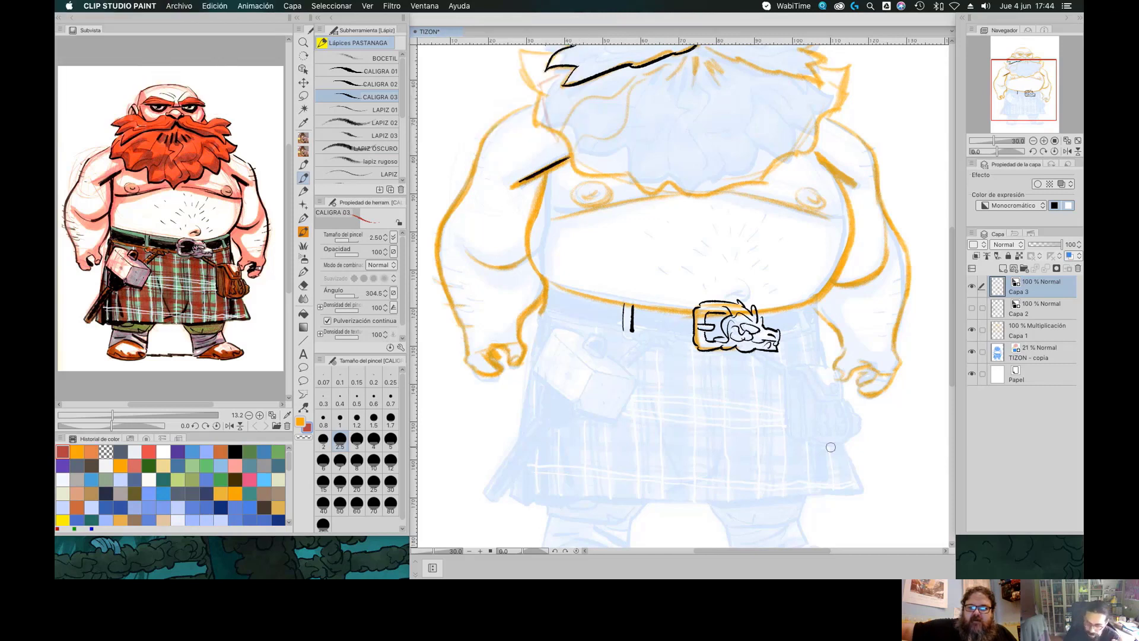
drag(799, 308, 808, 326)
drag(633, 328, 693, 333)
key(super+z)
drag(632, 327, 691, 334)
drag(562, 310, 621, 325)
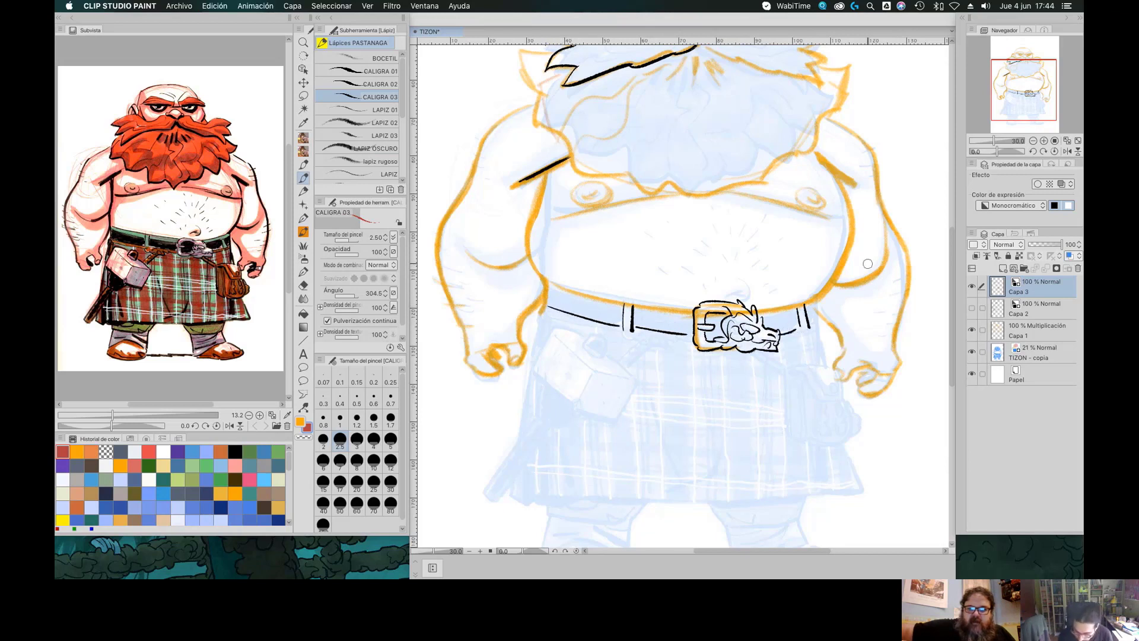
Add another belt loop on the right and redraw the left belt loop's bottom curve
drag(815, 300, 814, 323)
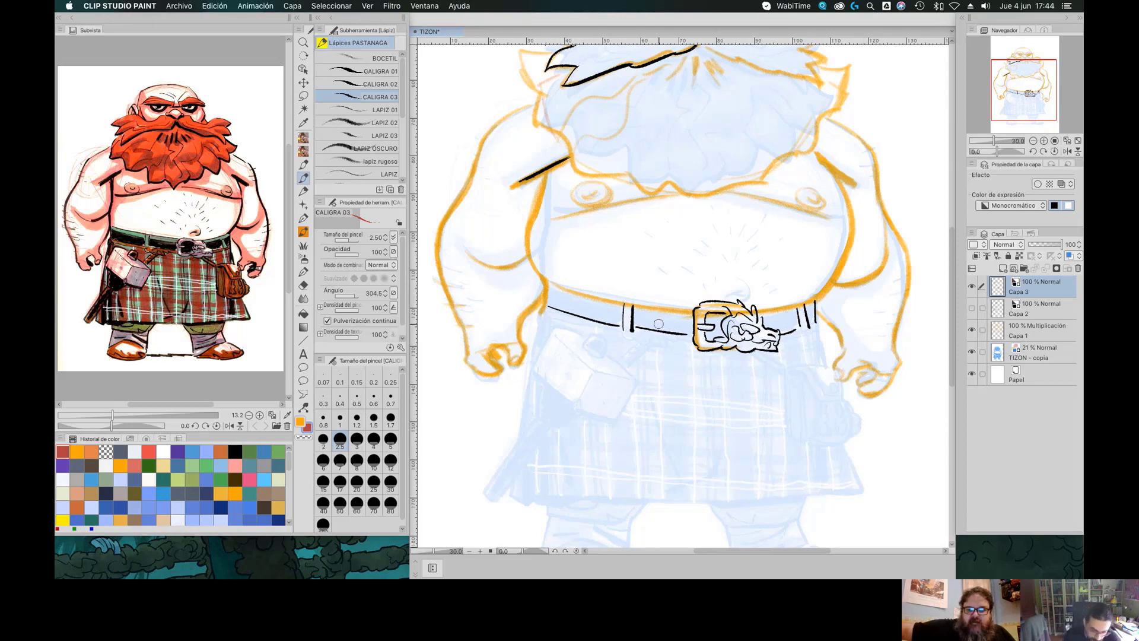
mouse_move(625, 330)
mouse_down()
mouse_move(654, 319)
mouse_move(683, 332)
mouse_move(636, 337)
mouse_up()
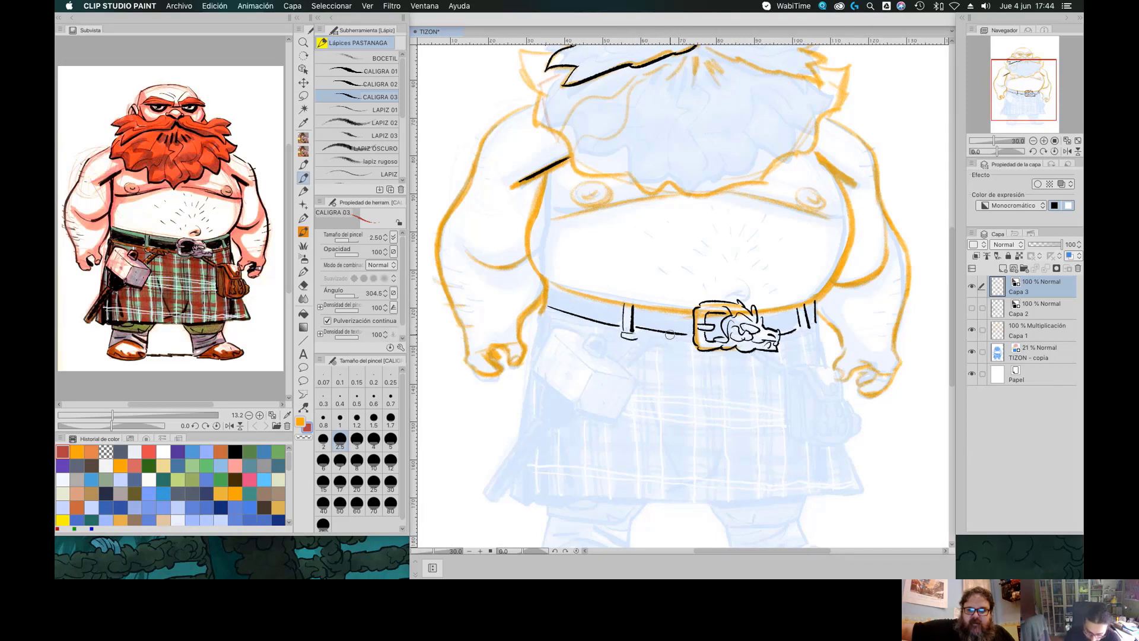
key(super+z)
drag(618, 330, 636, 335)
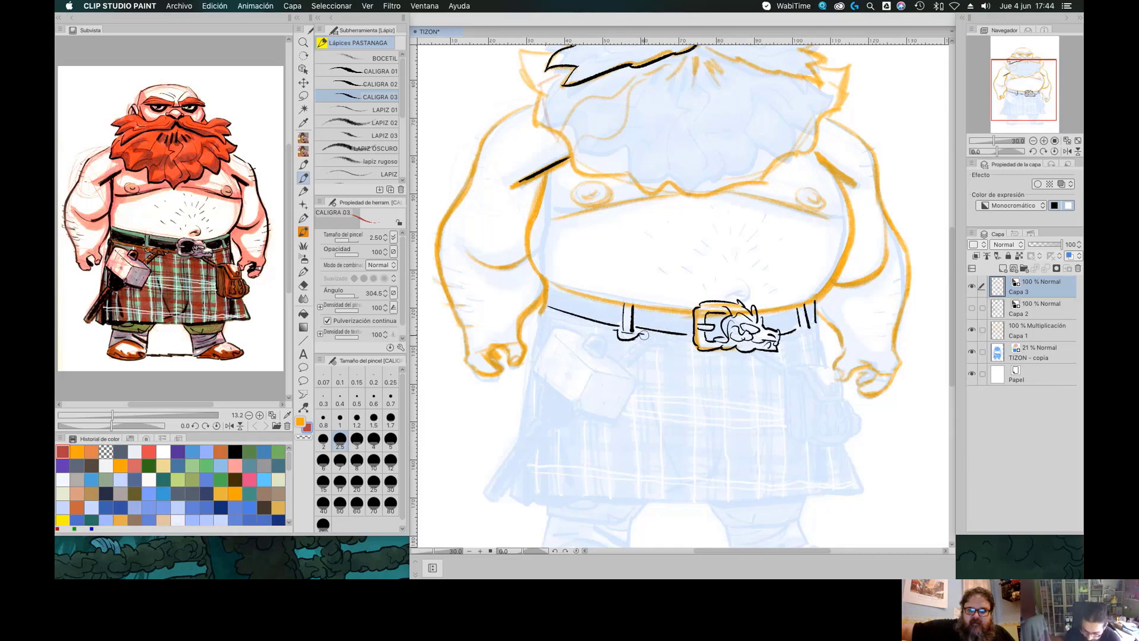
drag(642, 336, 625, 368)
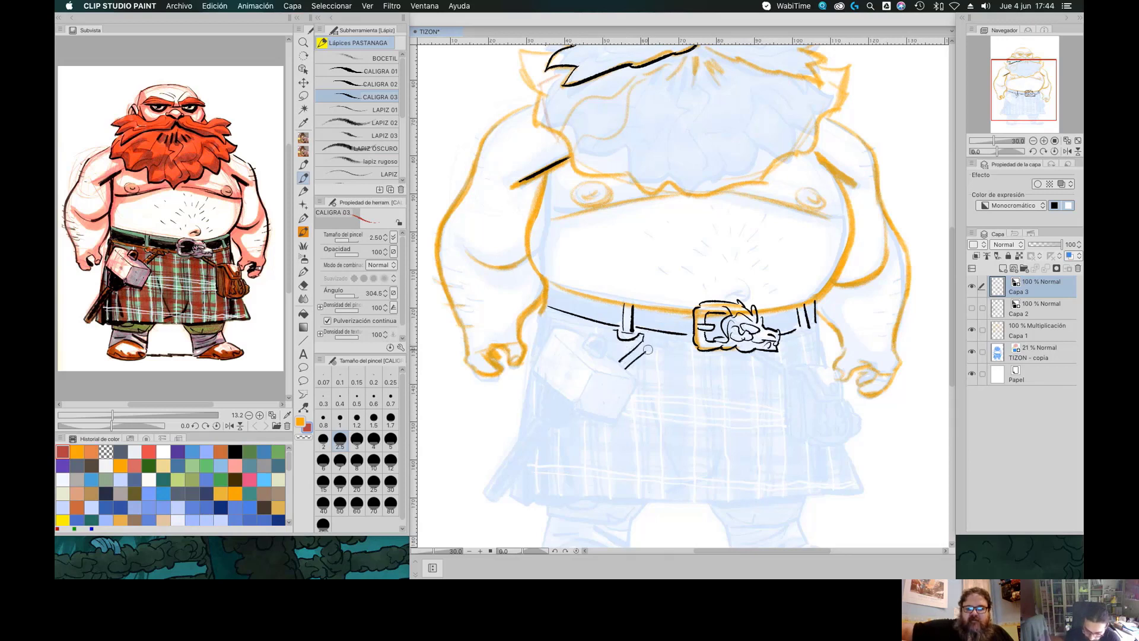
key(super+z)
key(super+z)
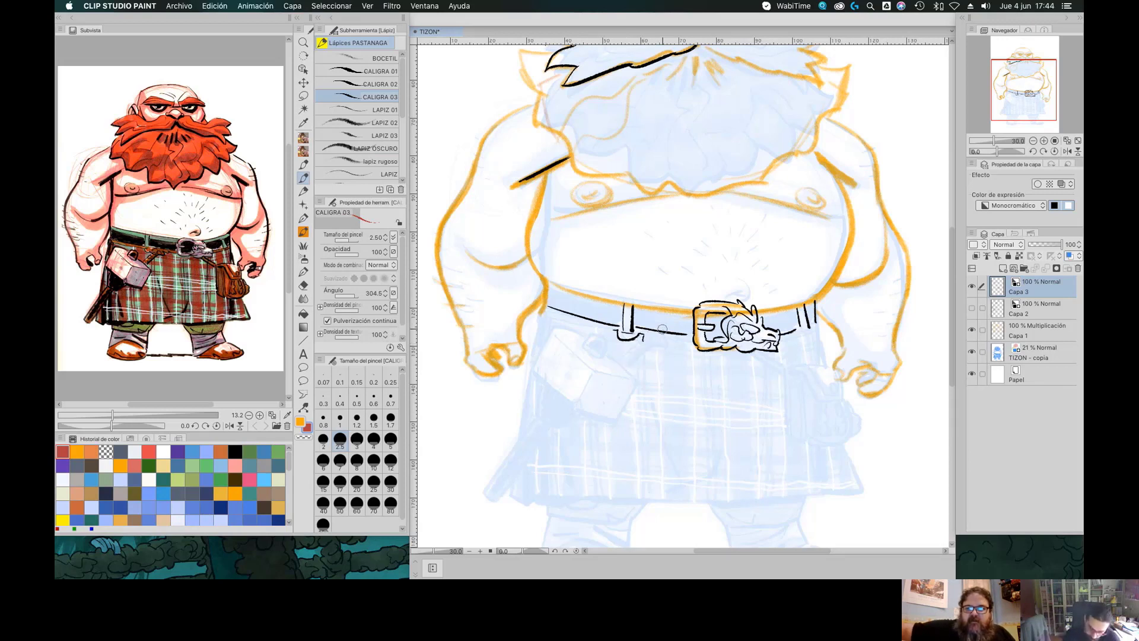
mouse_move(616, 361)
mouse_down()
mouse_move(643, 337)
mouse_move(646, 347)
mouse_move(653, 336)
mouse_move(683, 339)
mouse_up()
key(super+z)
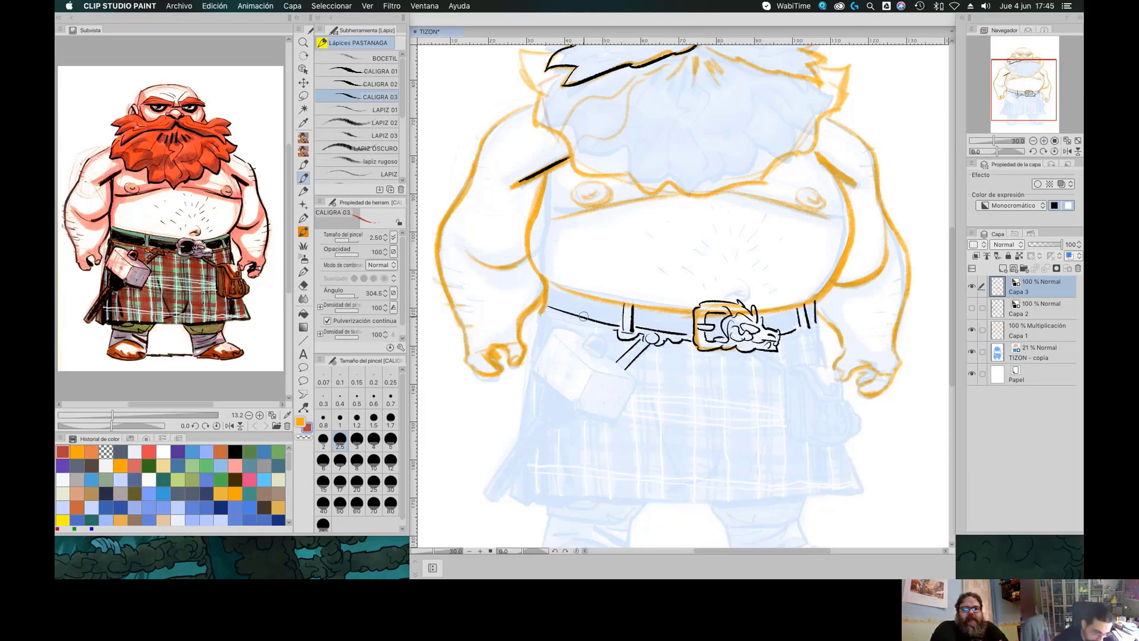
Redraw the belt's lower left edge until clean, and try a diagonal strap below the buckle
drag(549, 313, 605, 330)
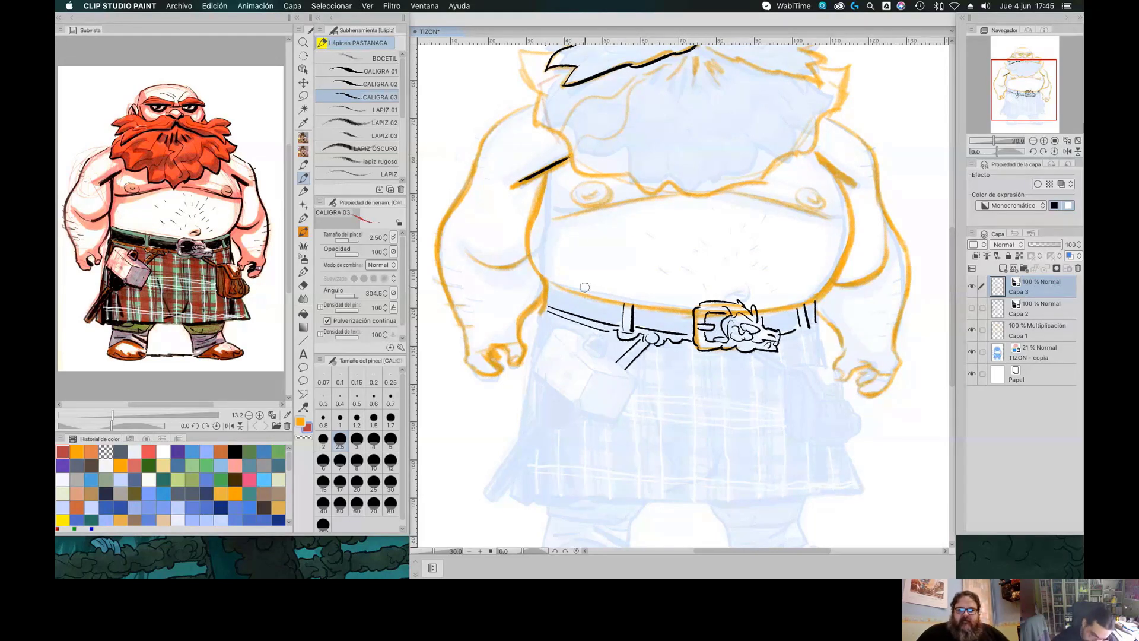
key(super+z)
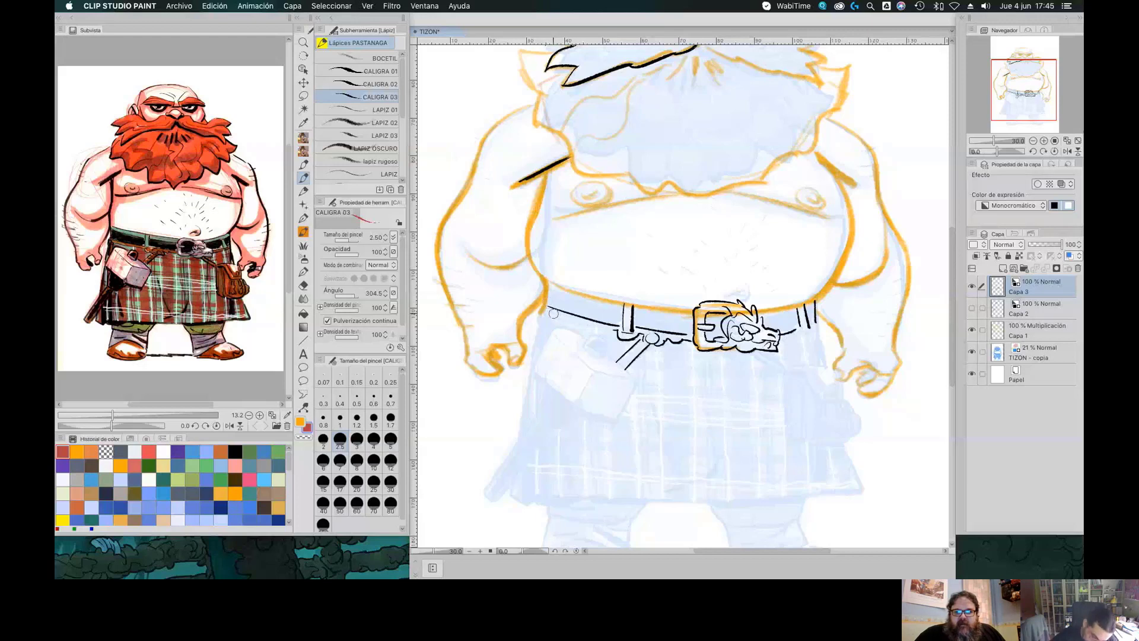
key(super+z)
drag(548, 311, 616, 330)
key(super+z)
drag(547, 308, 617, 330)
key(super+z)
drag(548, 308, 615, 331)
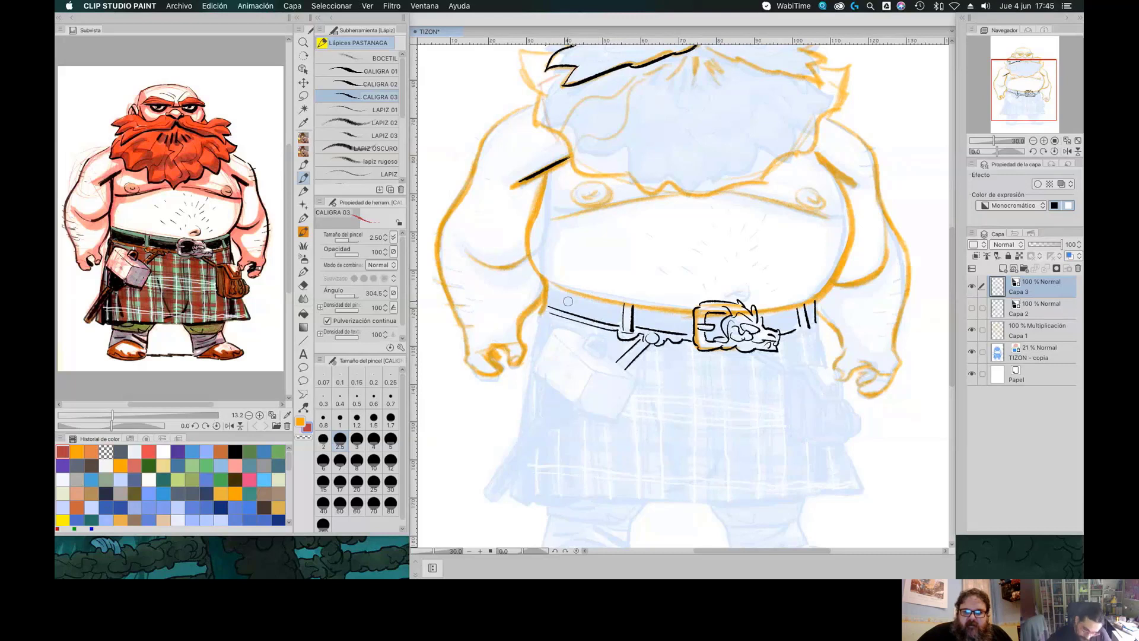
mouse_move(755, 354)
mouse_down()
mouse_move(781, 375)
mouse_move(800, 373)
mouse_move(821, 399)
mouse_move(845, 400)
mouse_move(823, 394)
mouse_up()
key(super+z)
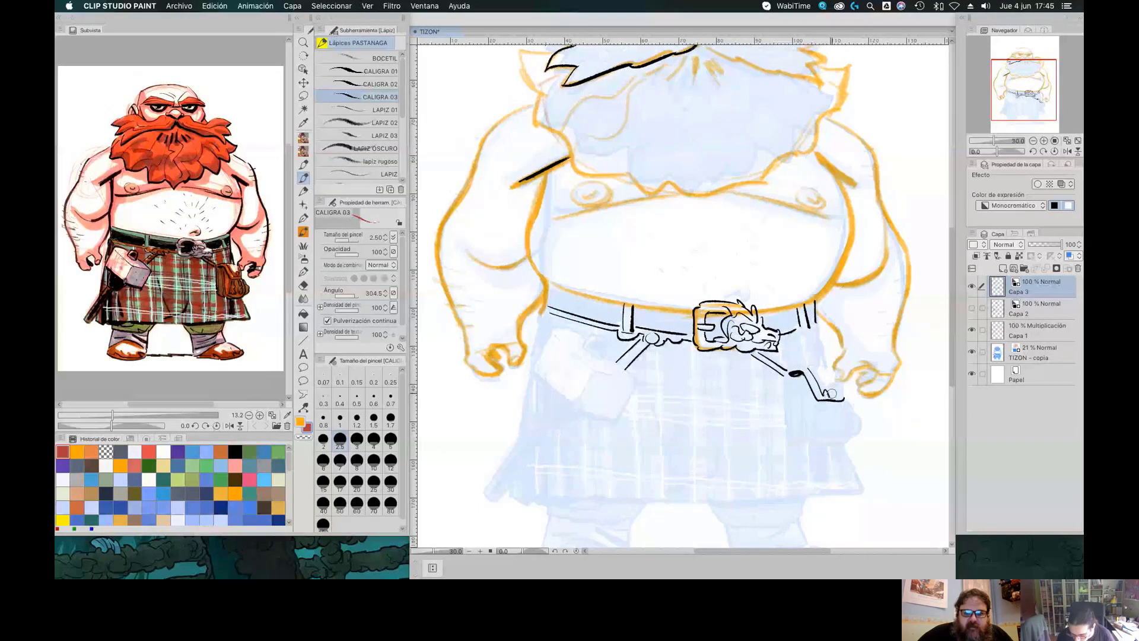
Ink the sporran's top edge and the vertical lines hanging below it
key(super+z)
drag(831, 387, 838, 394)
key(super+z)
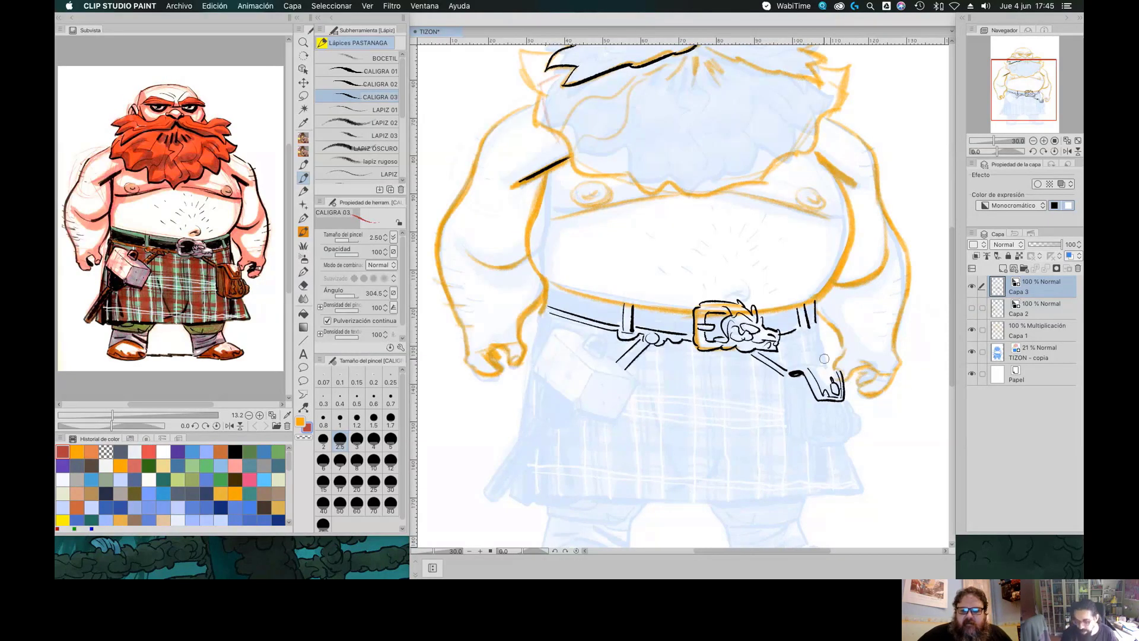
drag(806, 365, 841, 372)
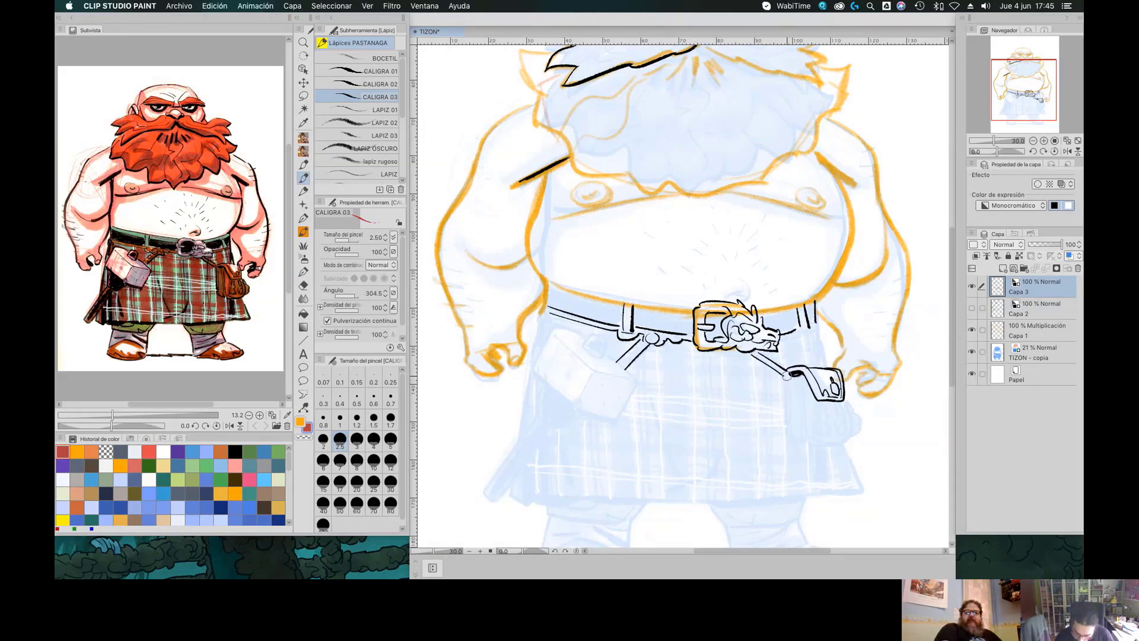
drag(791, 380, 791, 427)
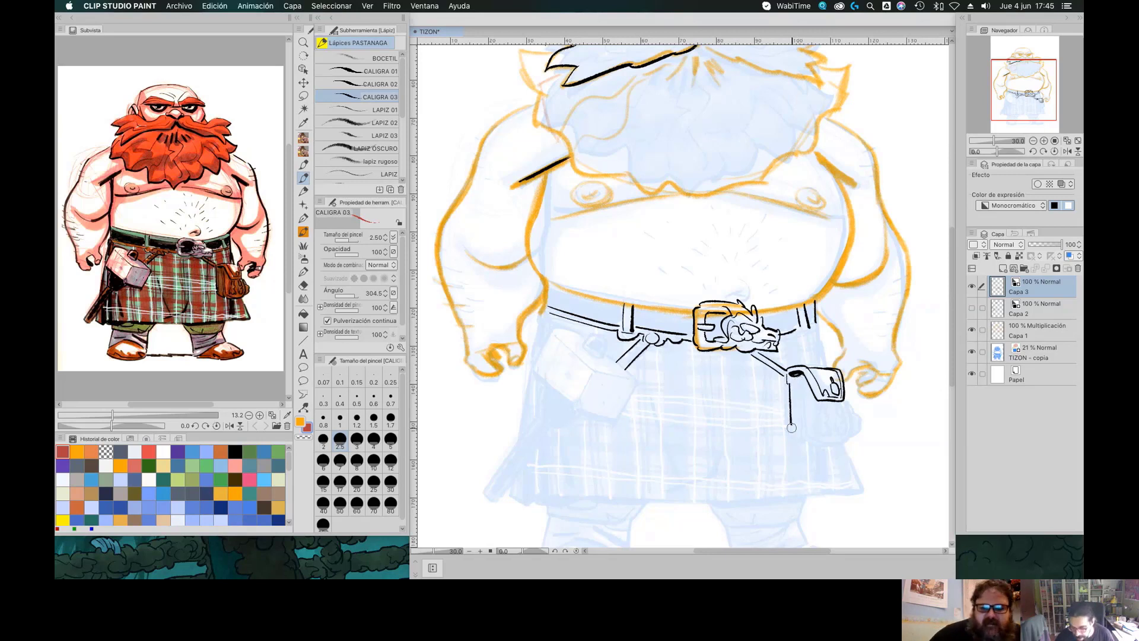
drag(804, 382, 806, 436)
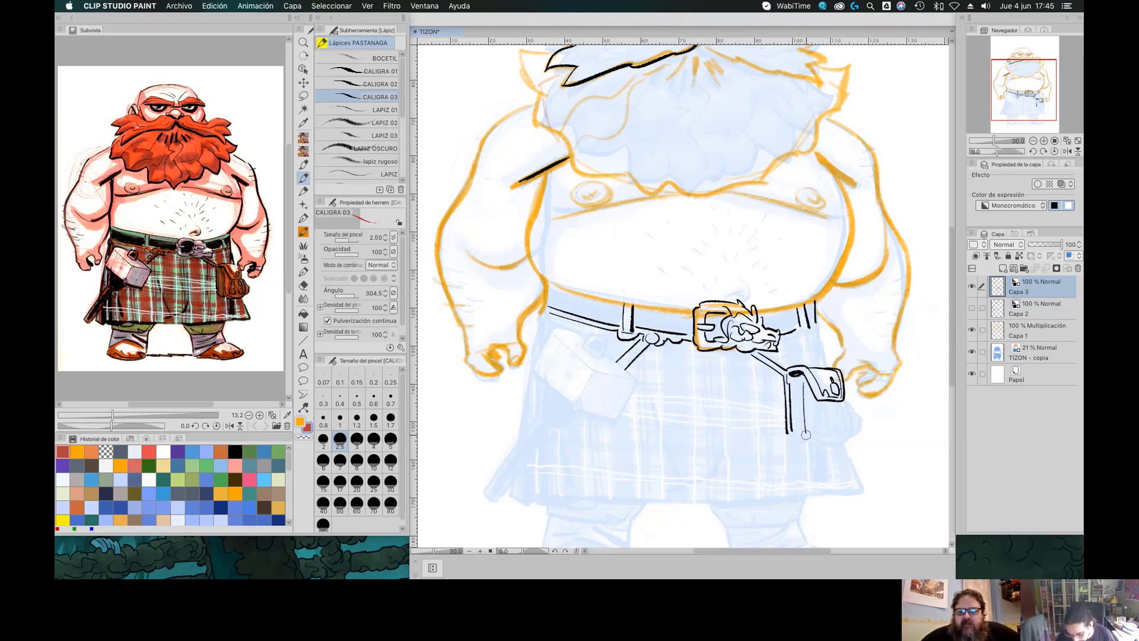
drag(809, 383, 814, 436)
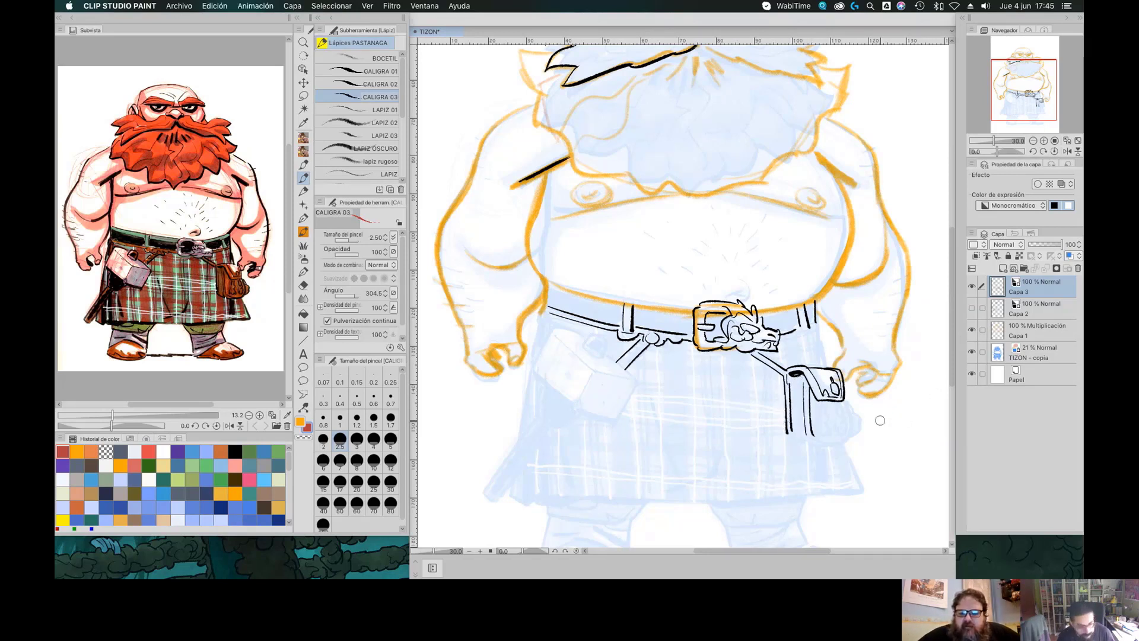
drag(825, 403, 821, 424)
Ink the sporran's hanging toggle and close the pouch's lower-left corner
drag(822, 427, 825, 436)
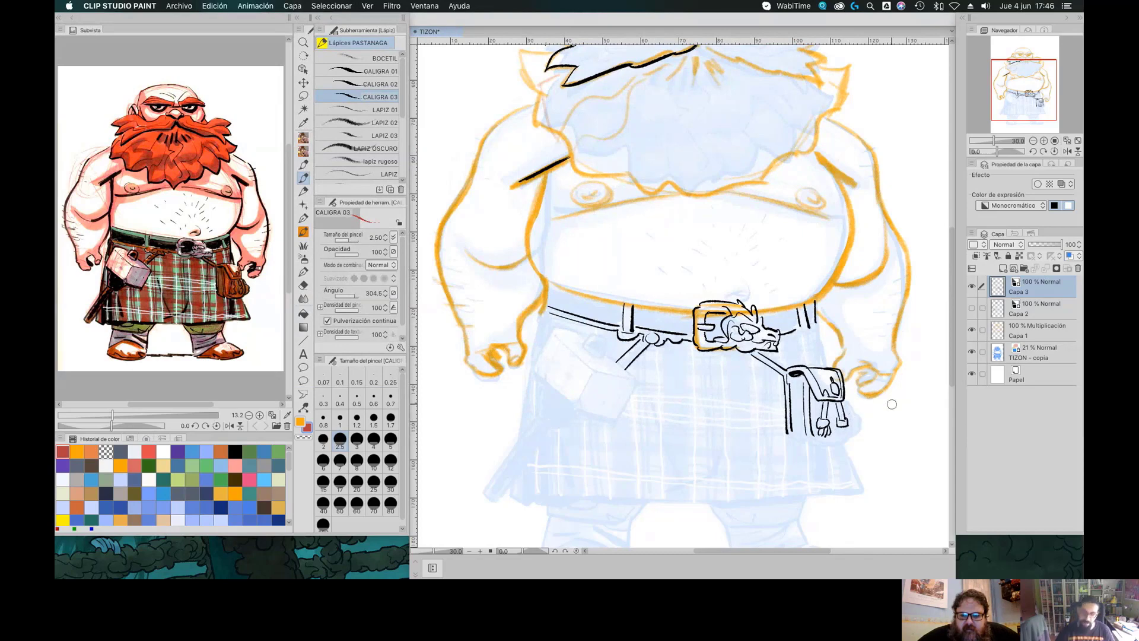
mouse_move(846, 424)
mouse_down()
mouse_move(847, 435)
mouse_move(853, 413)
mouse_move(856, 431)
mouse_move(833, 440)
mouse_move(863, 438)
mouse_up()
key(super+z)
key(super+z)
key(super+z)
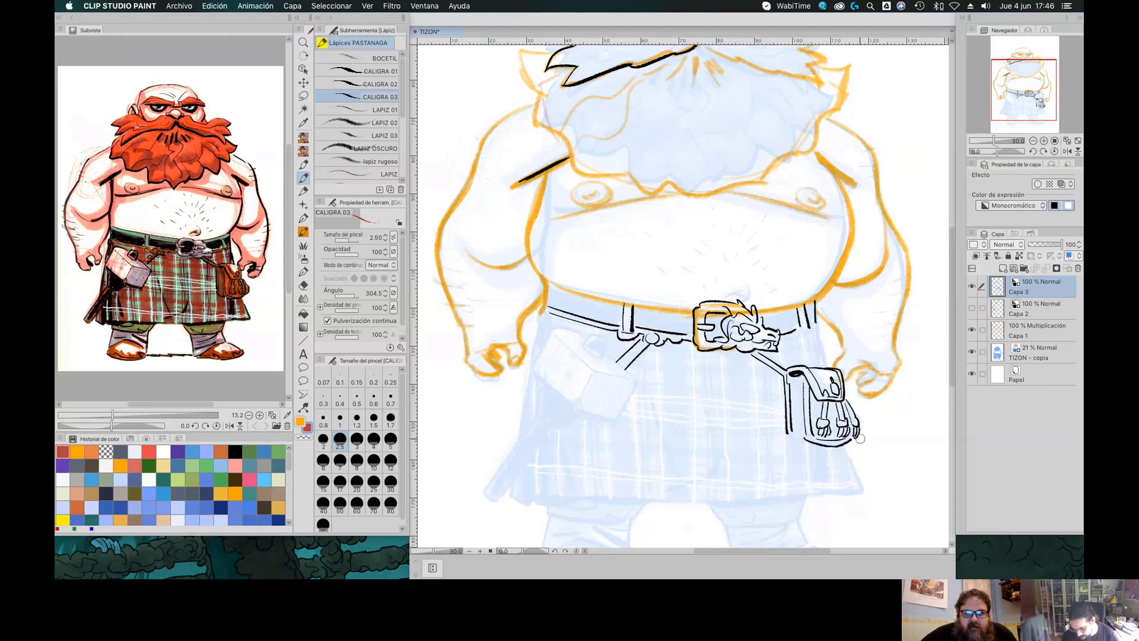
drag(790, 436, 823, 444)
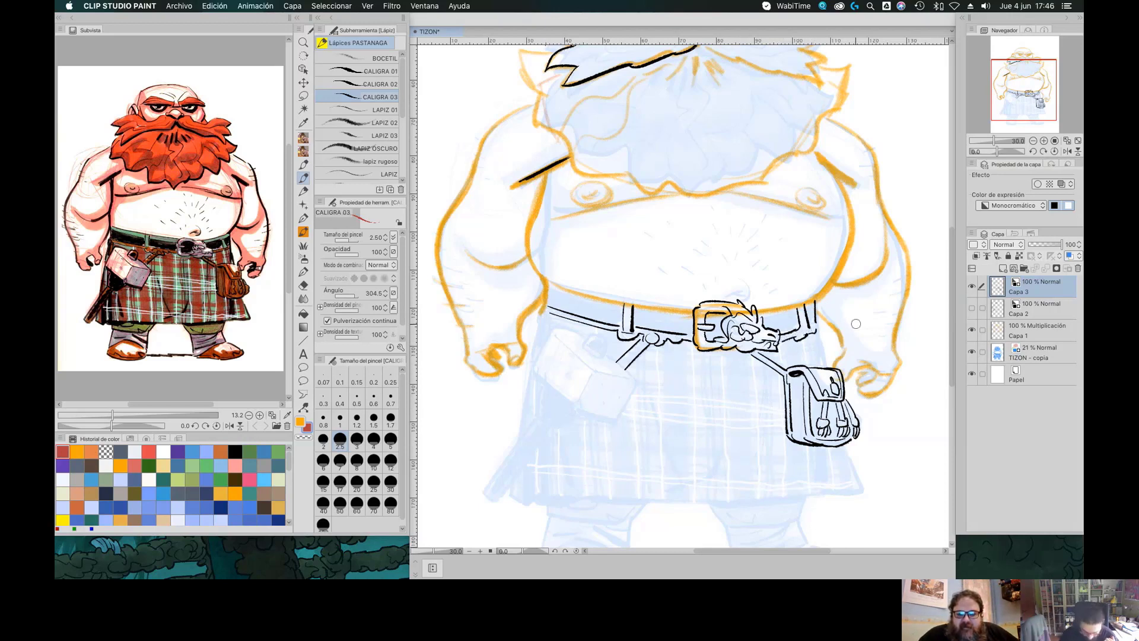
Hide all panels to check the canvas, then restore them and return to the pen
key(e)
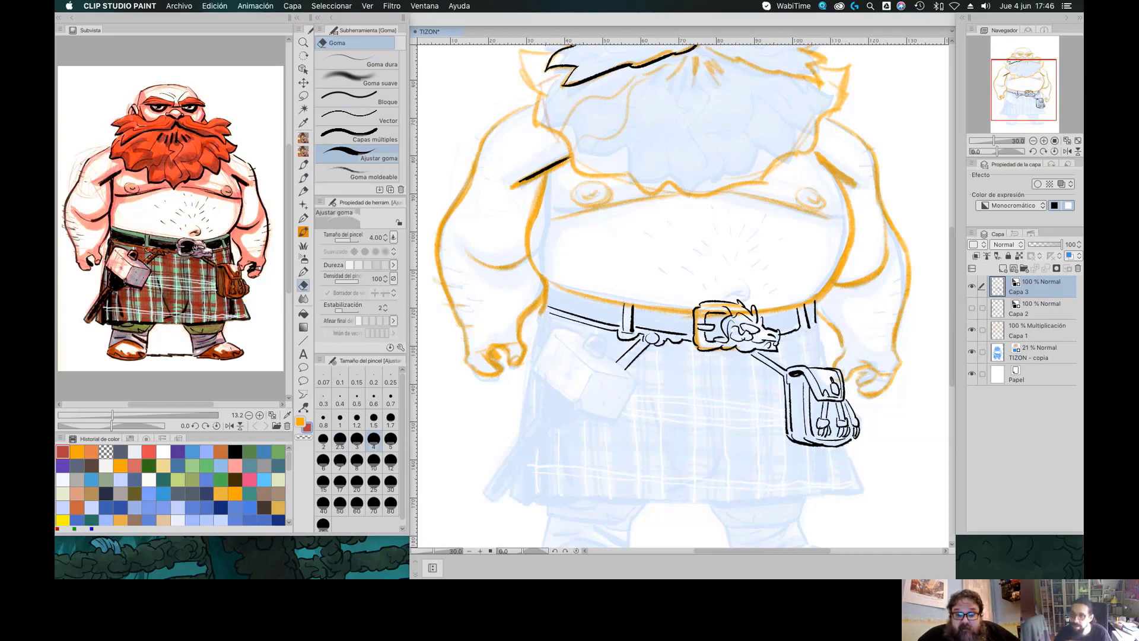
key(Tab)
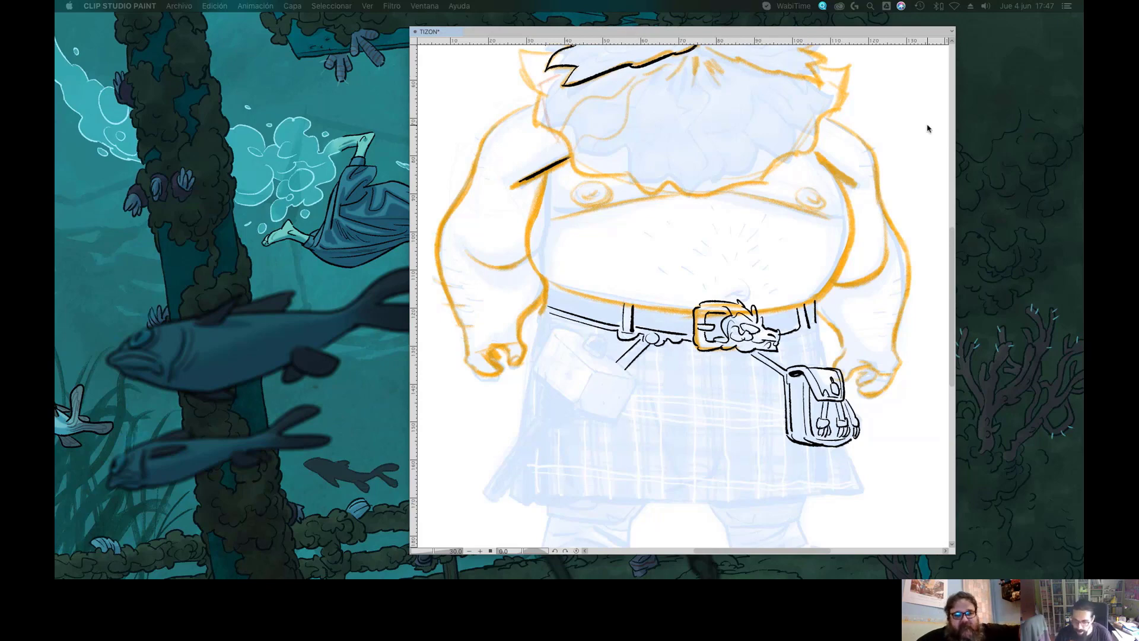
key(Tab)
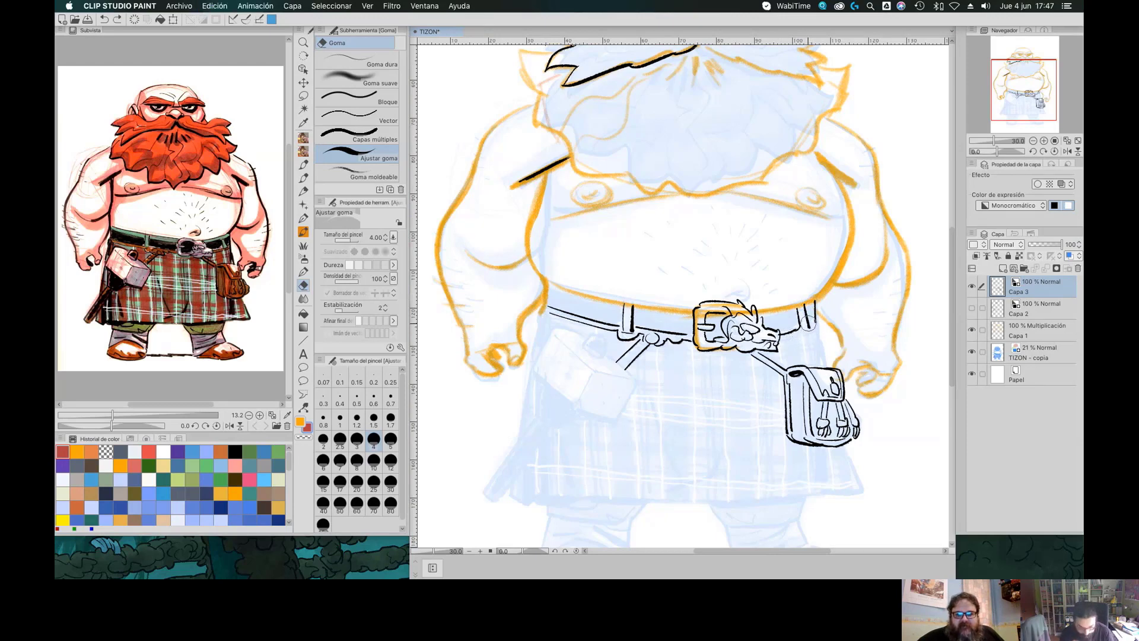
key(p)
key(p)
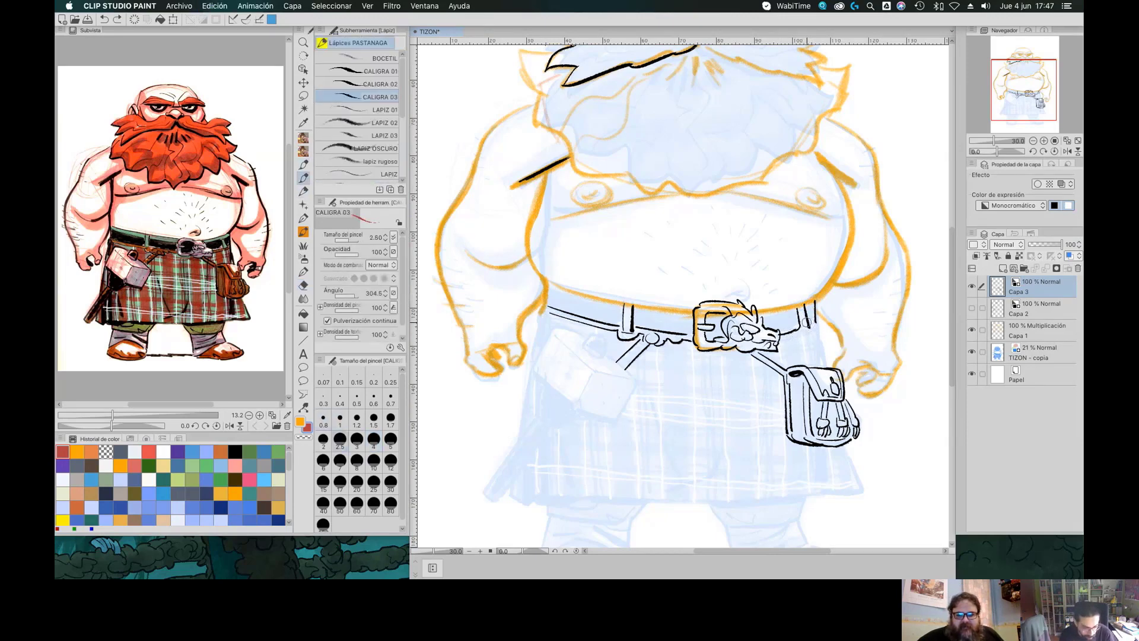
Extend the belt to the right of the buckle and redraw its end loop
drag(780, 343, 800, 335)
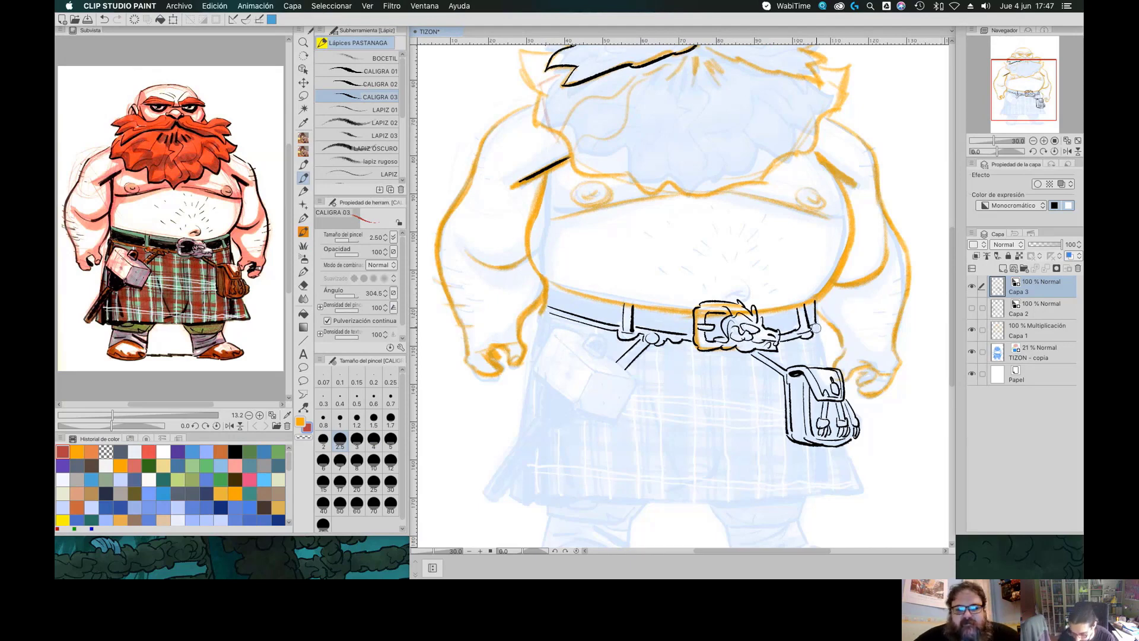
key(super+z)
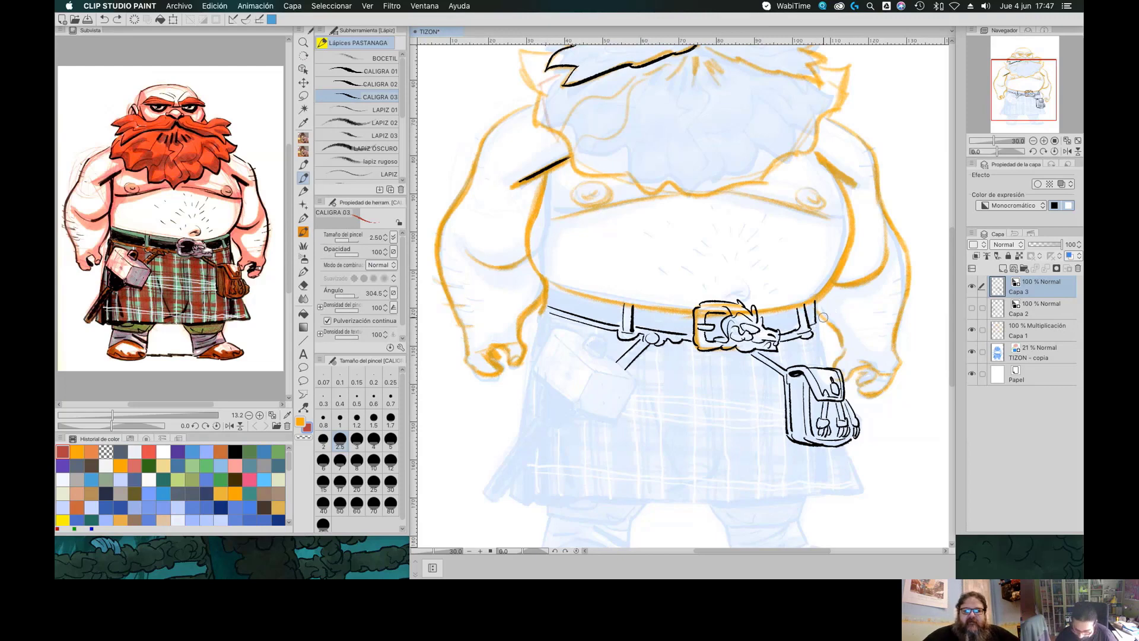
drag(819, 319, 814, 329)
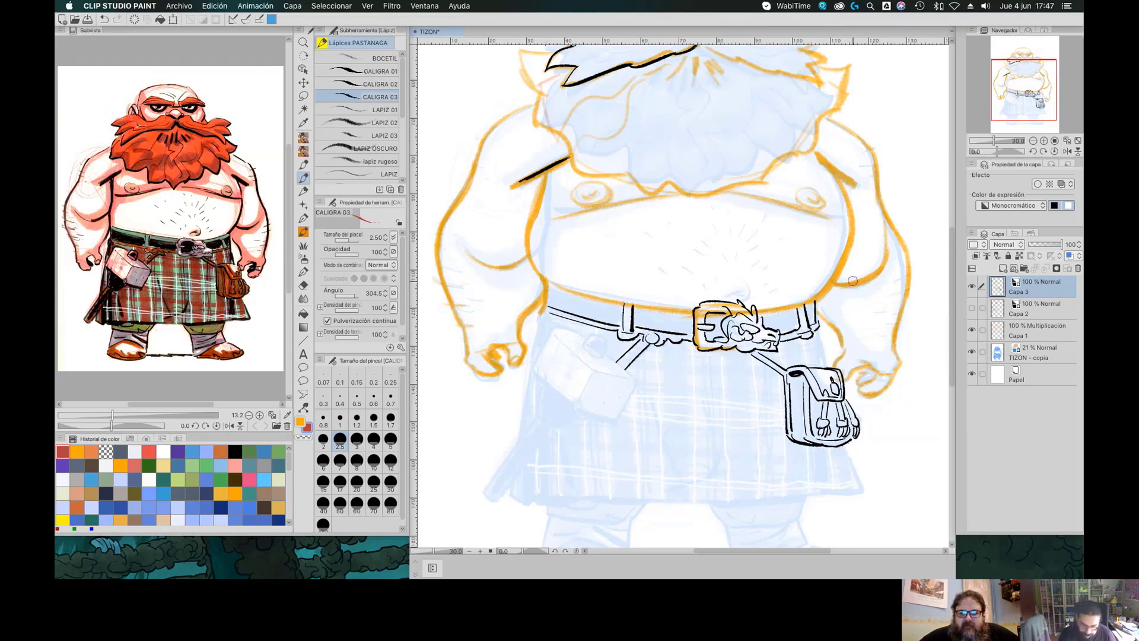
Ink the kilt's left edge and a pleat line below the belt
drag(1016, 89, 1009, 101)
mouse_move(603, 219)
mouse_down()
mouse_move(580, 402)
mouse_move(595, 372)
mouse_move(595, 402)
mouse_up()
mouse_move(607, 240)
mouse_down()
mouse_move(607, 397)
mouse_move(641, 407)
mouse_move(903, 405)
mouse_up()
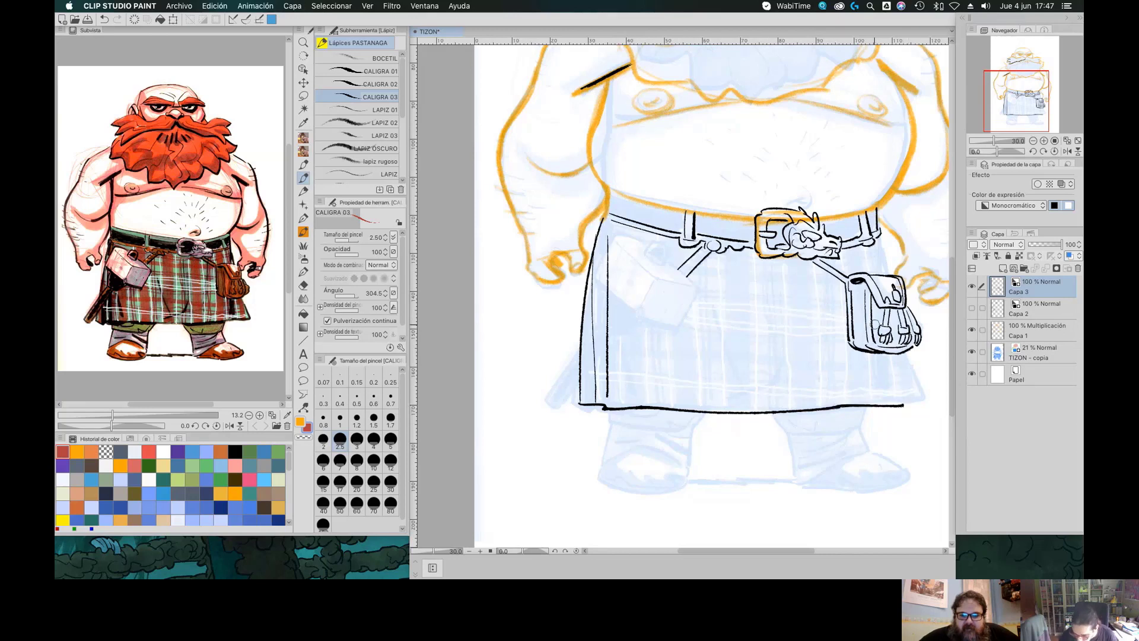
Ink a pleat line and the kilt's right edge, and erase a nick at the hem
mouse_move(881, 356)
mouse_down()
mouse_move(873, 396)
mouse_move(903, 353)
mouse_up()
drag(880, 231, 891, 277)
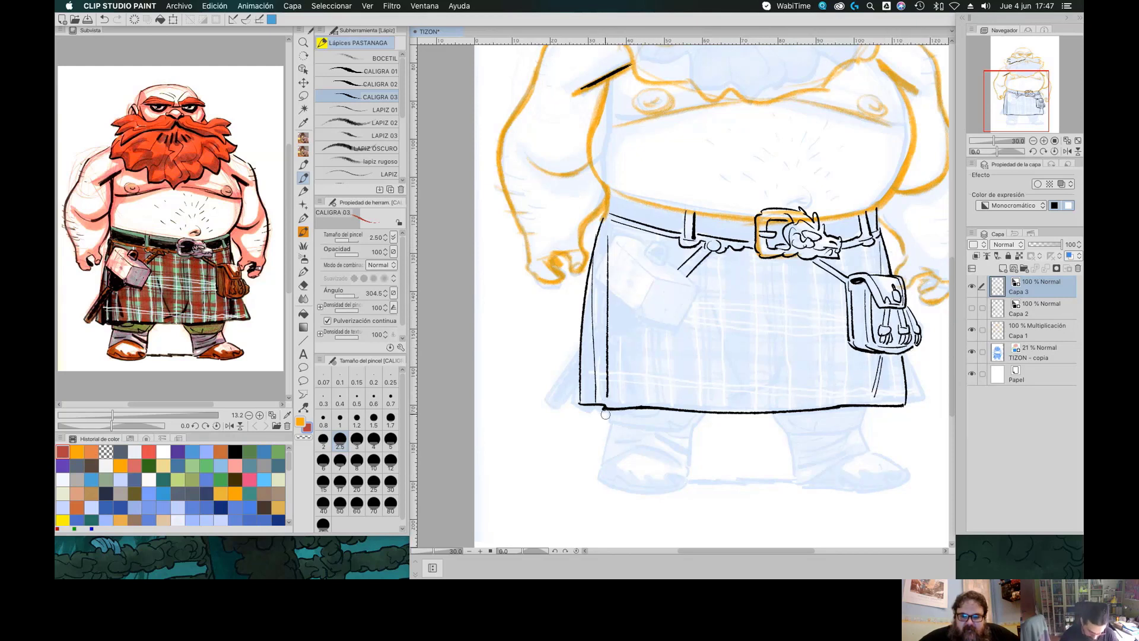
drag(601, 408, 604, 414)
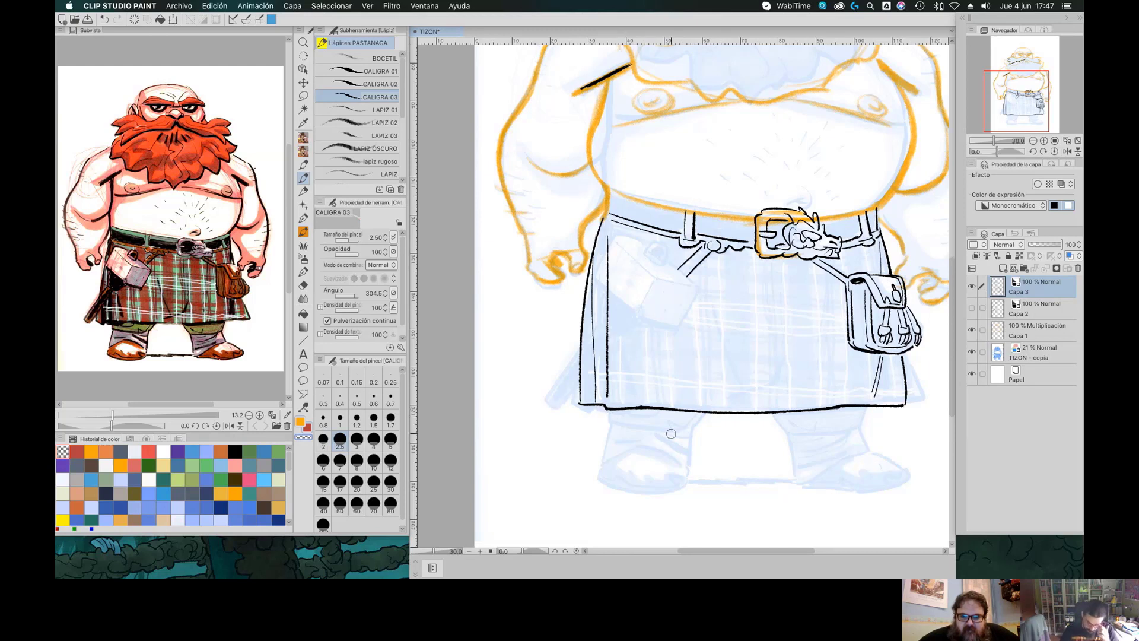
With the pen at 2.60, ink the knee curves under the hem's left and right sides
key(bracketright)
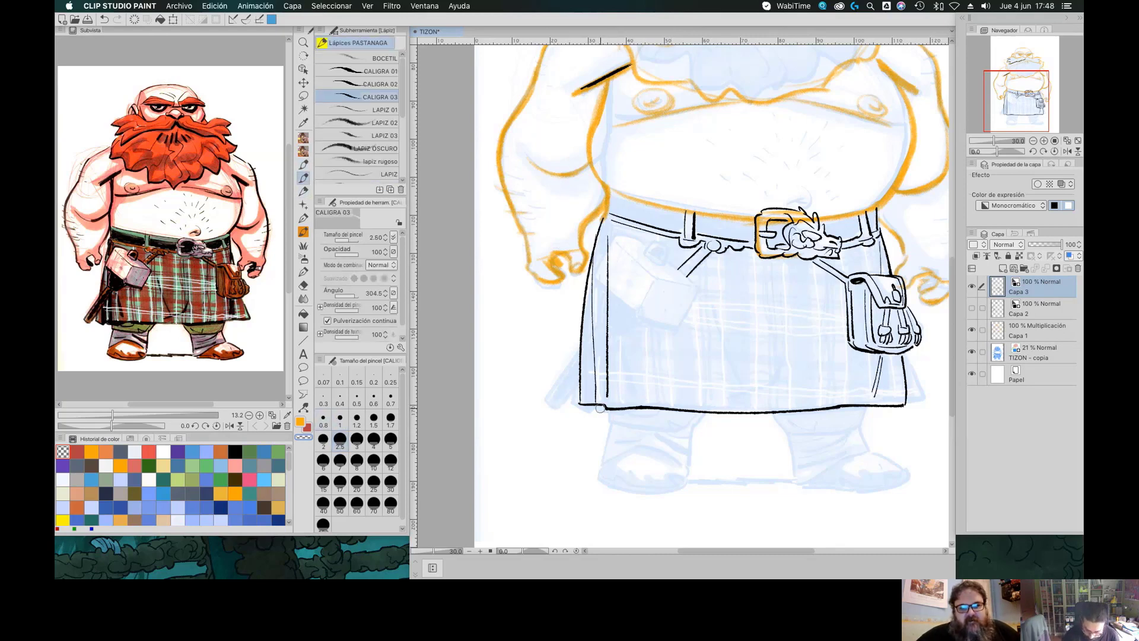
key(c)
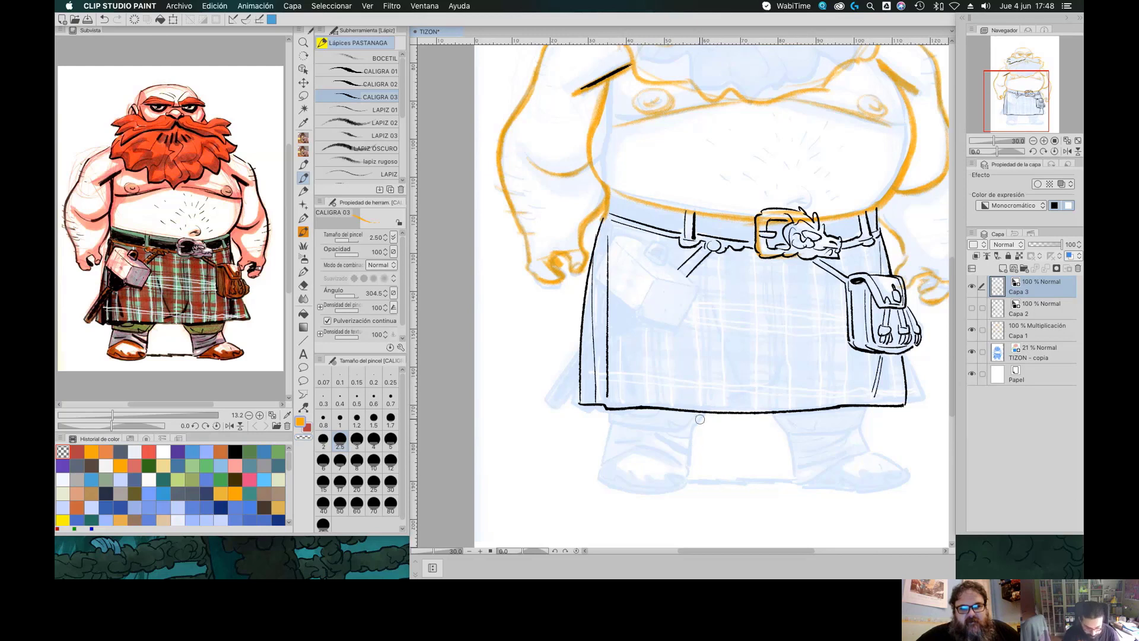
key(x)
mouse_move(600, 410)
mouse_down()
mouse_move(690, 414)
mouse_move(643, 426)
mouse_move(690, 432)
mouse_move(709, 417)
mouse_move(789, 434)
mouse_move(766, 425)
mouse_move(797, 433)
mouse_move(852, 410)
mouse_up()
key(super+z)
drag(798, 433, 881, 412)
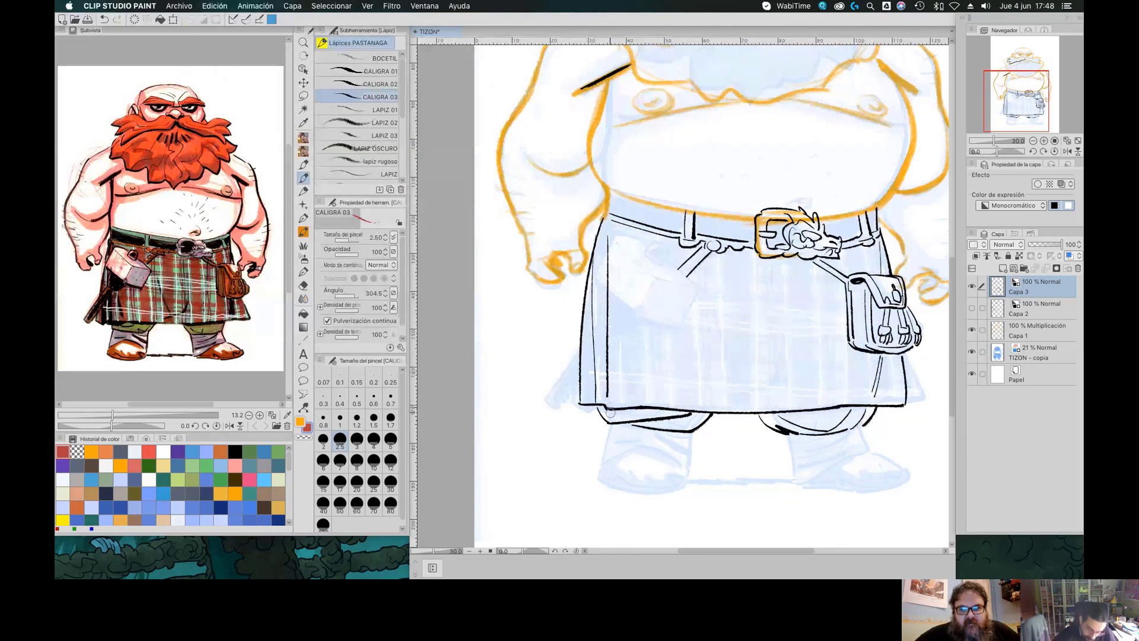
Ink the left leg's outline and two diagonal hose-wrap lines
mouse_move(607, 424)
mouse_down()
mouse_move(604, 466)
mouse_move(653, 448)
mouse_move(691, 467)
mouse_up()
key(cmd+z)
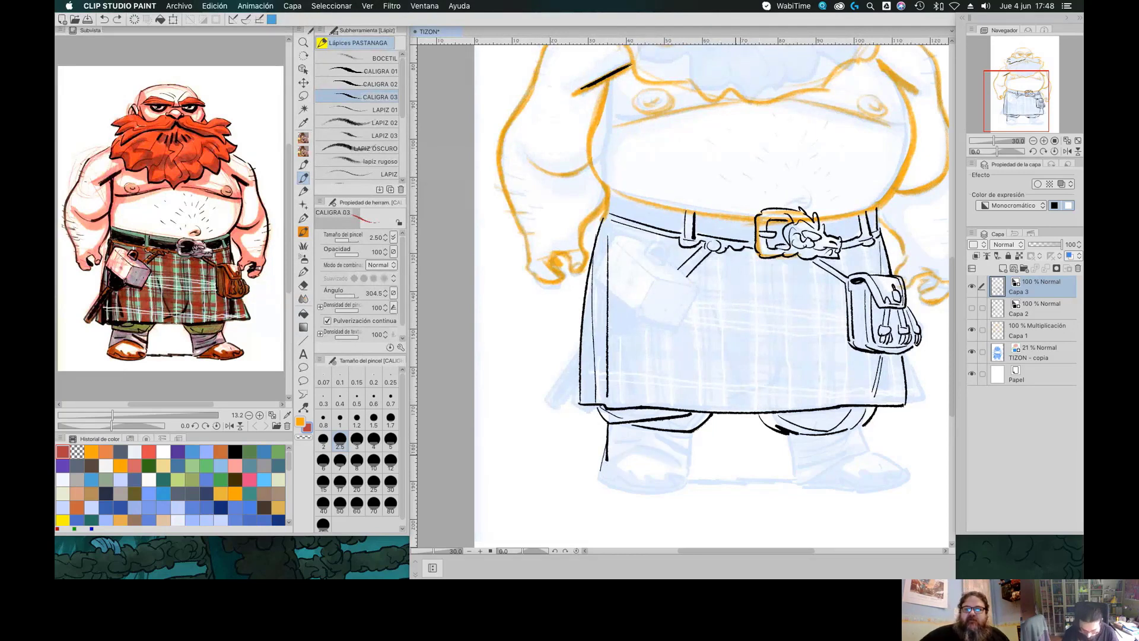
mouse_move(604, 467)
mouse_down()
mouse_move(651, 448)
mouse_move(690, 473)
mouse_up()
drag(621, 427, 656, 449)
mouse_move(637, 434)
mouse_down()
mouse_move(692, 461)
mouse_move(692, 476)
mouse_up()
Ink the right leg's diagonal wrap line and lower edge
drag(778, 428, 795, 476)
key(super+z)
mouse_move(783, 434)
mouse_down()
mouse_move(795, 474)
mouse_move(792, 459)
mouse_move(859, 436)
mouse_up()
key(super+z)
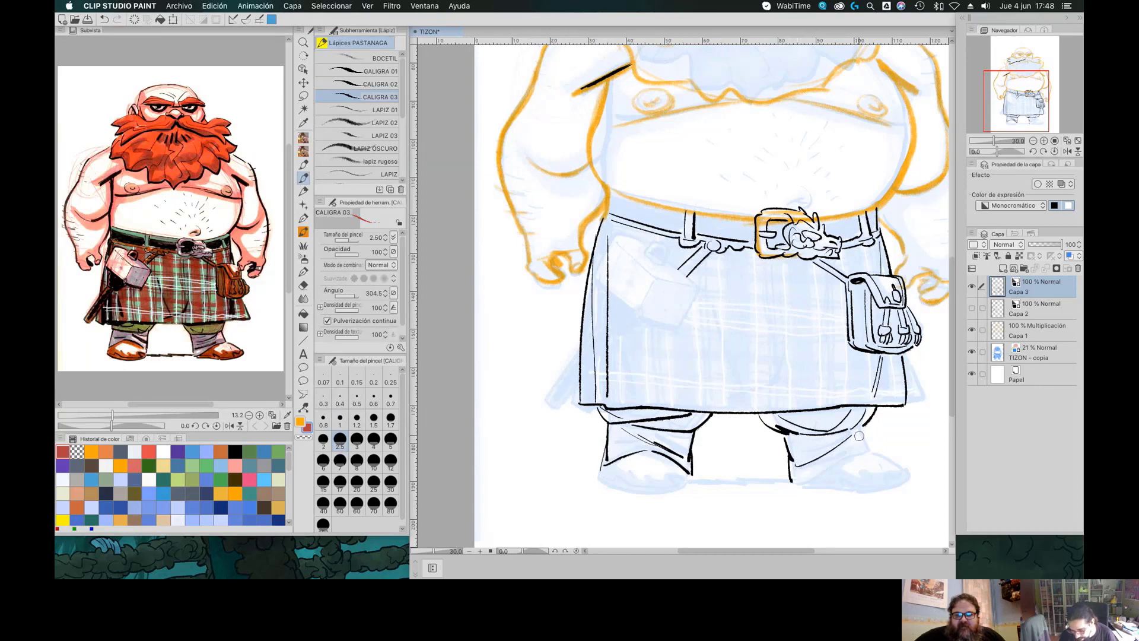
drag(794, 457, 848, 431)
drag(792, 482, 867, 453)
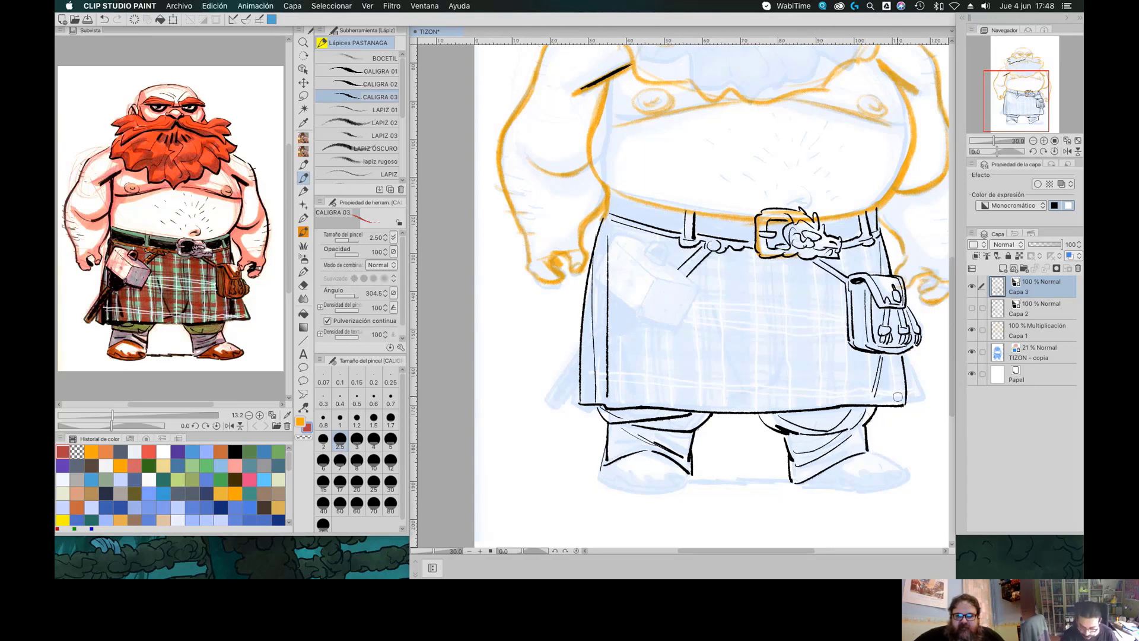
Join a short line to the kilt's left edge, then ink a stroke at the shoulder top
drag(607, 188, 601, 223)
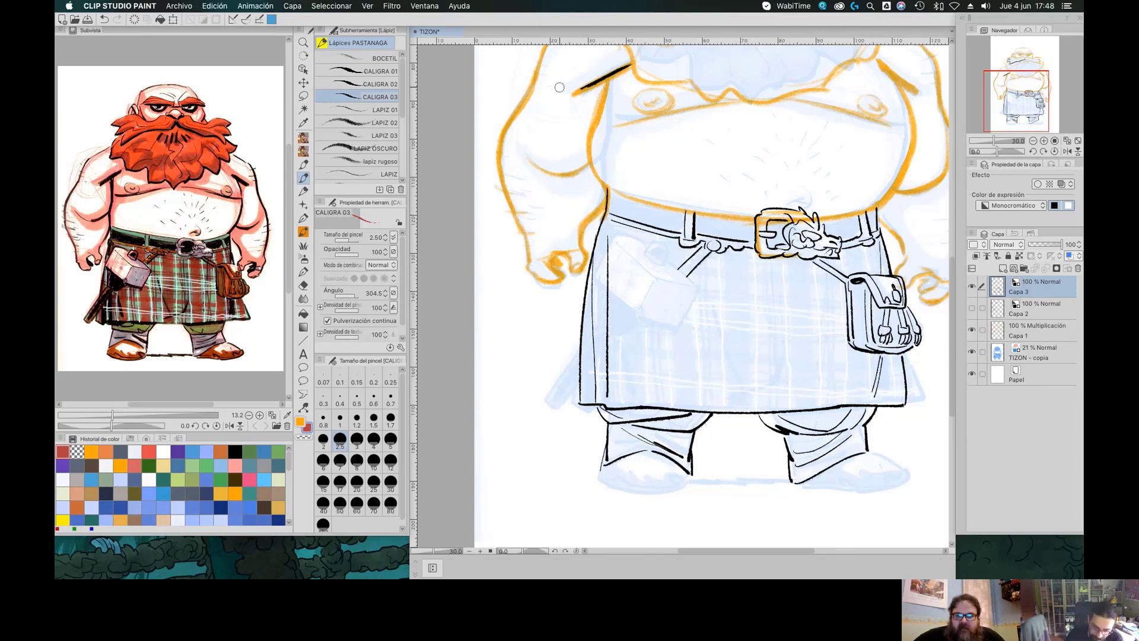
scroll(711, 296, up, 5)
drag(603, 128, 556, 164)
key(super+z)
drag(602, 128, 555, 164)
Ink the left arm from shoulder to hand, plus the forearm's outer edge and underside
key(super+z)
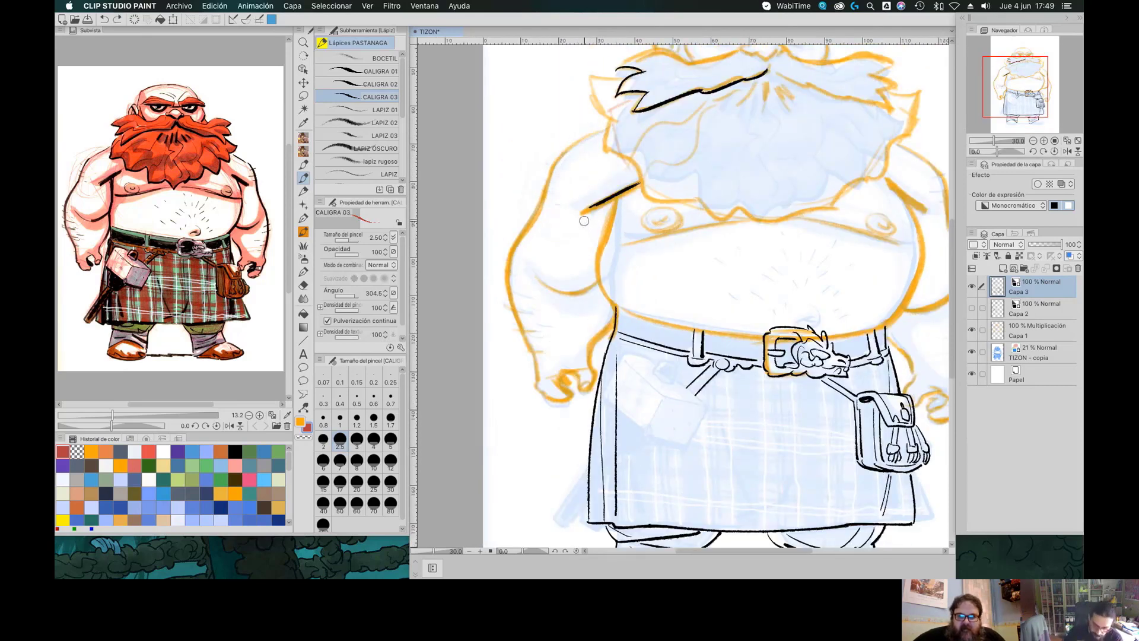
mouse_move(601, 128)
mouse_down()
mouse_move(551, 172)
mouse_move(508, 284)
mouse_move(549, 394)
mouse_move(574, 389)
mouse_move(564, 376)
mouse_move(576, 374)
mouse_move(590, 388)
mouse_up()
mouse_move(611, 325)
mouse_down()
mouse_move(588, 355)
mouse_move(596, 388)
mouse_up()
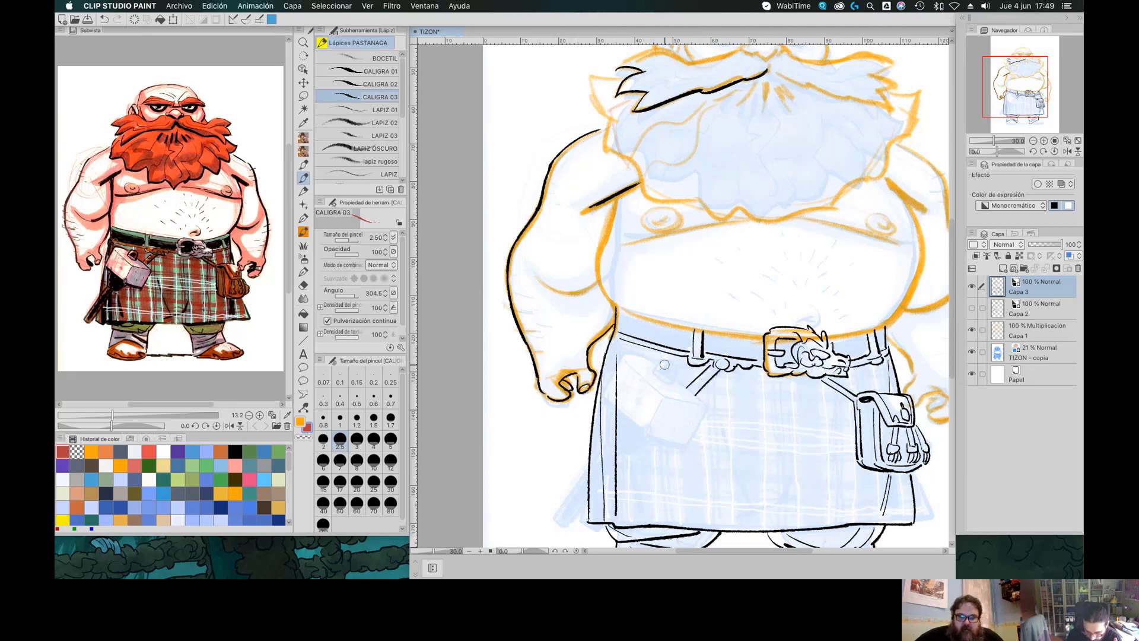
mouse_move(533, 274)
mouse_down()
mouse_move(598, 285)
mouse_move(555, 291)
mouse_move(596, 283)
mouse_up()
key(super+z)
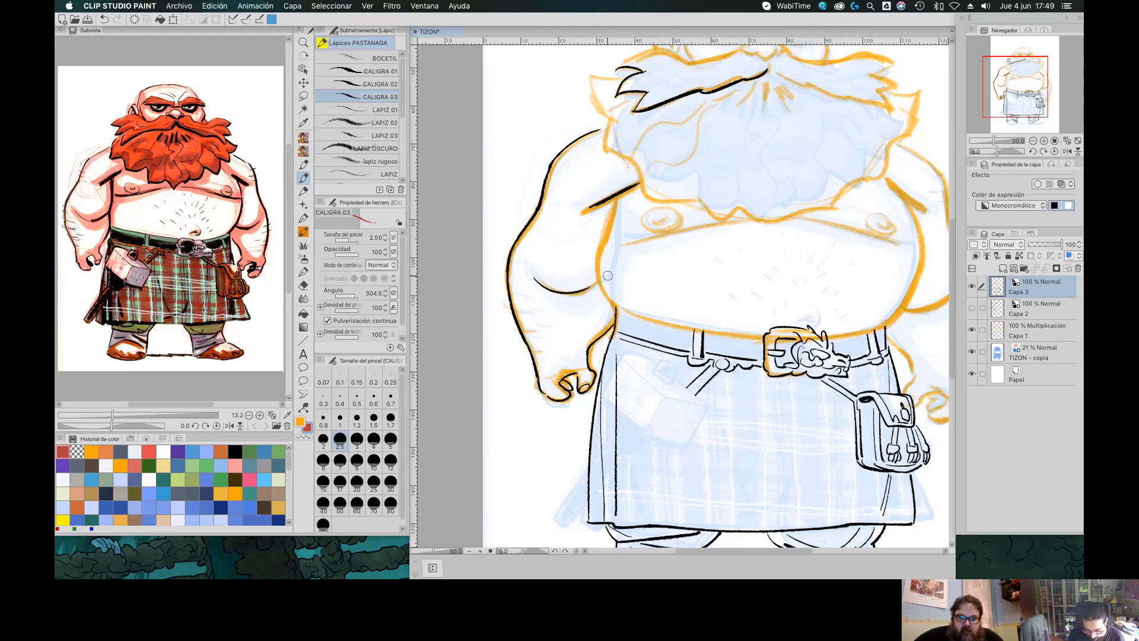
Add a new layer above Capa 3 and rename it 'lin2'
click(1003, 269)
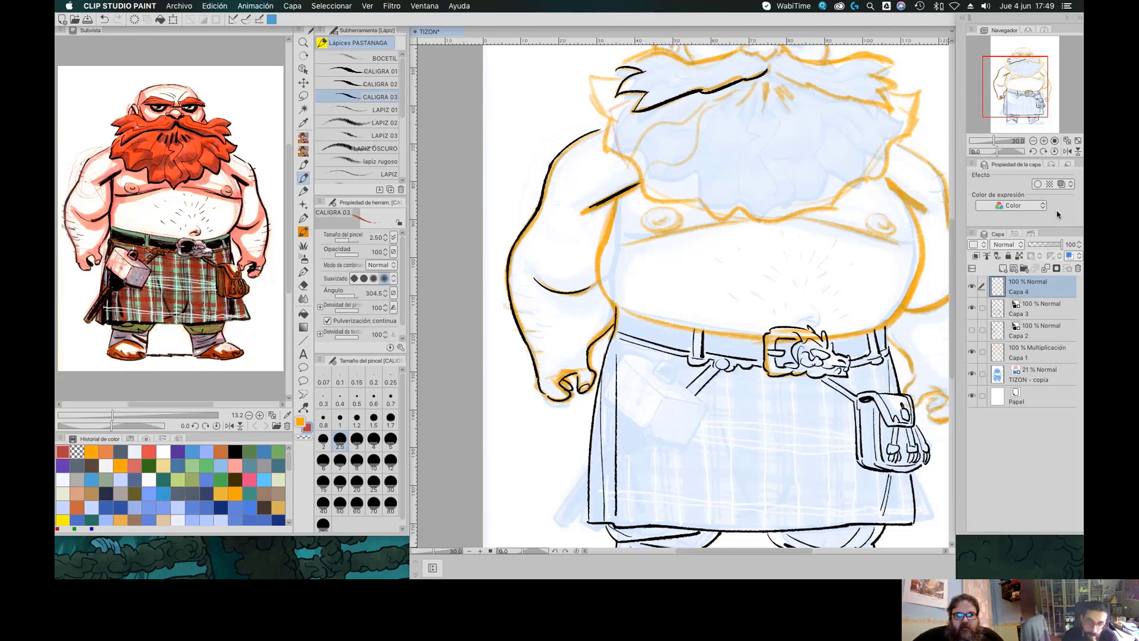
double_click(1024, 292)
key(BackSpace)
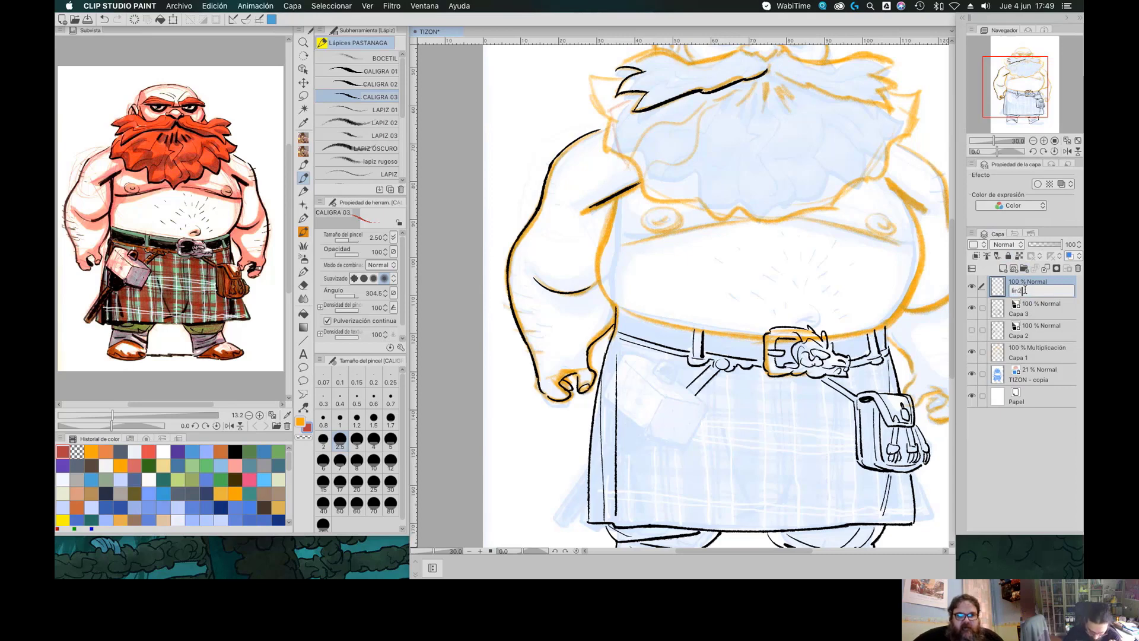
key(Return)
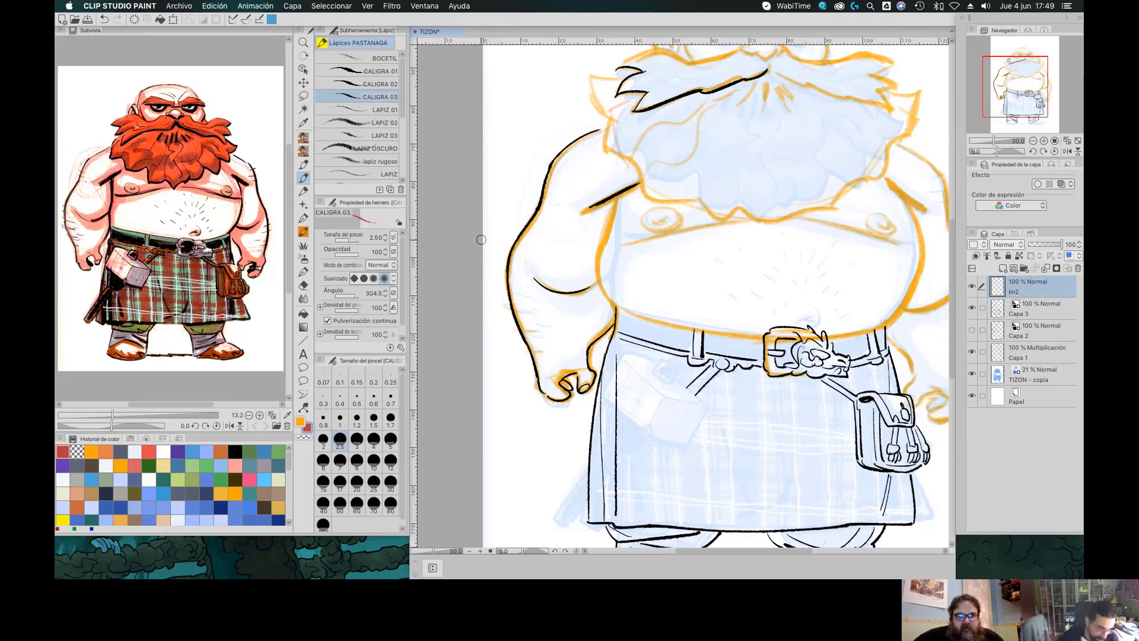
Draw short red hair strokes along the left arm's outline, redoing one misplaced stroke
mouse_move(503, 303)
mouse_down()
mouse_move(536, 315)
mouse_move(536, 331)
mouse_move(548, 306)
mouse_up()
key(super+z)
drag(522, 350, 557, 335)
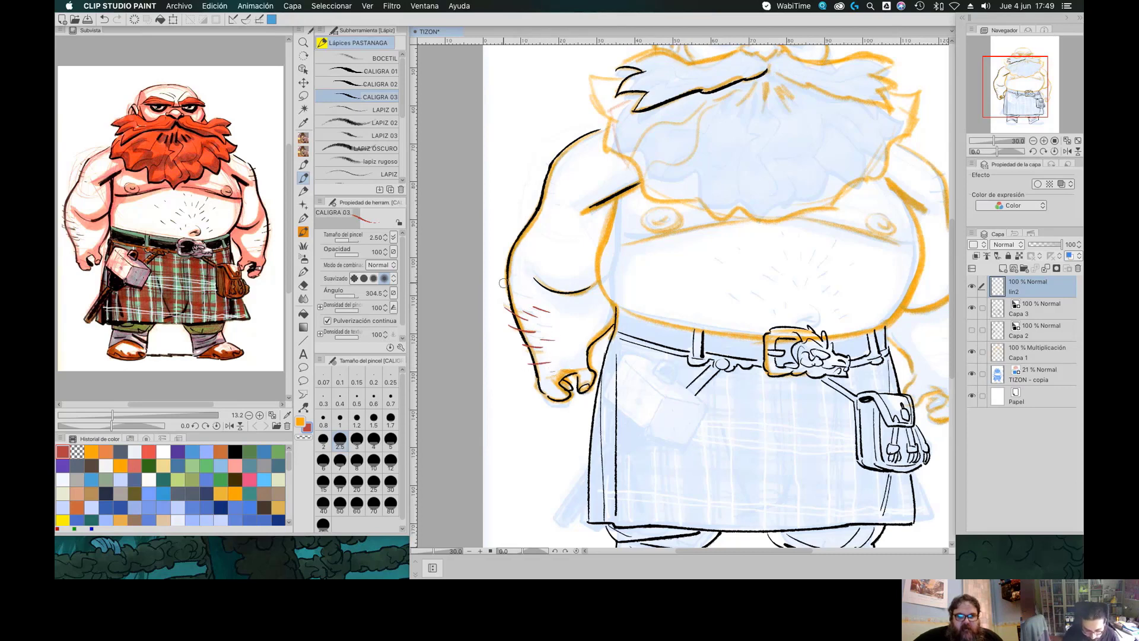
mouse_move(537, 187)
mouse_down()
mouse_move(573, 139)
mouse_move(588, 148)
mouse_up()
Add short red hair strokes across the belly around the navel
mouse_move(745, 276)
mouse_down()
mouse_move(794, 265)
mouse_move(837, 286)
mouse_up()
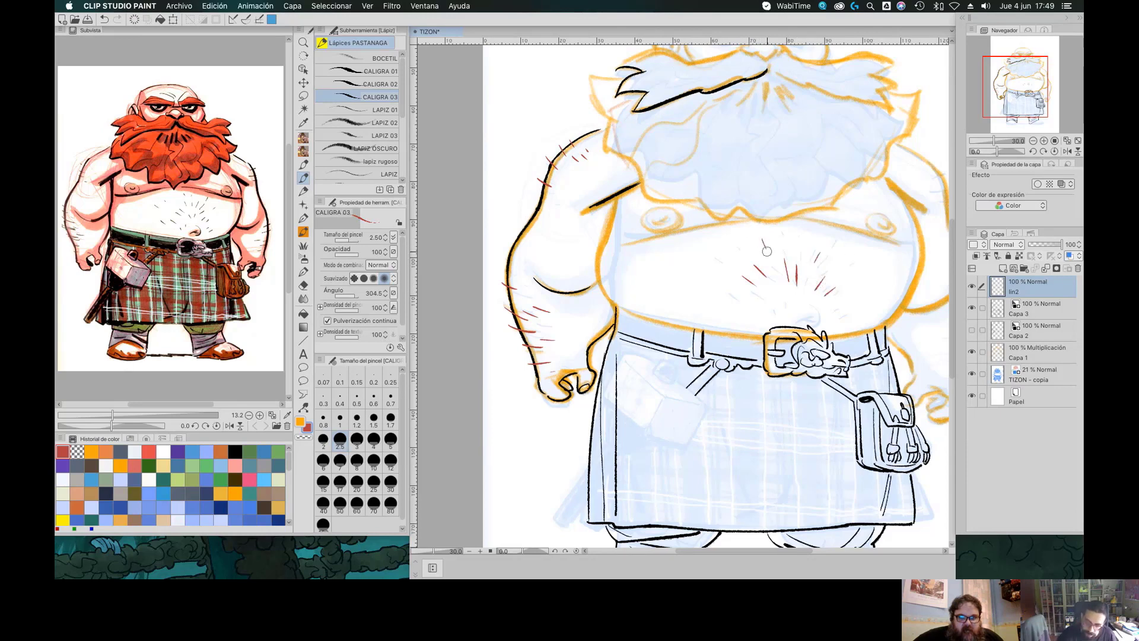
drag(813, 264, 821, 252)
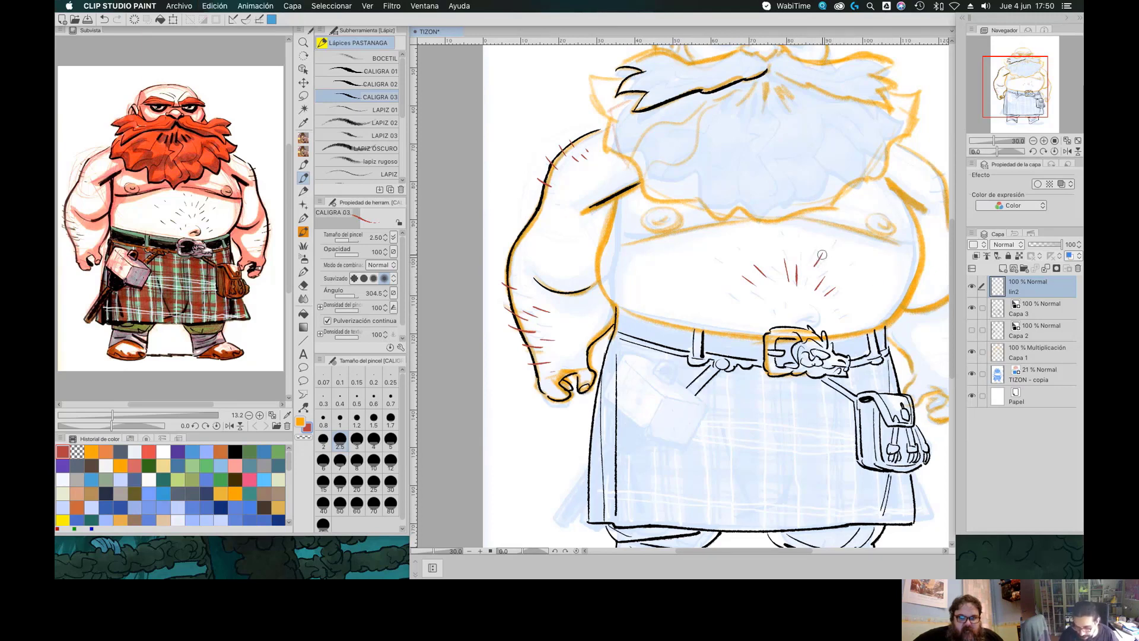
mouse_move(769, 257)
mouse_down()
mouse_move(764, 248)
mouse_move(802, 237)
mouse_up()
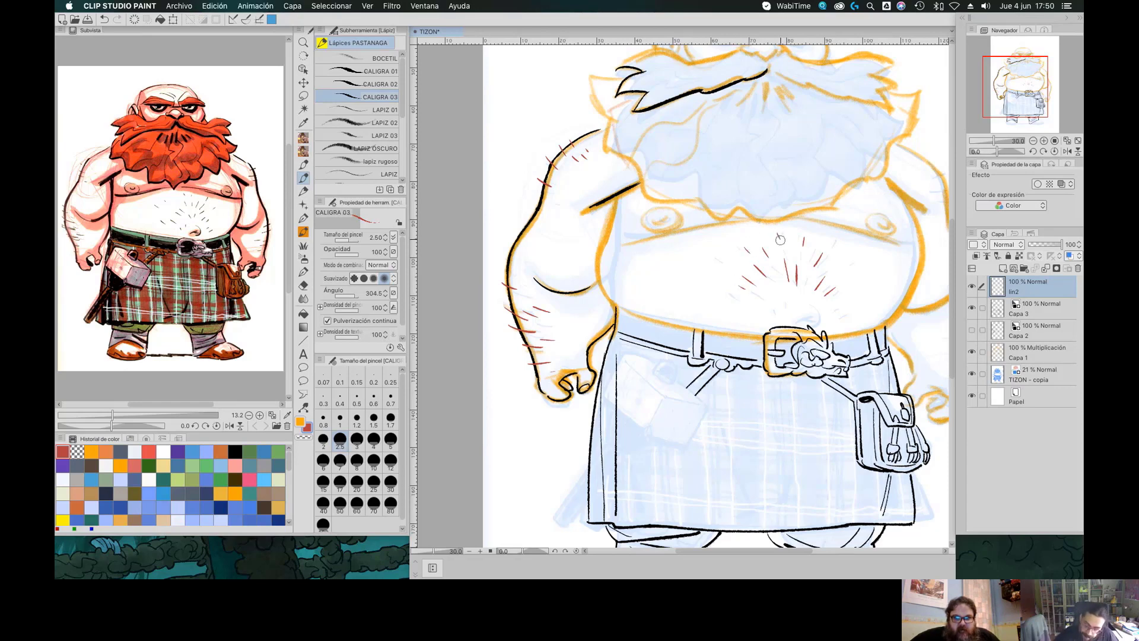
drag(841, 257, 844, 251)
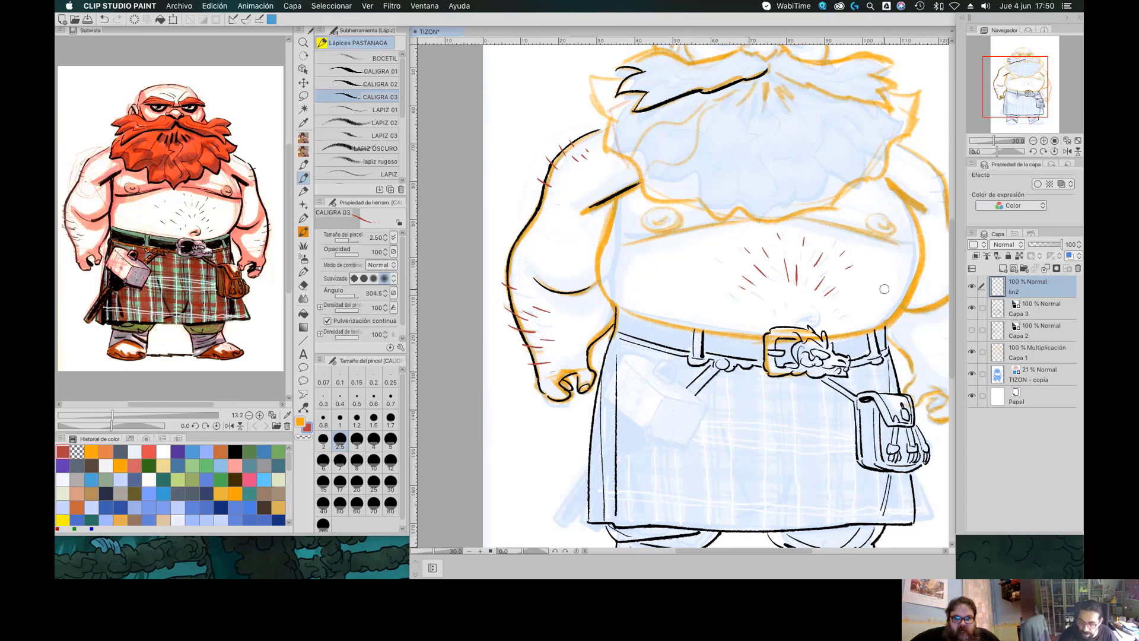
mouse_move(786, 295)
mouse_down()
mouse_move(810, 277)
mouse_move(803, 302)
mouse_up()
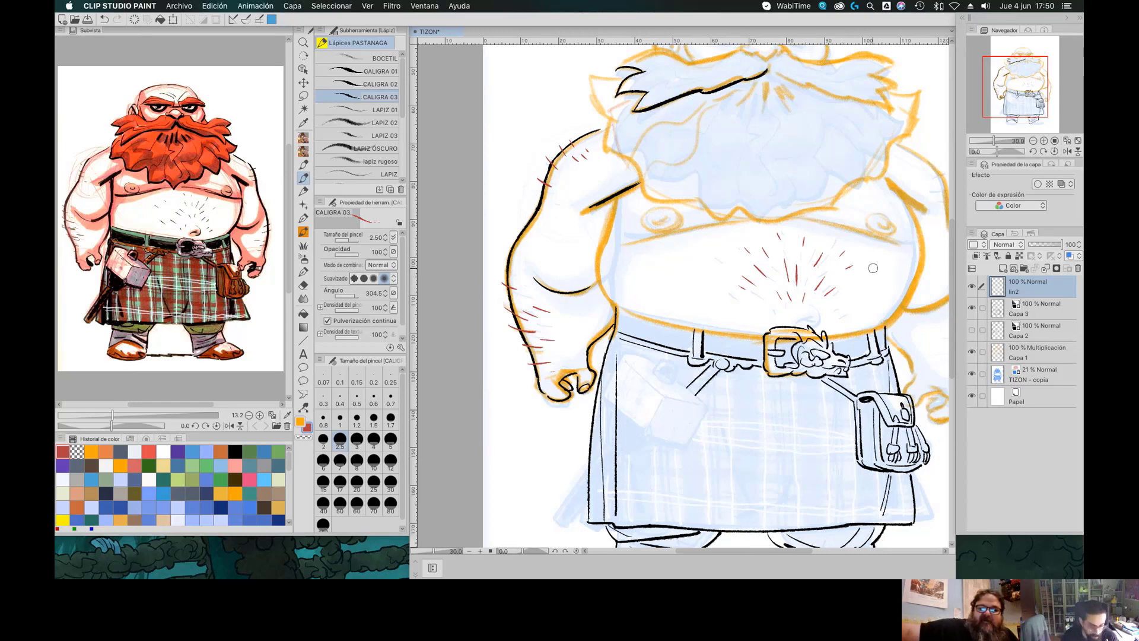
Create a new layer above Capa 2 and name it 'lin'
click(1032, 333)
click(1003, 269)
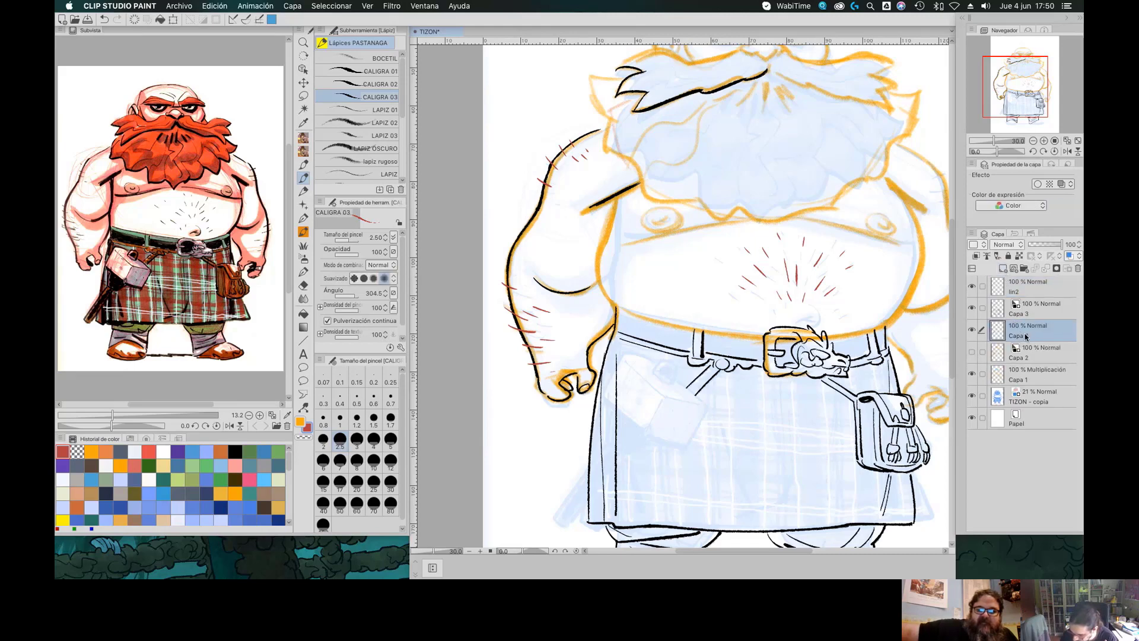
double_click(1020, 336)
text(lin)
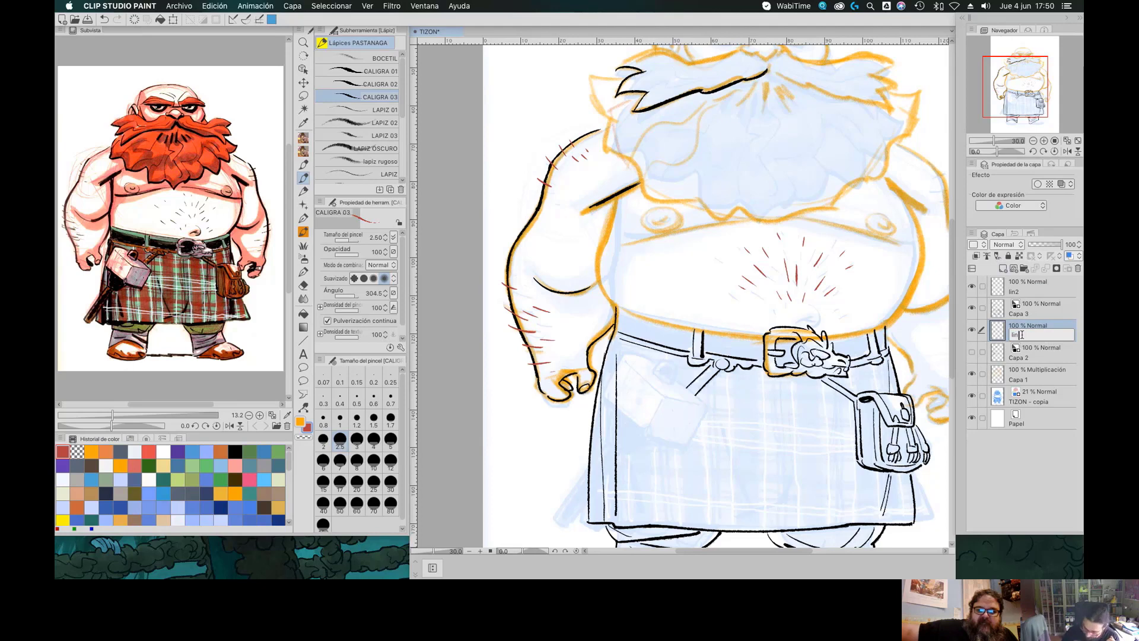
key(Return)
Give both lin and lin2 the red Rojo layer colour, leaving lin active
click(974, 244)
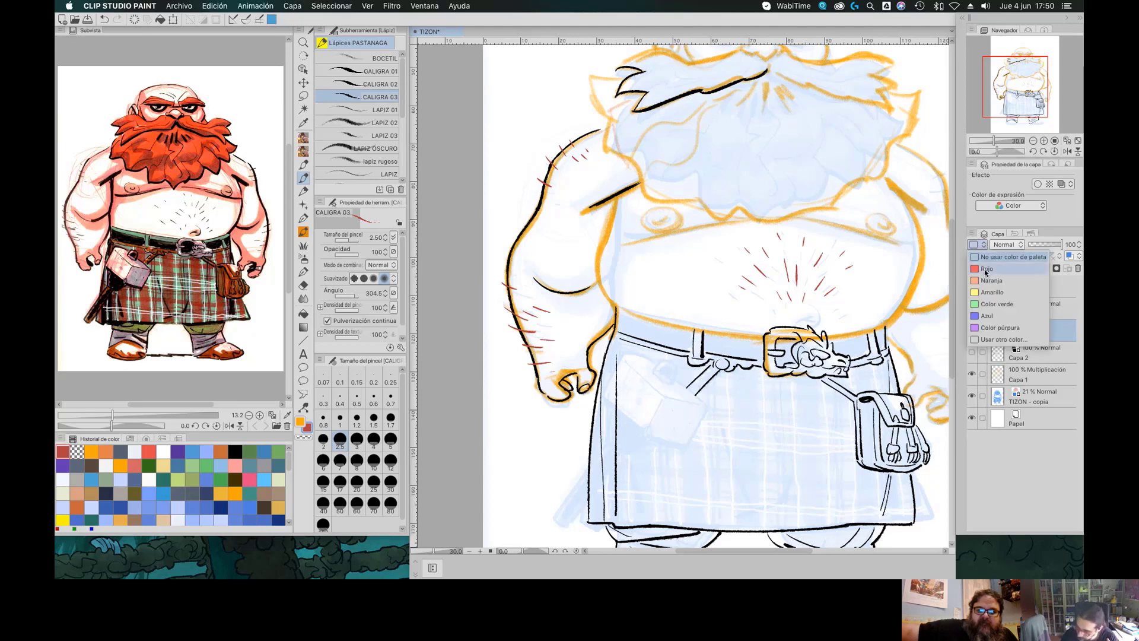
click(985, 270)
click(974, 245)
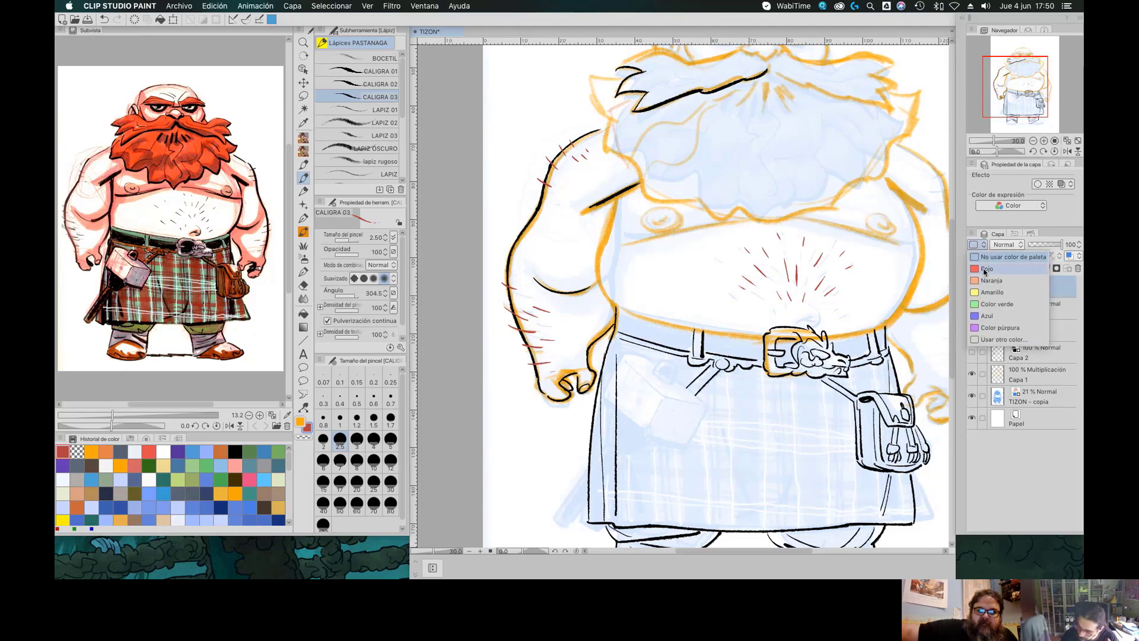
click(985, 270)
click(1033, 339)
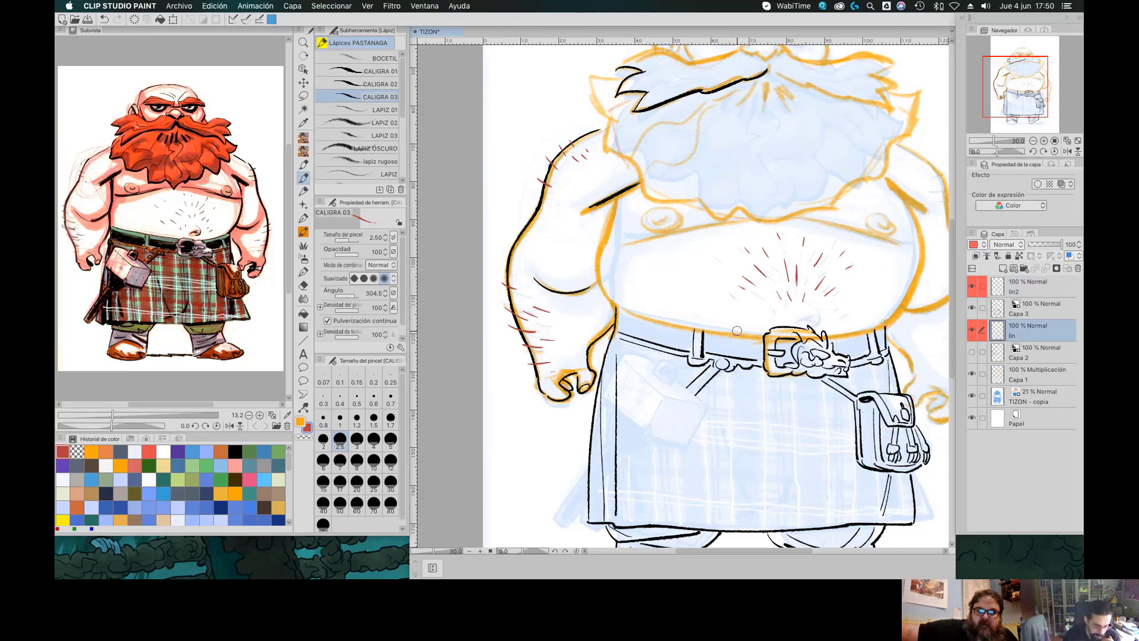
Trace the moustache's lower and upper edges in thin red lines
drag(640, 102, 764, 68)
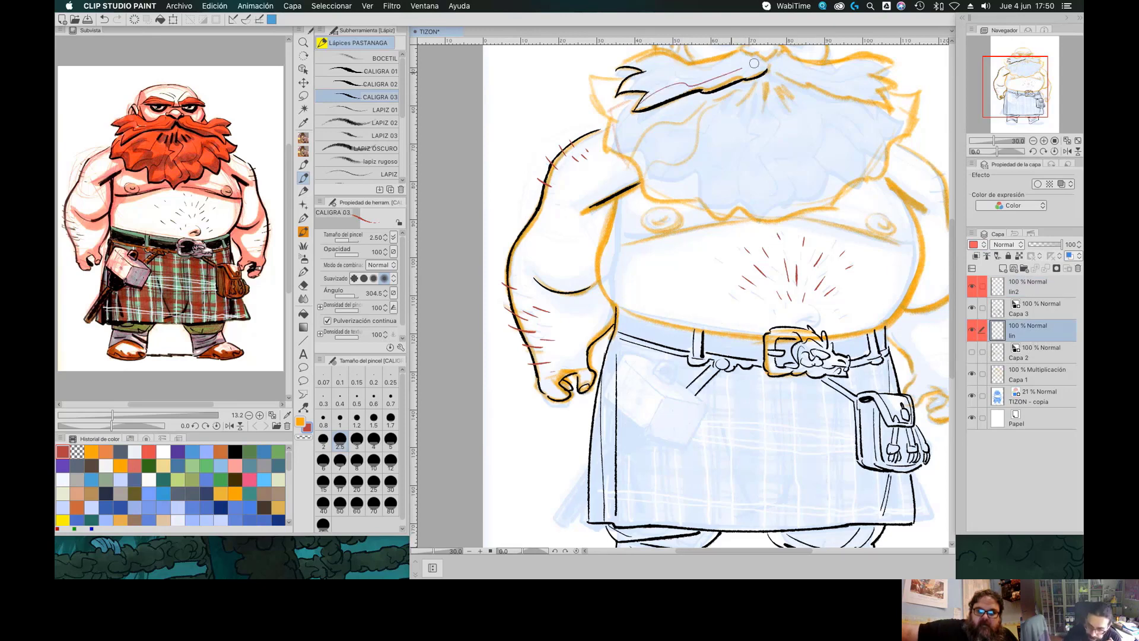
key(super+z)
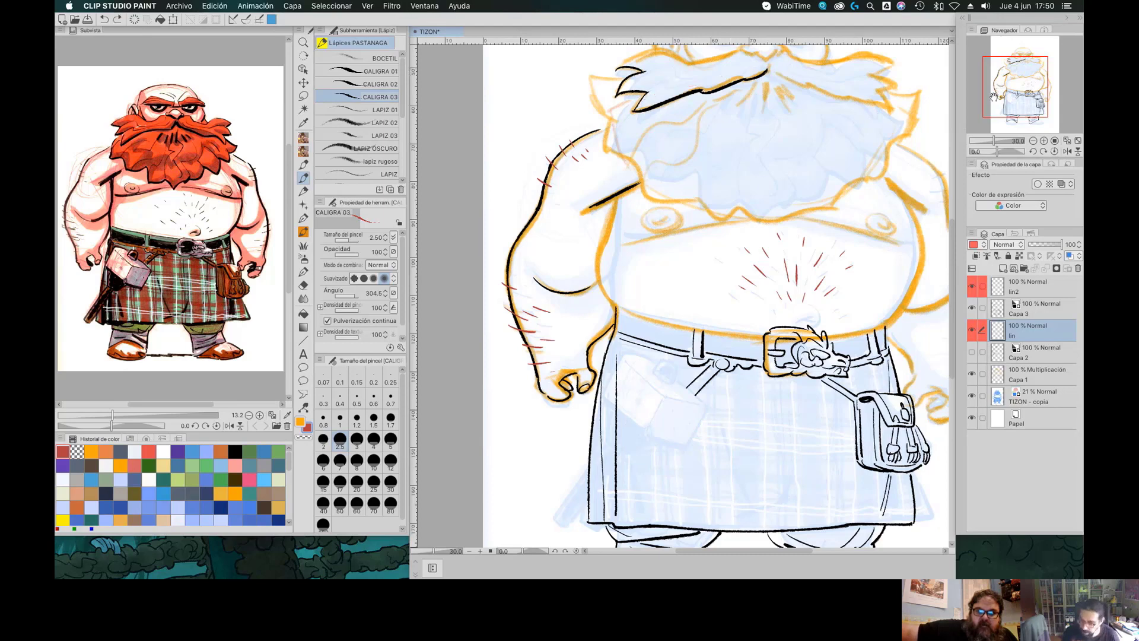
drag(1014, 95, 983, 95)
drag(657, 218, 761, 190)
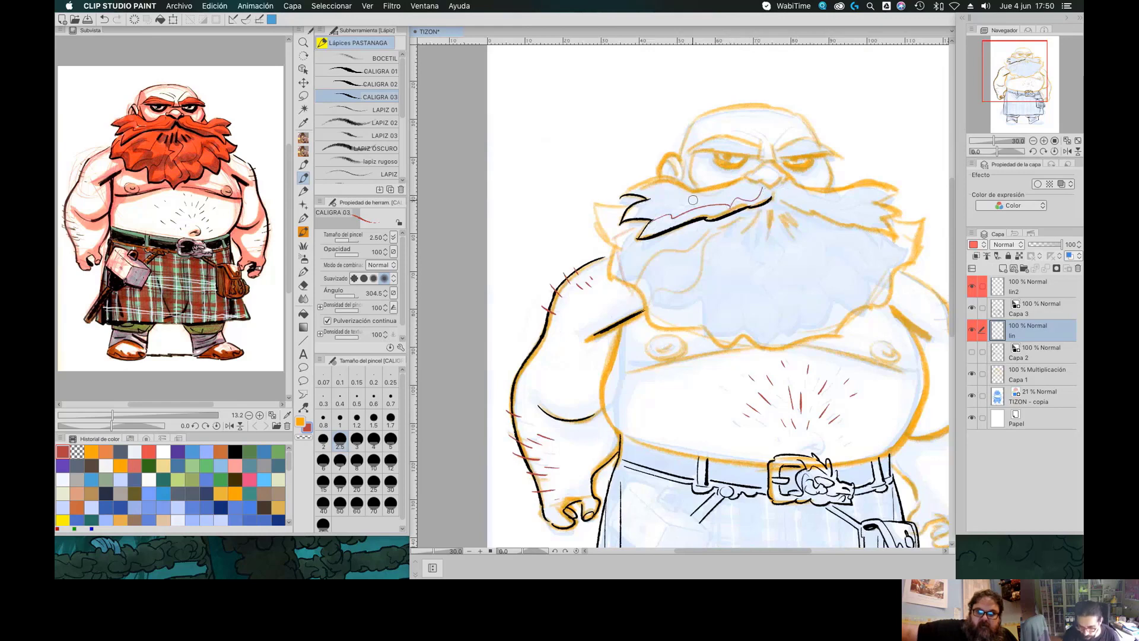
drag(622, 212, 766, 185)
drag(630, 193, 752, 181)
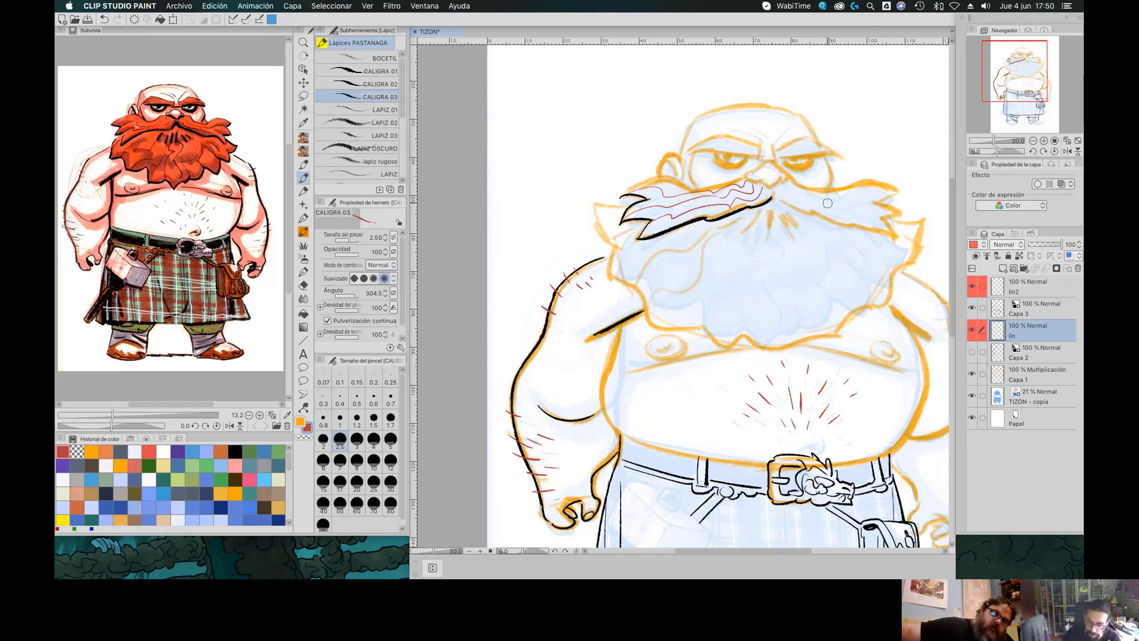
Draw curving red flow lines on the left side of the beard
drag(637, 285, 748, 220)
drag(626, 276, 691, 234)
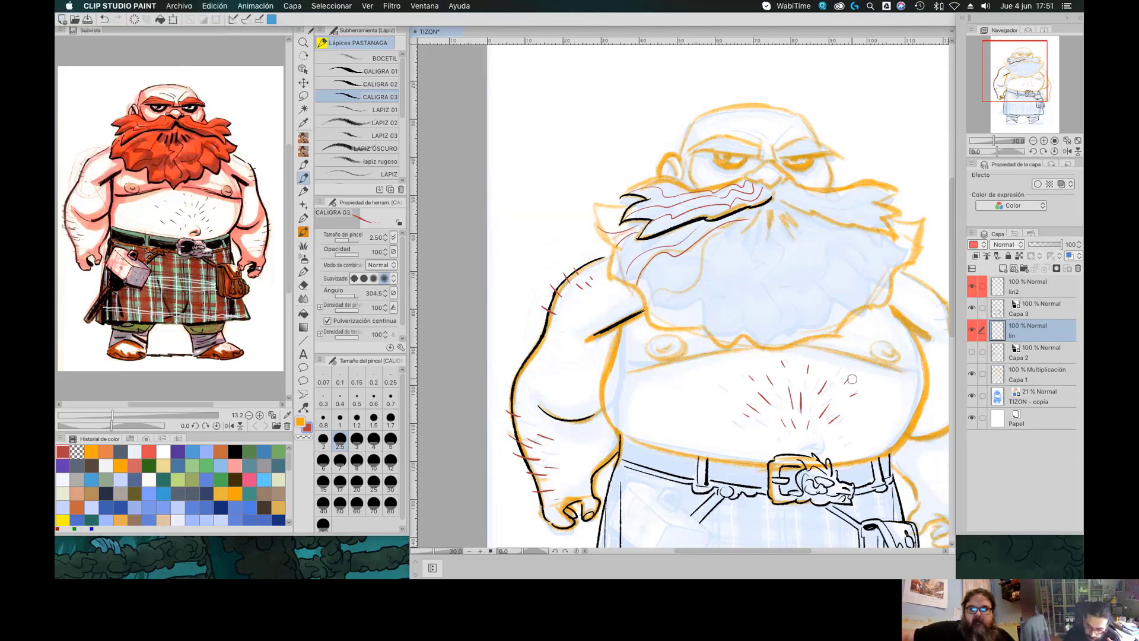
mouse_move(651, 321)
mouse_down()
mouse_move(721, 246)
mouse_move(769, 234)
mouse_move(730, 259)
mouse_move(710, 324)
mouse_move(738, 314)
mouse_move(781, 205)
mouse_up()
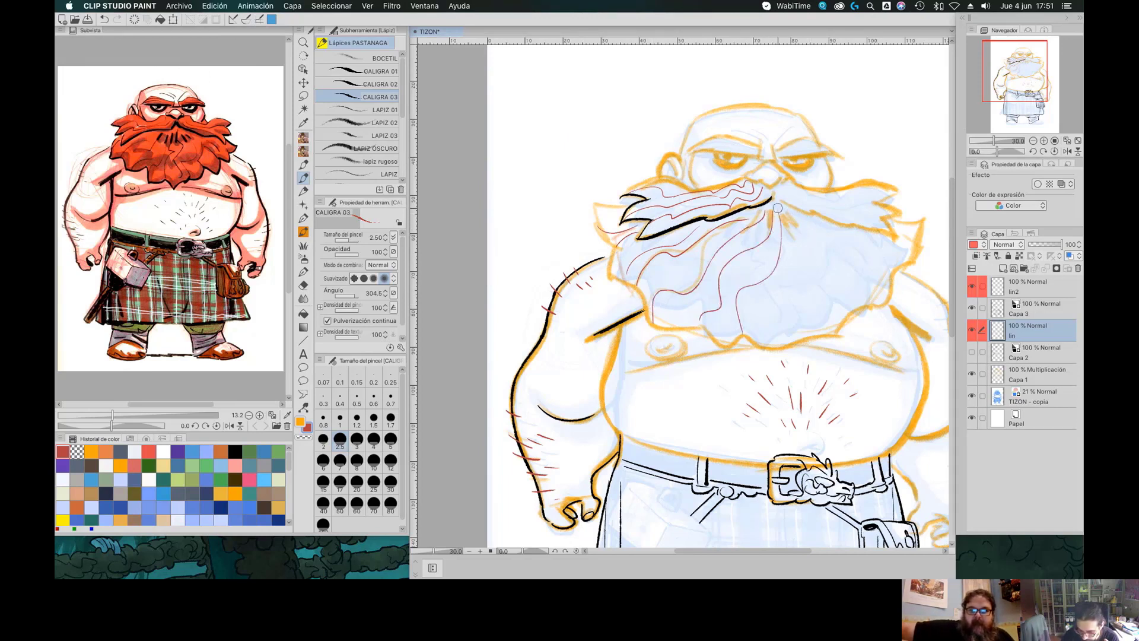
key(super+z)
mouse_move(777, 214)
mouse_down()
mouse_move(749, 272)
mouse_move(741, 328)
mouse_move(779, 282)
mouse_move(789, 212)
mouse_up()
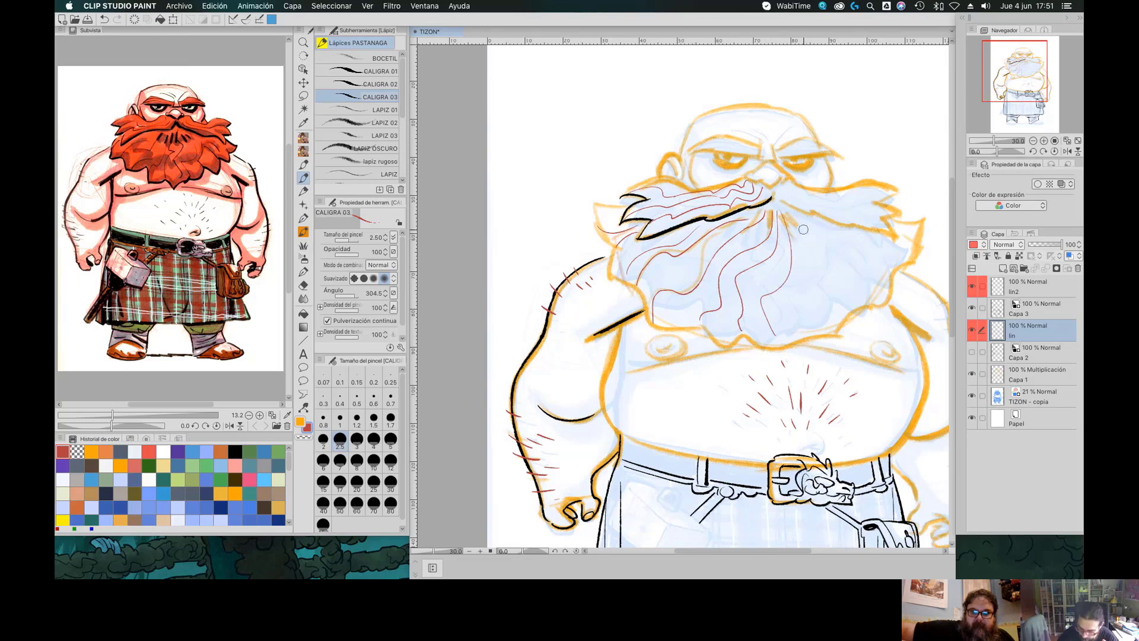
key(super+z)
Draw a long red flow line down the centre of the beard, redrawing until it fits
mouse_move(773, 337)
mouse_down()
mouse_move(761, 299)
mouse_move(783, 211)
mouse_move(786, 261)
mouse_move(758, 285)
mouse_move(769, 336)
mouse_up()
key(super+z)
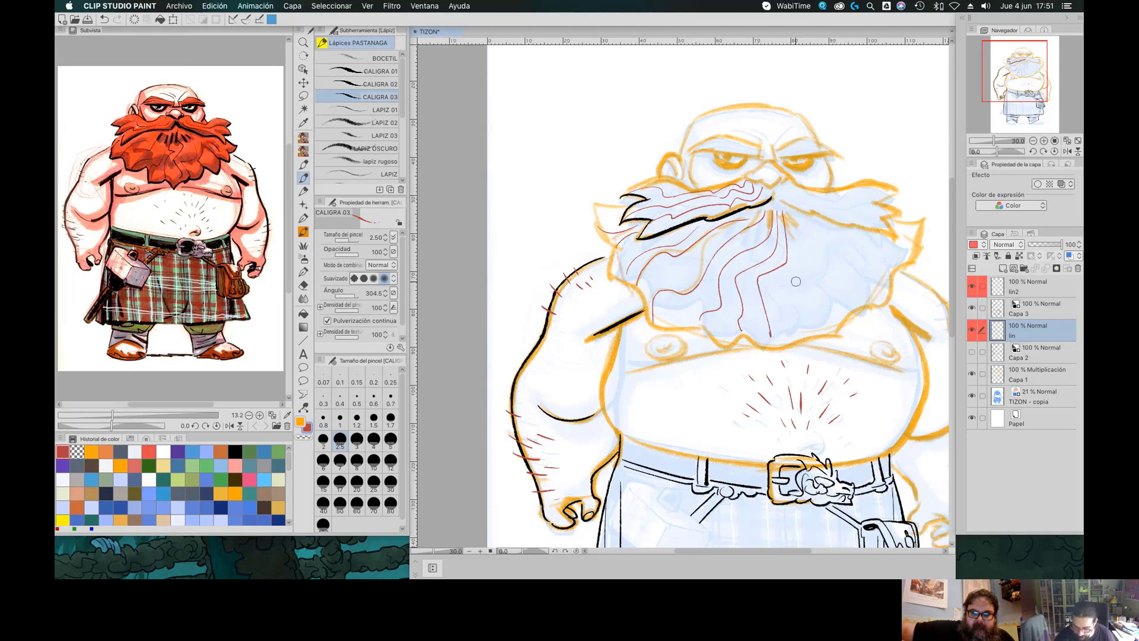
key(super+z)
drag(787, 215, 766, 341)
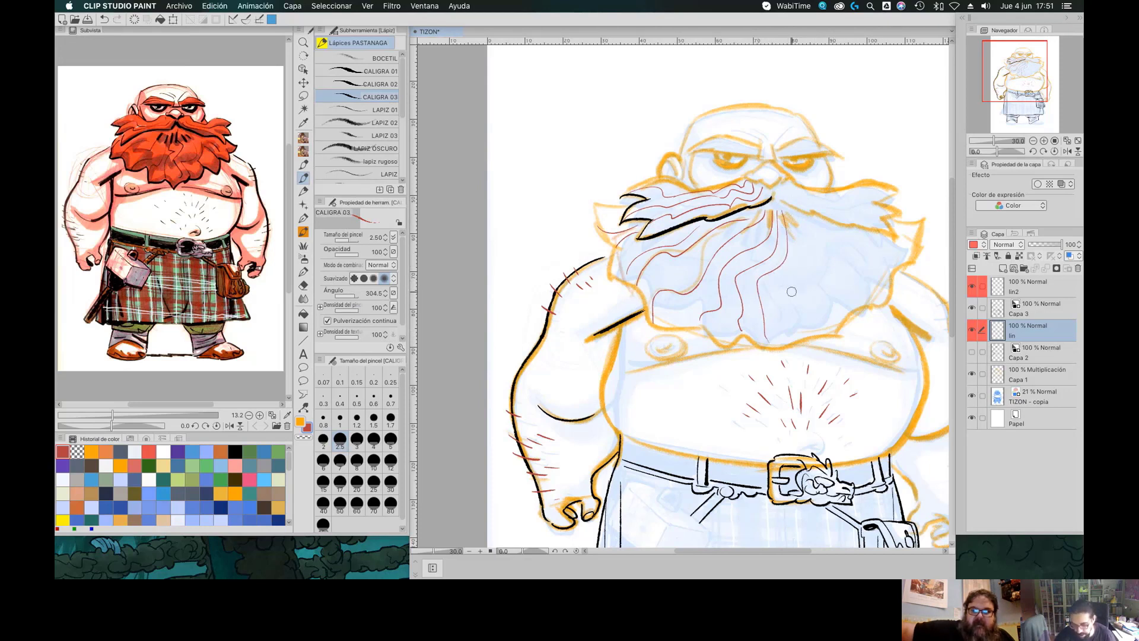
drag(786, 215, 802, 338)
key(super+z)
key(super+z)
mouse_move(778, 211)
mouse_down()
mouse_move(770, 295)
mouse_move(785, 345)
mouse_up()
key(super+z)
mouse_move(772, 208)
mouse_down()
mouse_move(771, 279)
mouse_move(786, 341)
mouse_up()
Add red flow lines sweeping down the beard's right side
mouse_move(782, 208)
mouse_down()
mouse_move(793, 273)
mouse_move(825, 297)
mouse_up()
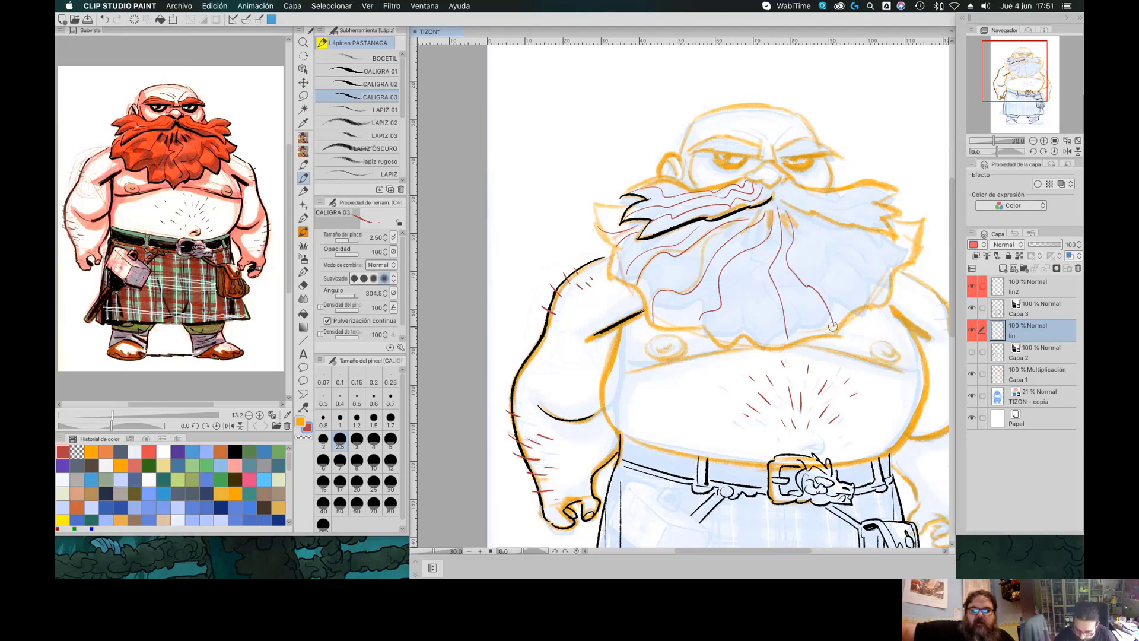
key(super+z)
mouse_move(786, 213)
mouse_down()
mouse_move(805, 285)
mouse_move(838, 315)
mouse_up()
key(super+z)
mouse_move(786, 212)
mouse_down()
mouse_move(815, 263)
mouse_move(813, 292)
mouse_move(841, 317)
mouse_up()
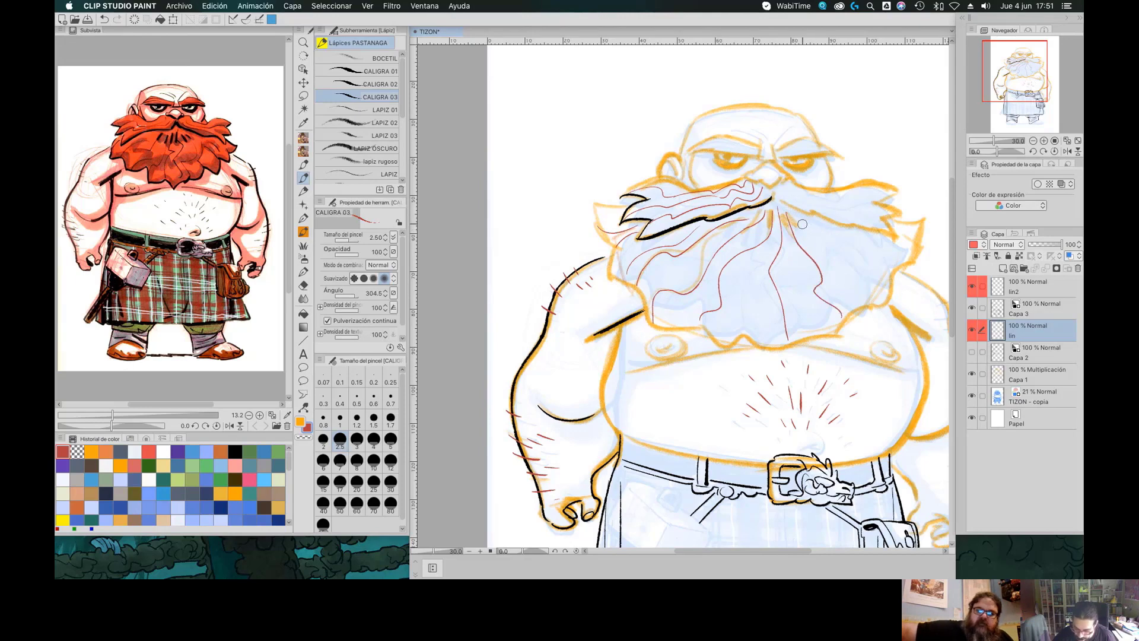
drag(796, 213, 838, 287)
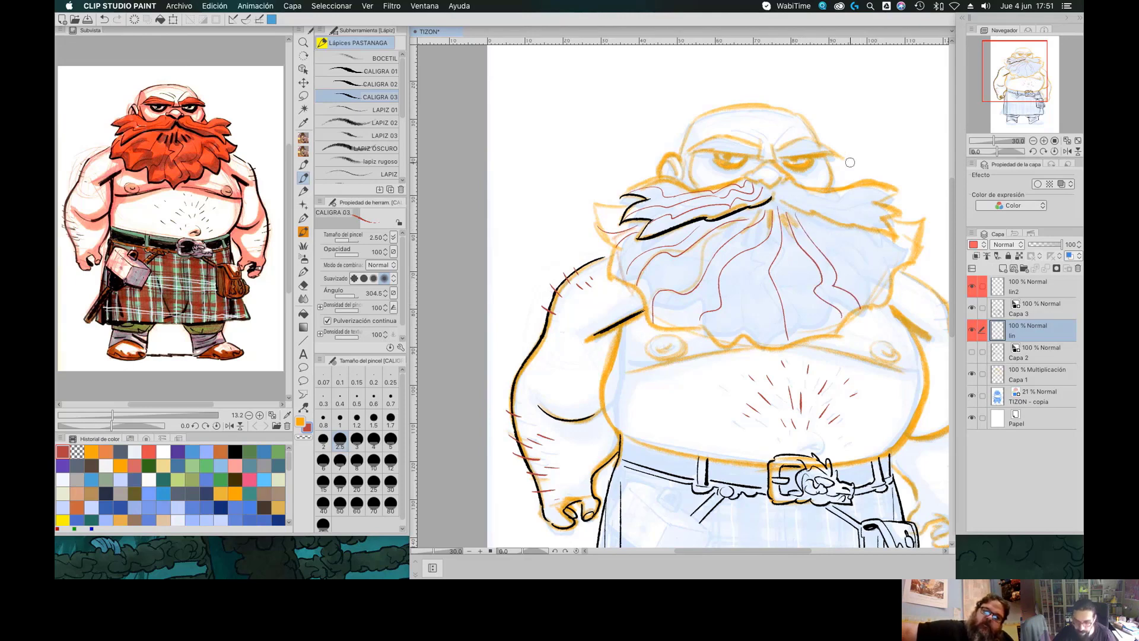
drag(812, 220, 882, 293)
key(super+z)
mouse_move(812, 220)
mouse_down()
mouse_move(860, 264)
mouse_move(881, 290)
mouse_up()
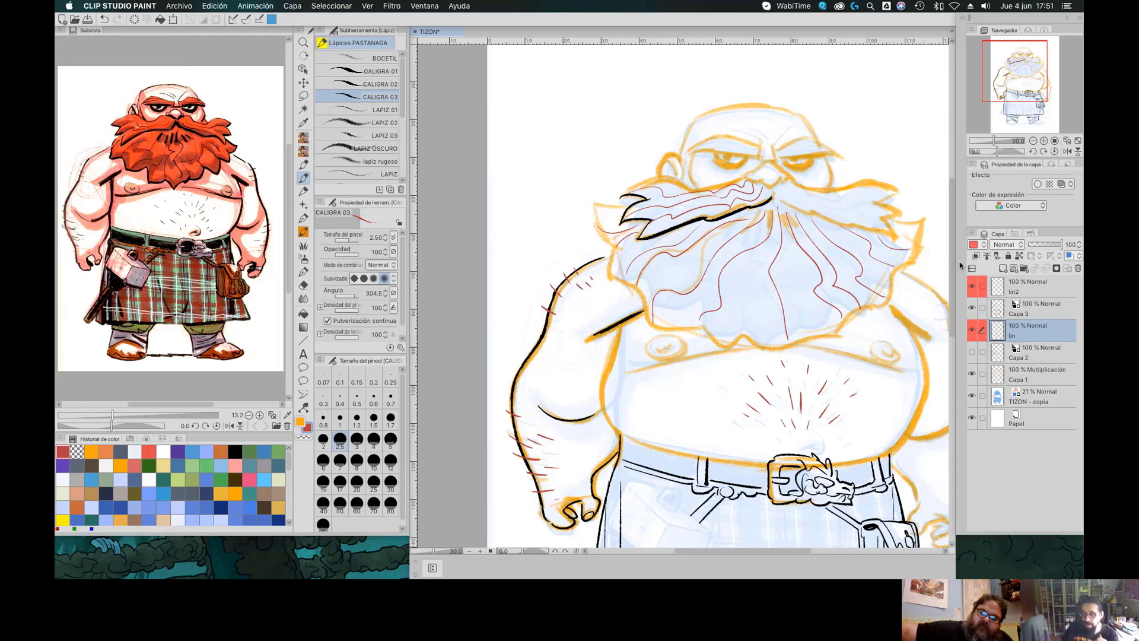
Erase the red lines just below the moustache, then reselect lin2 and Capa 3
key(e)
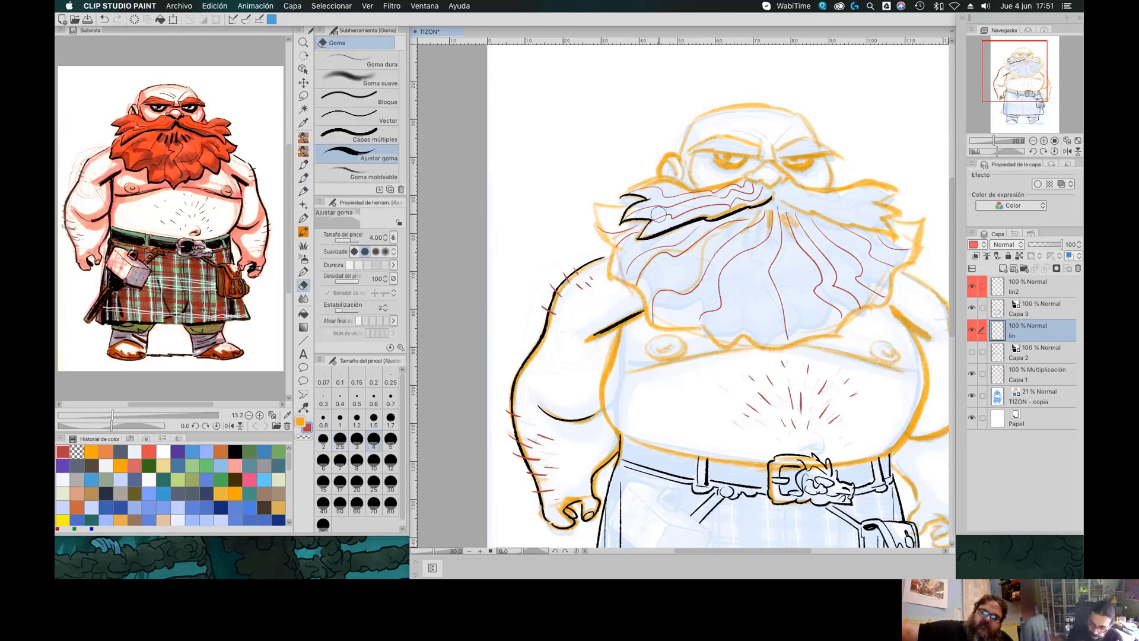
mouse_move(680, 210)
mouse_down()
mouse_move(751, 187)
mouse_move(630, 213)
mouse_up()
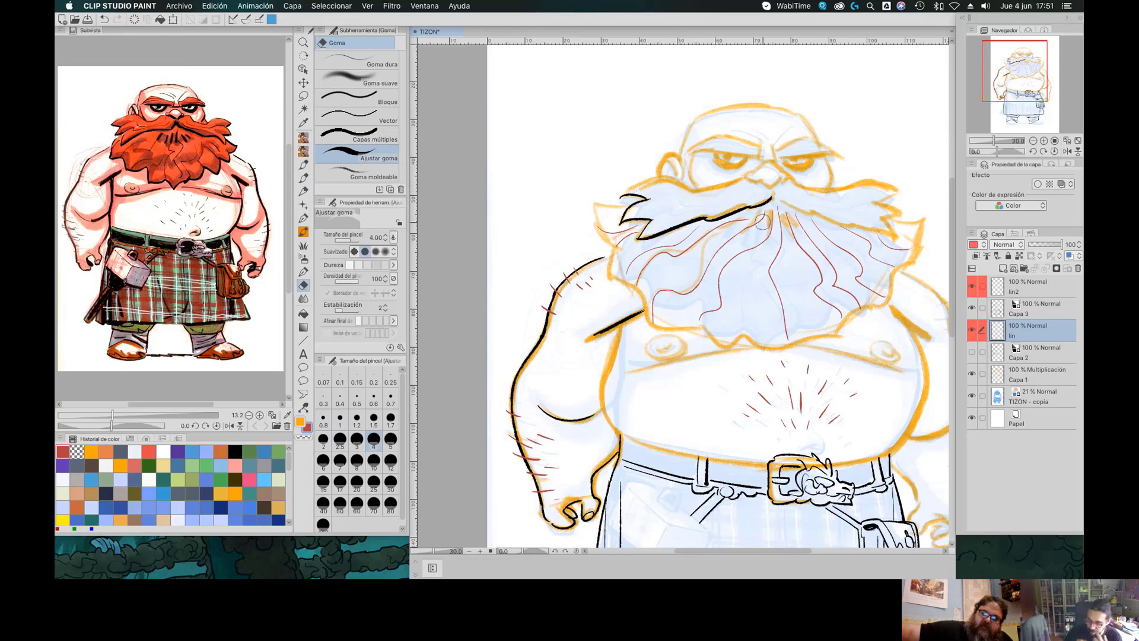
click(1039, 294)
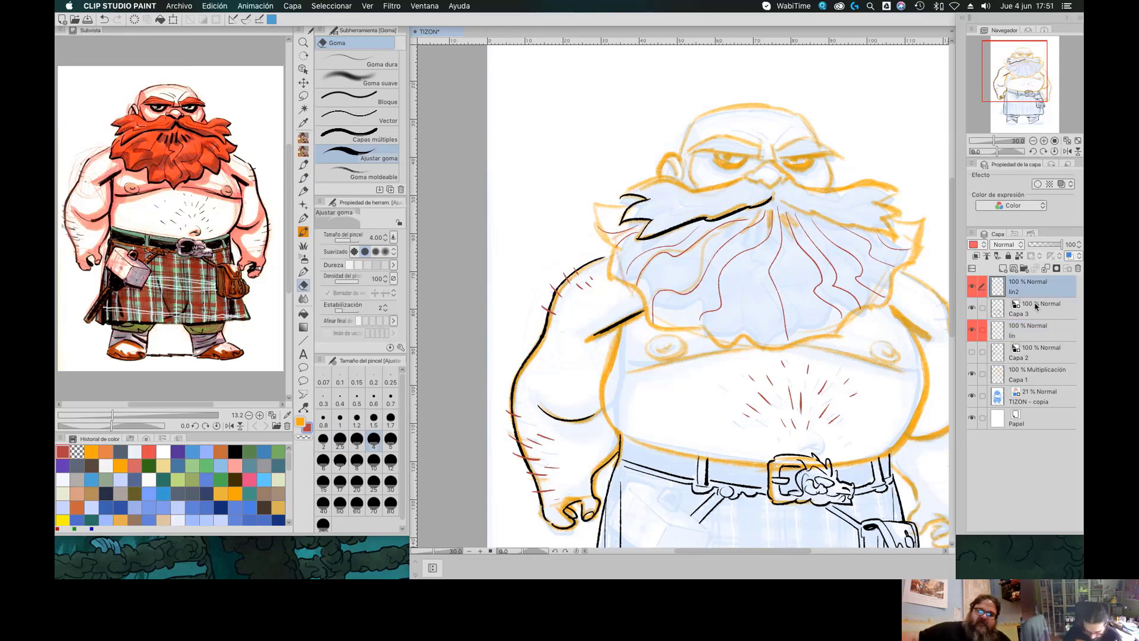
click(1019, 316)
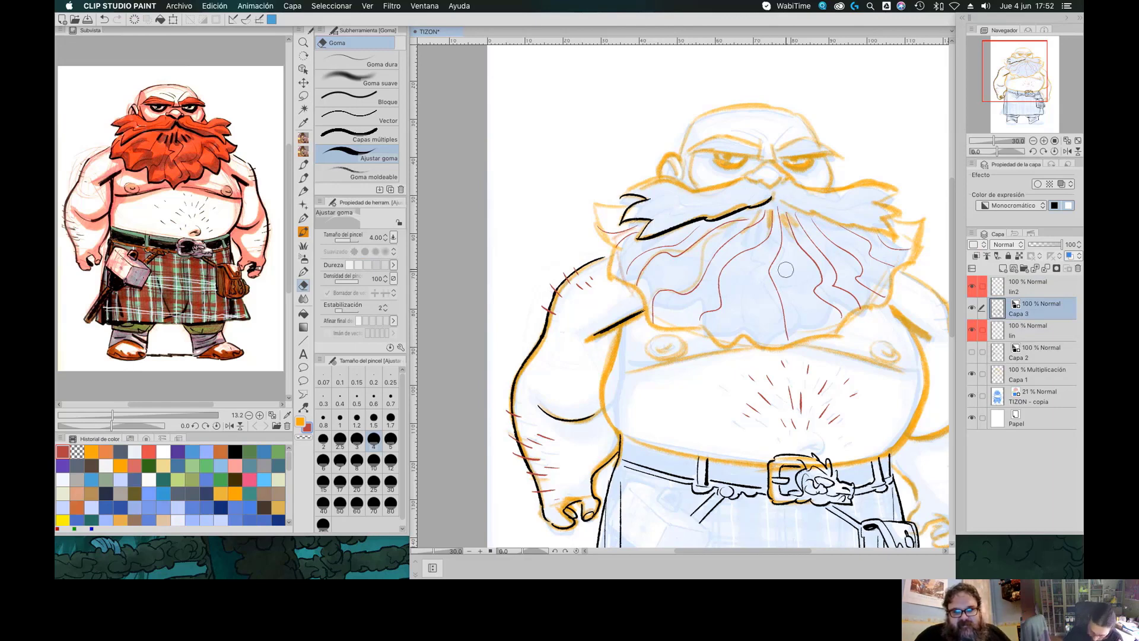
Move the black moustache ink from Capa 3 onto a hidden Capa 3 - copia layer
key(m)
mouse_move(620, 175)
mouse_down()
mouse_move(650, 252)
mouse_move(629, 174)
mouse_up()
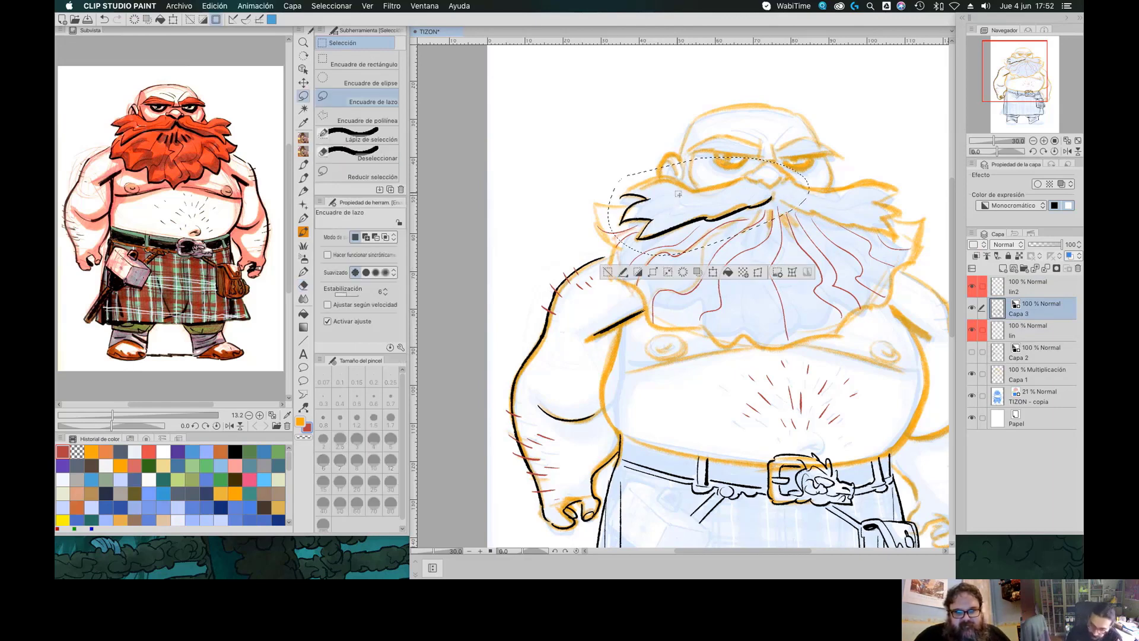
key(ctrl+x)
key(ctrl+v)
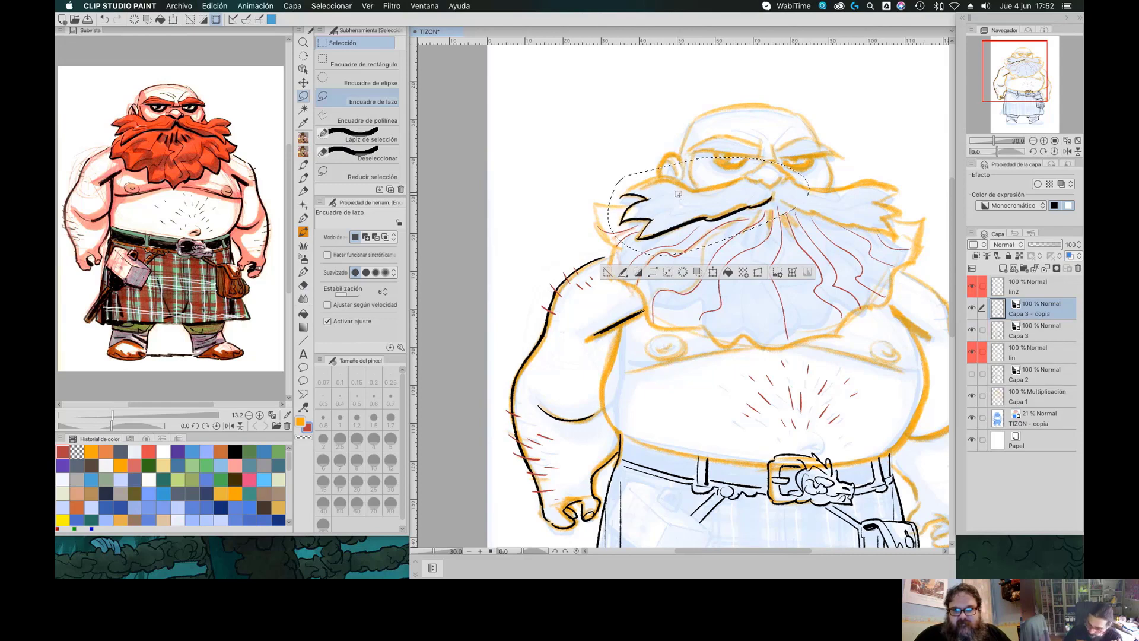
click(972, 308)
click(1038, 330)
click(607, 271)
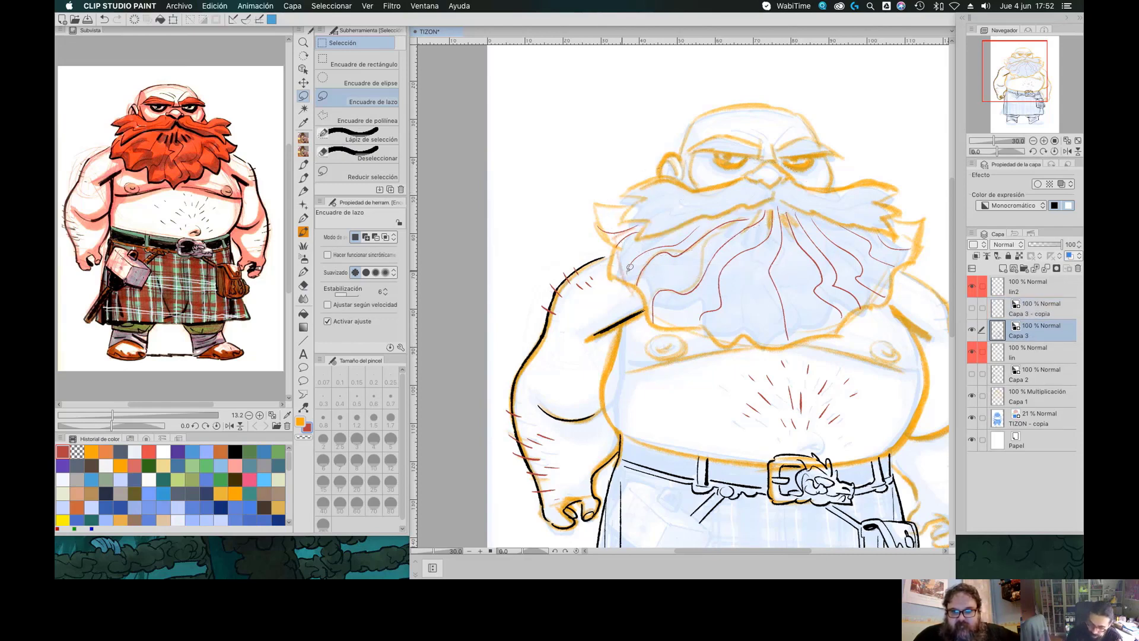
Switch to the CALIGRA 03 pencil and try moustache strokes, then undo them
key(p)
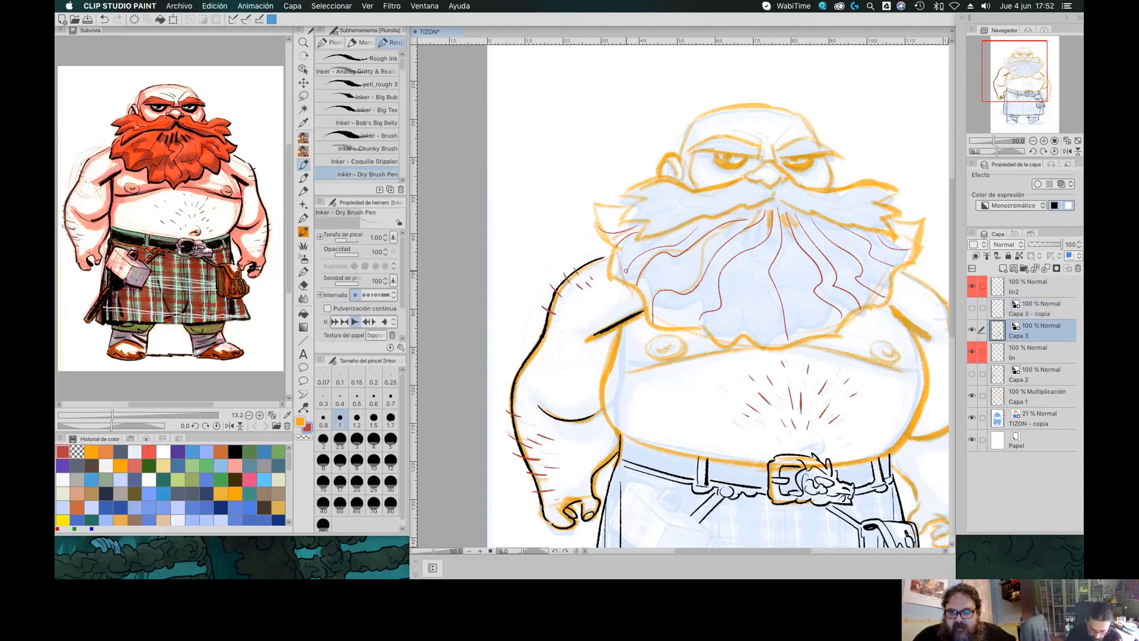
key(p)
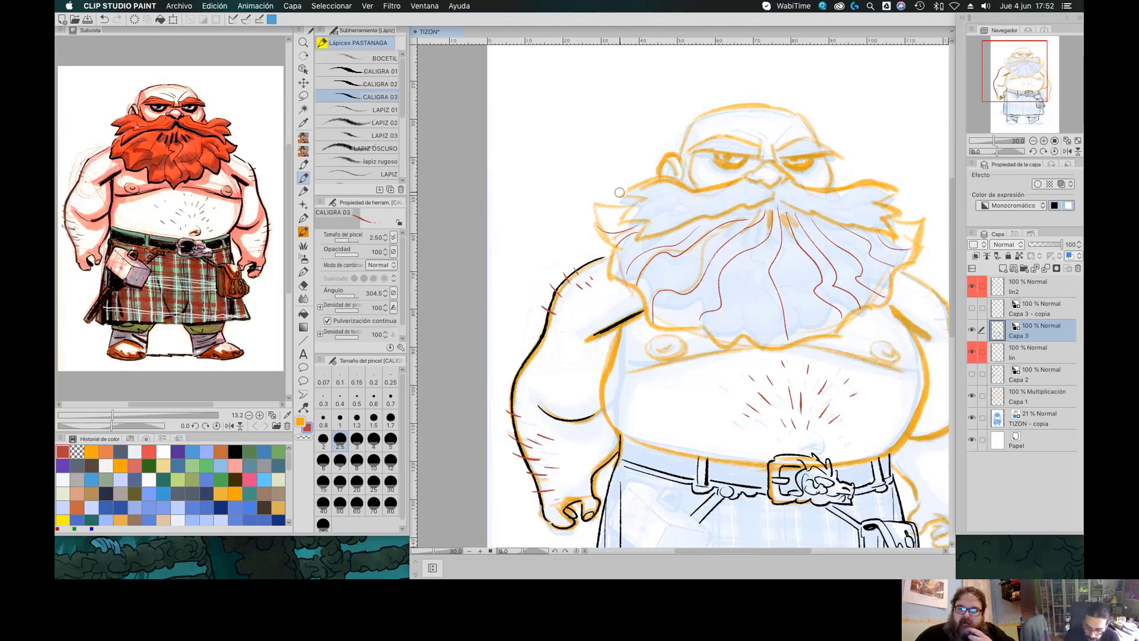
mouse_move(619, 191)
mouse_down()
mouse_move(634, 236)
mouse_move(650, 241)
mouse_move(772, 198)
mouse_up()
drag(625, 193, 754, 178)
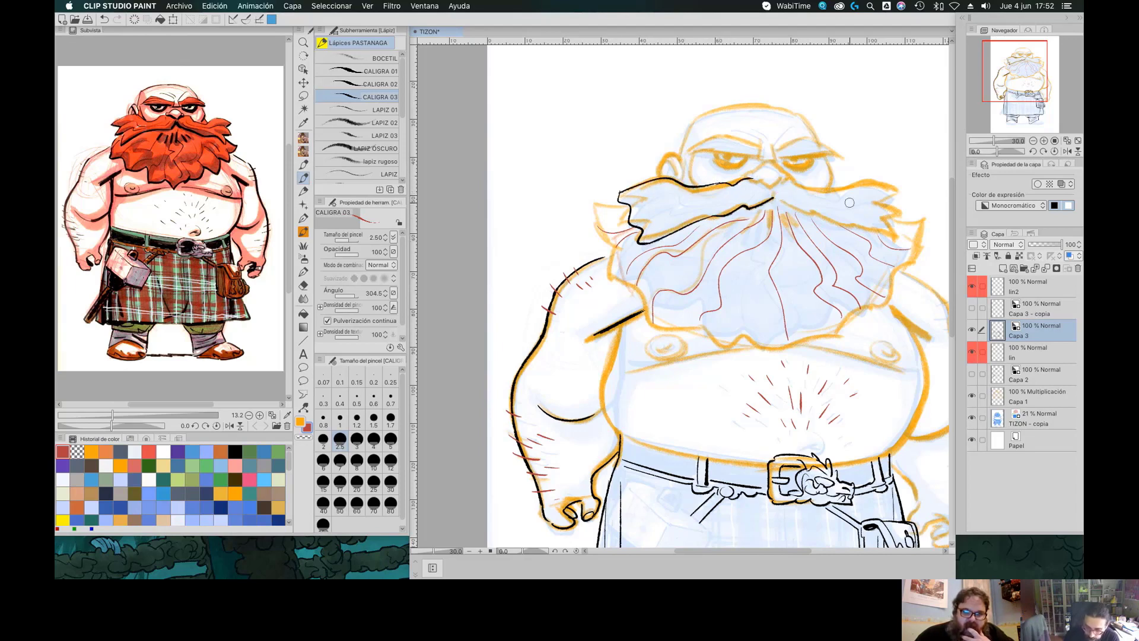
key(super+z)
key(super+z)
key(super+z)
key(super+z)
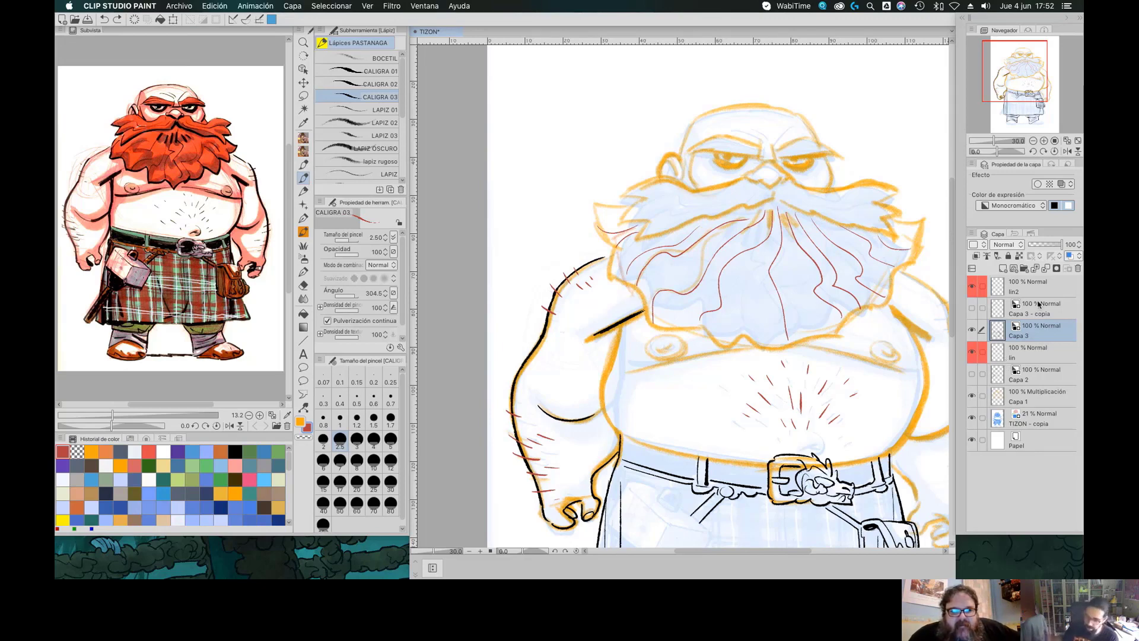
Toggle Capa 3 and Capa 3 - copia visibility to compare the moustache line work
click(973, 330)
click(972, 331)
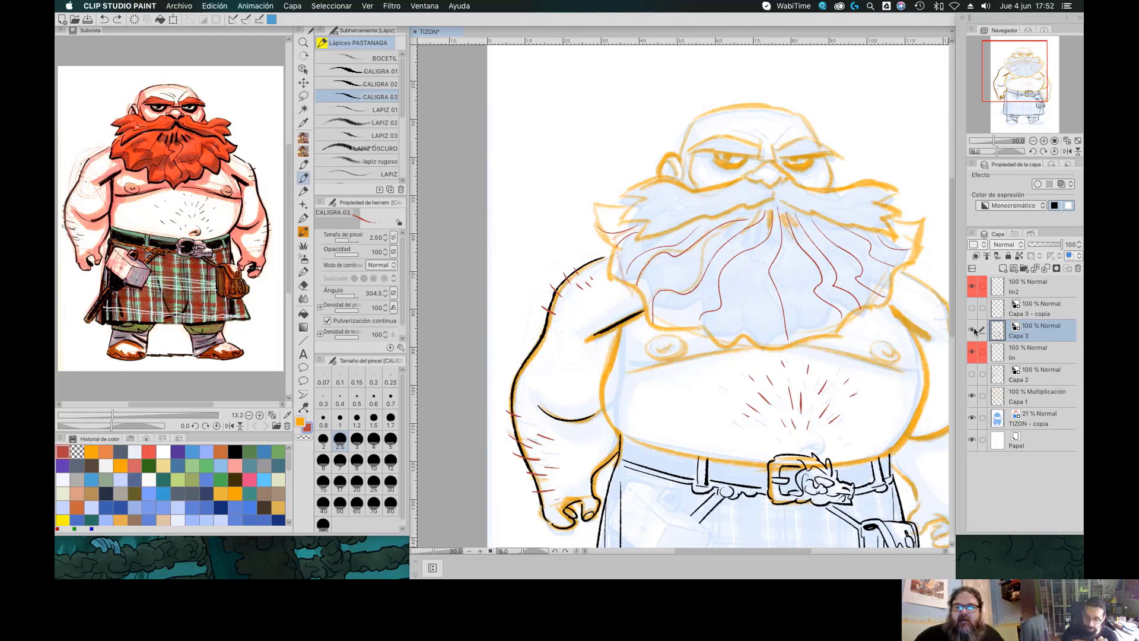
click(973, 308)
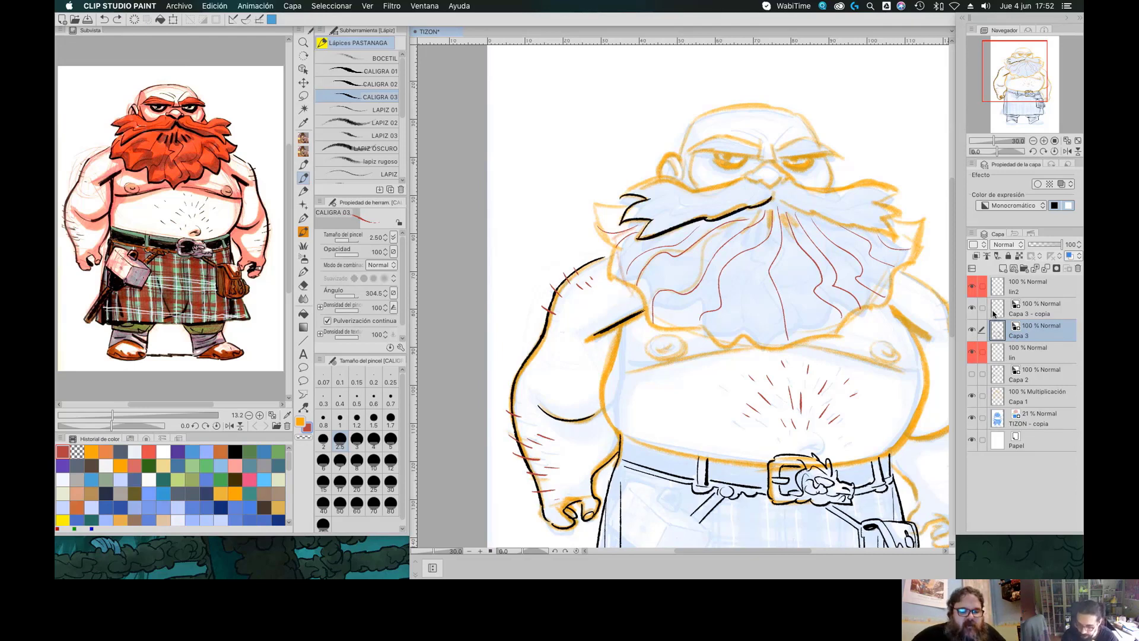
click(1047, 315)
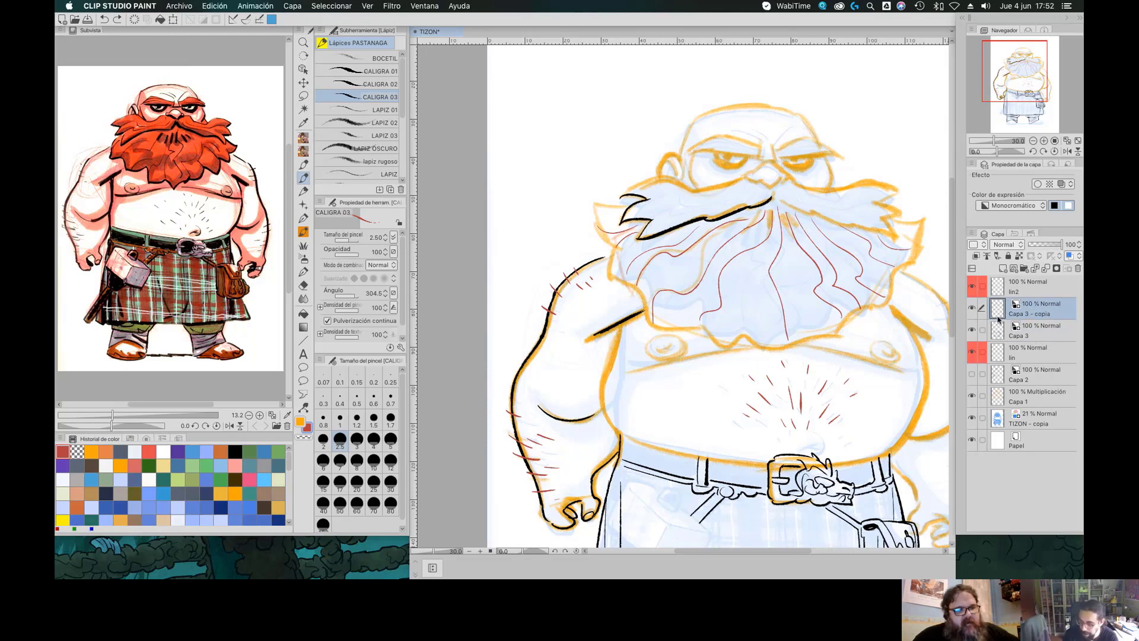
click(972, 308)
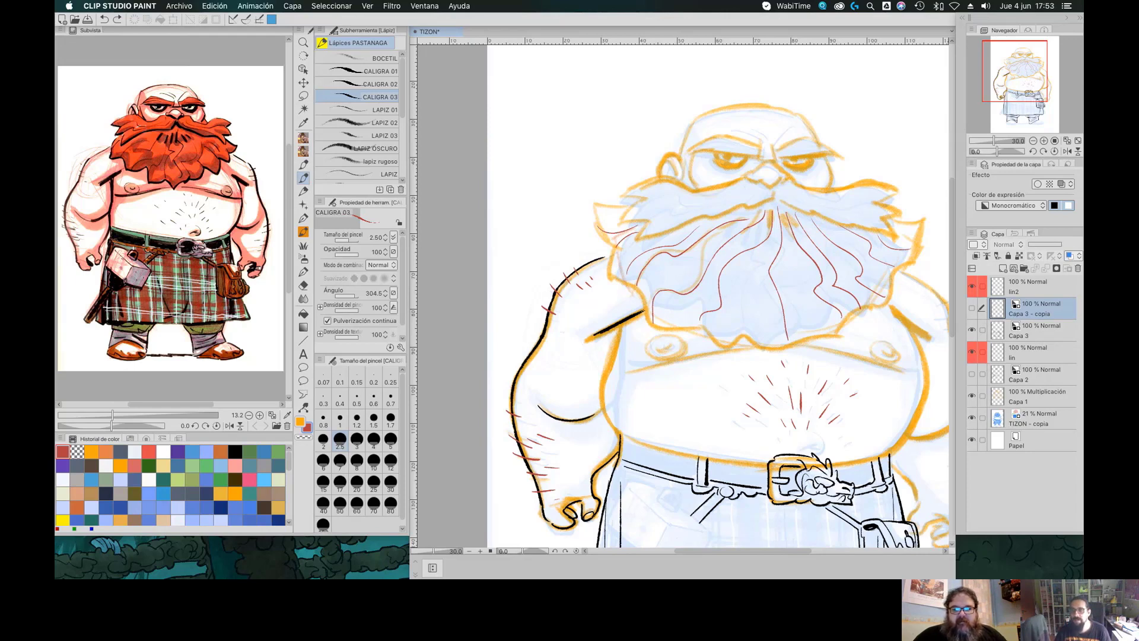
key(Tab)
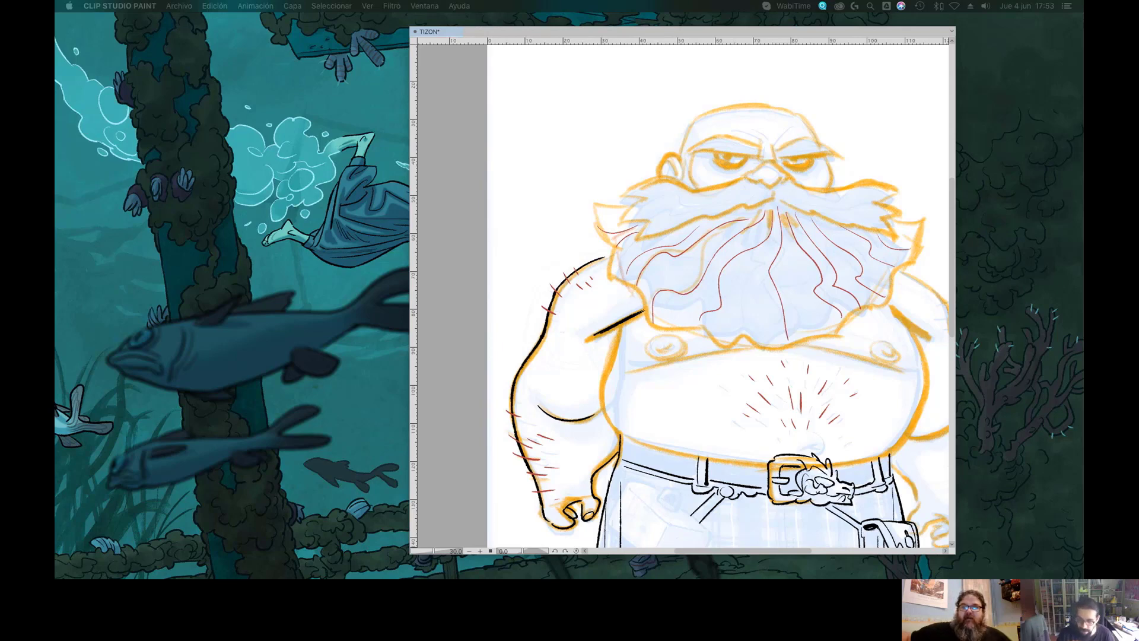
key(Tab)
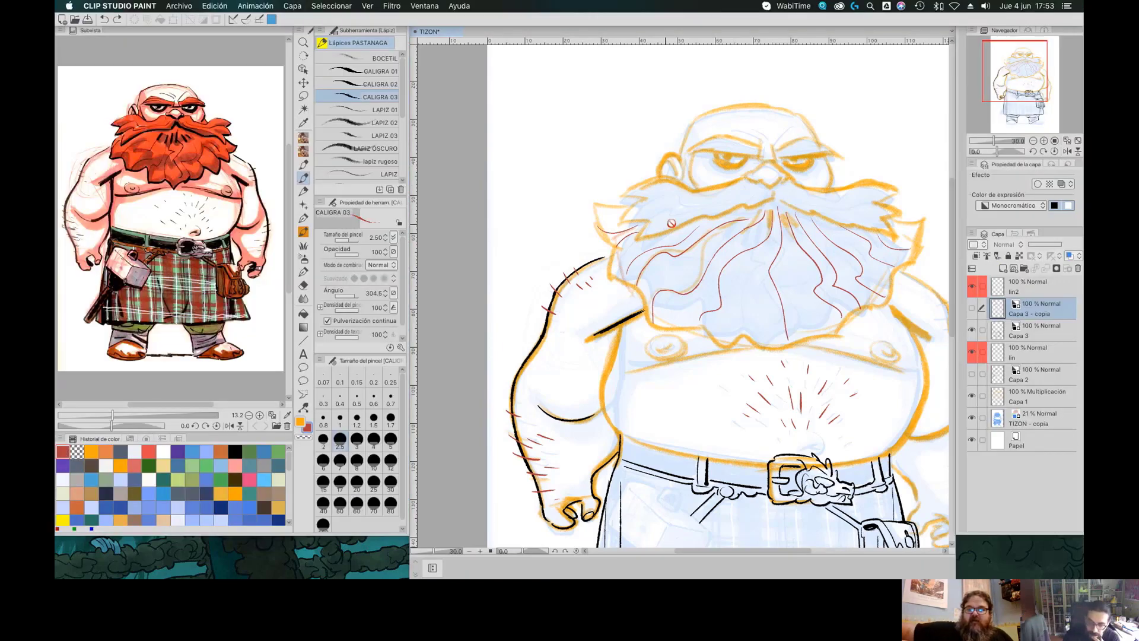
On Capa 3, ink the moustache top with a curled left tip and extend the beard outline
click(1037, 330)
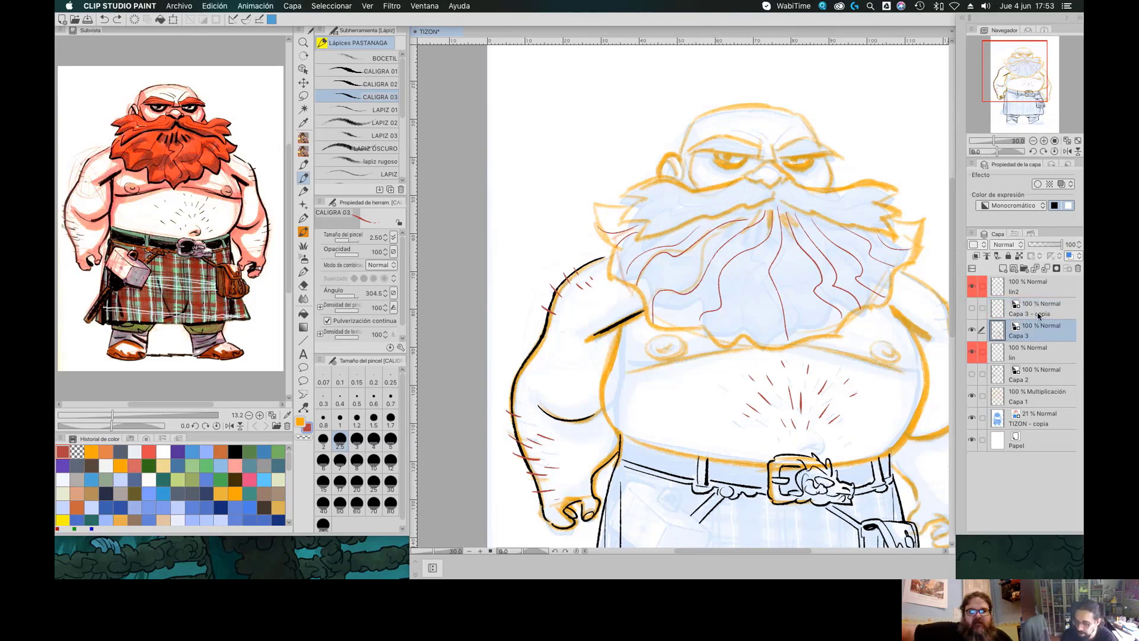
click(1038, 315)
click(974, 308)
click(975, 309)
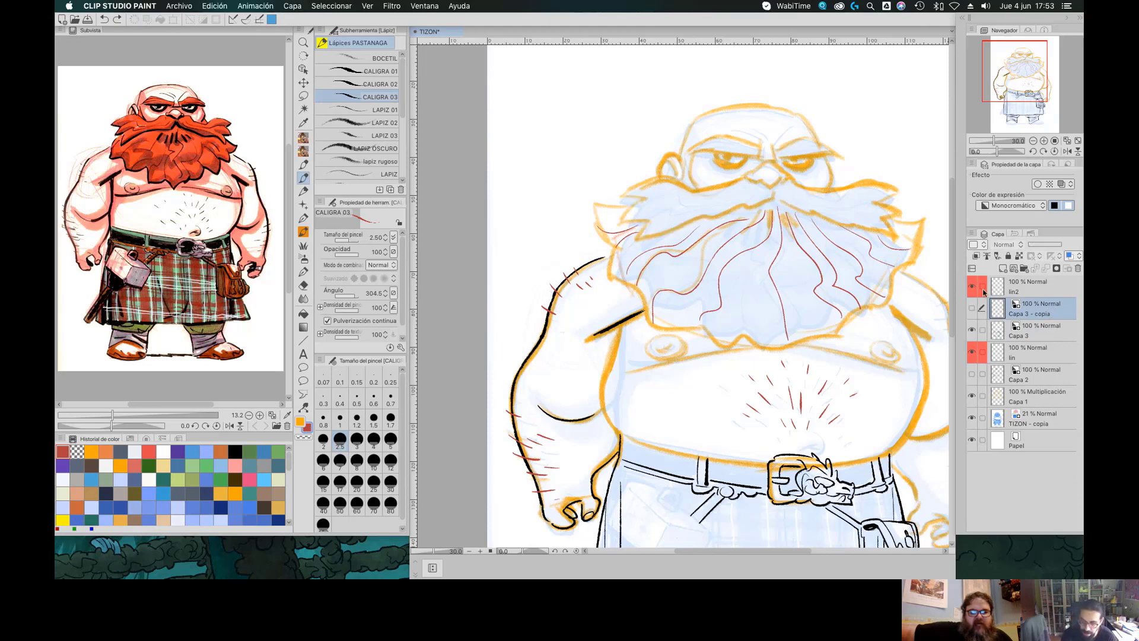
click(1030, 332)
mouse_move(745, 175)
mouse_down()
mouse_move(605, 195)
mouse_move(614, 221)
mouse_move(653, 235)
mouse_move(698, 221)
mouse_up()
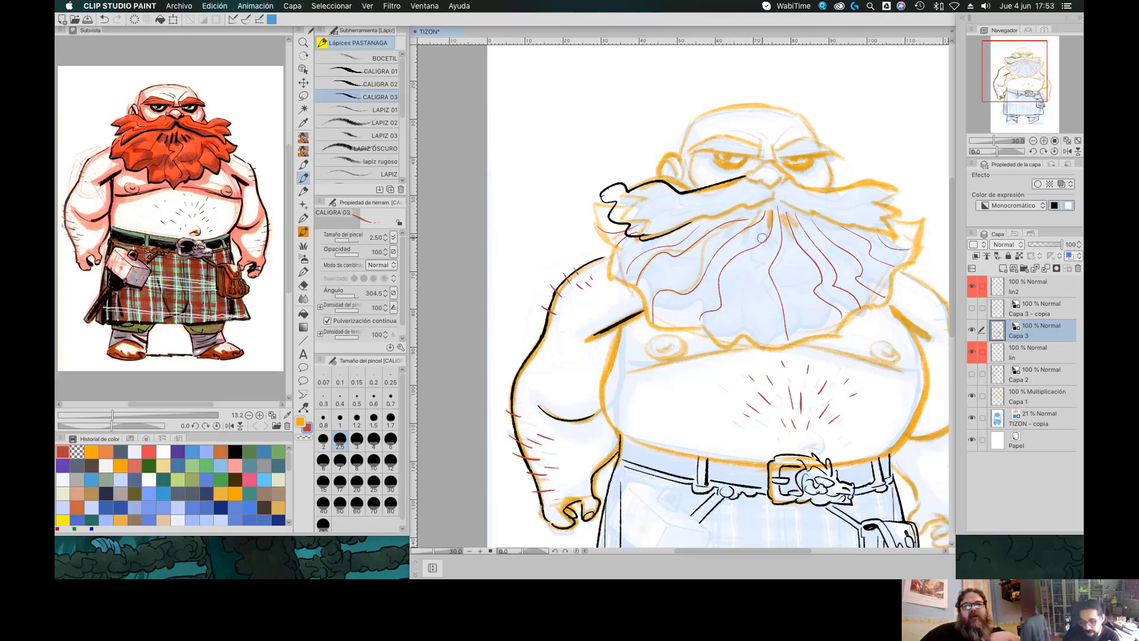
drag(688, 222, 777, 198)
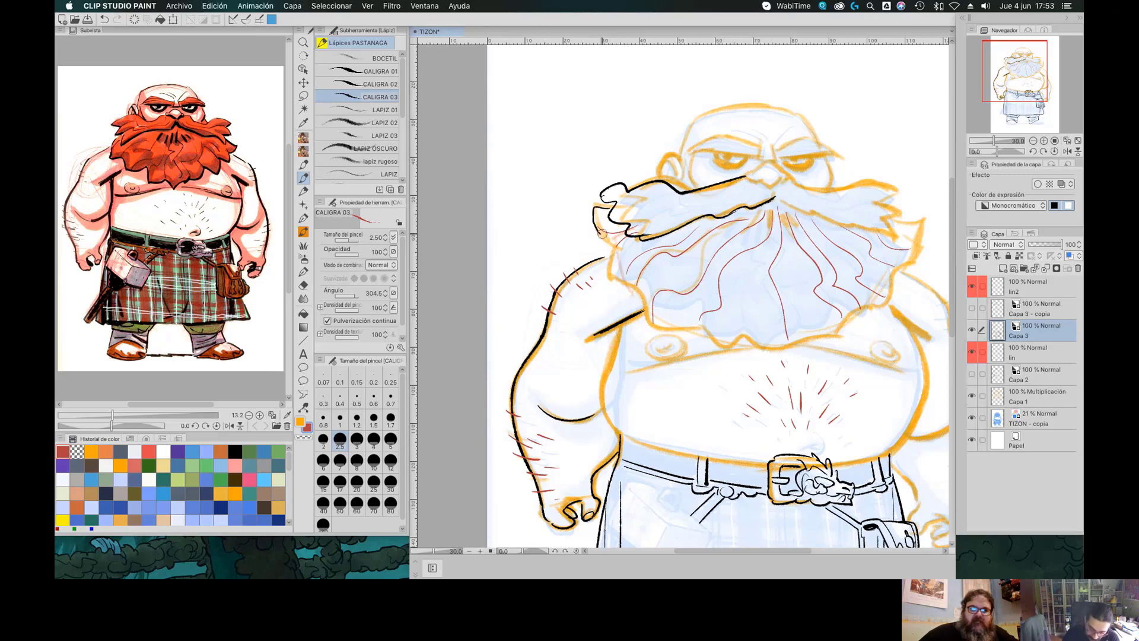
Try inking the left ear outline and inner curves, undoing the attempts
drag(675, 160, 681, 188)
key(super+z)
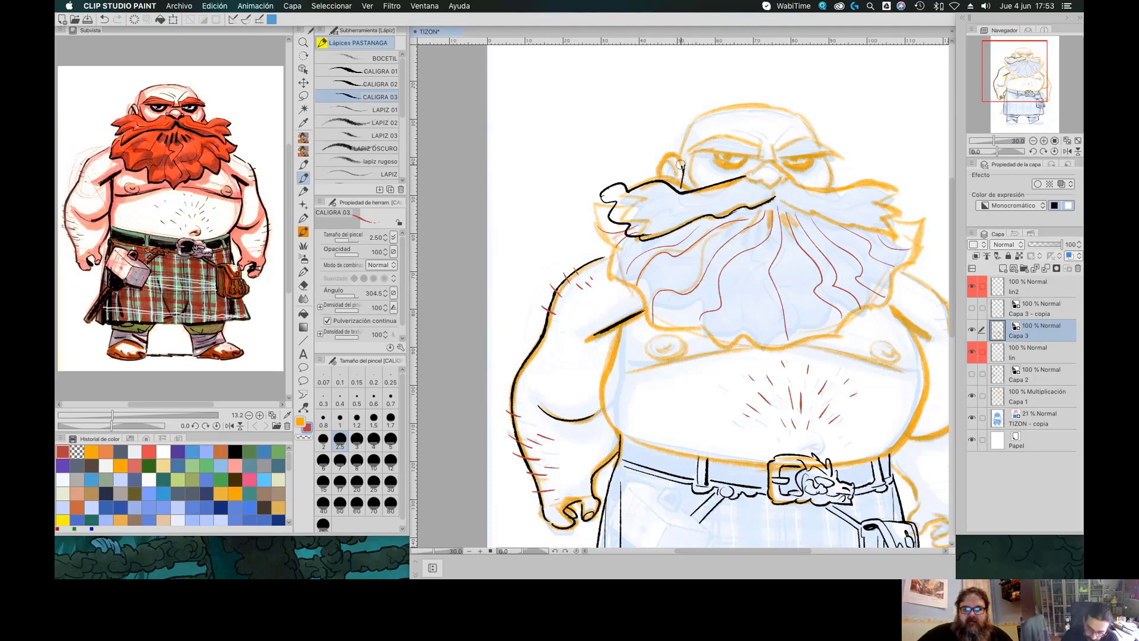
mouse_move(659, 180)
mouse_down()
mouse_move(674, 159)
mouse_move(676, 175)
mouse_move(667, 179)
mouse_move(669, 158)
mouse_move(677, 174)
mouse_up()
key(super+z)
key(super+z)
key(super+z)
key(super+z)
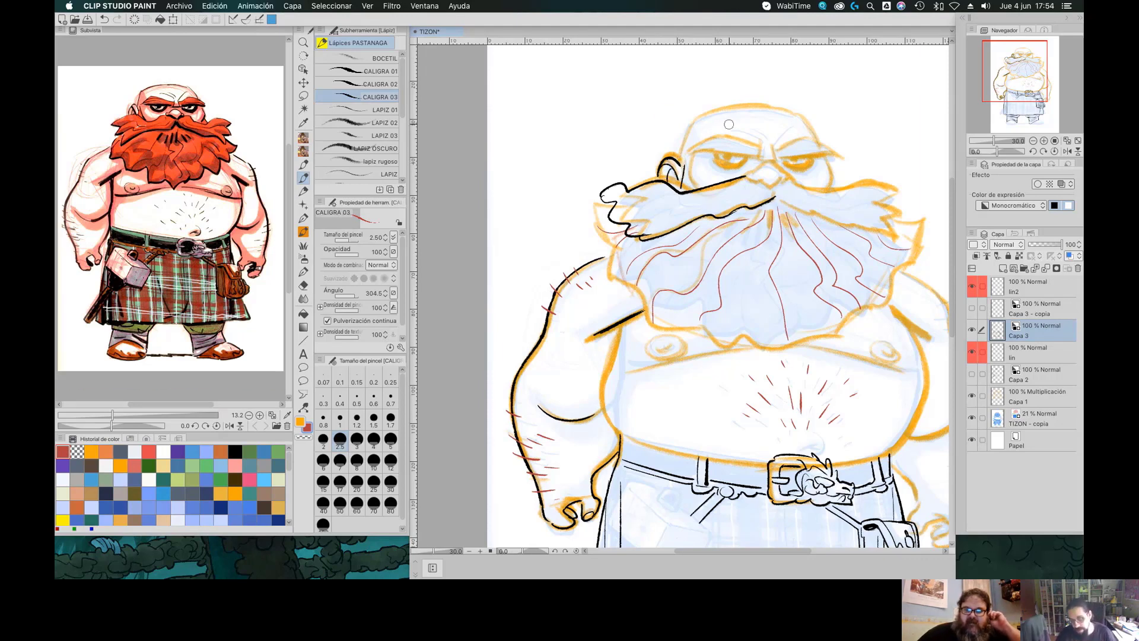
Ink the right ear with a small curl and the brow line above the left eye
drag(830, 169, 848, 181)
mouse_move(840, 172)
mouse_down()
mouse_move(844, 184)
mouse_move(836, 176)
mouse_up()
key(super+z)
key(super+z)
key(super+z)
key(super+z)
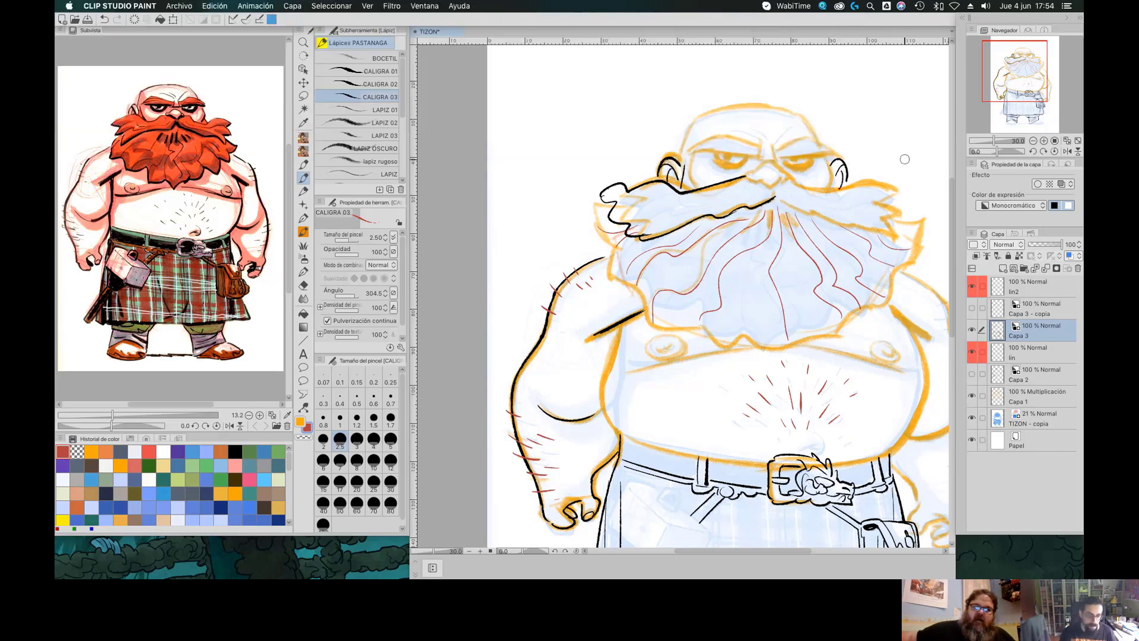
mouse_move(685, 152)
mouse_down()
mouse_move(713, 138)
mouse_move(779, 159)
mouse_move(761, 142)
mouse_move(838, 150)
mouse_move(815, 140)
mouse_up()
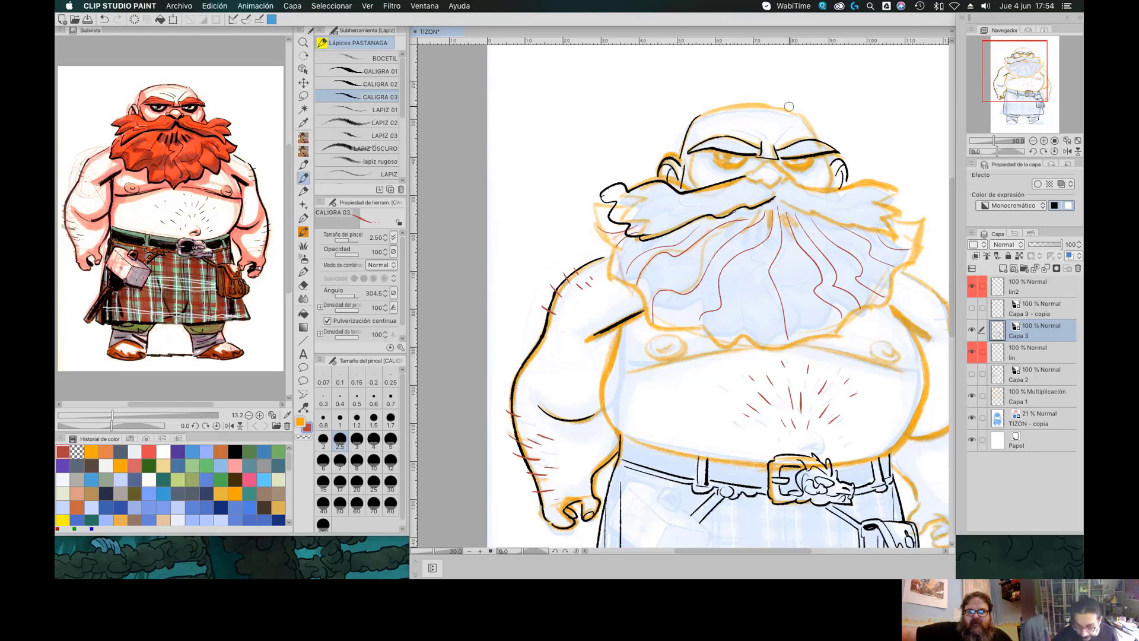
drag(820, 141, 798, 110)
key(super+z)
Ink the left cheek line and a heavy closed eyelid over the left eye
drag(832, 175, 830, 190)
key(super+z)
key(super+z)
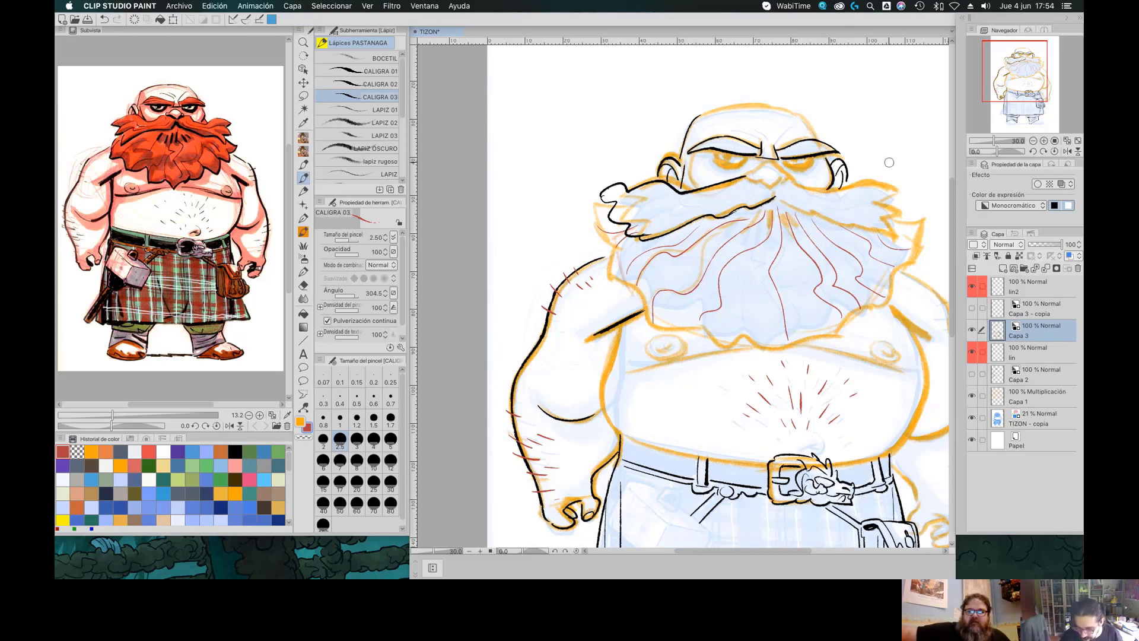
mouse_move(693, 158)
mouse_down()
mouse_move(698, 190)
mouse_move(776, 185)
mouse_move(780, 171)
mouse_up()
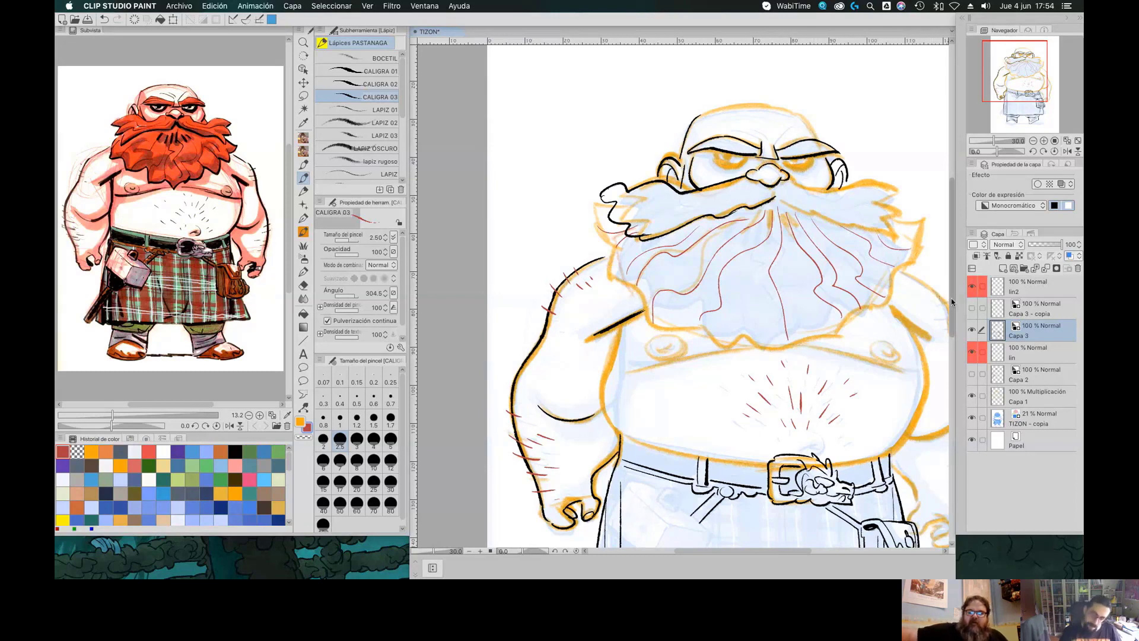
drag(717, 157, 752, 157)
key(super+z)
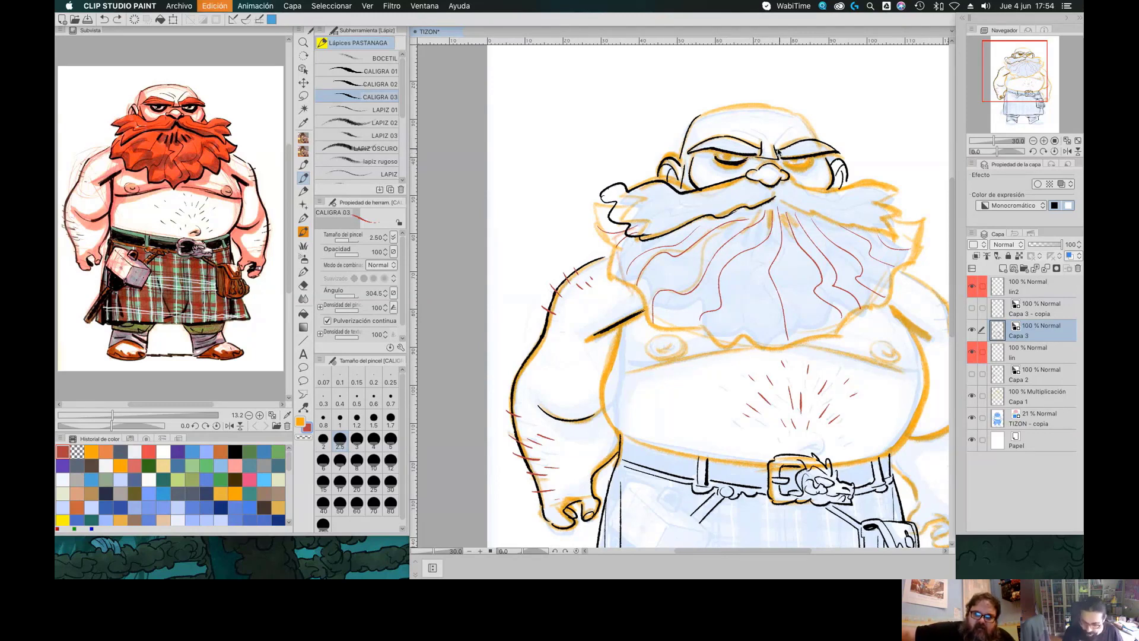
key(super+z)
key(super+z)
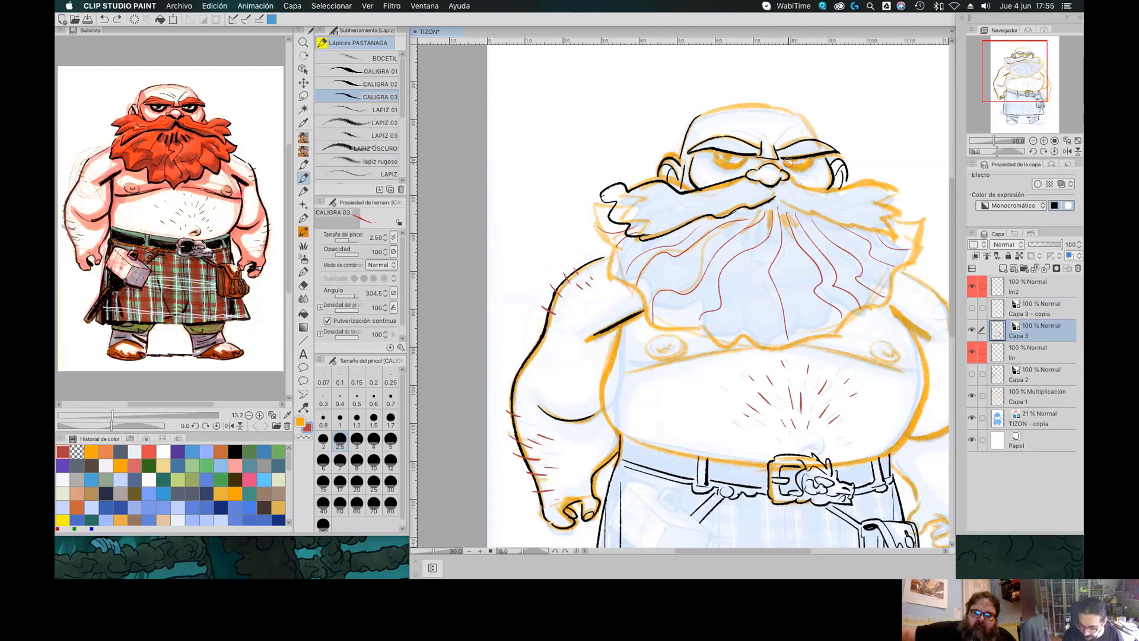
drag(712, 158, 765, 155)
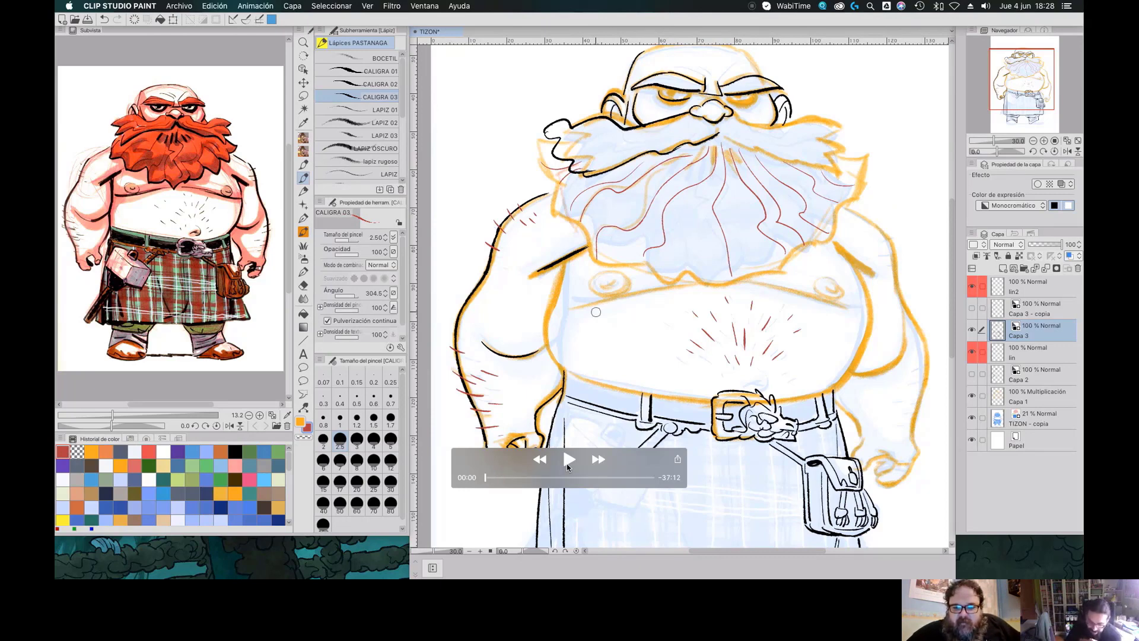
Ink the right hand's knuckles, fingers around the ring and wrist edge
click(598, 460)
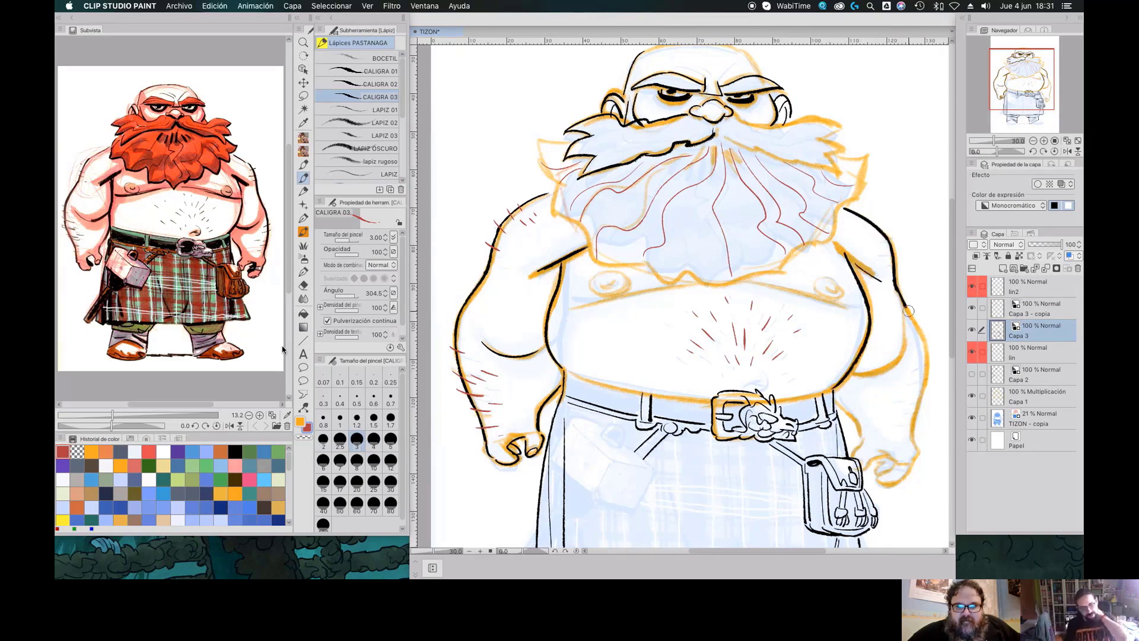
drag(864, 469, 887, 456)
mouse_move(892, 458)
mouse_down()
mouse_move(905, 469)
mouse_move(918, 457)
mouse_up()
mouse_move(917, 457)
mouse_down()
mouse_move(903, 479)
mouse_move(914, 468)
mouse_move(885, 480)
mouse_move(886, 459)
mouse_up()
key(super+z)
key(super+z)
Ink the right forearm crease and a thicker left elbow crease, then redraw the belly fold
key(super+z)
mouse_move(904, 324)
mouse_down()
mouse_move(902, 356)
mouse_move(859, 373)
mouse_up()
key(bracketright)
drag(498, 351, 535, 355)
drag(568, 308, 736, 284)
key(super+z)
mouse_move(562, 281)
mouse_down()
mouse_move(573, 302)
mouse_move(776, 289)
mouse_move(859, 310)
mouse_up()
Ink the left armpit curve and the belly's right contour, fixing lines with the Eraser
key(super+z)
mouse_move(765, 287)
mouse_down()
mouse_move(855, 301)
mouse_move(862, 360)
mouse_up()
key(e)
key(p)
key(super+z)
mouse_move(849, 253)
mouse_down()
mouse_move(834, 392)
mouse_move(815, 418)
mouse_up()
Clean the belt line, then ink the belt loop, lower belly contour and inner belt lines
key(e)
key(p)
drag(568, 385, 710, 398)
drag(777, 400, 827, 392)
drag(653, 404, 704, 408)
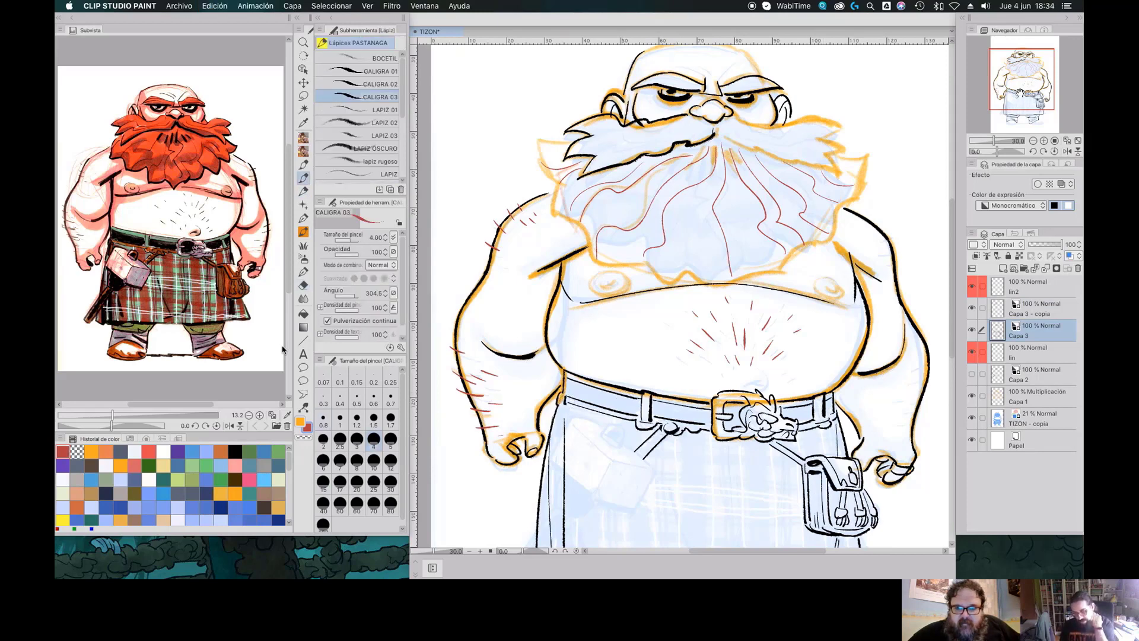
Ink a fold in the kilt and the full right foot outline
drag(1020, 93, 1025, 120)
drag(633, 225, 684, 250)
drag(705, 445, 811, 448)
drag(777, 416, 807, 431)
drag(778, 445, 795, 444)
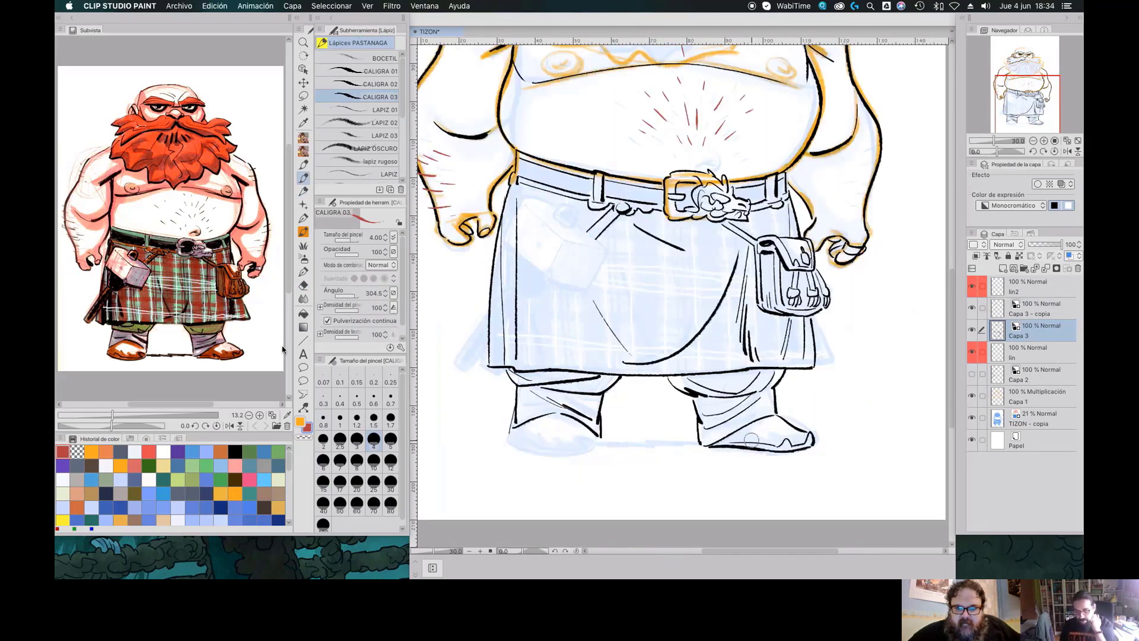
Ink the left foot's toes and sole, plus ground lines under the feet
drag(523, 446, 588, 448)
mouse_move(518, 445)
mouse_down()
mouse_move(593, 452)
mouse_move(598, 440)
mouse_up()
drag(554, 429, 554, 434)
drag(602, 444, 697, 445)
drag(481, 442, 509, 440)
On Capa 3 - copia, ink the right moustache outline and its tip
drag(1028, 99, 1023, 72)
click(1035, 308)
drag(799, 123, 838, 132)
drag(713, 141, 841, 181)
mouse_move(841, 180)
mouse_down()
mouse_move(826, 156)
mouse_move(848, 157)
mouse_move(802, 125)
mouse_move(831, 120)
mouse_up()
key(e)
key(p)
On Capa 3, ink the left and lower beard outline
click(1020, 331)
drag(574, 139, 534, 138)
drag(534, 138, 558, 190)
mouse_move(556, 191)
mouse_down()
mouse_move(545, 218)
mouse_move(592, 264)
mouse_up()
mouse_move(588, 271)
mouse_down()
mouse_move(712, 275)
mouse_move(716, 296)
mouse_up()
key(super+z)
On Capa 3 - copia, ink the lower and right beard outline out to the right tip
click(1035, 308)
mouse_move(716, 295)
mouse_down()
mouse_move(775, 278)
mouse_move(810, 244)
mouse_up()
key(super+z)
drag(843, 161, 840, 212)
drag(840, 212, 807, 244)
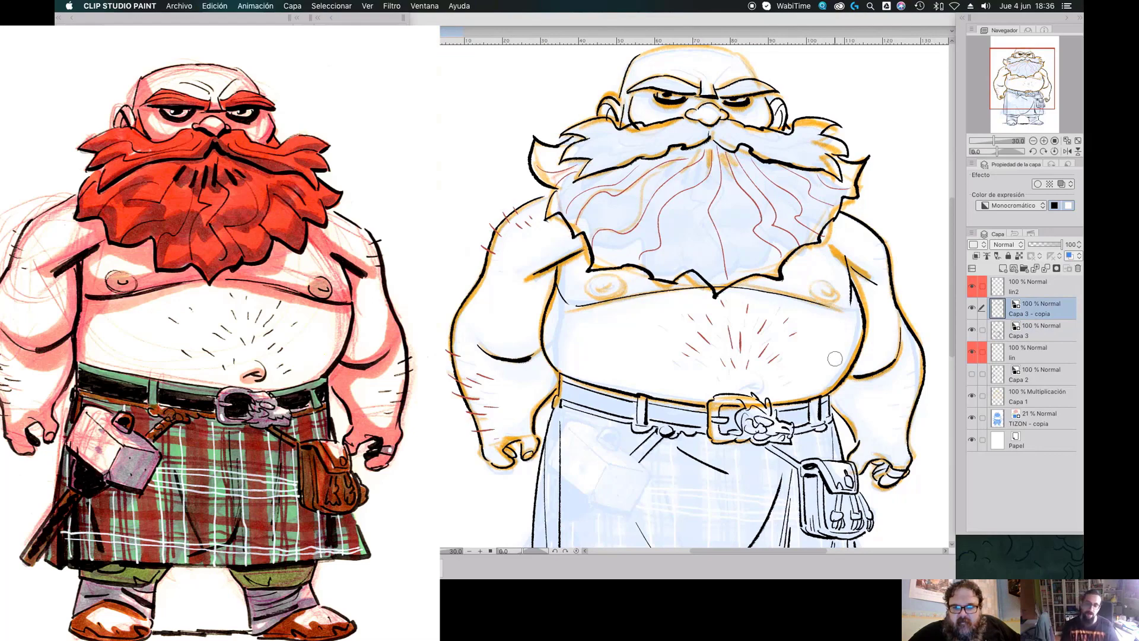
On Capa 3 - copia, ink the top of the head outline and a thin forehead line
click(1008, 329)
drag(1011, 91, 1020, 80)
click(1032, 309)
drag(792, 254, 661, 196)
drag(518, 305, 513, 401)
drag(541, 342, 523, 380)
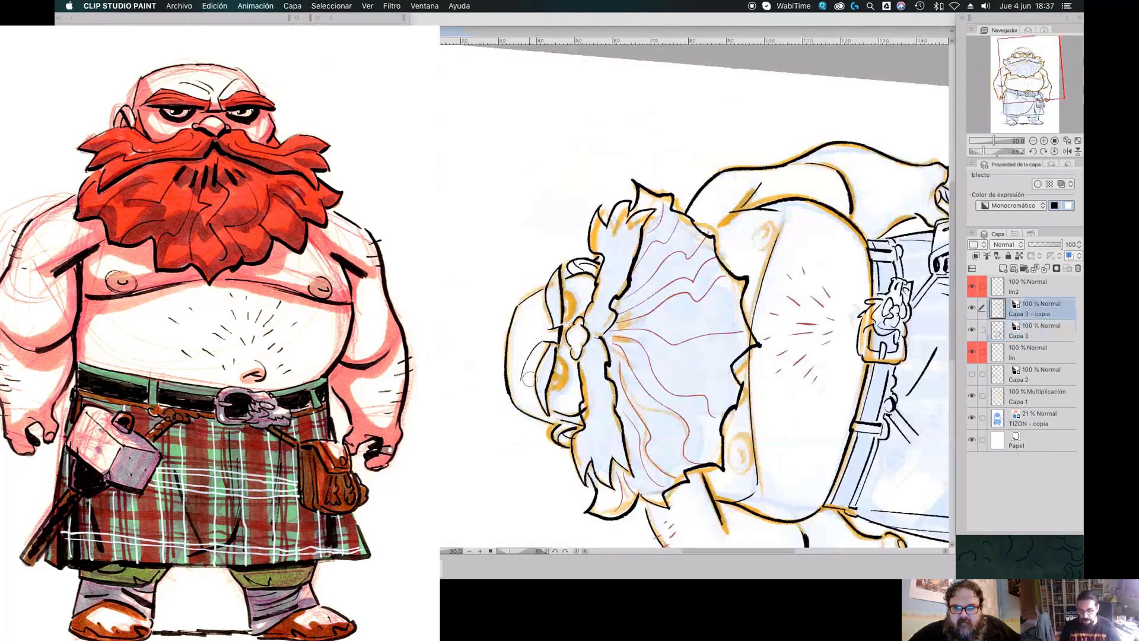
On the lin layer, draw thin hair lines in the moustache and upper moustache
click(1032, 353)
drag(594, 343, 612, 421)
drag(598, 394, 592, 458)
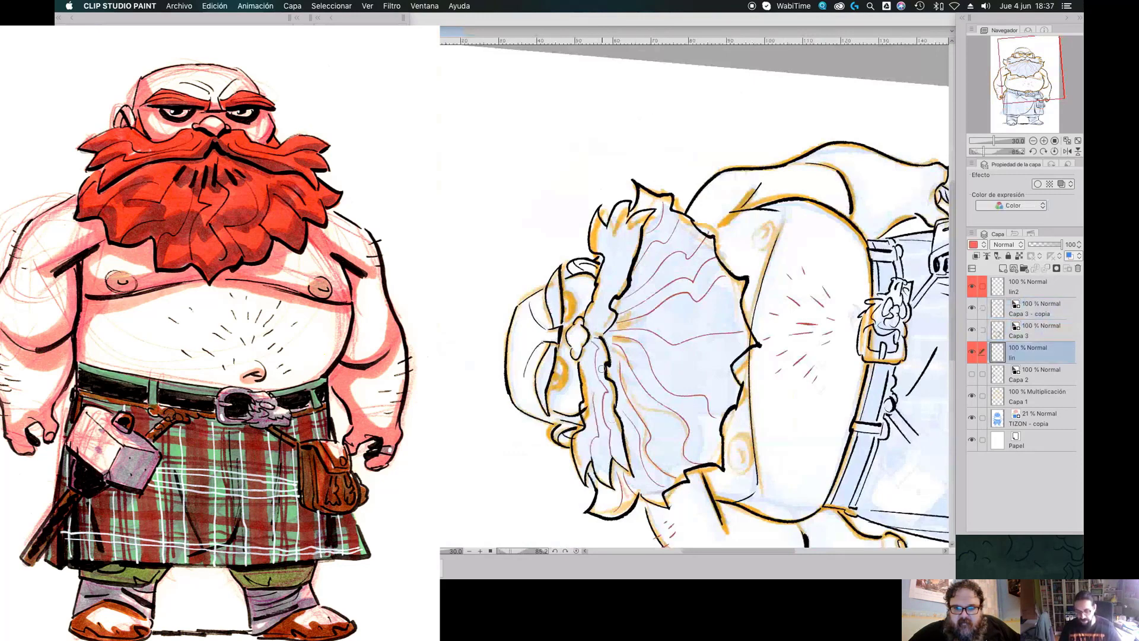
drag(607, 264, 591, 320)
key(super+z)
drag(594, 305, 612, 264)
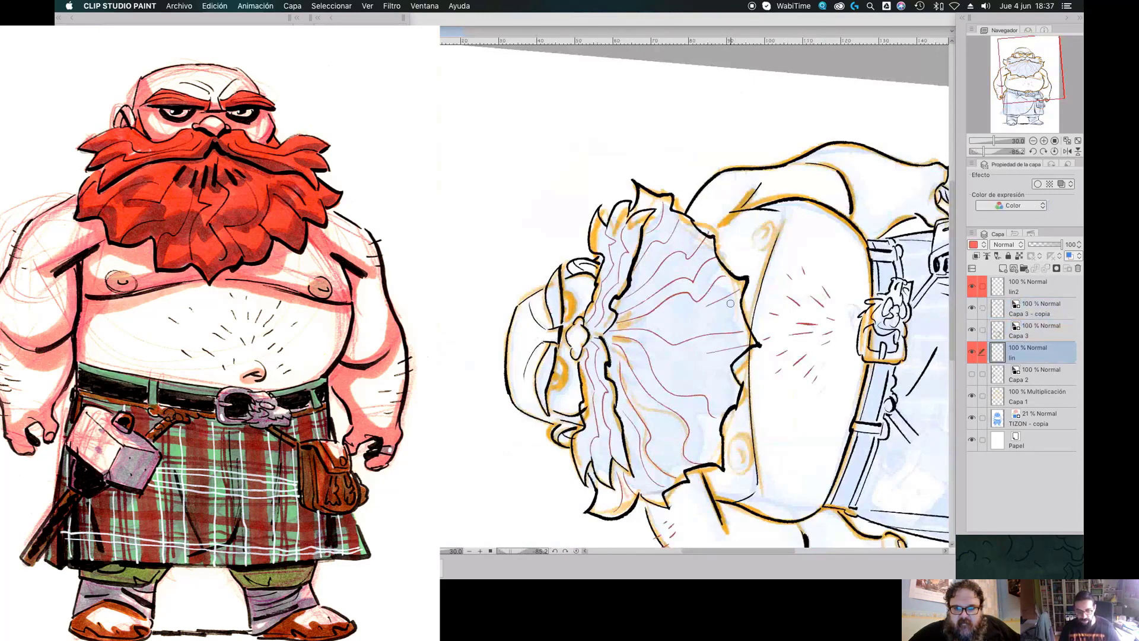
key(super+z)
Reset the view rotation and draw thin beard hair lines and eyebrow hair strokes
key(super+@)
drag(629, 326, 626, 281)
drag(580, 345, 602, 289)
drag(545, 345, 567, 322)
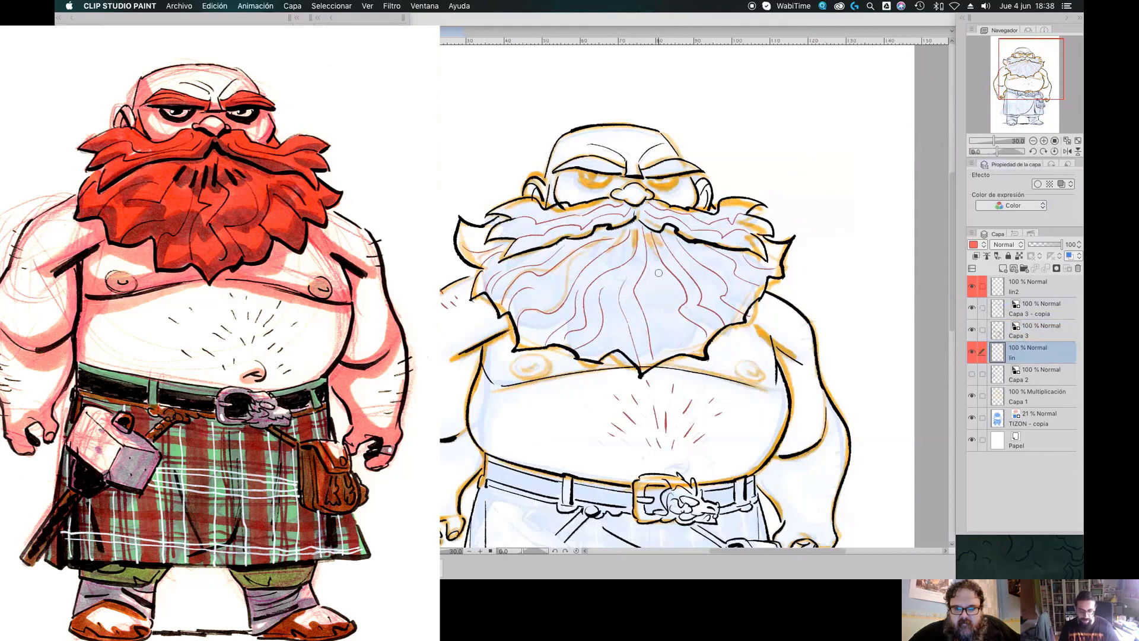
drag(692, 353, 654, 264)
key(super+z)
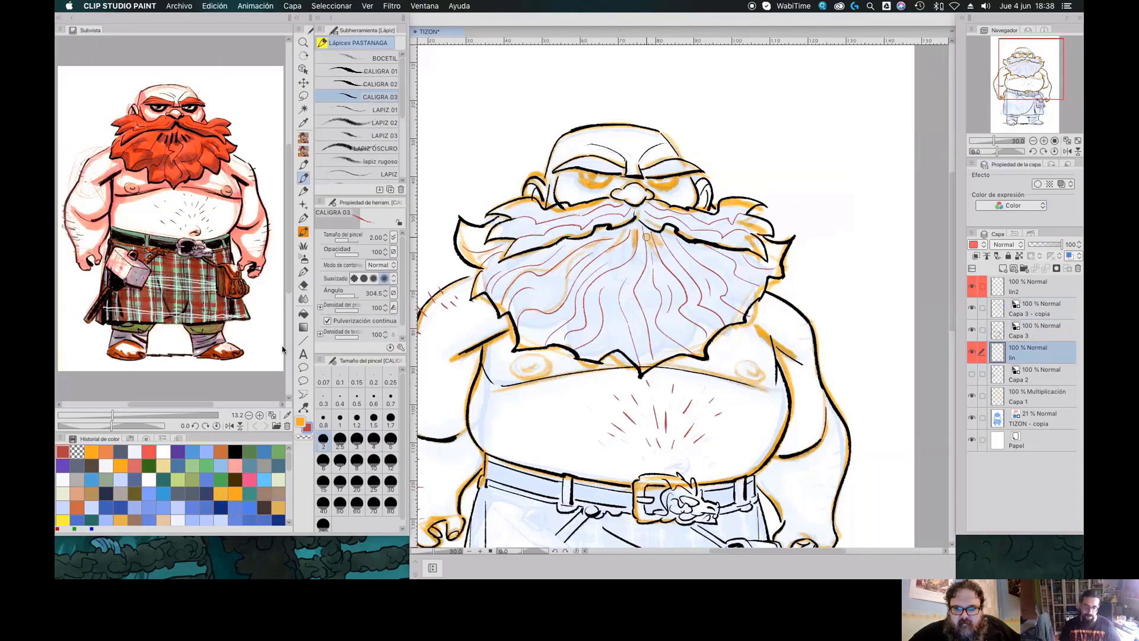
drag(692, 166, 666, 164)
On the lin2 layer, draw hair strokes on the shoulders with a larger brush
click(1029, 286)
key(])
key(])
drag(820, 316, 806, 328)
drag(445, 266, 528, 257)
key(p)
key(p)
scroll(741, 297, down, 5)
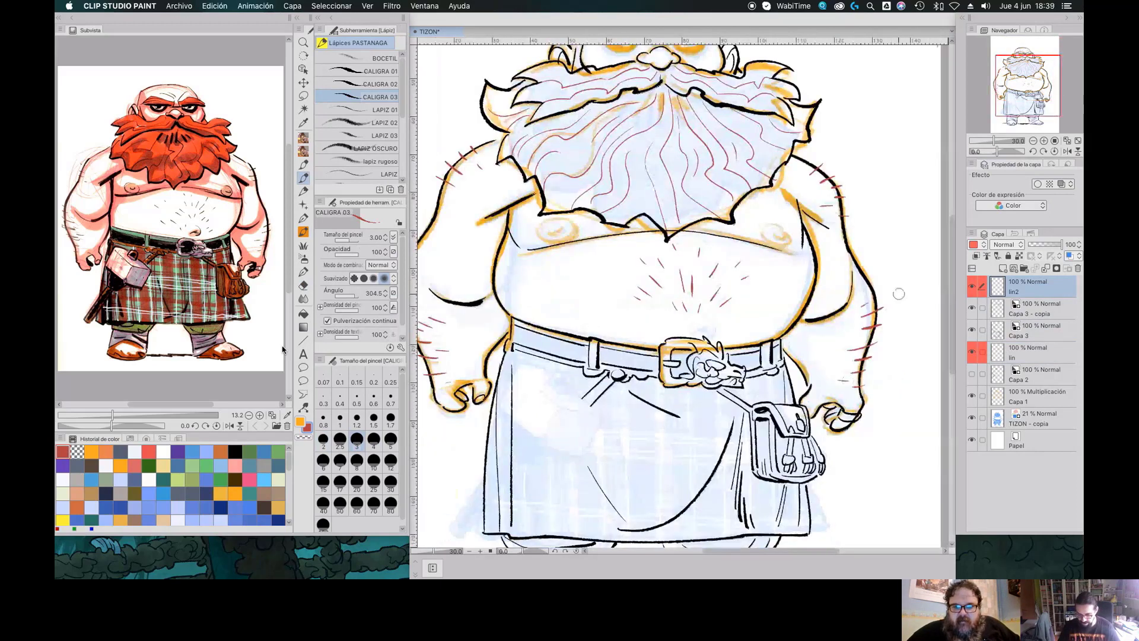
On the lin layer, paint both nipple spots orange-brown, then erase and repaint them more cleanly
click(1028, 352)
drag(552, 224, 569, 237)
drag(766, 228, 783, 240)
key(e)
key(p)
mouse_move(547, 226)
mouse_down()
mouse_move(568, 236)
mouse_move(558, 229)
mouse_up()
key(e)
drag(765, 227, 784, 241)
key(p)
click(1035, 331)
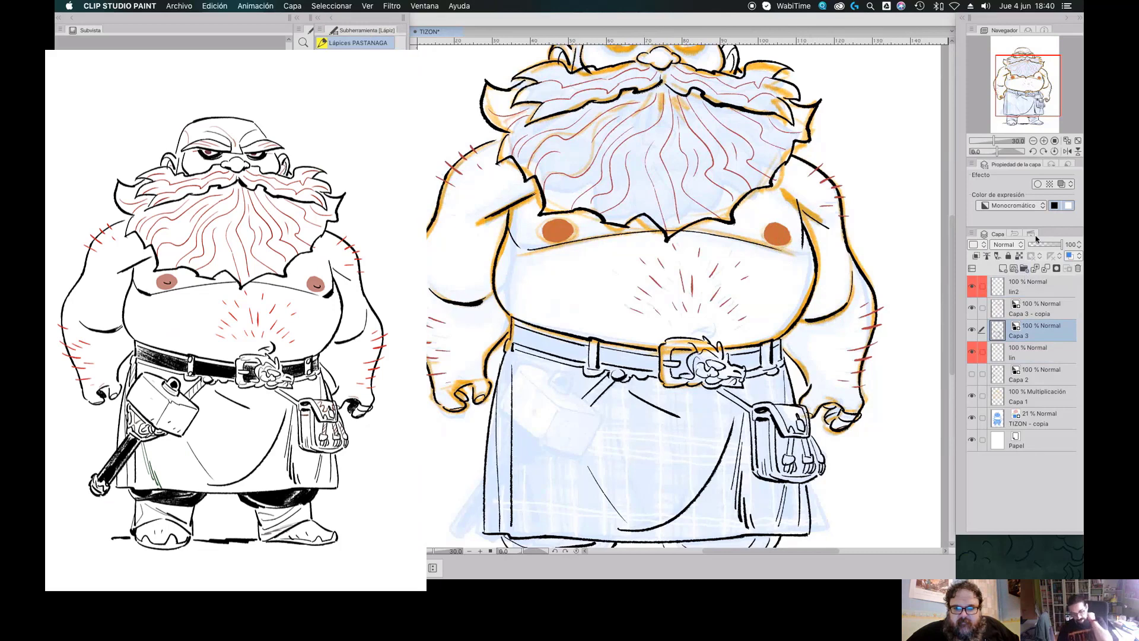
Centre the head and switch to the Capa 3 - copia layer with the inking pencil
click(1025, 68)
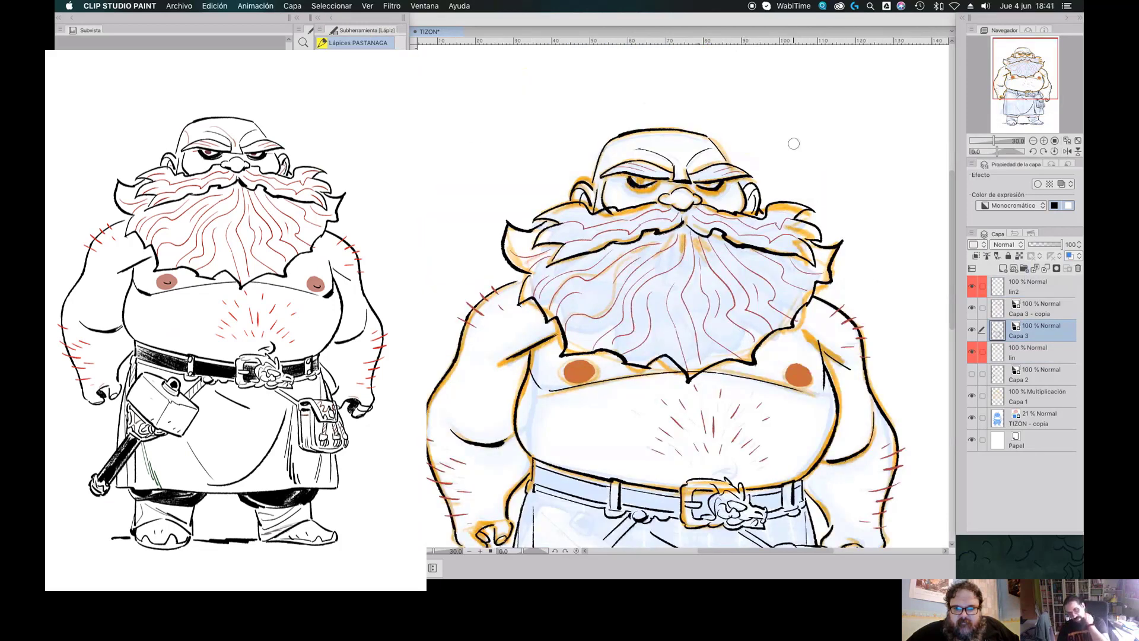
key(alt+bracketleft)
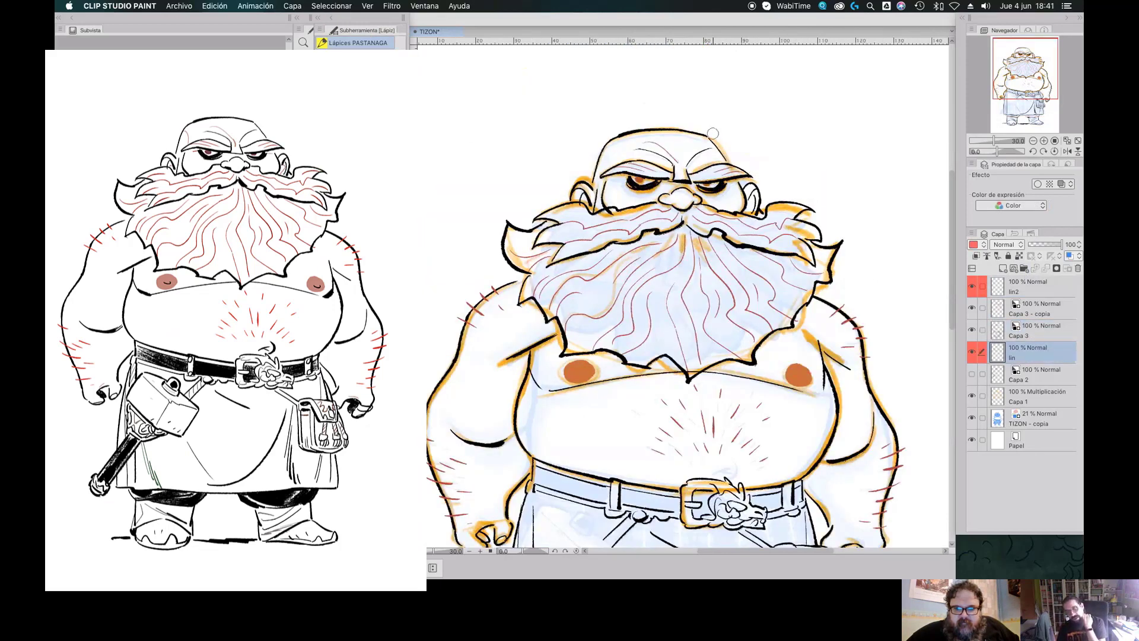
click(1019, 317)
key(e)
key(p)
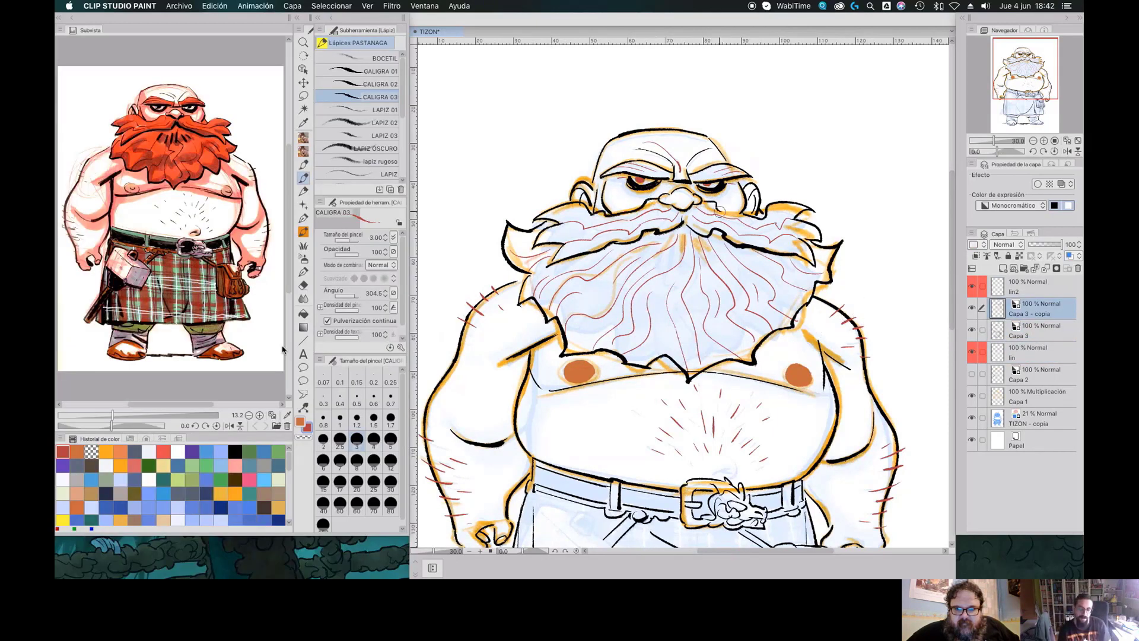
Lasso the forehead and eyes across the ink and lin layers and rotate them slightly
click(1021, 337)
click(983, 353)
click(982, 308)
key(m)
mouse_move(658, 136)
mouse_down()
mouse_move(634, 197)
mouse_move(705, 160)
mouse_move(688, 153)
mouse_up()
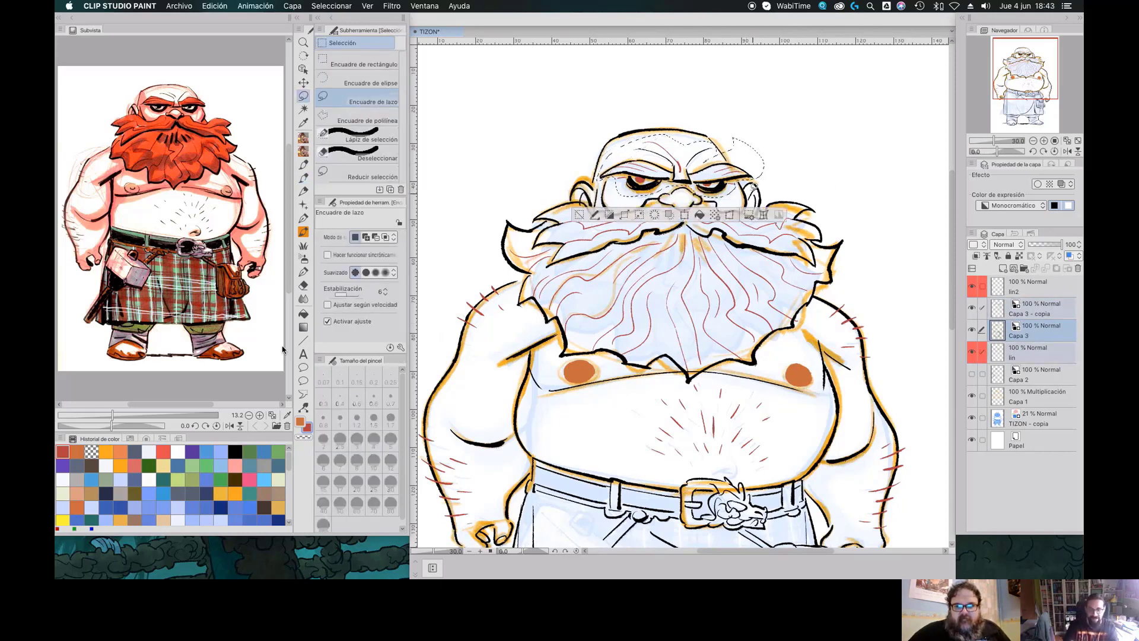
key(super+t)
drag(781, 168, 783, 165)
key(Return)
key(super+d)
With the canvas tilted, redraw the lower eye's ink line on Capa 3
key(p)
key(p)
key(shift+space)
drag(635, 165, 692, 164)
key(super+at)
key(shift+space)
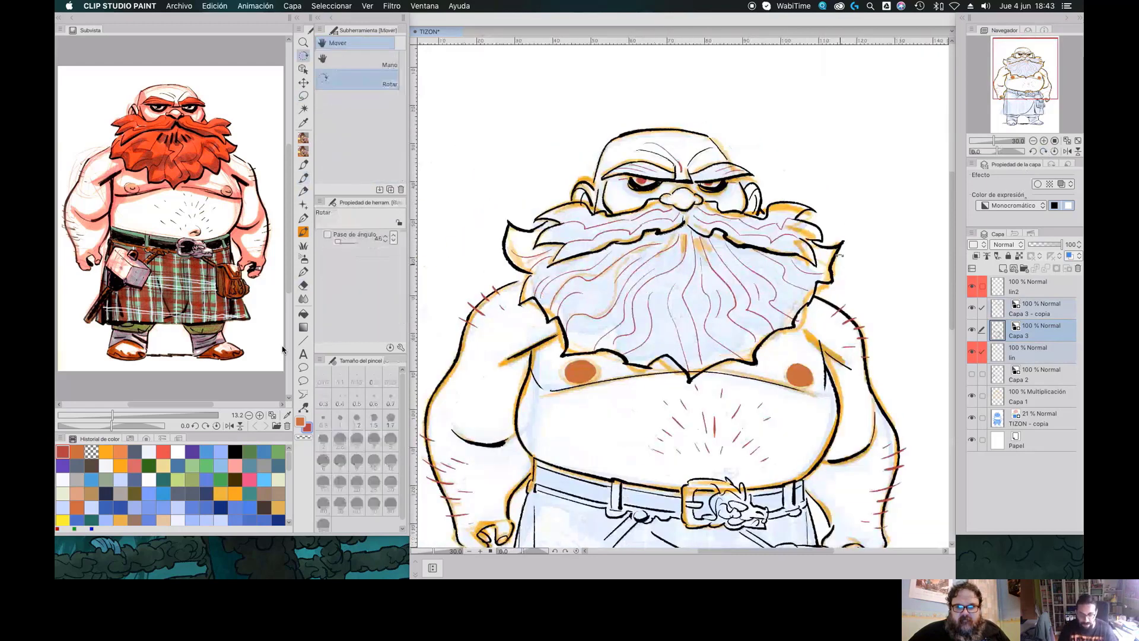
drag(808, 135, 584, 117)
key(e)
click(1029, 311)
click(1021, 335)
key(p)
key(p)
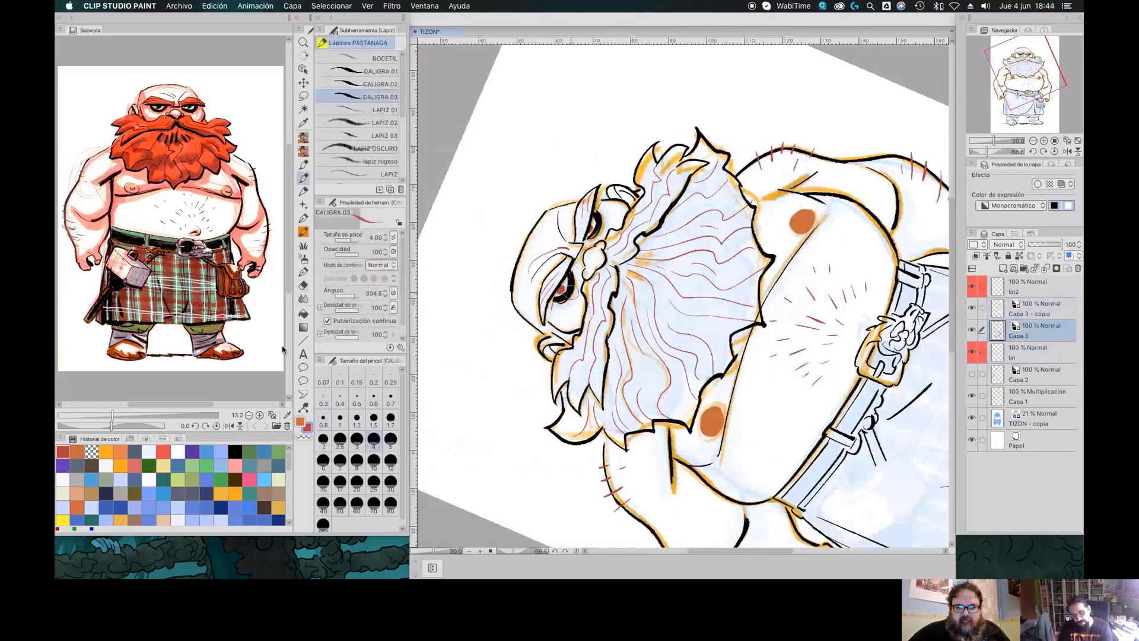
key(e)
drag(575, 274, 555, 302)
key(p)
key(p)
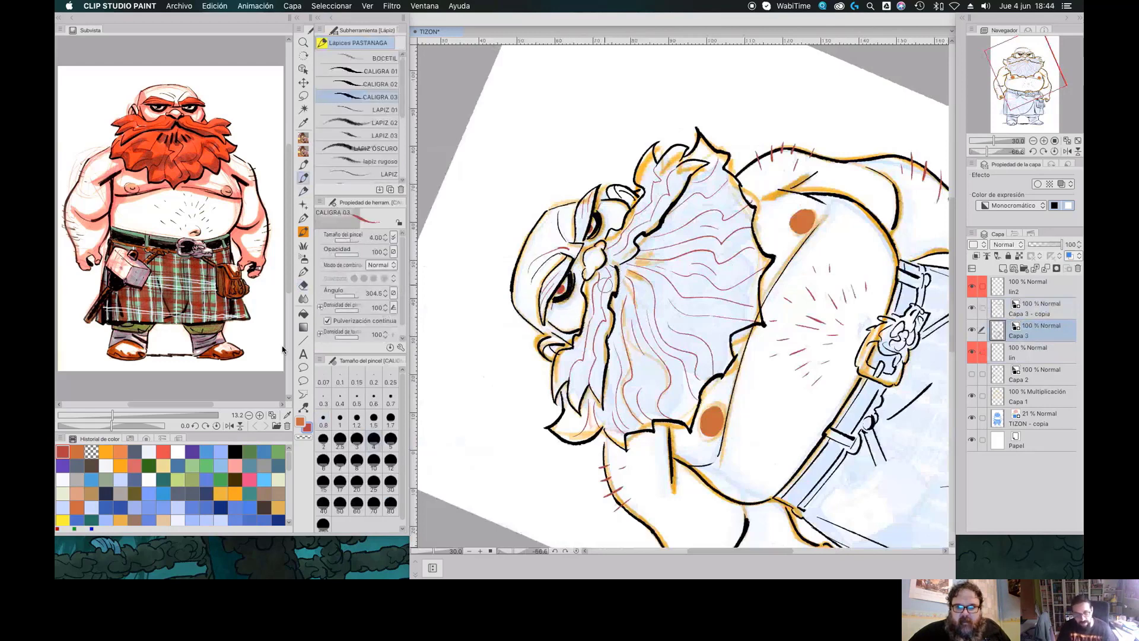
Add a small dark stroke on the upper nipple and a short red stroke on the lin layer
key(alt+bracketleft)
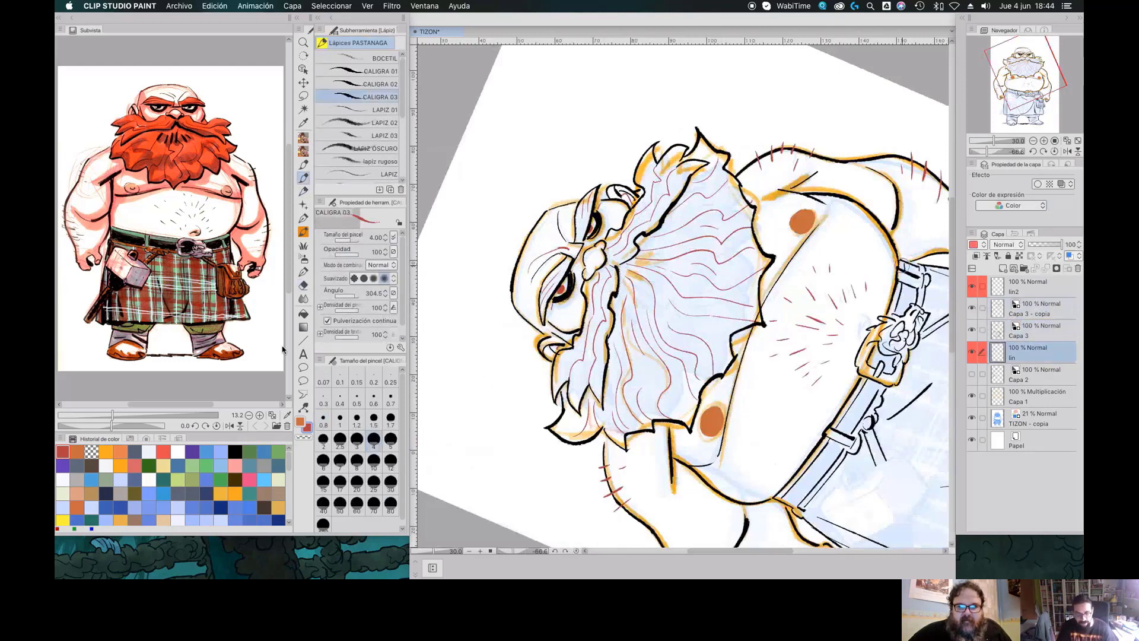
key(alt+bracketright)
drag(801, 217, 807, 224)
key(ctrl+at)
drag(754, 475, 747, 194)
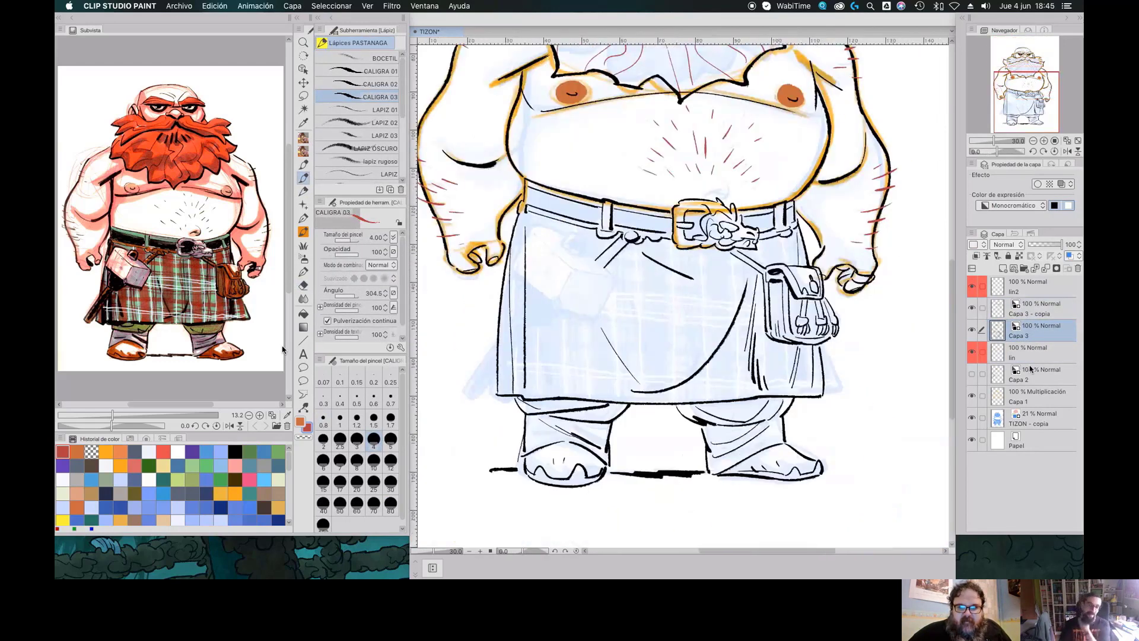
key(alt+bracketleft)
drag(580, 409, 615, 408)
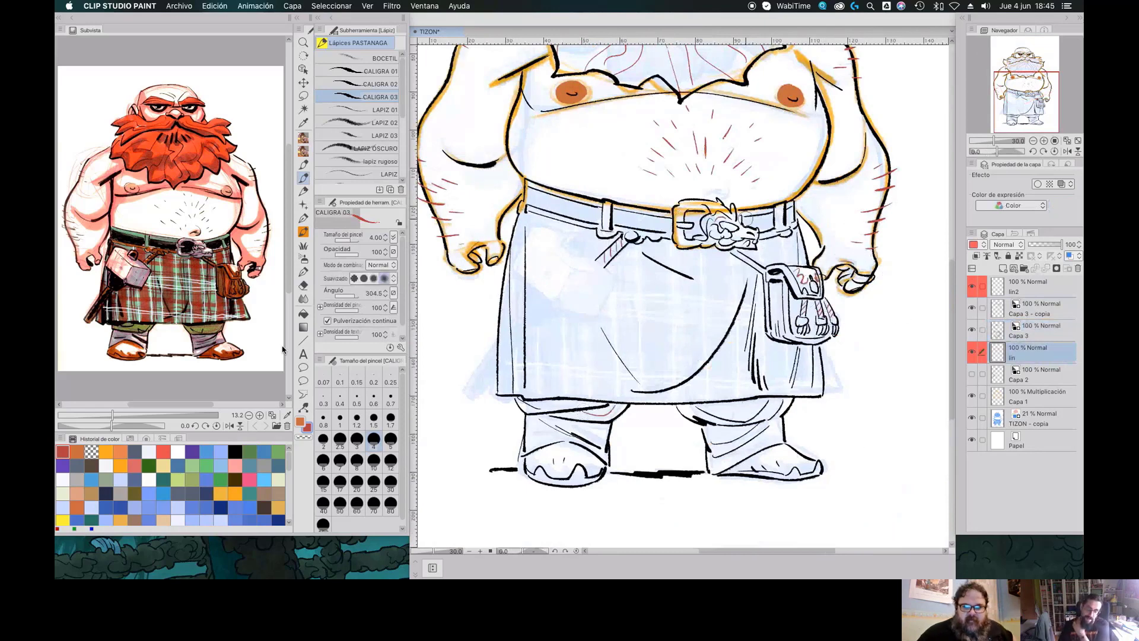
Draw red fold lines on the kilt's left side and a small loop on the belt left of the buckle
drag(531, 301, 556, 395)
drag(536, 327, 563, 395)
mouse_move(1028, 104)
mouse_down()
mouse_move(1029, 74)
mouse_move(1028, 104)
mouse_up()
click(1032, 309)
drag(600, 265, 614, 266)
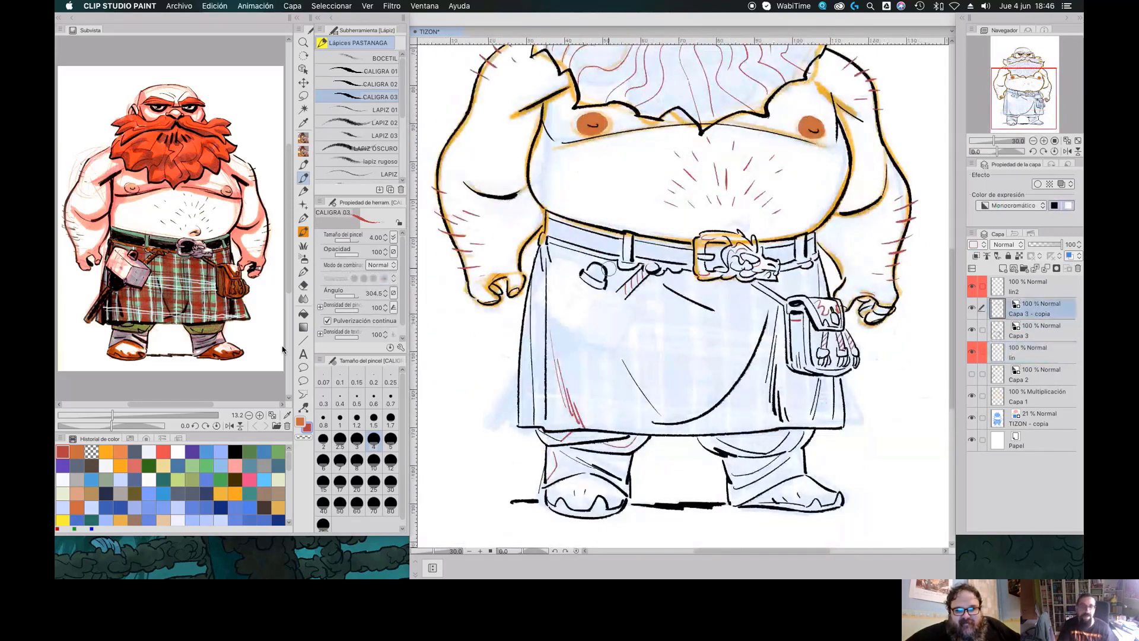
key(Tab)
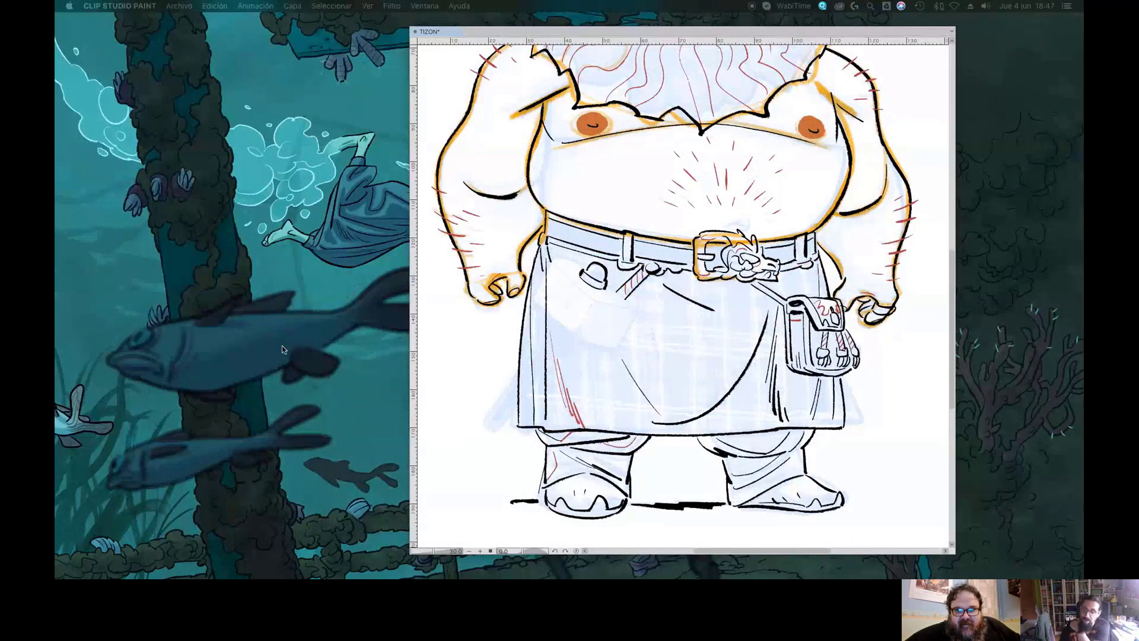
click(671, 118)
Outline the hammer-head box with its side face on the kilt's left side
drag(596, 301, 579, 338)
drag(536, 305, 575, 336)
drag(638, 312, 613, 351)
drag(609, 288, 639, 311)
mouse_move(556, 259)
mouse_down()
mouse_move(534, 295)
mouse_move(636, 308)
mouse_move(585, 265)
mouse_up()
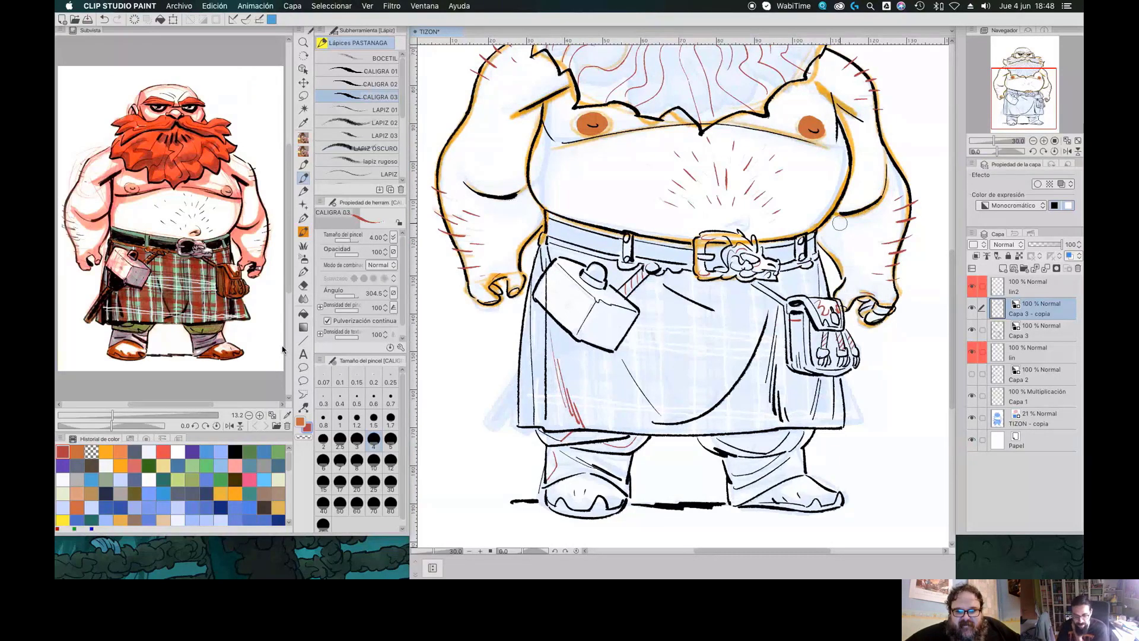
On Capa 3 - copia, lasso the hammer's top ring and rotate it 6.7° to the right
click(972, 330)
click(972, 330)
click(1029, 335)
key(p)
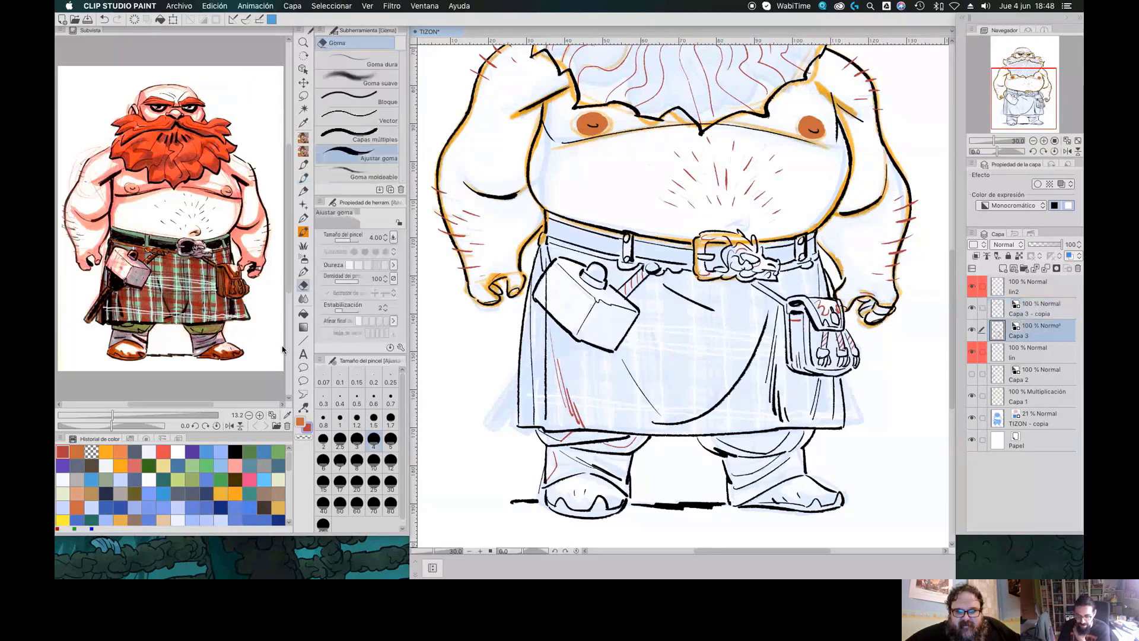
click(1029, 317)
key(p)
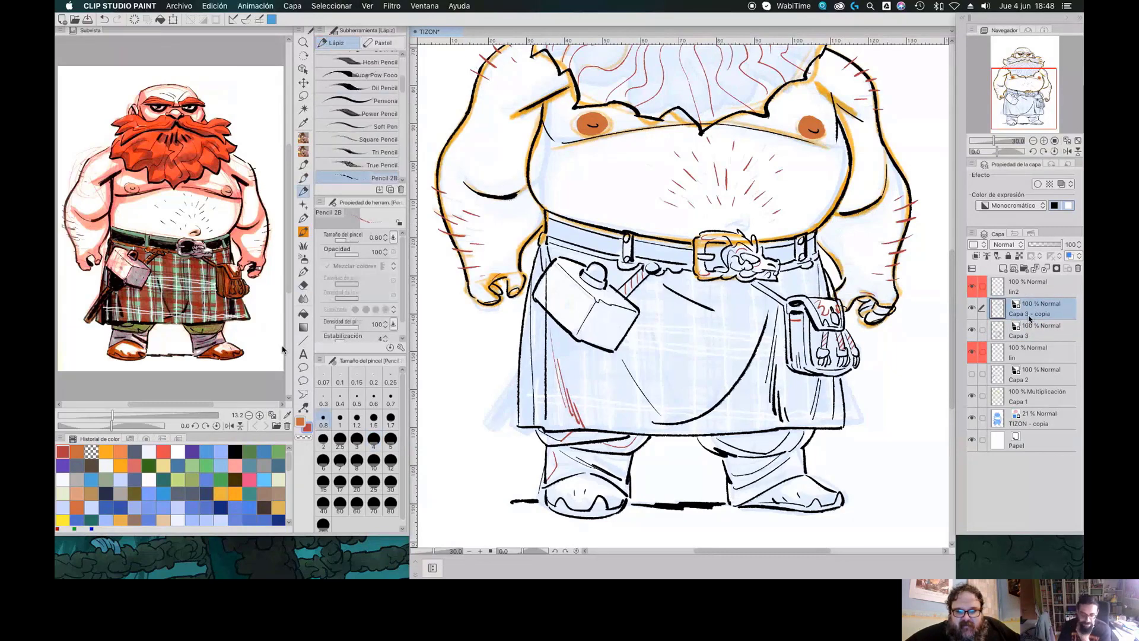
key(p)
key(p)
key(m)
drag(586, 268, 625, 280)
key(super+t)
drag(607, 284, 612, 285)
key(Return)
Add scalloped strokes under the hammer head and give straight lines the inking brush shape
key(p)
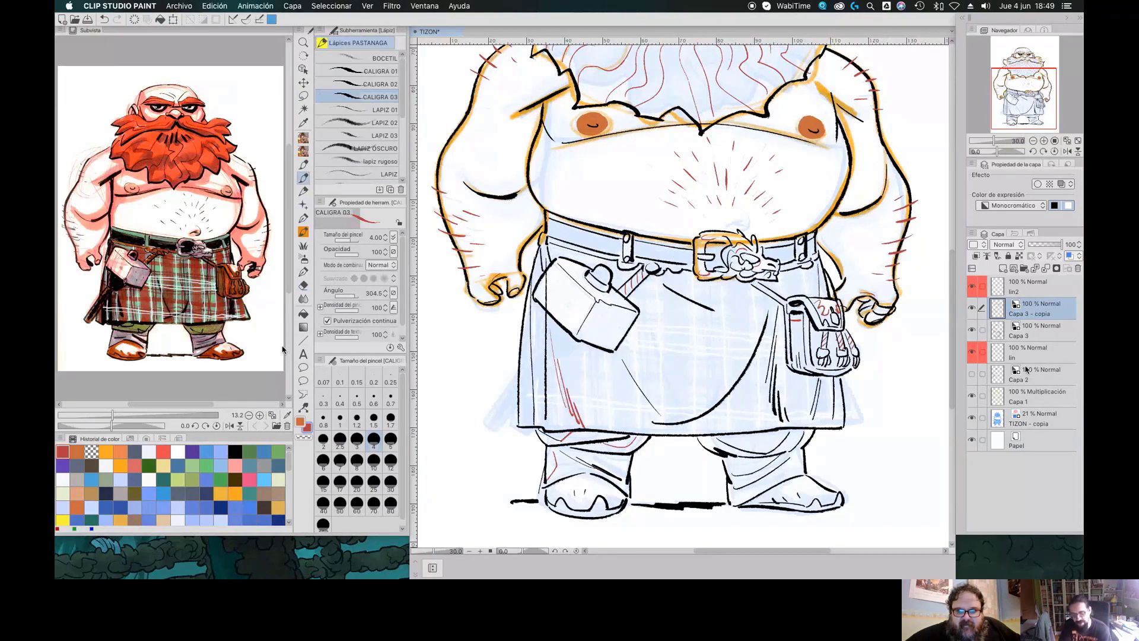
drag(538, 317, 584, 350)
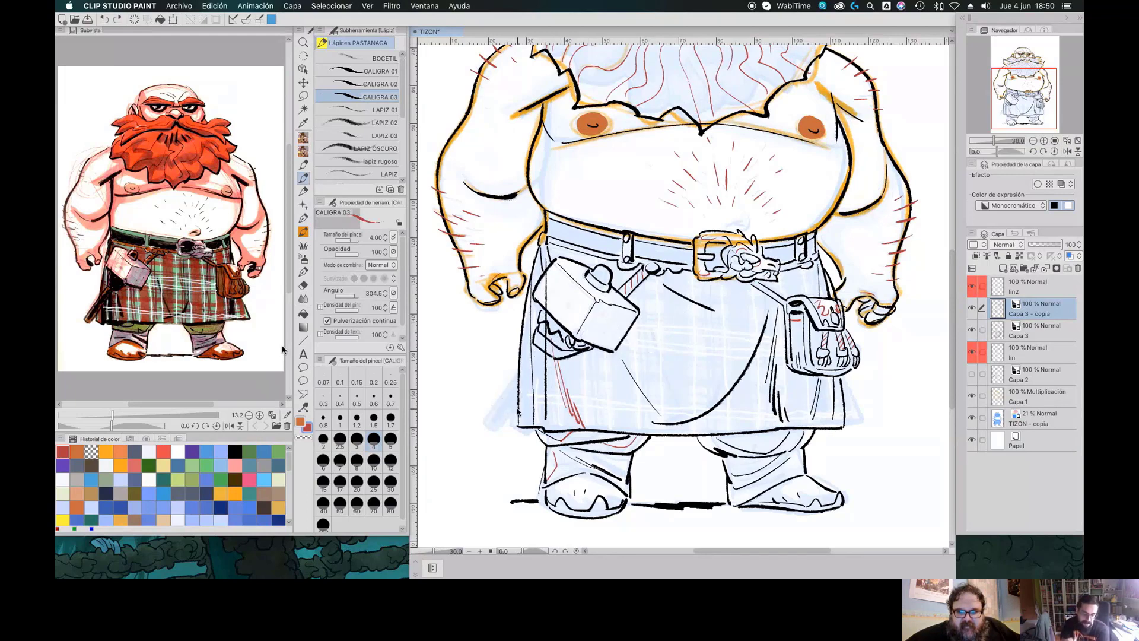
click(303, 340)
click(393, 291)
click(401, 347)
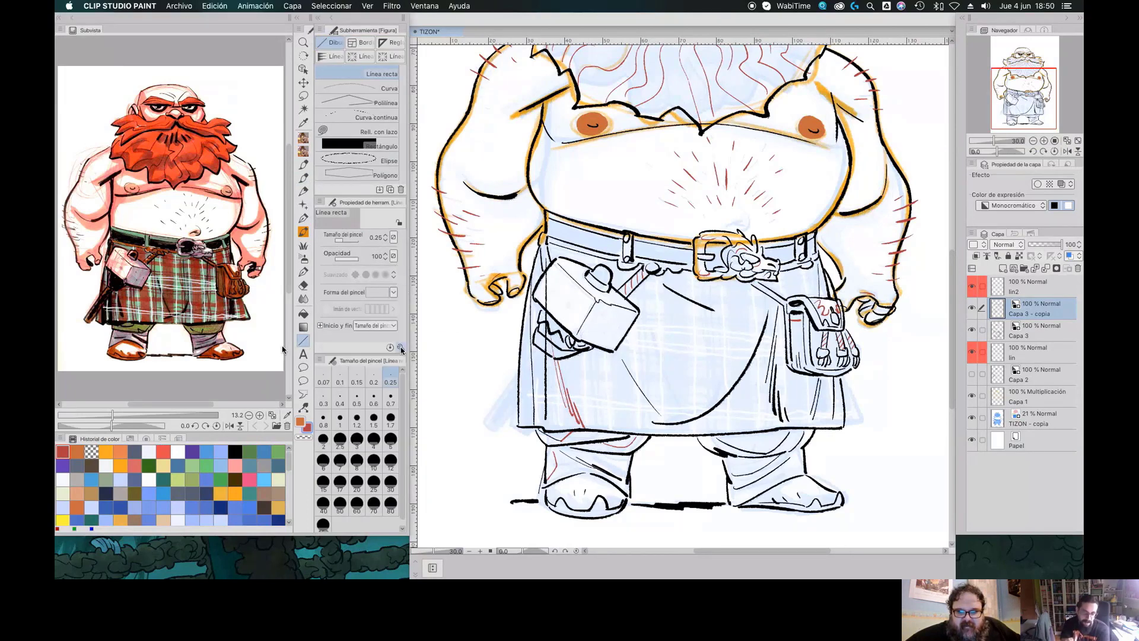
click(401, 347)
click(734, 392)
click(491, 146)
Draw the handle's two straight edges at size 1.2, then fill it with size-4 strokes
drag(518, 370, 487, 416)
key(super+z)
click(356, 440)
key(super+z)
drag(537, 349, 482, 424)
key(super+z)
click(356, 419)
mouse_move(554, 357)
mouse_down()
mouse_move(495, 436)
mouse_move(490, 411)
mouse_up()
key(super+z)
key(super+z)
drag(554, 358, 506, 425)
click(391, 419)
click(374, 439)
drag(547, 356, 498, 432)
Erase the zigzag lines under the hammer head
key(p)
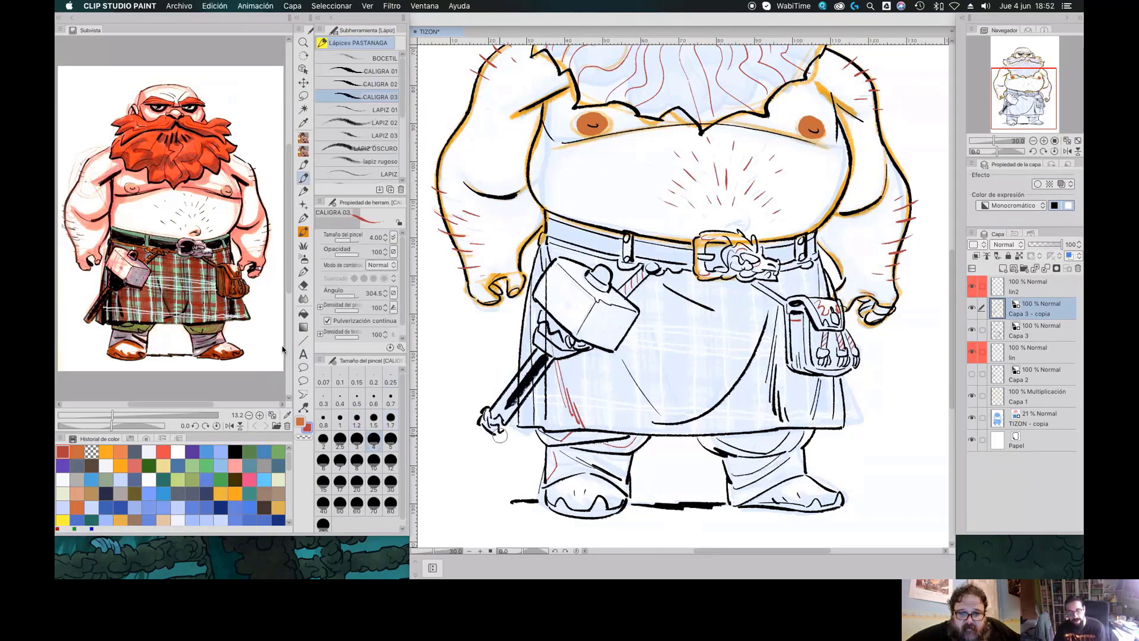
key(e)
key(p)
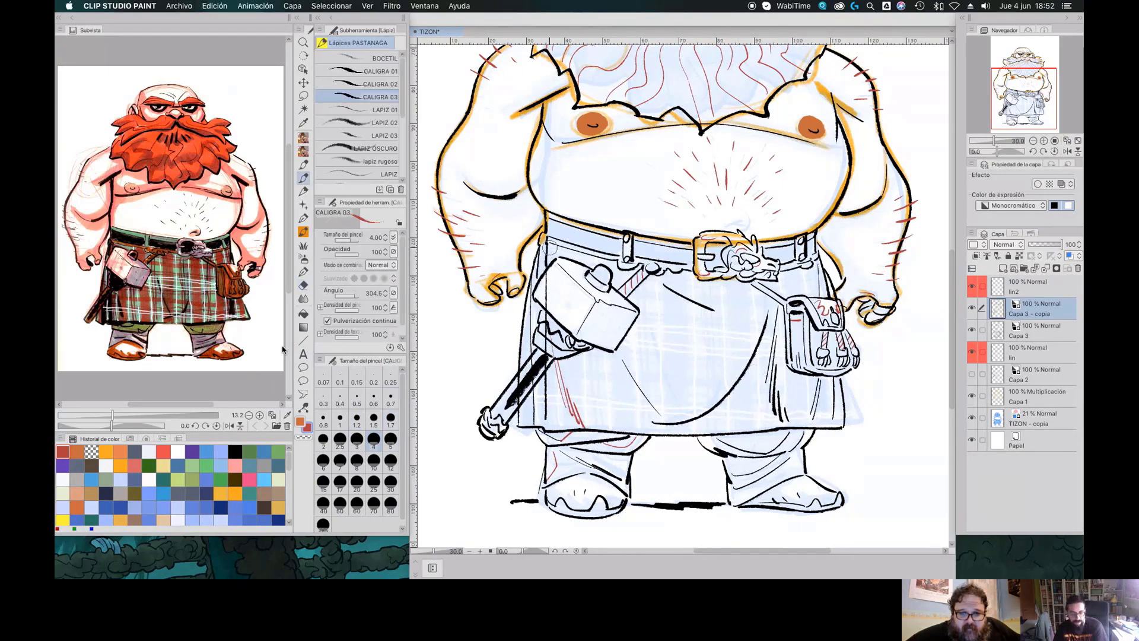
key(e)
drag(534, 330, 565, 344)
key(p)
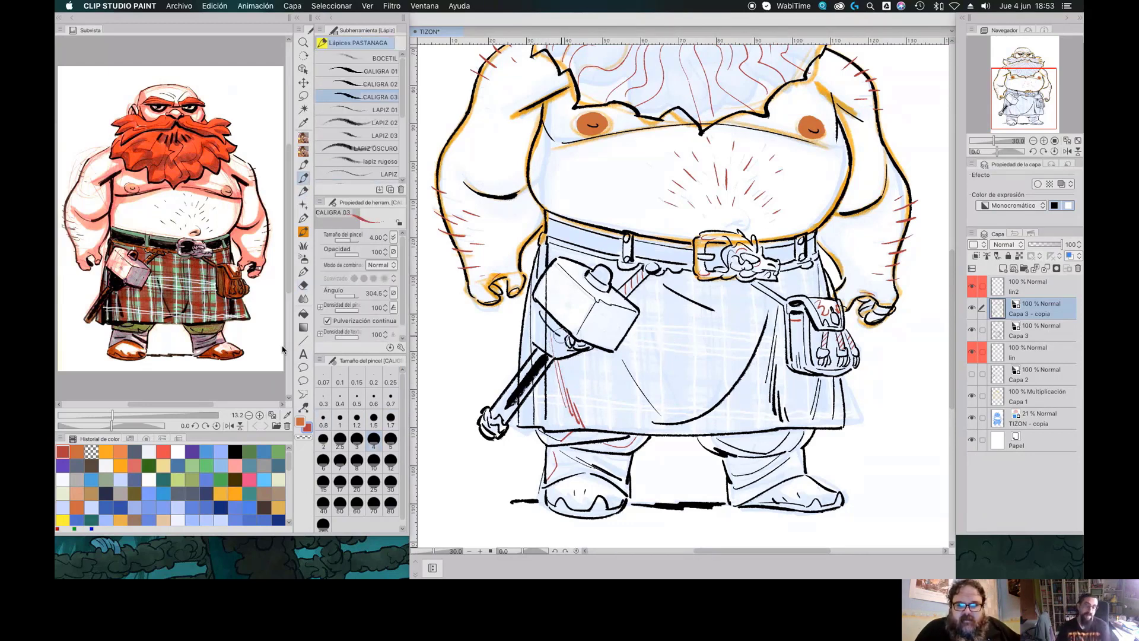
drag(535, 323, 561, 345)
key(super+z)
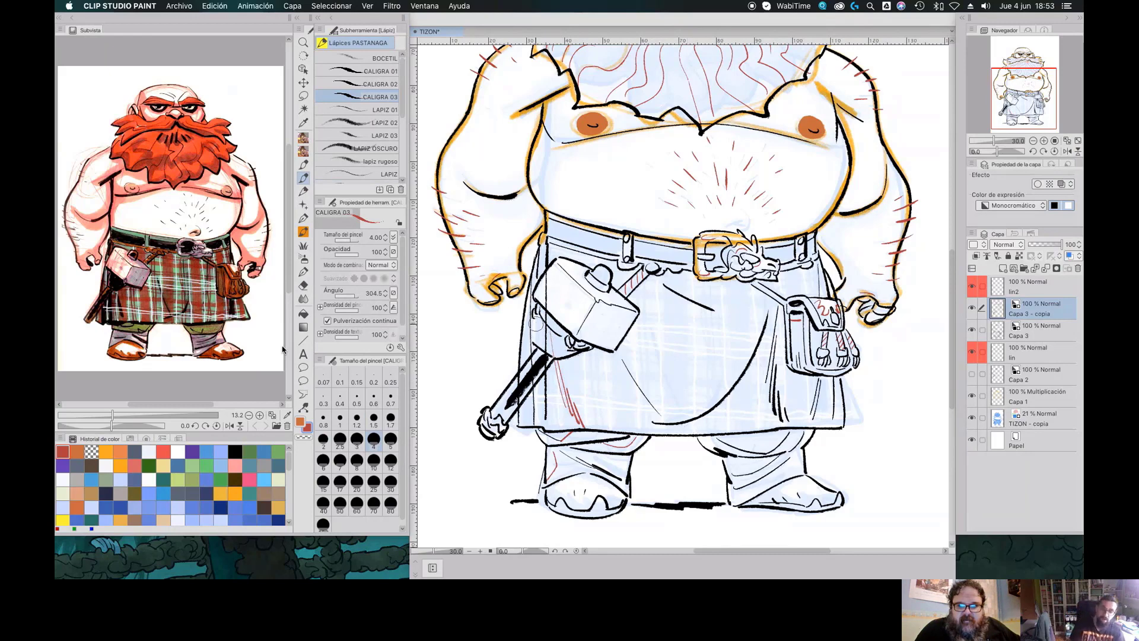
Ink a strap line below the hammer head and curls at the handle's end
key(e)
key(p)
drag(554, 335, 561, 349)
drag(535, 306, 553, 355)
drag(563, 336, 569, 345)
Fill the hammer's top ring and handle with black using the rough pencil
drag(601, 272, 604, 278)
key(p)
key(p)
drag(513, 401, 503, 413)
key(p)
key(p)
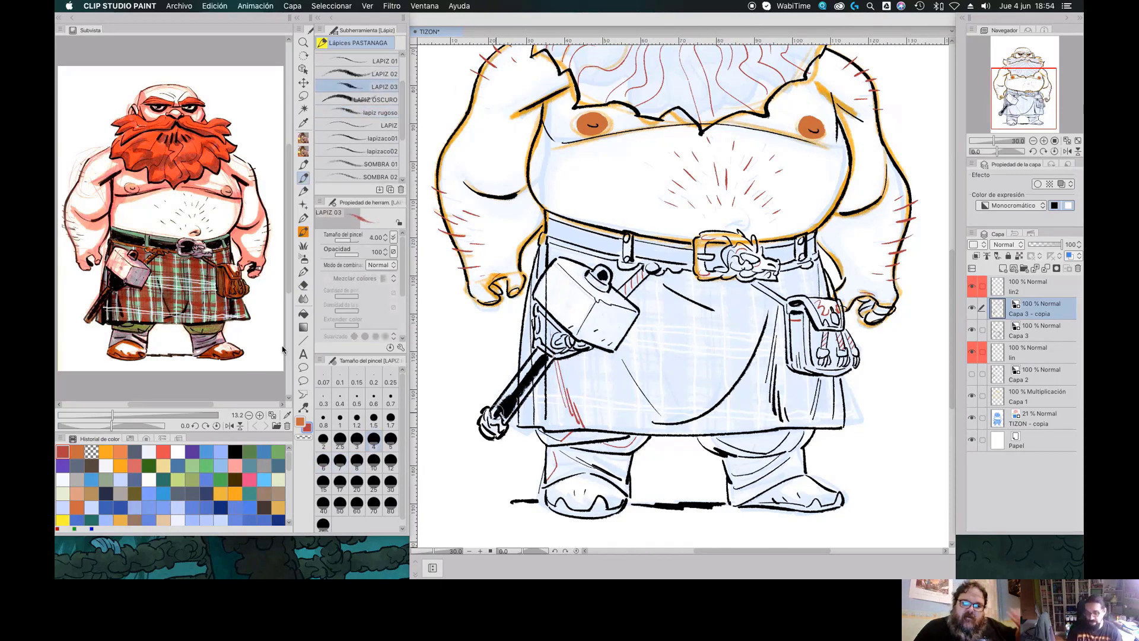
key(p)
key(p)
key(p)
key(p)
key(p)
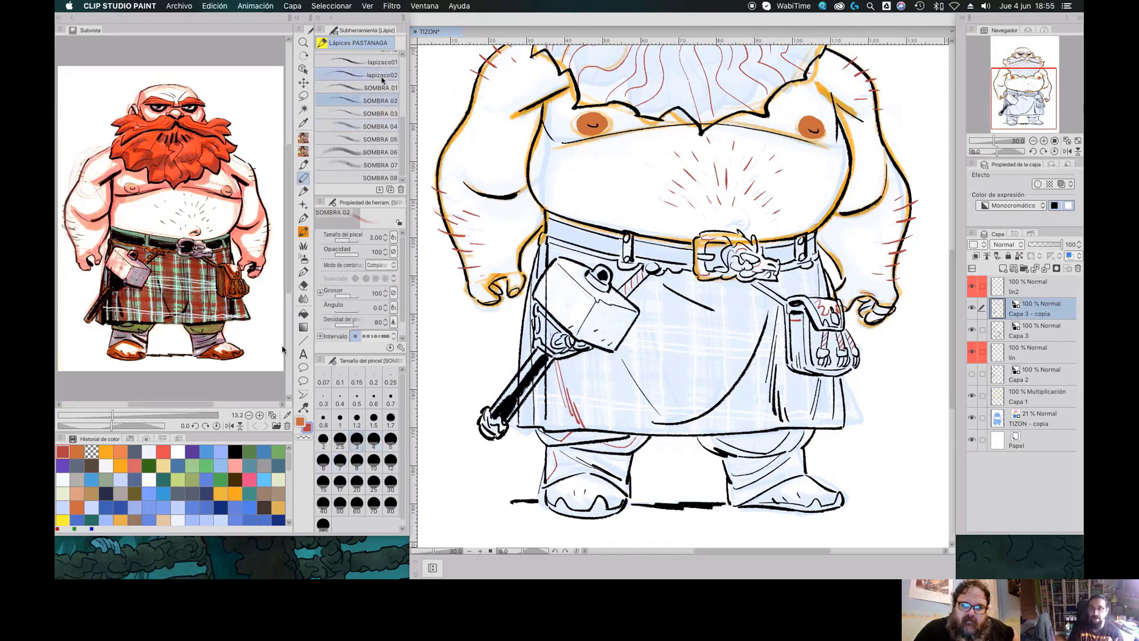
Darken the hammer handle, then show Capa 2 and rename it 'negro'
drag(537, 362, 507, 411)
click(1030, 333)
click(1033, 377)
key(super+a)
click(971, 374)
double_click(1019, 380)
text(negro)
key(Return)
Fill the belt with black on the negro layer and set its opacity to 59
drag(554, 228, 620, 247)
drag(638, 249, 691, 264)
drag(752, 254, 816, 247)
drag(700, 248, 731, 270)
drag(1061, 245, 1049, 245)
key(e)
key(p)
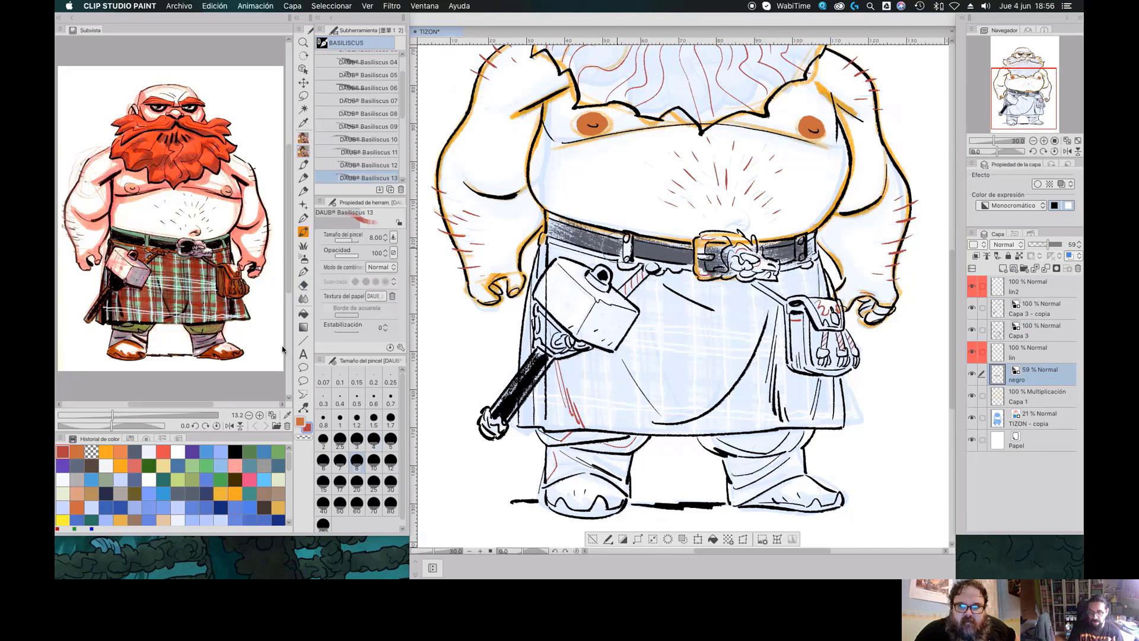
Rotate the canvas to about -85° and erase stray black from the belt fill
key(r)
drag(863, 293, 697, 119)
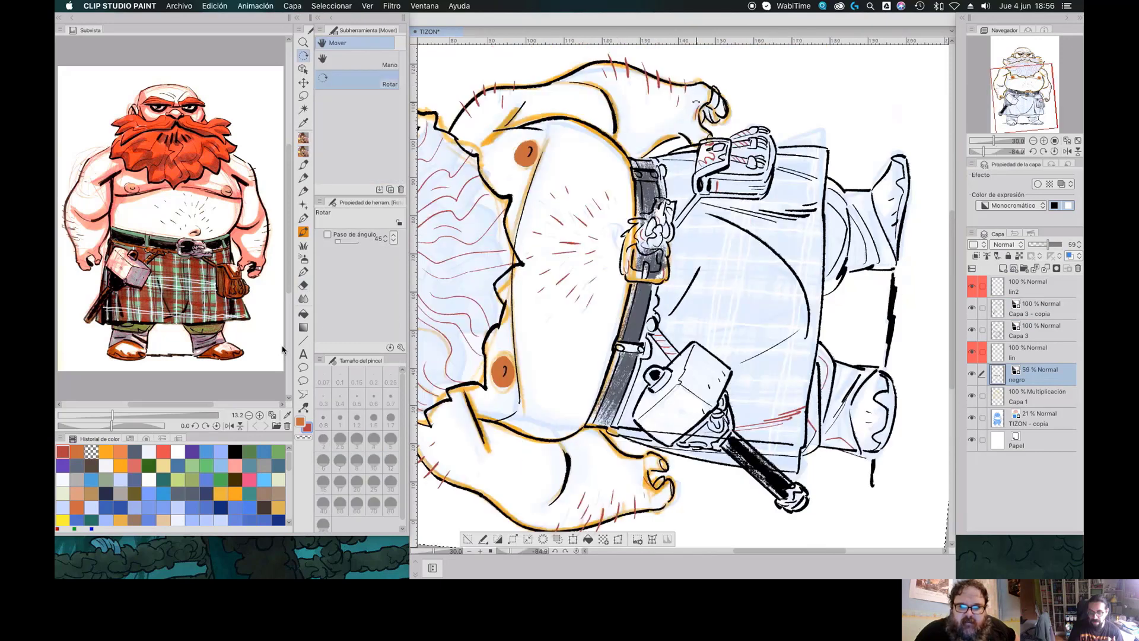
key(e)
drag(633, 286, 621, 340)
drag(655, 278, 644, 149)
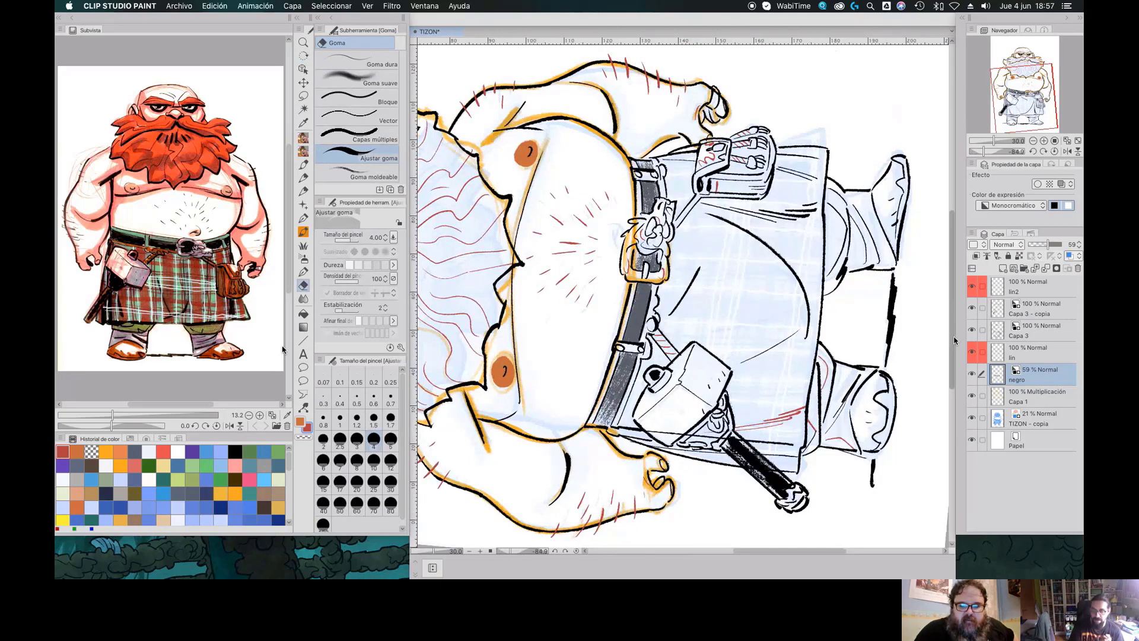
Add a short leg stroke on the lin layer and start the navel on Capa 3 - copia
click(1025, 357)
key(p)
key(p)
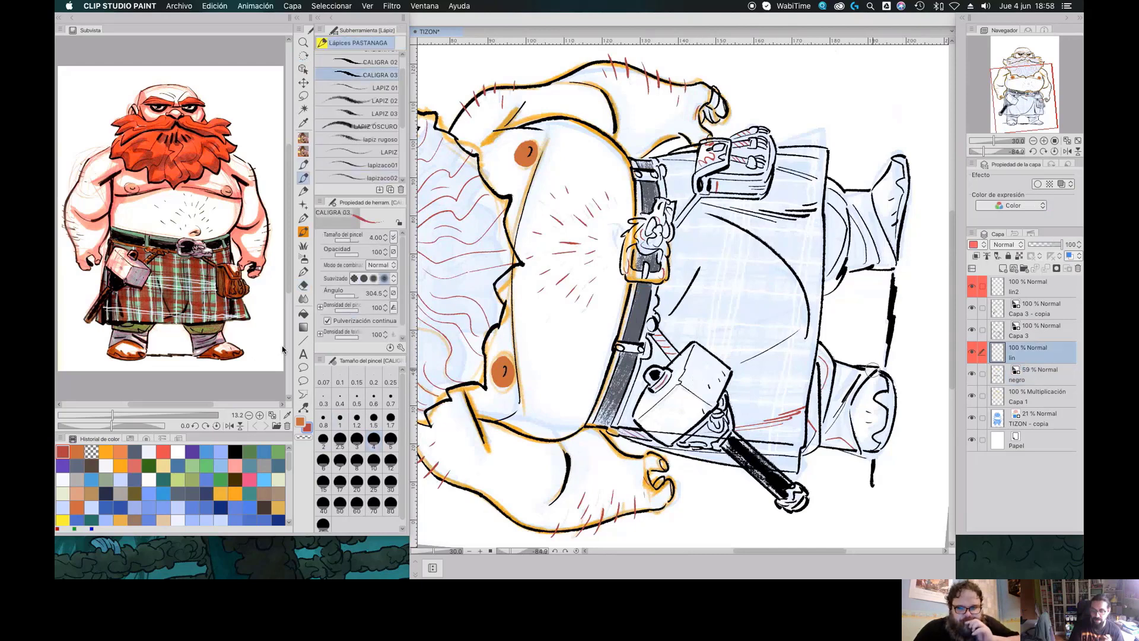
drag(869, 207, 885, 264)
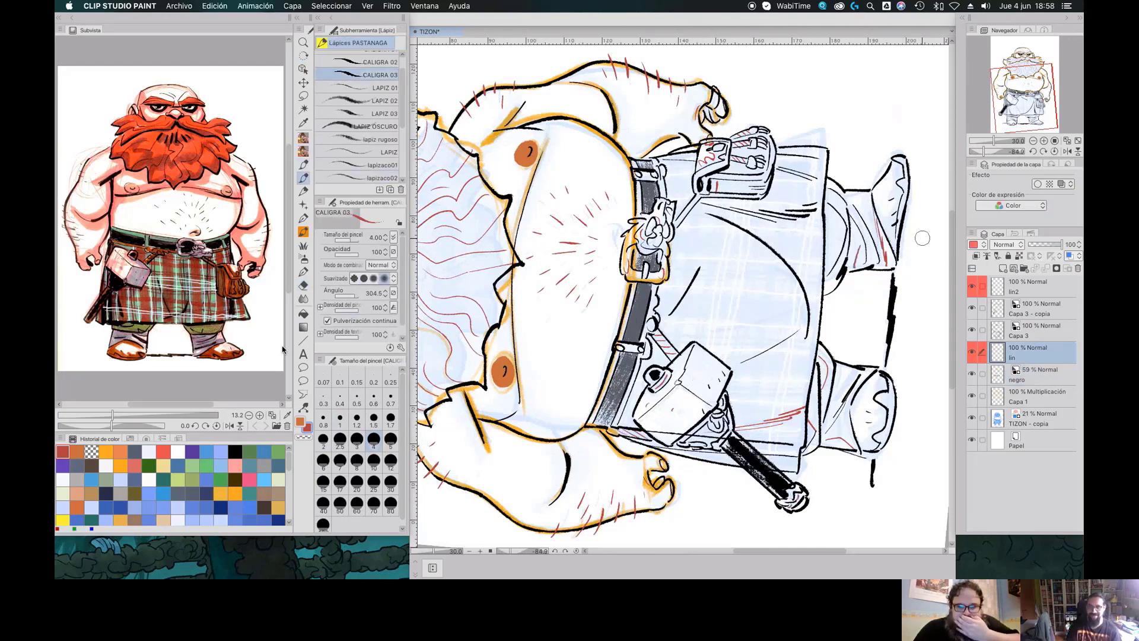
click(1030, 310)
mouse_move(1019, 89)
mouse_down()
mouse_move(1020, 75)
mouse_move(1020, 94)
mouse_up()
click(1054, 151)
key(e)
click(1030, 331)
click(1029, 354)
click(1030, 310)
key(p)
drag(749, 250, 773, 252)
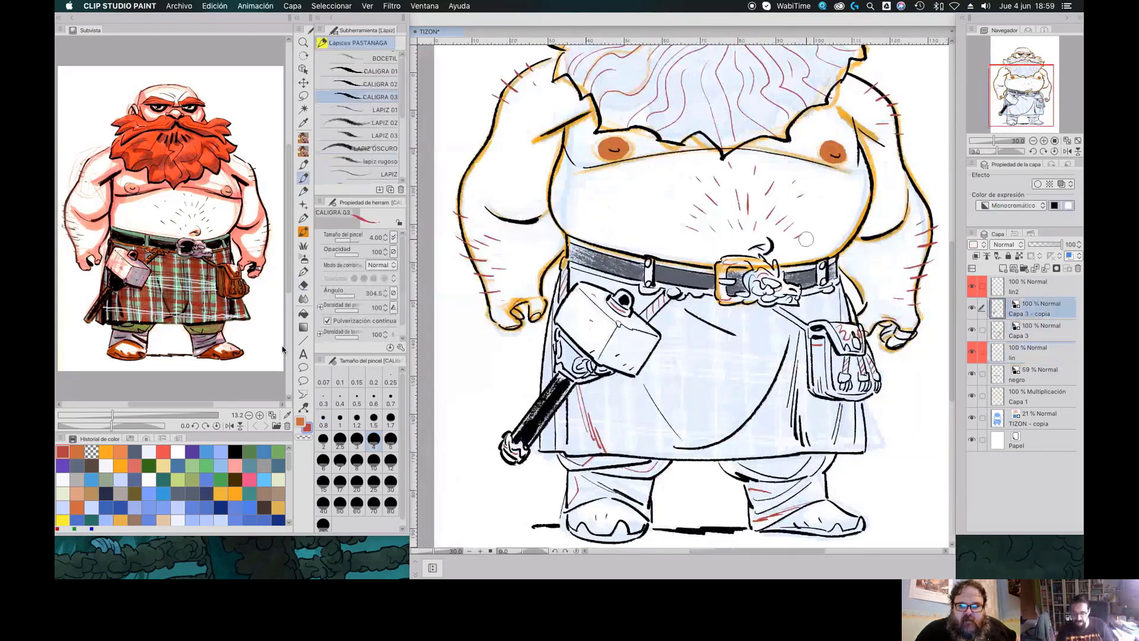
Paint dark shading inside both hands on the negro layer with the daub brush
drag(1018, 72, 1026, 81)
click(1030, 331)
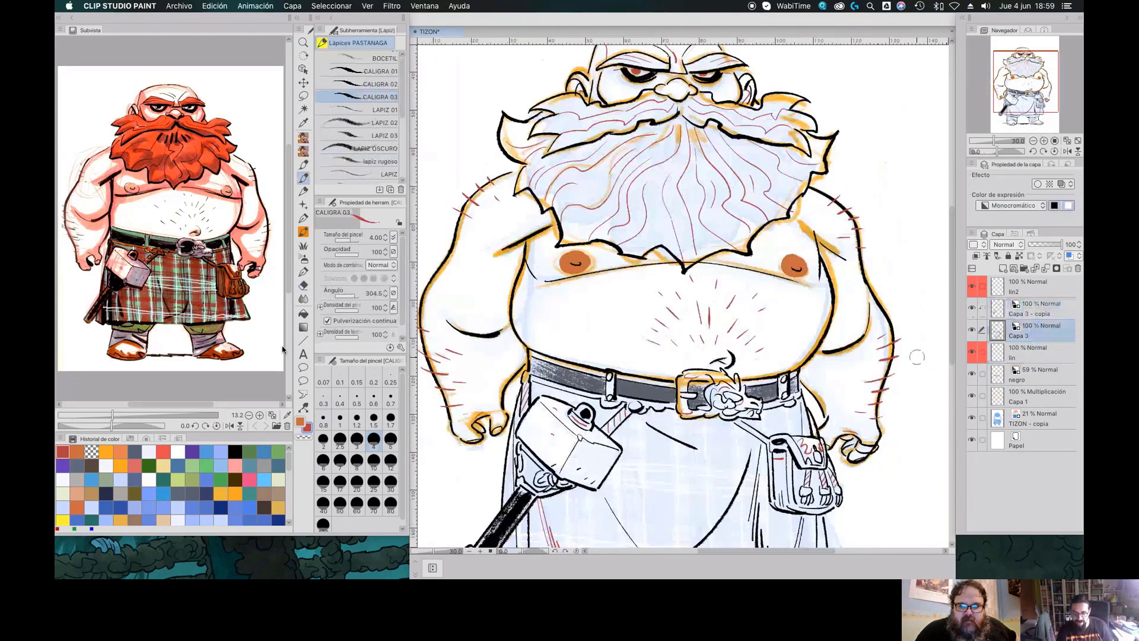
key(b)
click(1022, 373)
key(b)
key(b)
key(b)
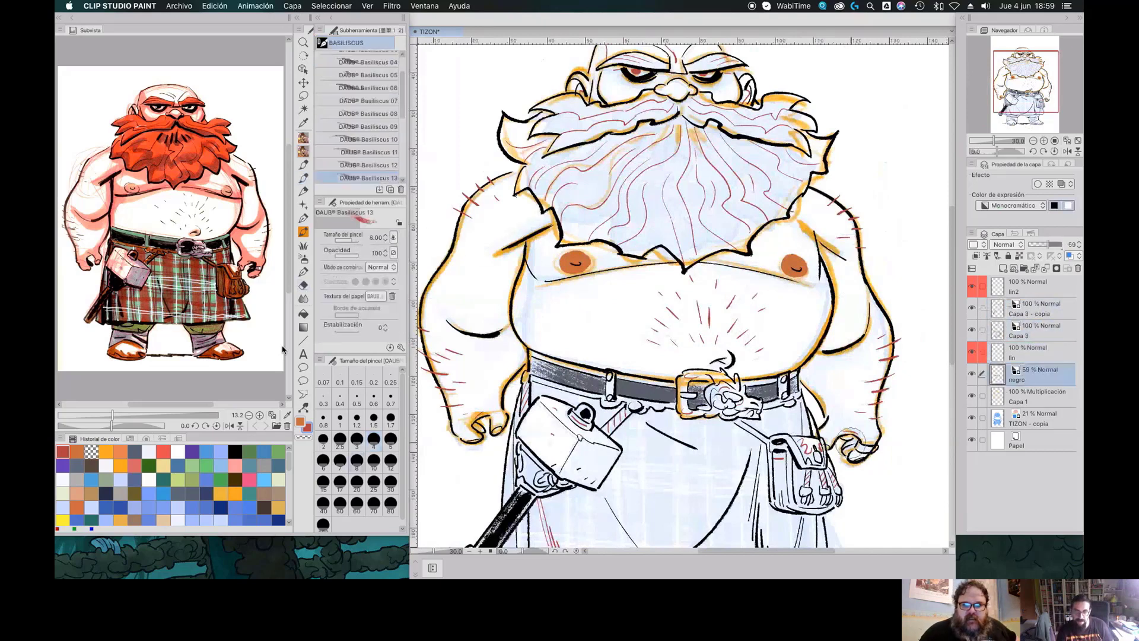
drag(840, 437, 856, 454)
drag(469, 426, 490, 431)
Shrink the eraser to 2.50, then return to the pencil on Capa 3
key(e)
key(bracketleft)
key(bracketleft)
scroll(683, 297, down, 5)
key(p)
key(alt+bracketright)
key(alt+bracketright)
drag(753, 255, 736, 509)
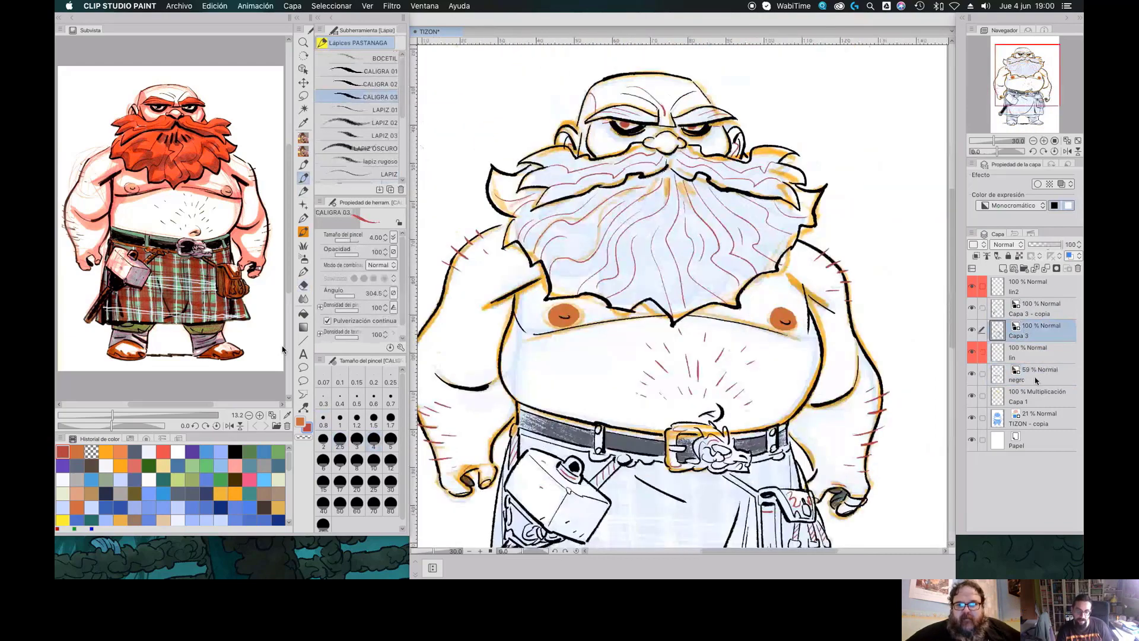
Hide the TIZON - copia and Capa 1 sketch layers and select the negro layer
click(1036, 379)
drag(971, 418, 974, 404)
key(alt+bracketright)
key(alt+bracketright)
key(alt+bracketright)
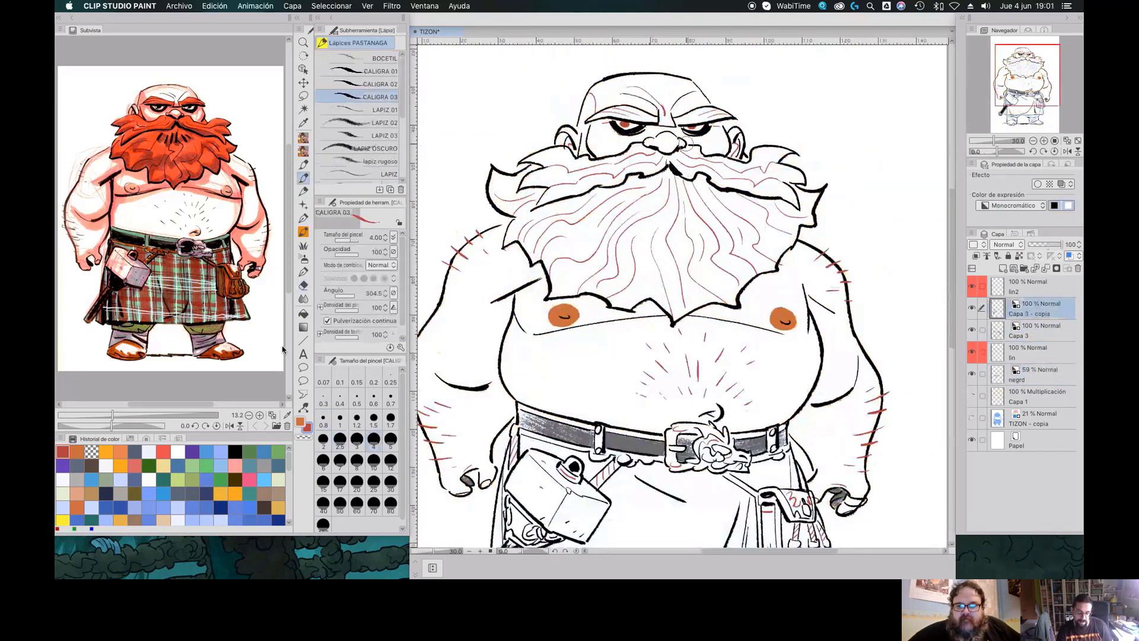
scroll(815, 131, down, 4)
key(e)
key(alt+bracketleft)
key(alt+bracketleft)
key(alt+bracketleft)
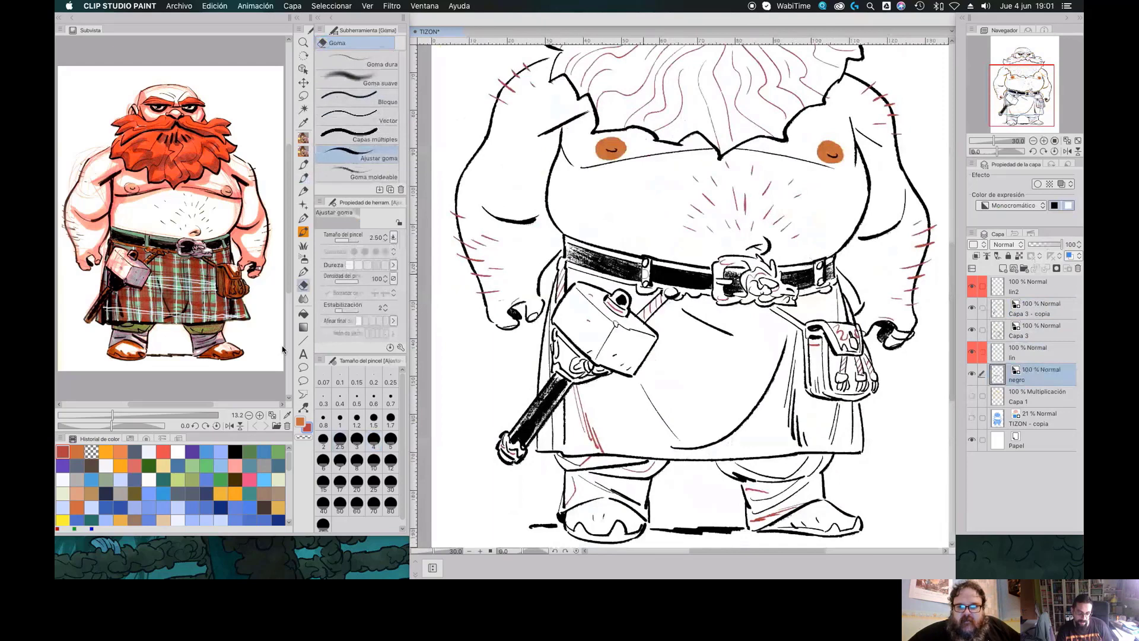
key(r)
drag(640, 417, 803, 339)
key(alt+bracketright)
key(alt+bracketright)
key(alt+bracketright)
key(p)
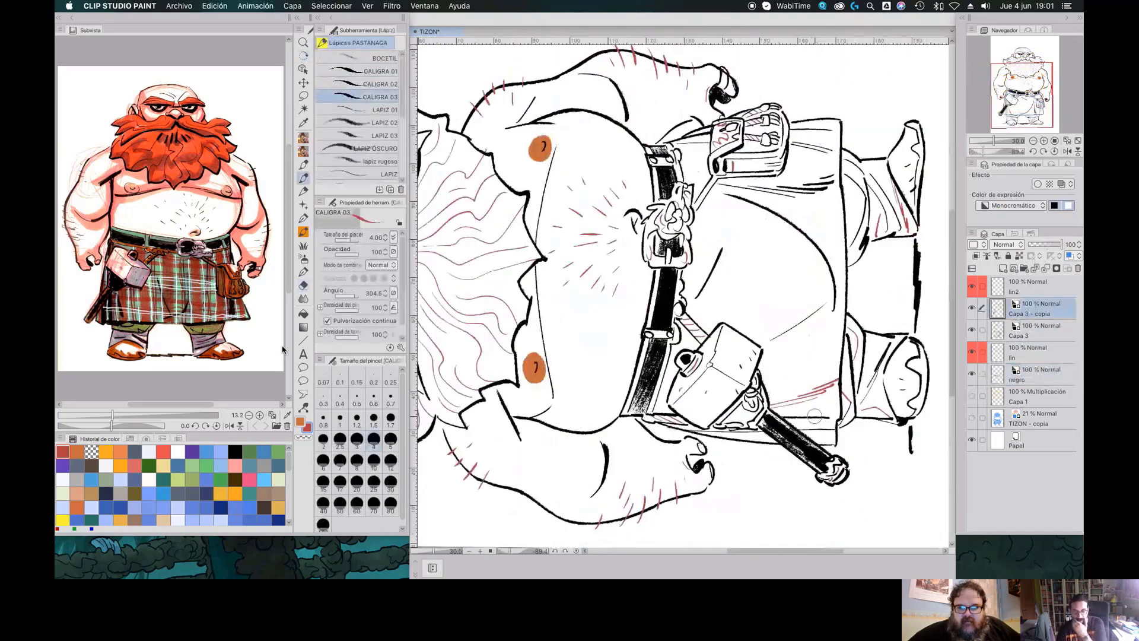
click(1054, 151)
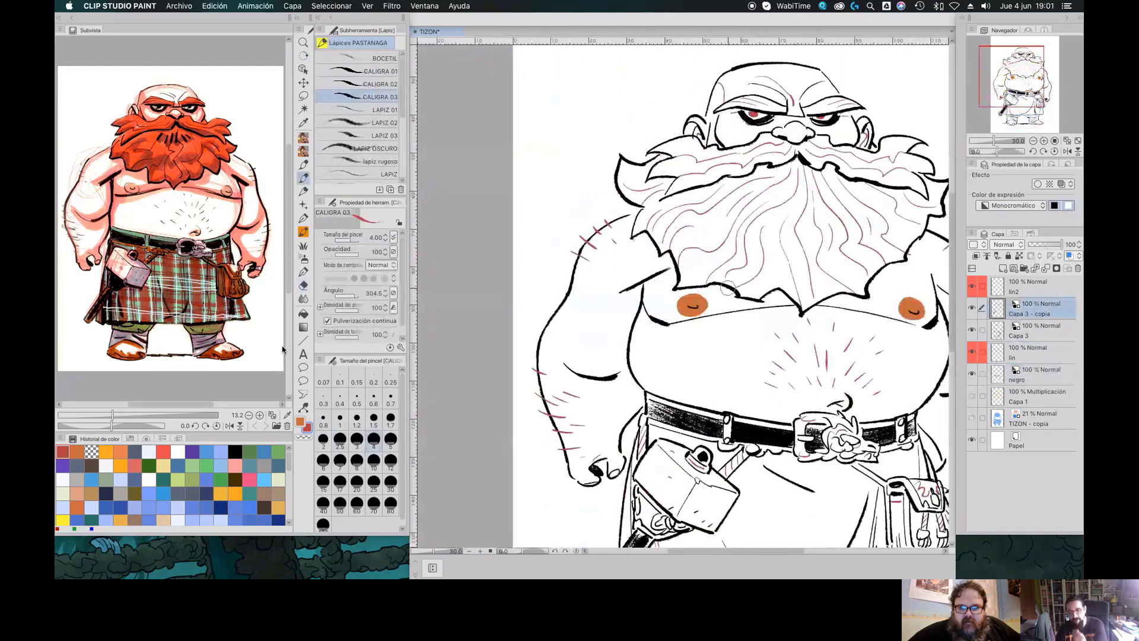
drag(1029, 97, 1042, 125)
click(1042, 374)
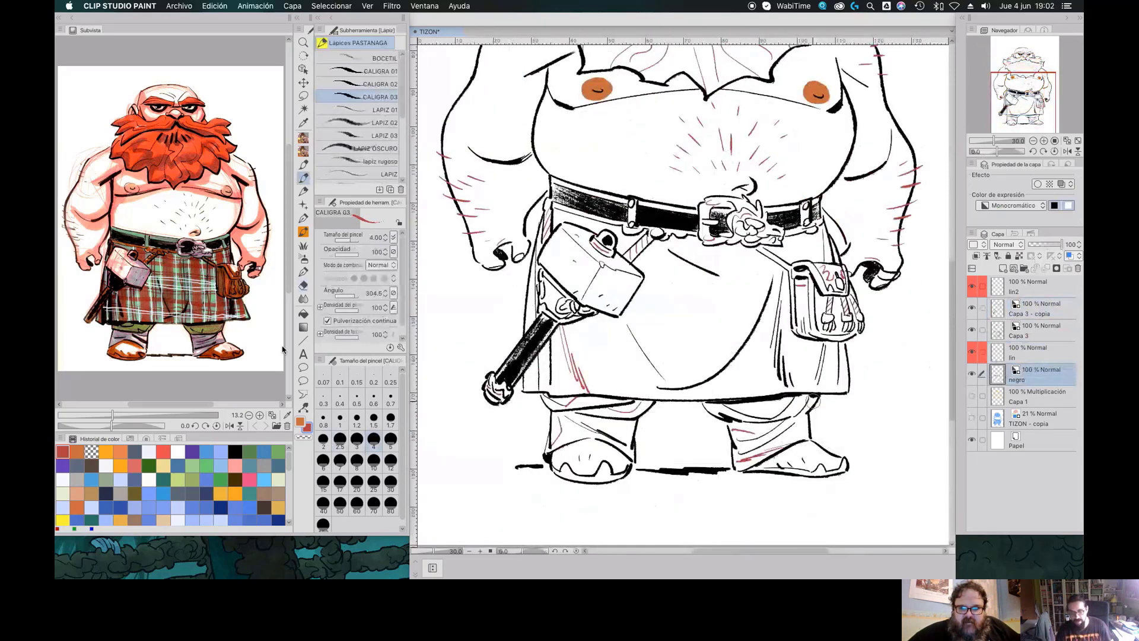
Tilt the canvas and paint both legs under the kilt with the daub brush
drag(814, 402, 852, 303)
drag(772, 356, 798, 310)
click(304, 232)
click(1050, 244)
mouse_move(742, 355)
mouse_down()
mouse_move(688, 409)
mouse_move(744, 357)
mouse_up()
mouse_move(797, 314)
mouse_down()
mouse_move(871, 261)
mouse_move(825, 319)
mouse_up()
drag(876, 254, 875, 279)
Erase the spill around the legs, set negro to 100% opacity and reset rotation
key(e)
drag(776, 328, 820, 331)
drag(705, 405, 674, 421)
drag(729, 359, 743, 349)
click(1061, 245)
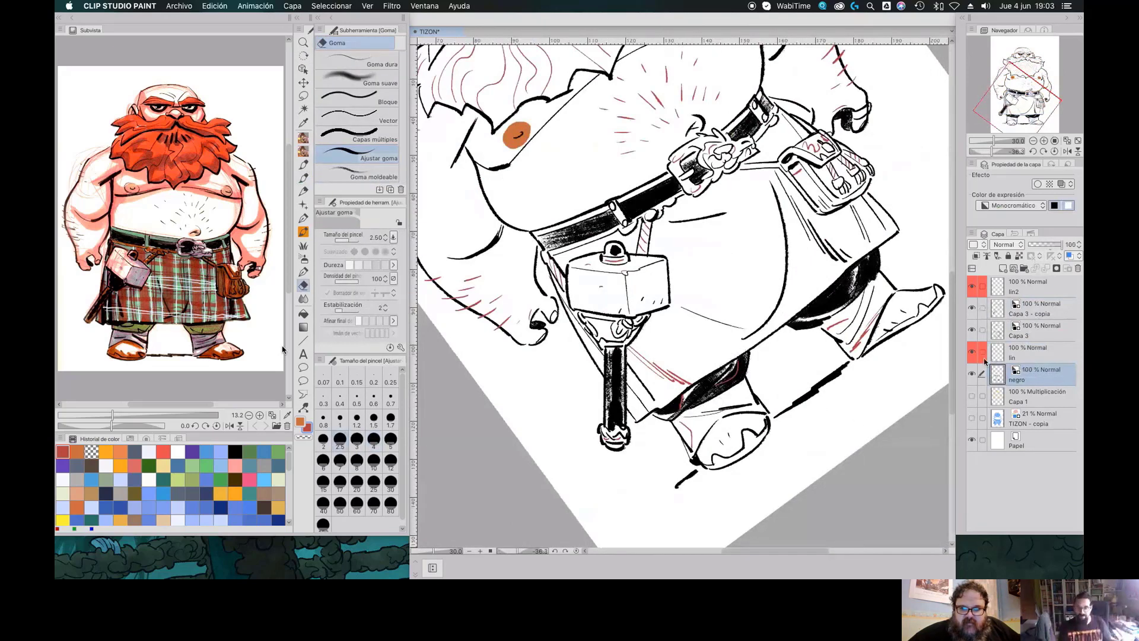
click(1055, 152)
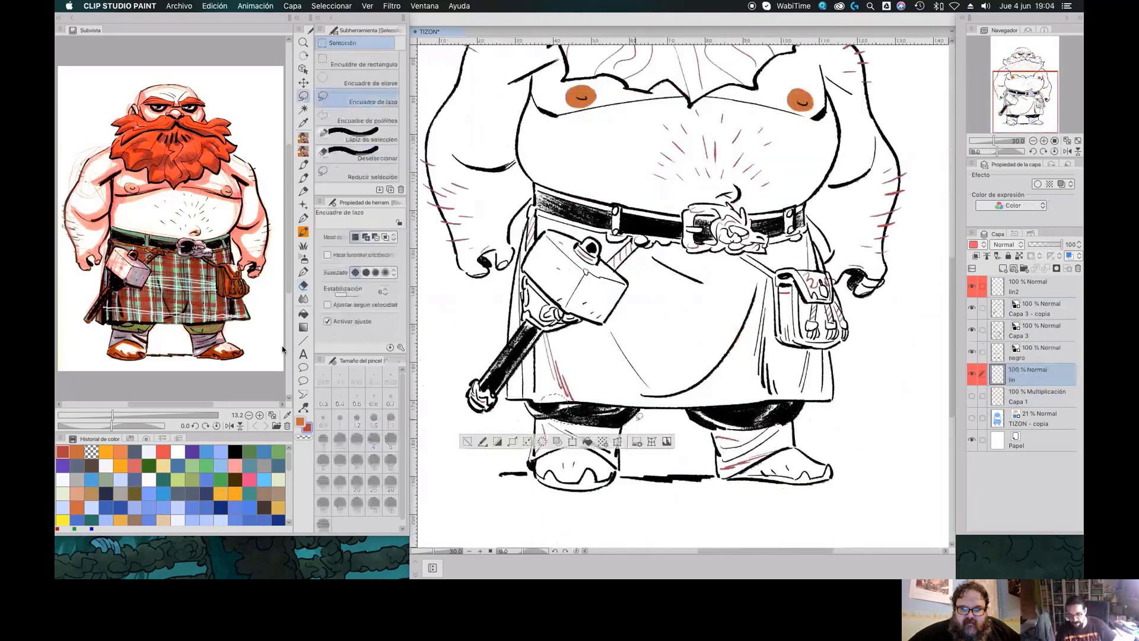
Deselect, switch to the pencil and select the lin layer
key(super+d)
key(p)
click(1018, 353)
click(1018, 375)
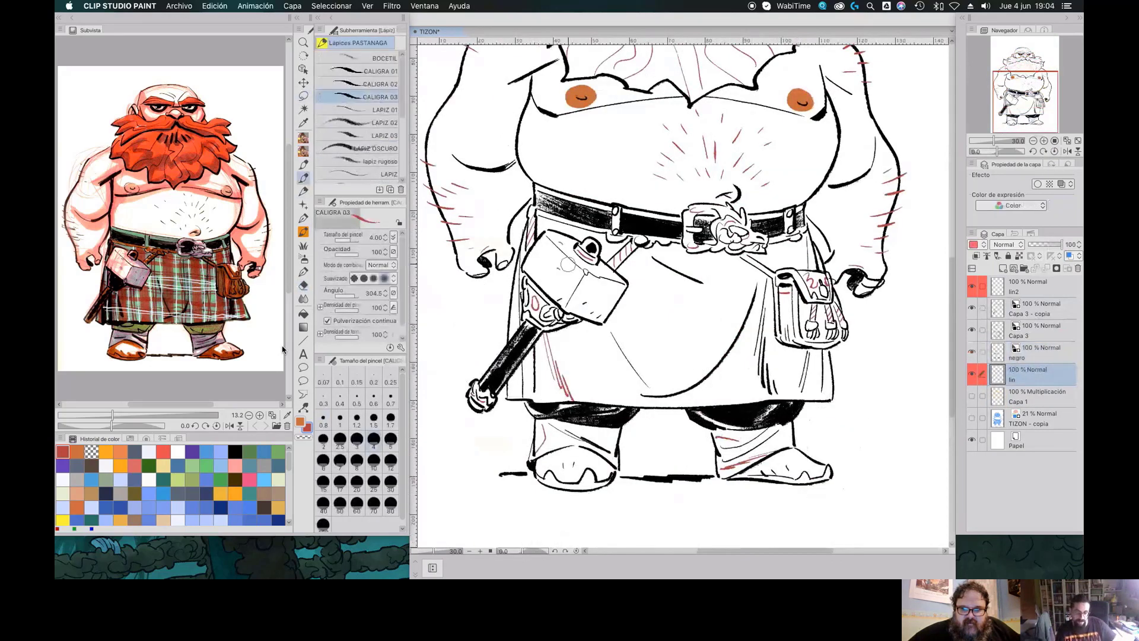
scroll(683, 297, up, 5)
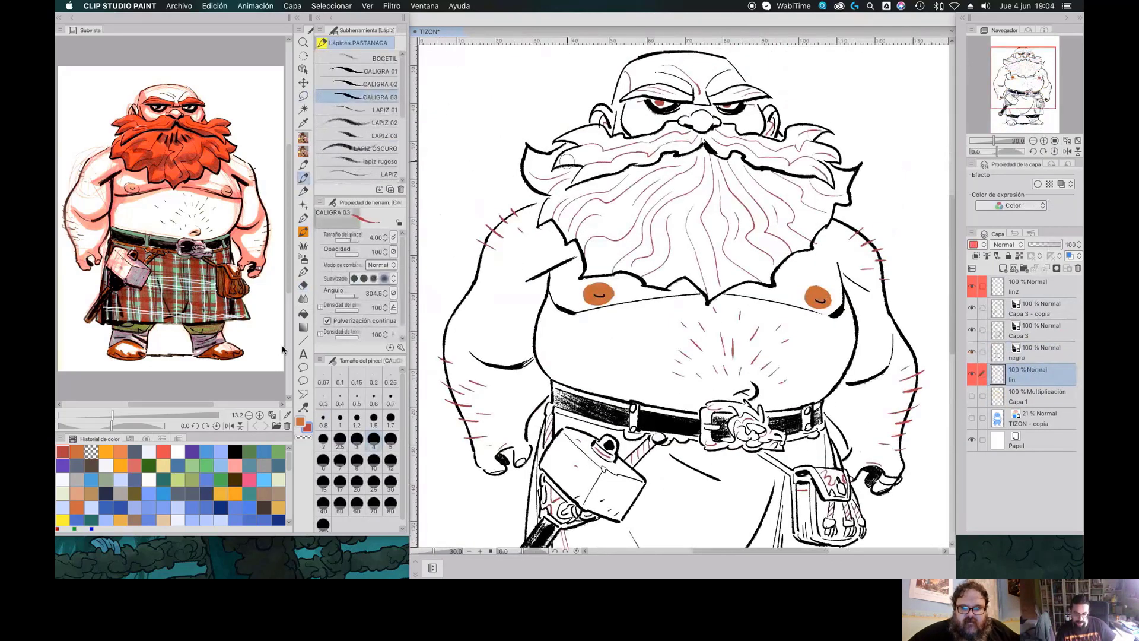
Add a new layer above lin and name it 's'
drag(682, 356, 687, 233)
click(1003, 268)
double_click(1018, 380)
text(s)
key(Return)
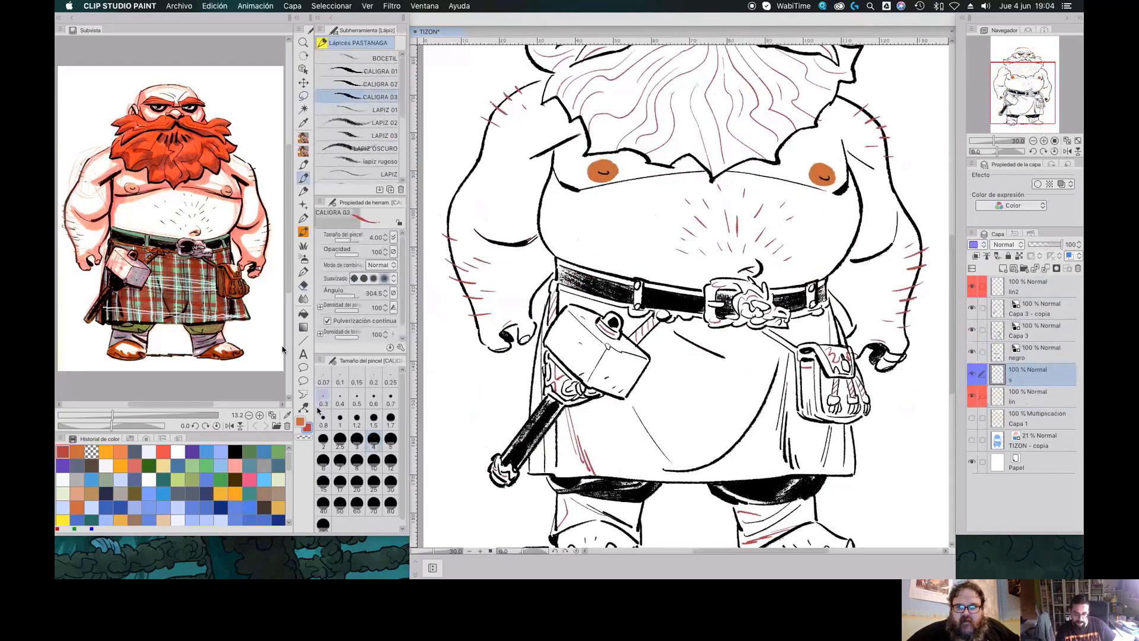
Choose blue and the SOMBRA 07 shading brush, undoing a test stroke on the belly
click(206, 451)
drag(403, 80, 402, 145)
click(375, 165)
drag(489, 235, 538, 238)
key(super+z)
drag(1019, 67, 1026, 92)
click(1044, 140)
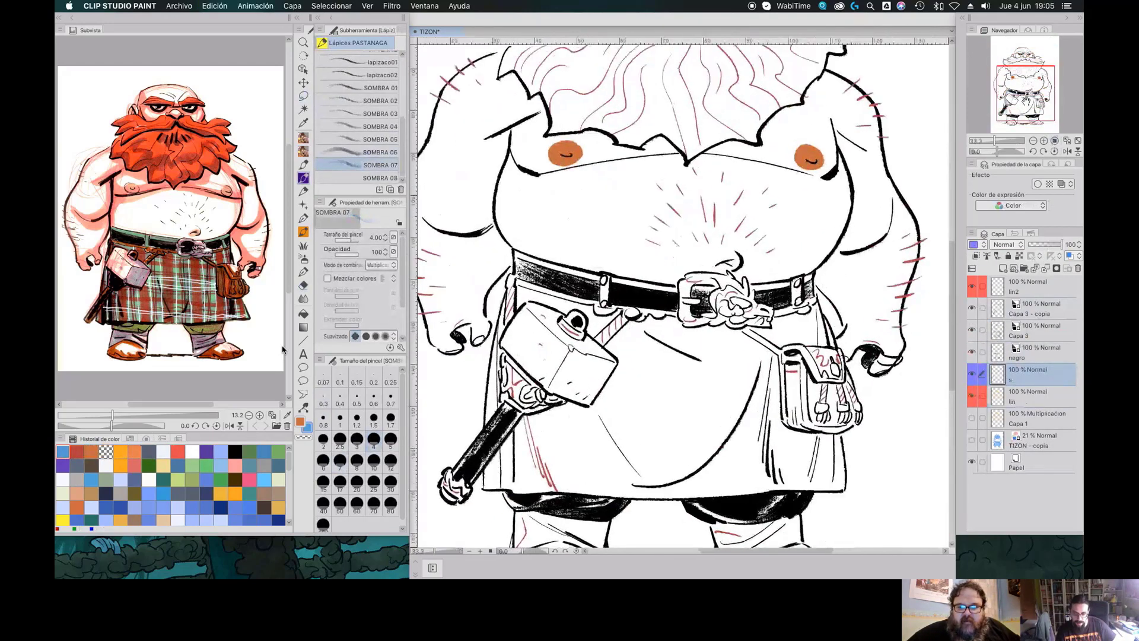
Stop the screen recording and bring the TIZON-01B.mov player window forward
click(751, 8)
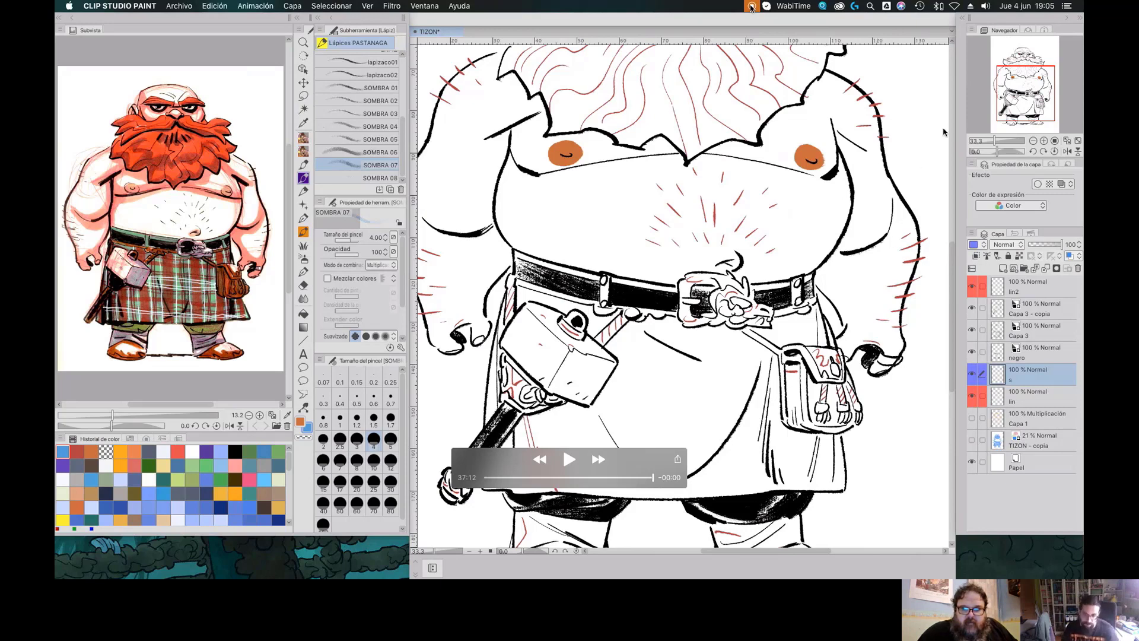
key(Escape)
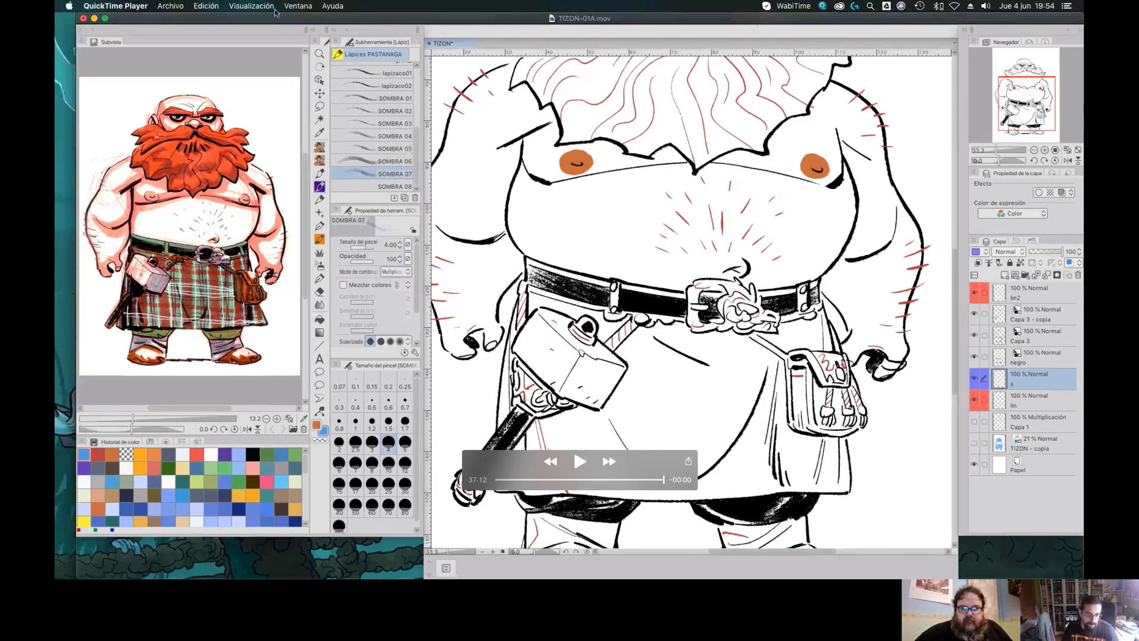
click(298, 6)
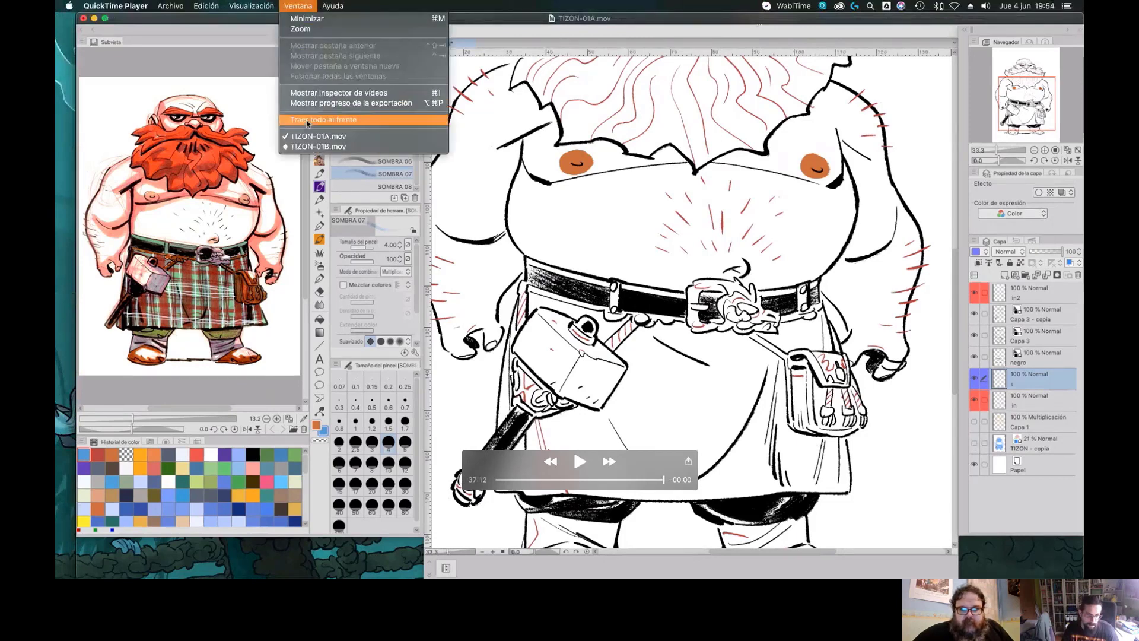
click(305, 146)
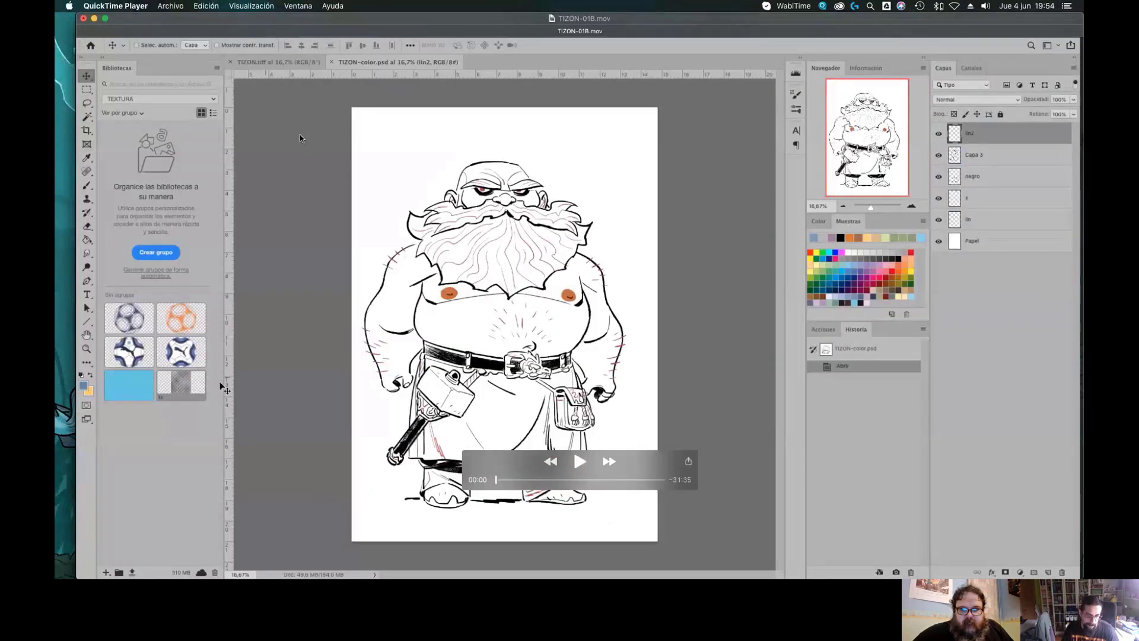
Play the Photoshop colouring recording full screen, speeding it from 5x up to 60x
click(106, 20)
click(567, 460)
click(597, 460)
click(597, 460)
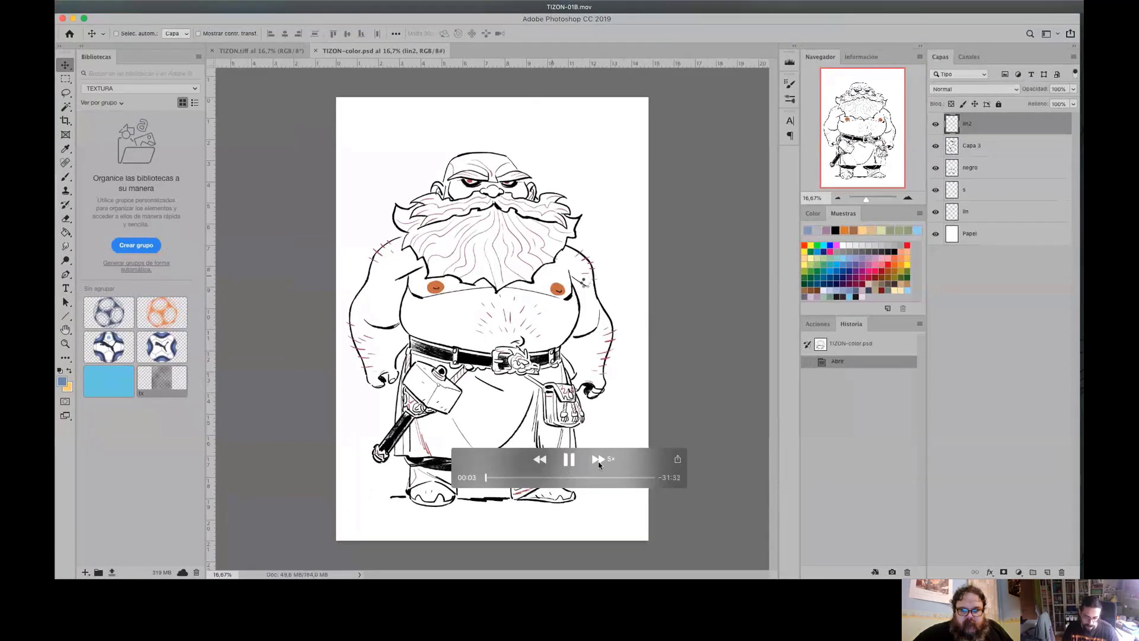
click(597, 460)
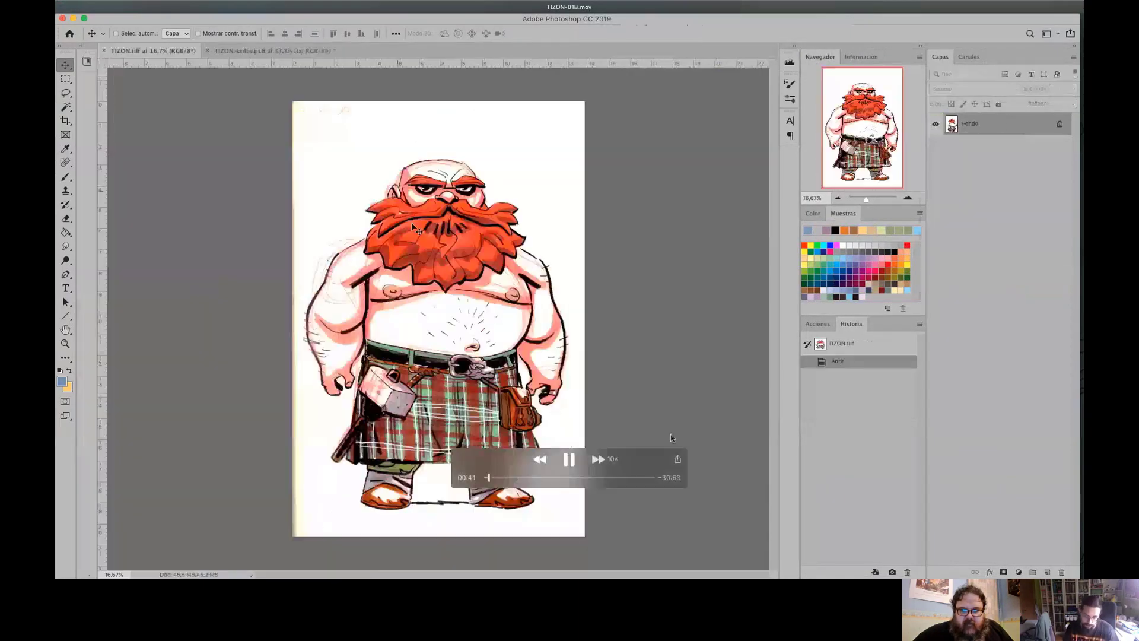
click(599, 459)
click(598, 460)
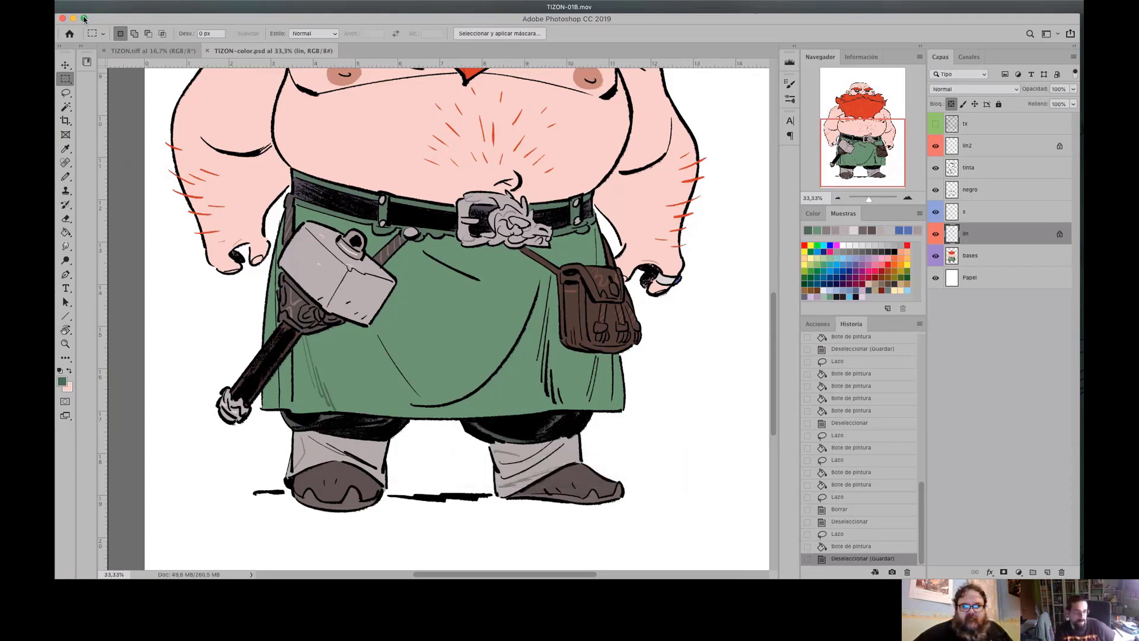
Exit full screen, close the player window, and return to the Clip Studio recording
mouse_move(91, 20)
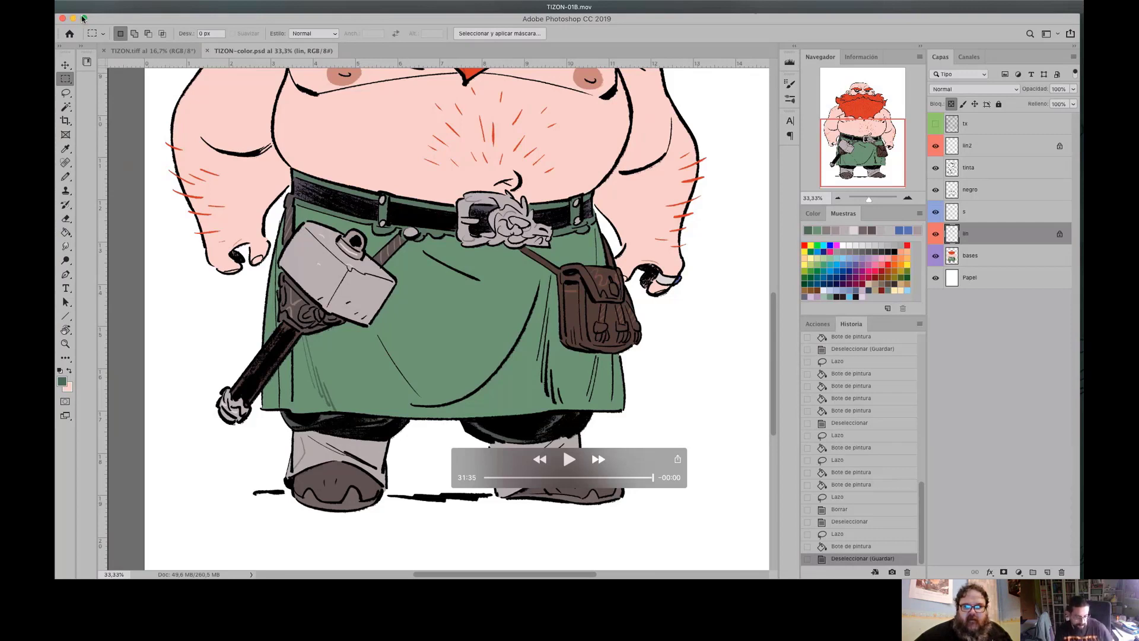
click(83, 18)
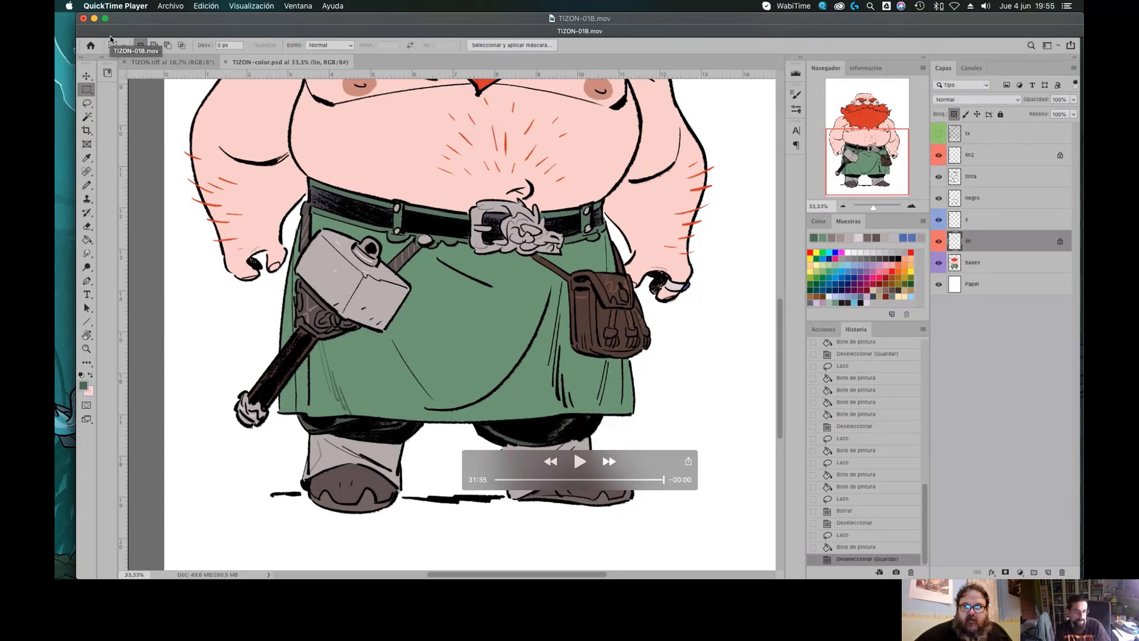
click(84, 19)
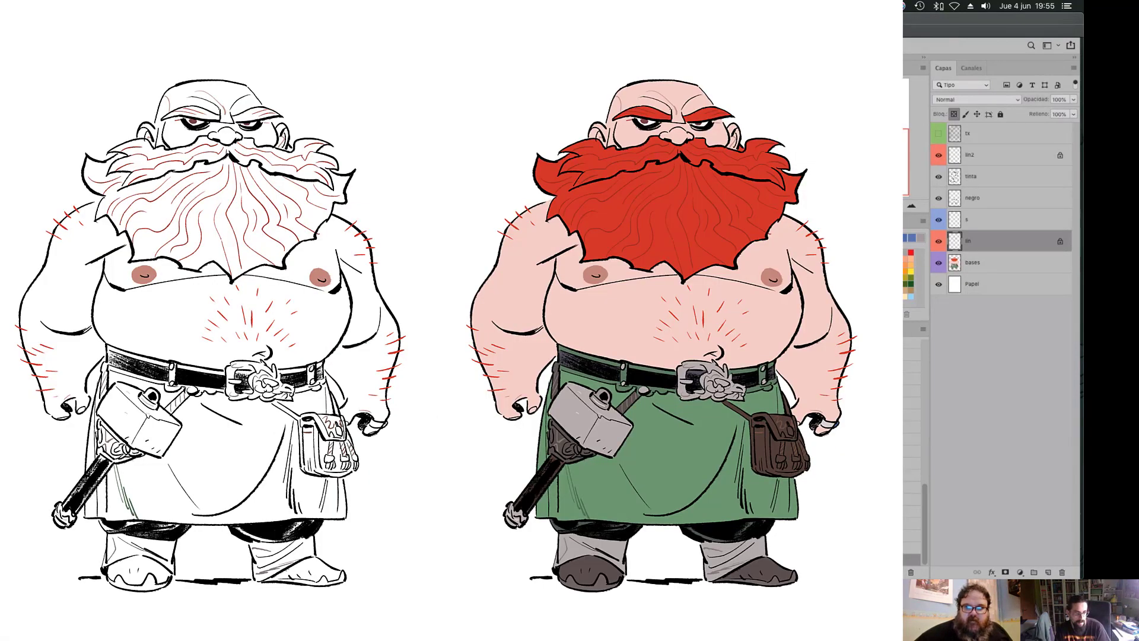
key(super+w)
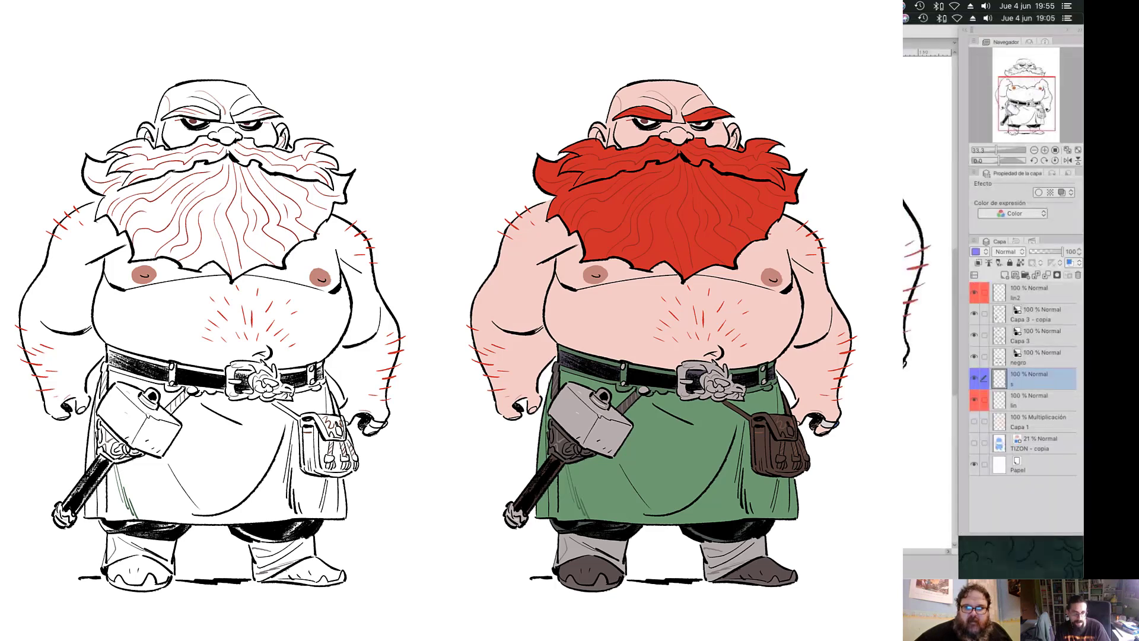